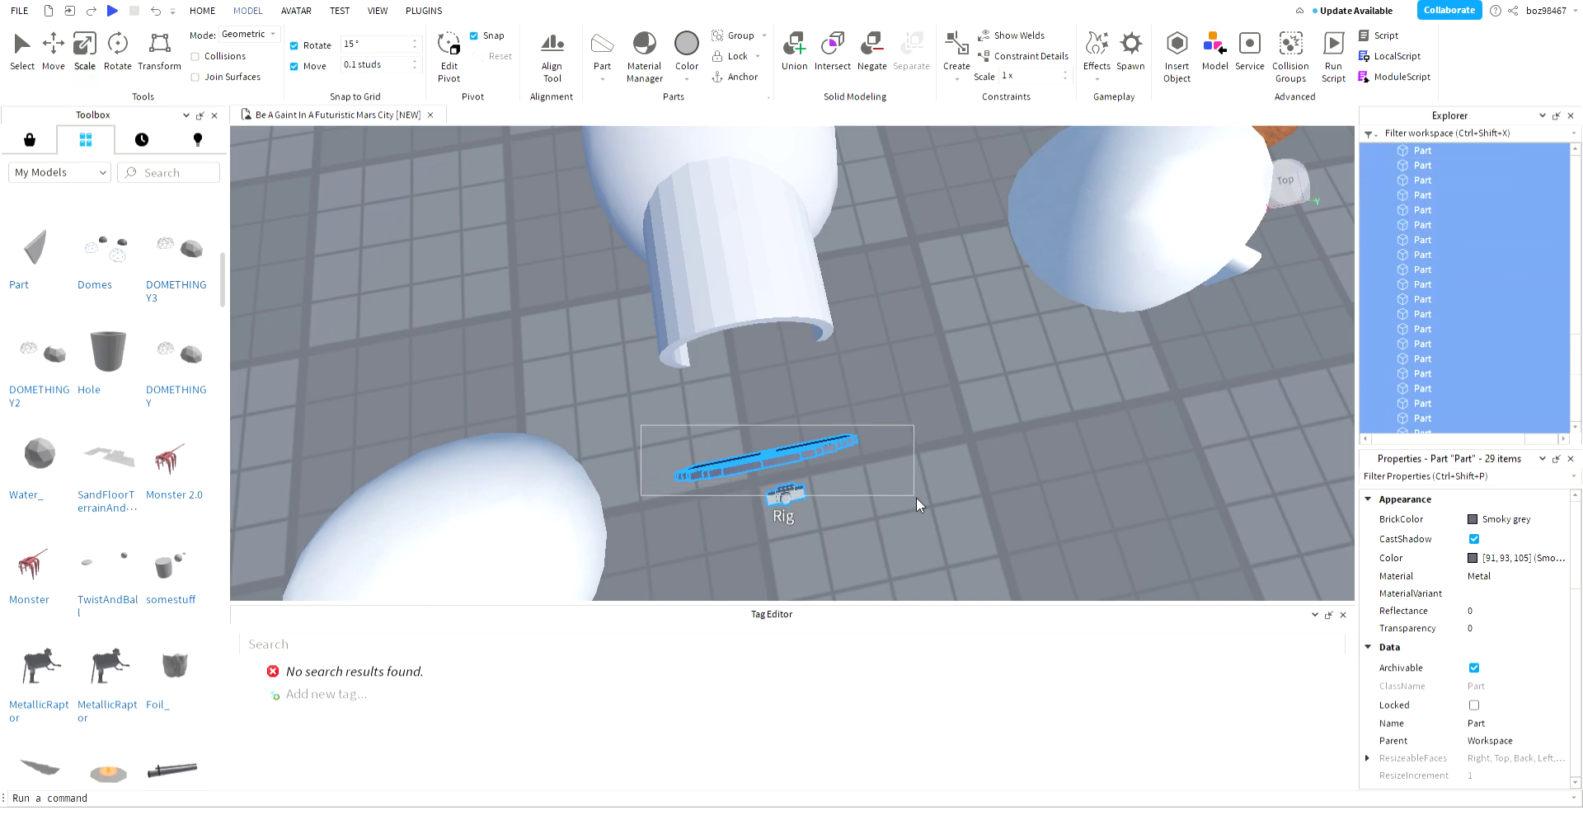
- Delete all the dark metal wall parts standing behind the rig near the dome tunnel
{"action": "left_click", "coordinate": [824, 433]}
{"action": "left_click_drag", "start_coordinate": [633, 402], "coordinate": [897, 480]}
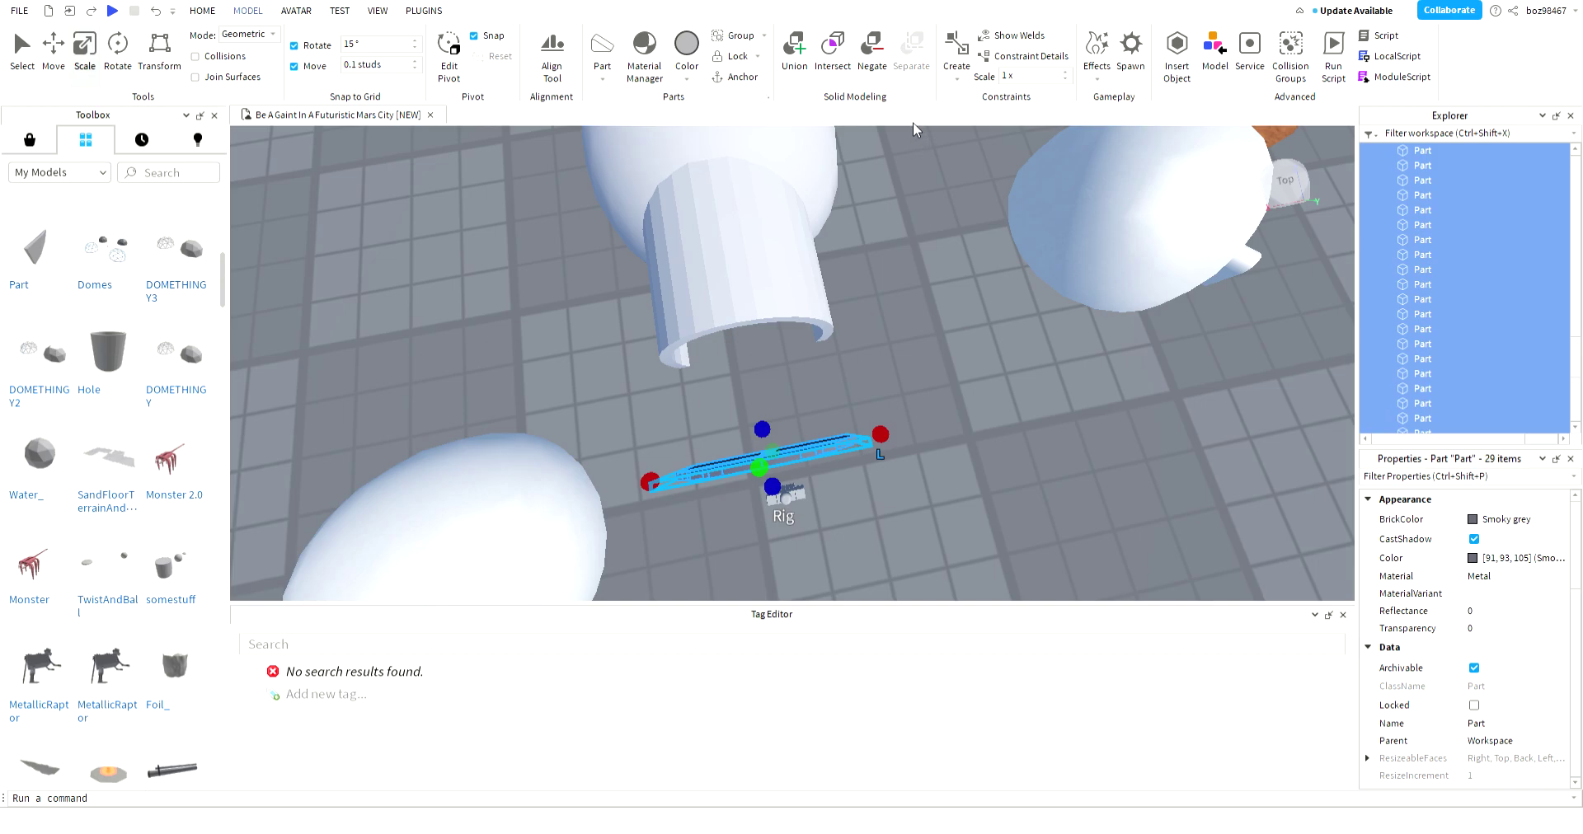
{"action": "key", "text": "Delete"}
{"action": "right_click_drag", "start_coordinate": [1001, 487], "coordinate": [580, 105]}
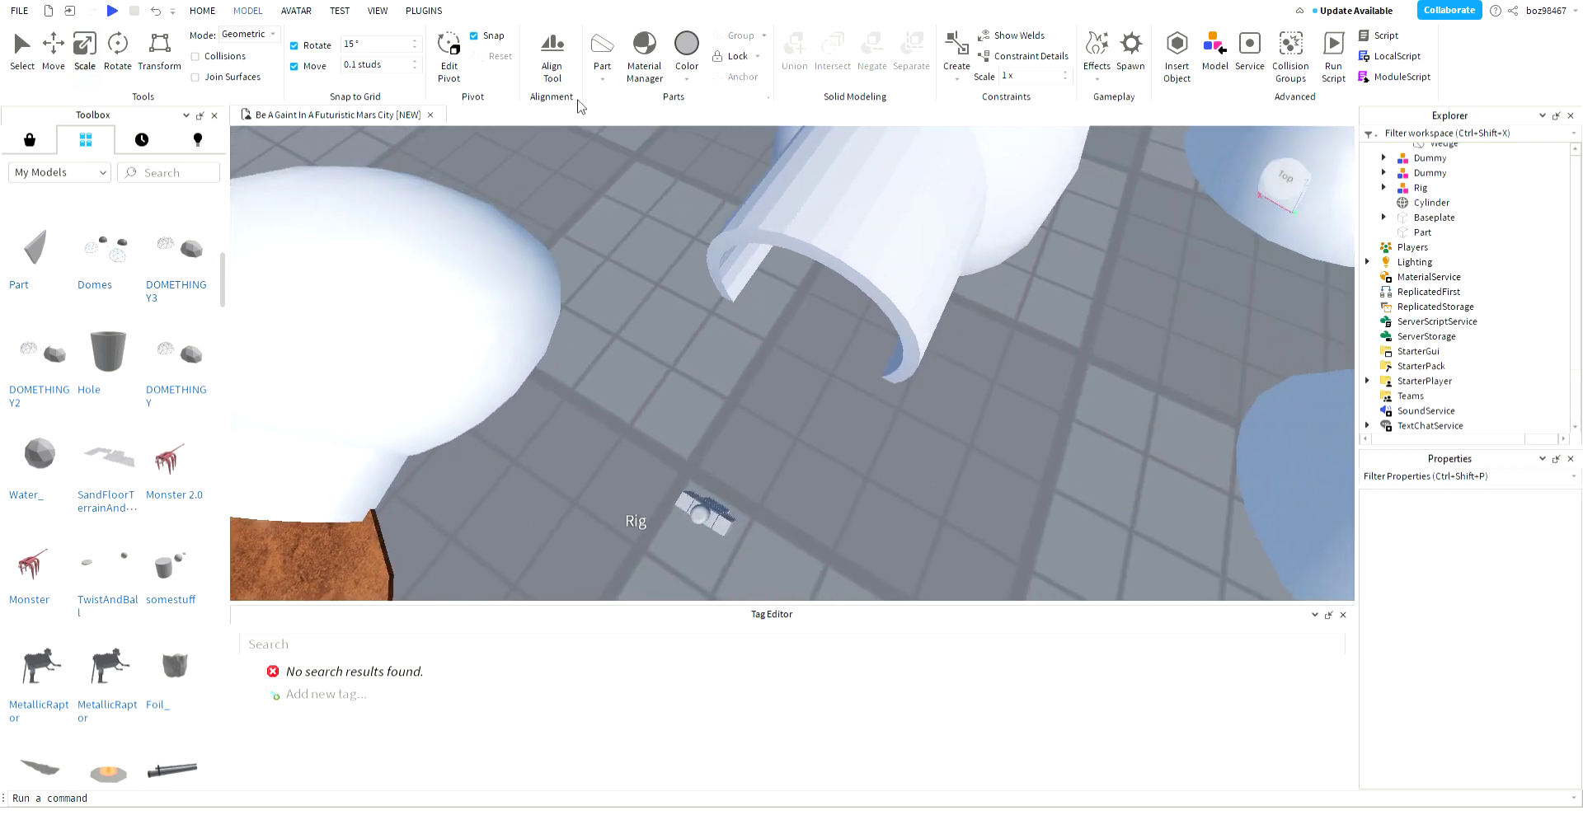
{"action": "key", "text": "w"}
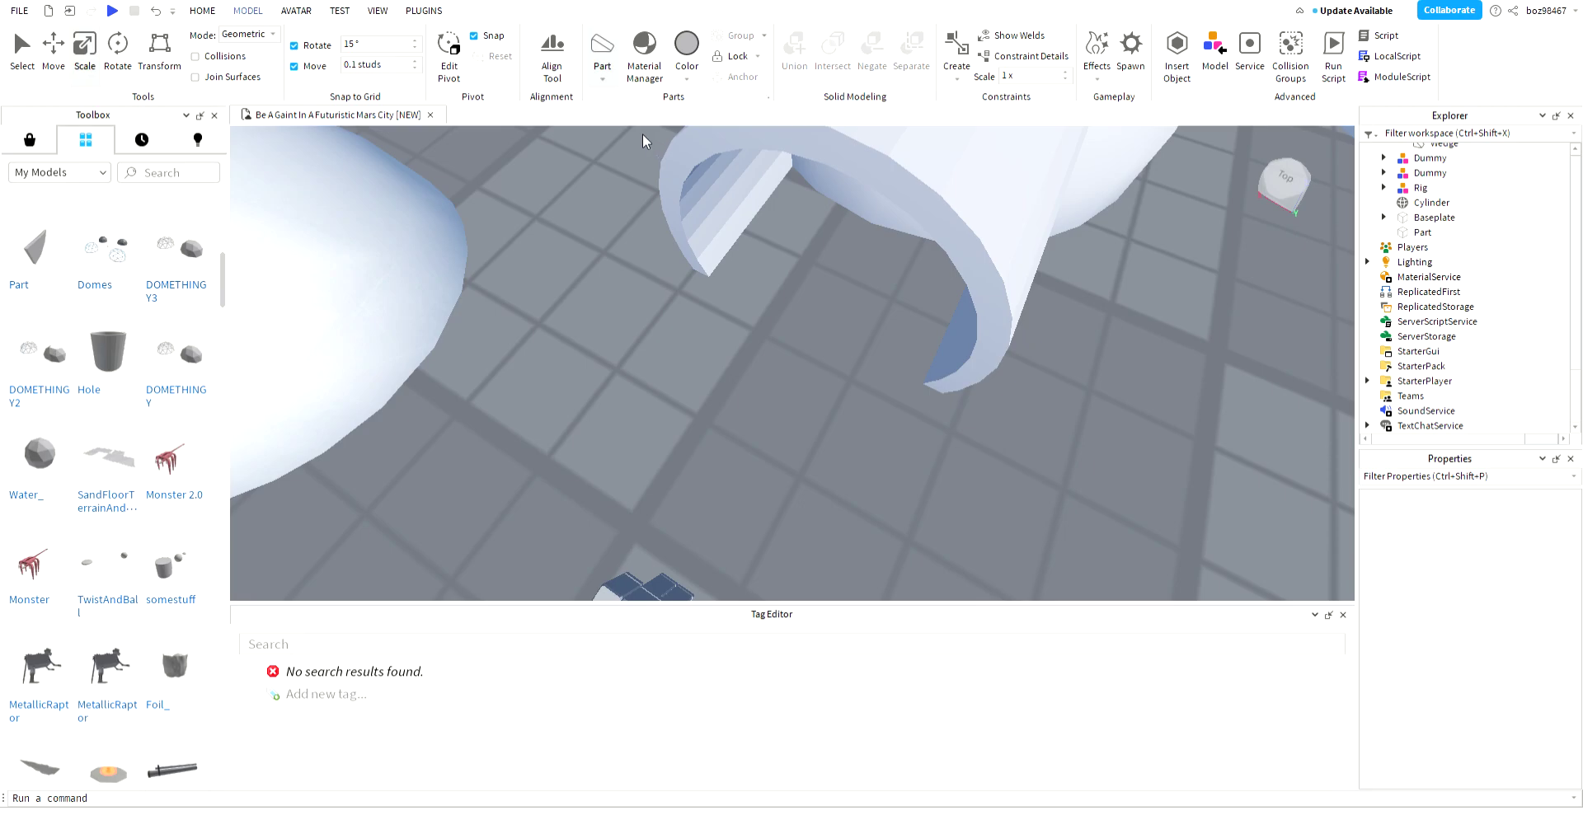
- Insert a block part and try to position and resize it across the dome tunnel's entrance
{"action": "left_click", "coordinate": [602, 45]}
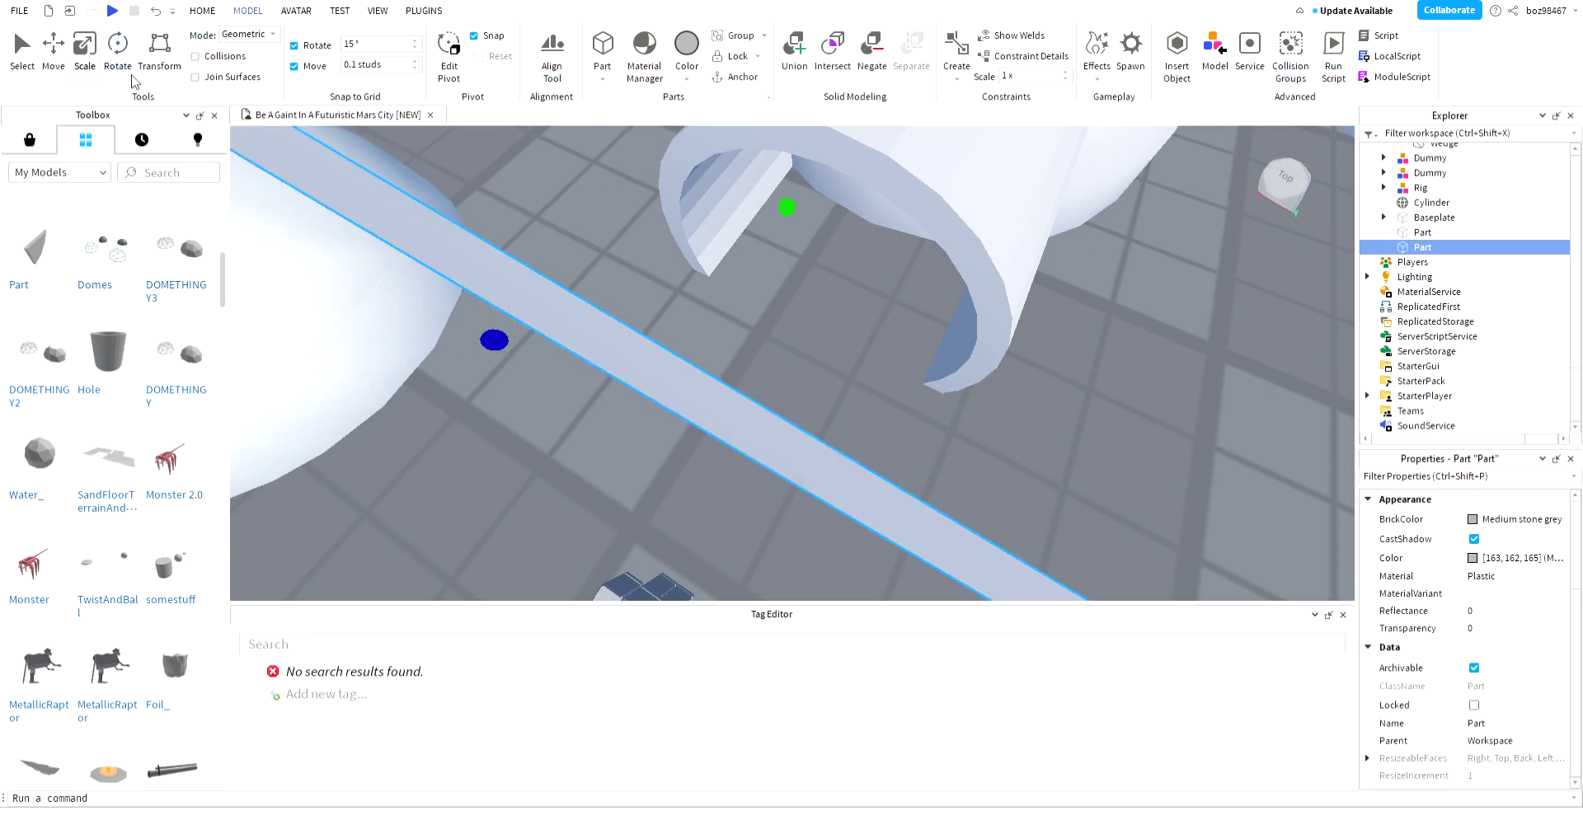
{"action": "key", "text": "f"}
{"action": "key", "text": "w"}
{"action": "left_click_drag", "start_coordinate": [876, 357], "coordinate": [799, 551]}
{"action": "right_click_drag", "start_coordinate": [799, 552], "coordinate": [803, 541]}
{"action": "key", "text": "a"}
{"action": "key", "text": "w"}
{"action": "left_click_drag", "start_coordinate": [715, 475], "coordinate": [858, 459]}
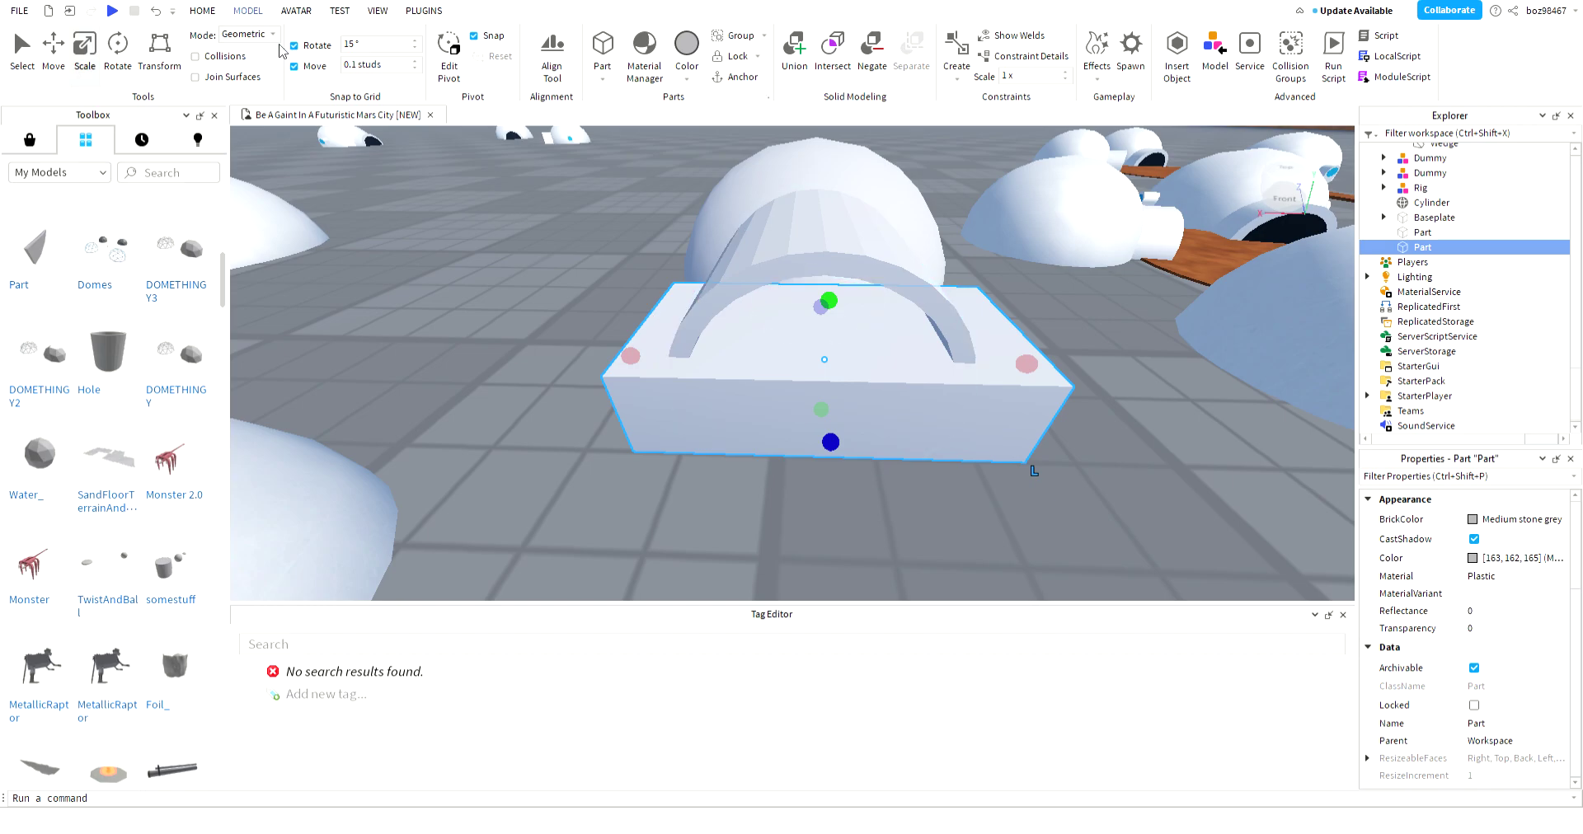
- Undo the block part's edits and insertion and the deletion of the dark metal wall
{"action": "left_click", "coordinate": [155, 12]}
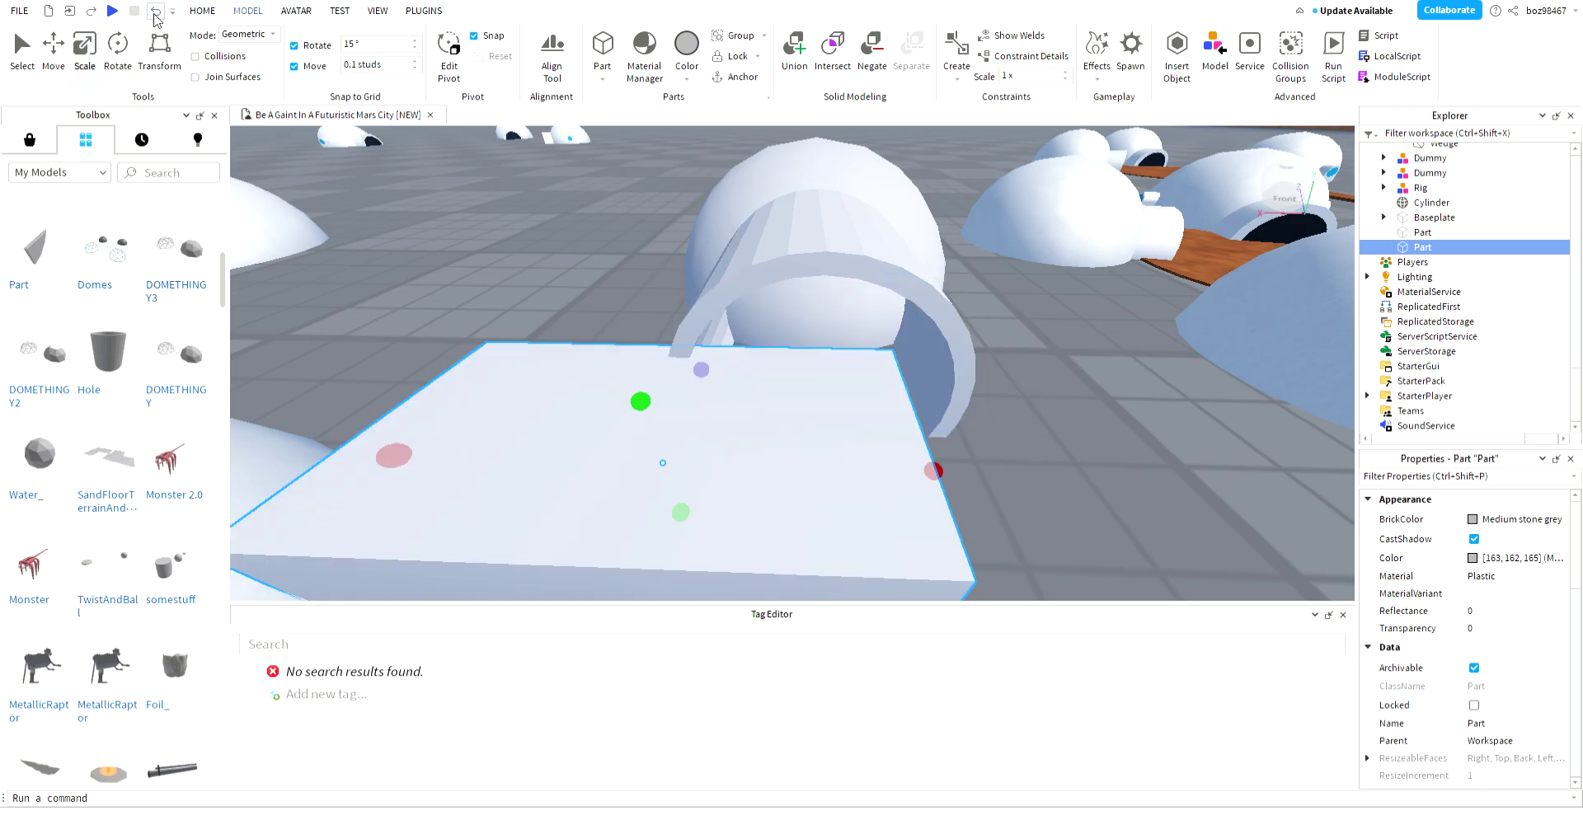
{"action": "left_click", "coordinate": [155, 12]}
{"action": "left_click", "coordinate": [155, 11]}
{"action": "right_click_drag", "start_coordinate": [610, 280], "coordinate": [798, 410]}
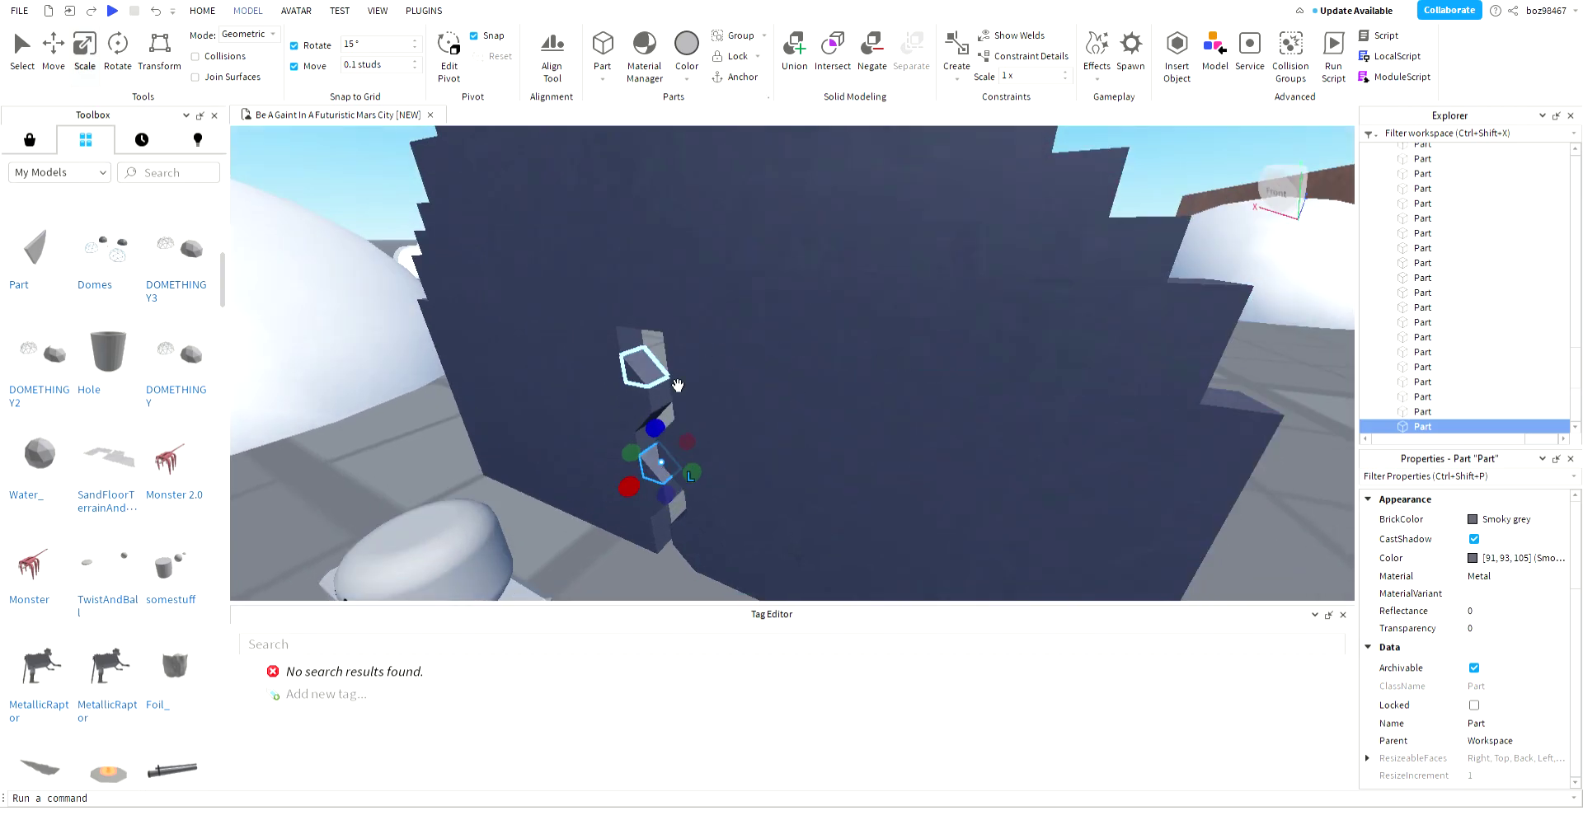
- Select the six small zigzag parts along one side of the wall's door gap and move them out in front of the rig
{"action": "left_click", "coordinate": [677, 385]}
{"action": "right_click_drag", "start_coordinate": [767, 472], "coordinate": [770, 474]}
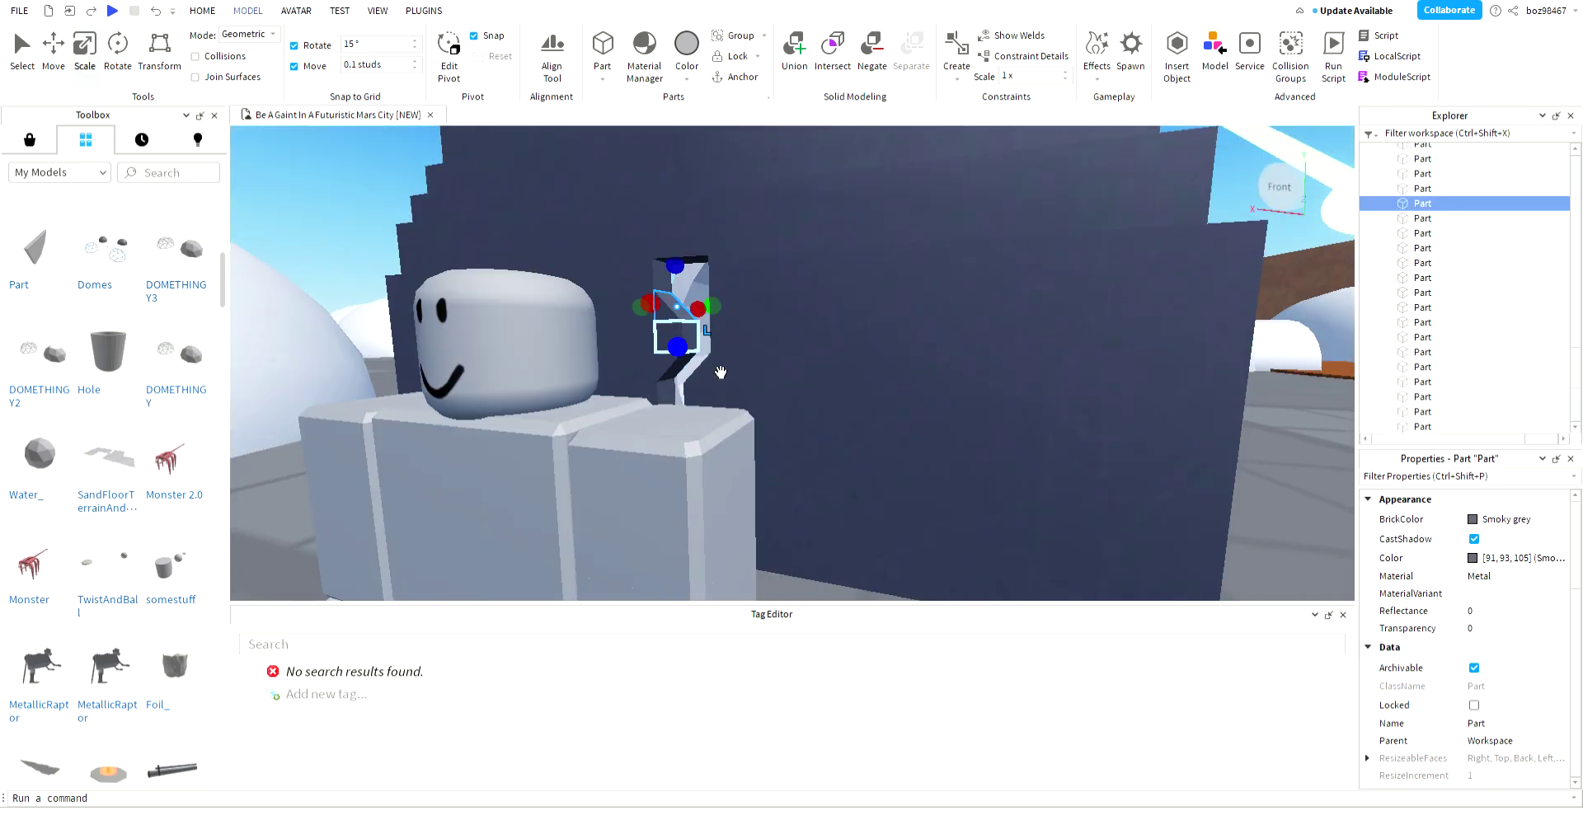
{"action": "right_click_drag", "start_coordinate": [689, 358], "coordinate": [774, 465]}
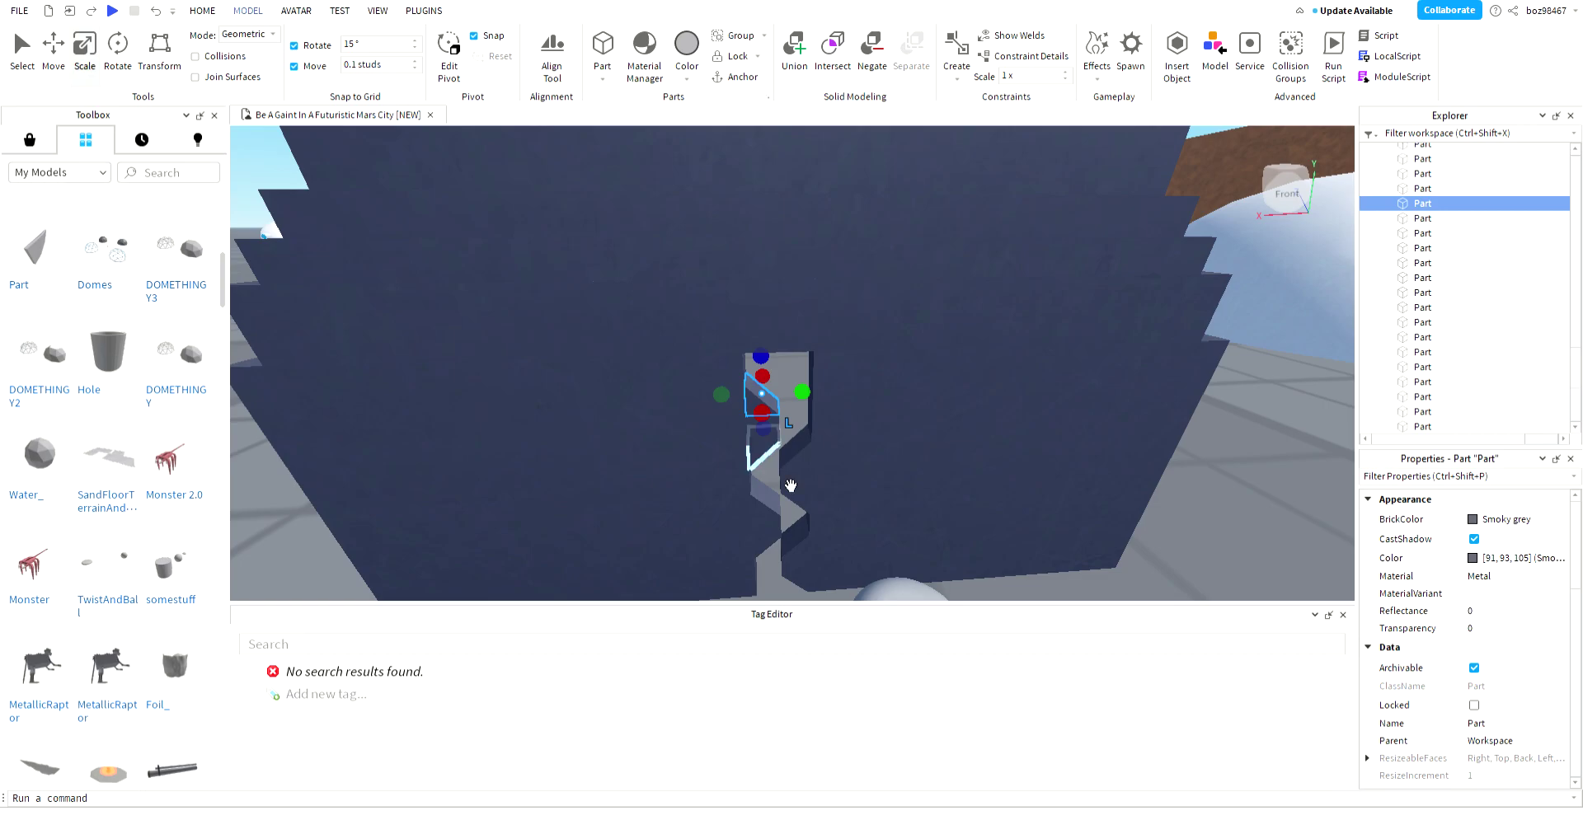
{"action": "left_click", "coordinate": [771, 544]}
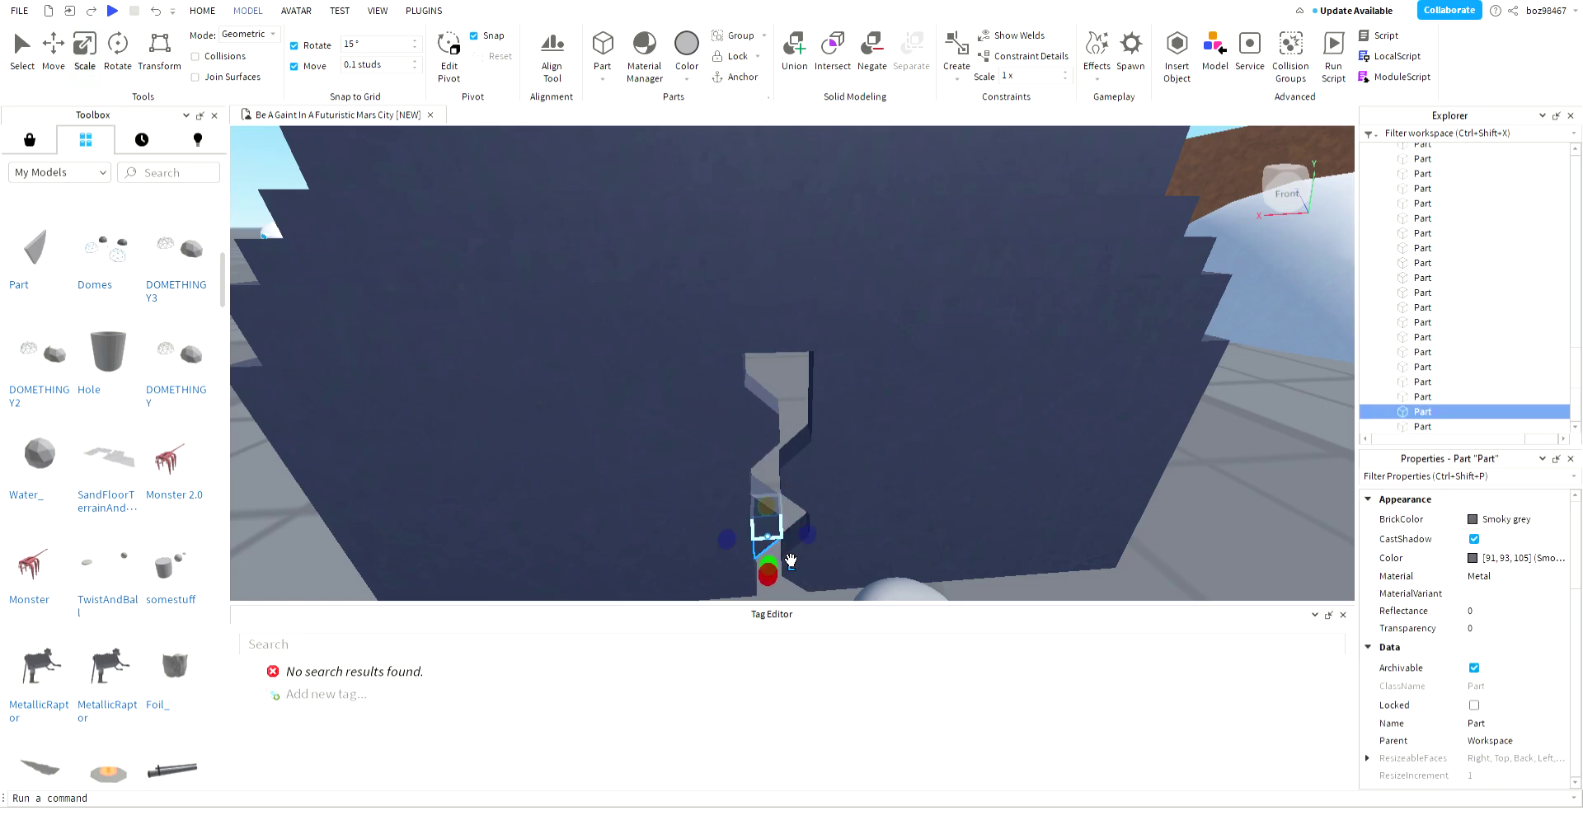
{"action": "left_click", "coordinate": [791, 447], "text": "ctrl"}
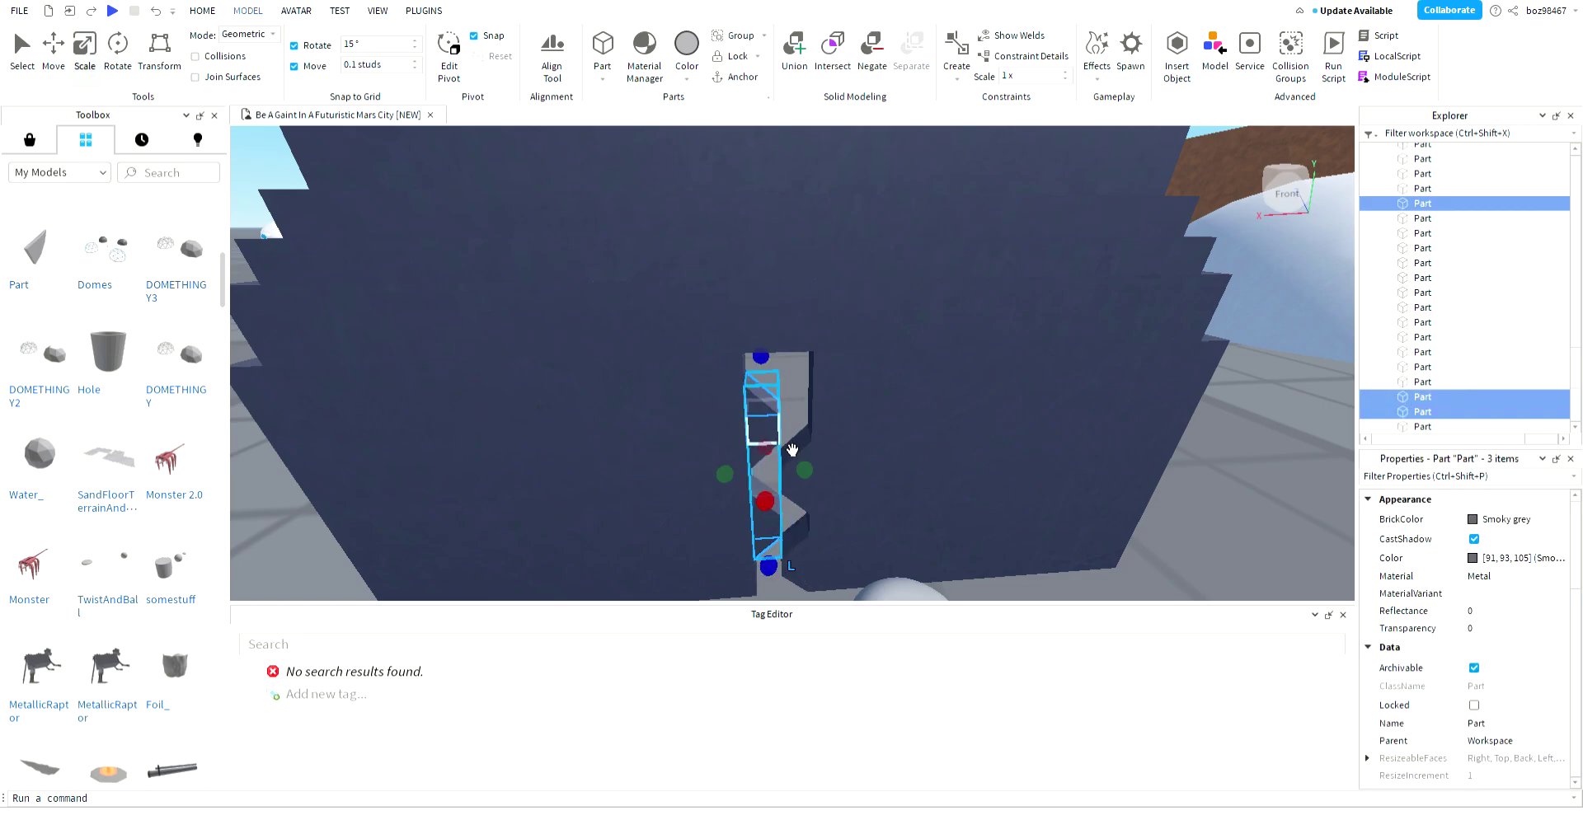
{"action": "left_click", "coordinate": [794, 495], "text": "ctrl"}
{"action": "left_click", "coordinate": [754, 472], "text": "ctrl"}
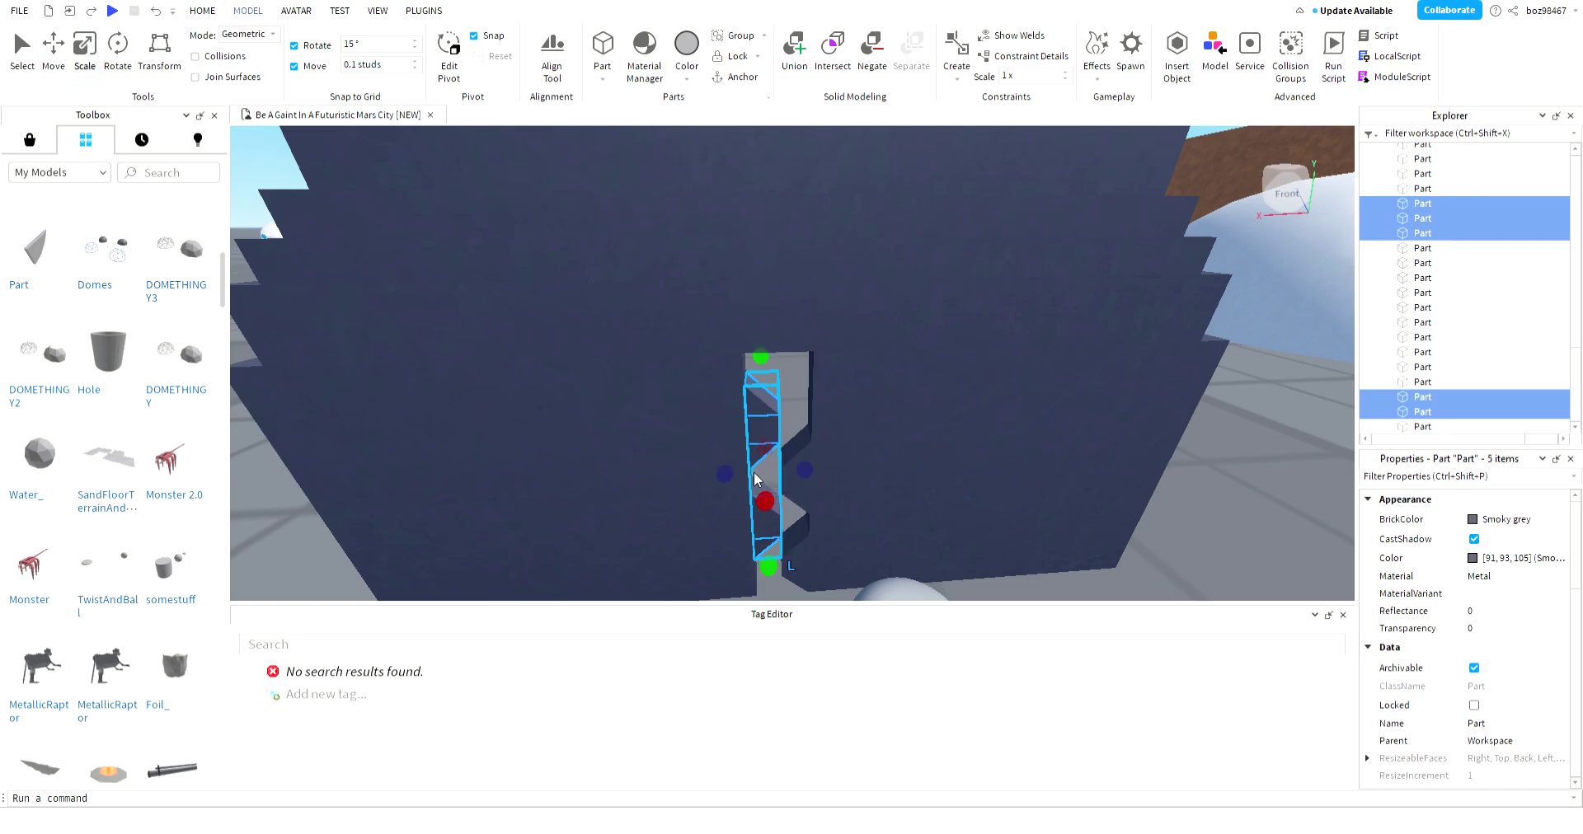
{"action": "right_click_drag", "start_coordinate": [784, 512], "coordinate": [780, 516]}
{"action": "left_click", "coordinate": [664, 492], "text": "ctrl"}
{"action": "left_click_drag", "start_coordinate": [665, 493], "coordinate": [828, 334]}
- Rotate the six small zigzag parts placed in front of the rig
{"action": "scroll", "coordinate": [651, 495], "scroll_direction": "down", "scroll_amount": 8}
{"action": "scroll", "coordinate": [825, 354], "scroll_direction": "up", "scroll_amount": 5}
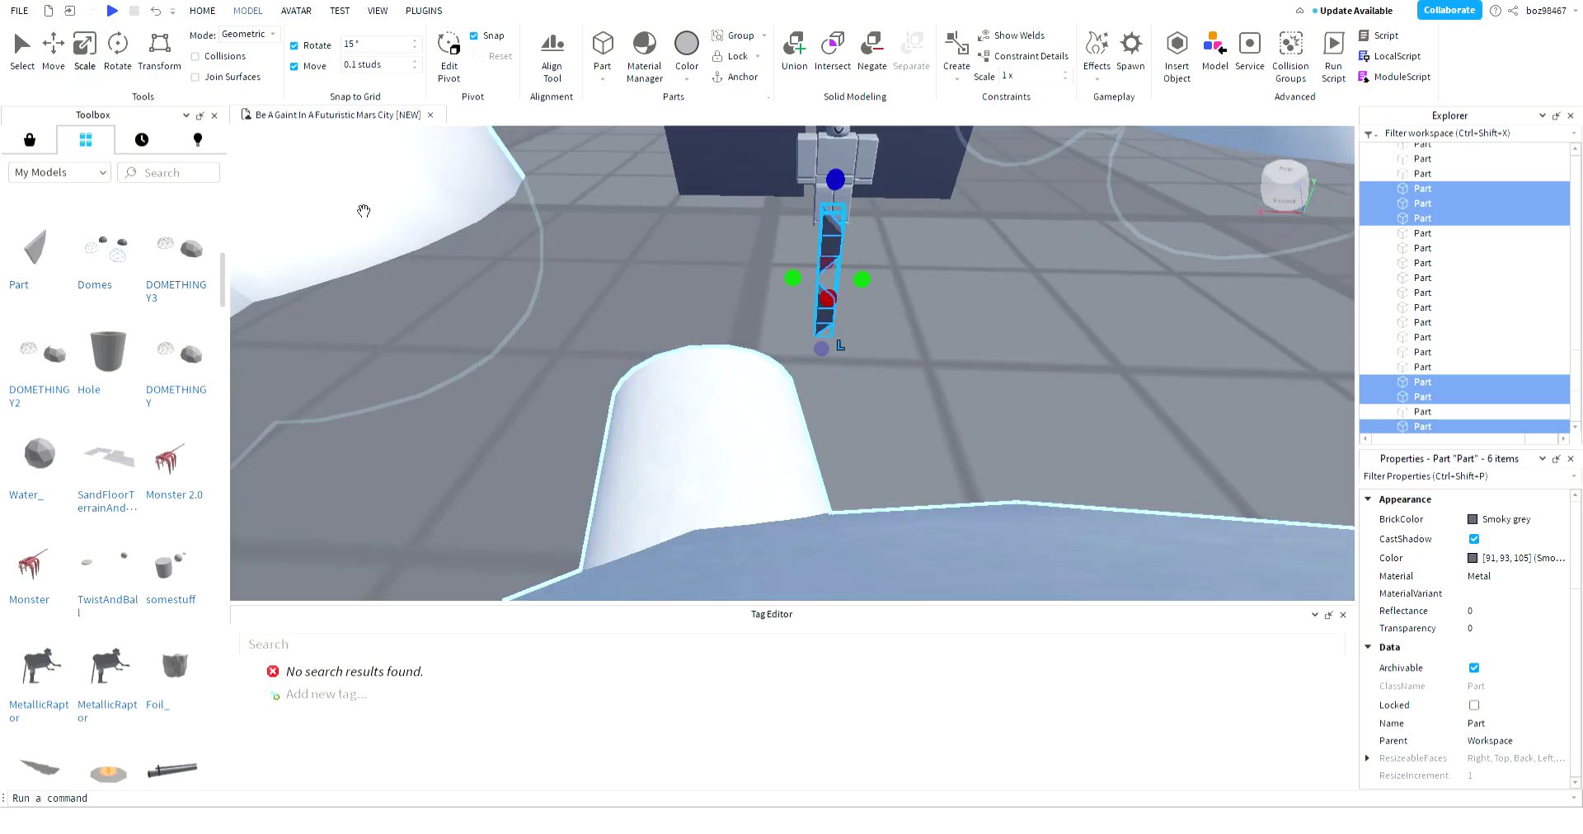
{"action": "key", "text": "ctrl+4"}
{"action": "left_click_drag", "start_coordinate": [895, 220], "coordinate": [704, 206]}
{"action": "mouse_move", "coordinate": [824, 279]}
{"action": "left_mouse_down"}
{"action": "mouse_move", "coordinate": [830, 379]}
{"action": "mouse_move", "coordinate": [804, 300]}
{"action": "left_mouse_up"}
{"action": "left_click", "coordinate": [923, 349]}
- Collapse the 100% done model and turn on Use2022Materials in MaterialService
{"action": "right_click_drag", "start_coordinate": [923, 350], "coordinate": [1006, 373]}
{"action": "key", "text": "w"}
{"action": "scroll", "coordinate": [1514, 390], "scroll_direction": "up", "scroll_amount": 15}
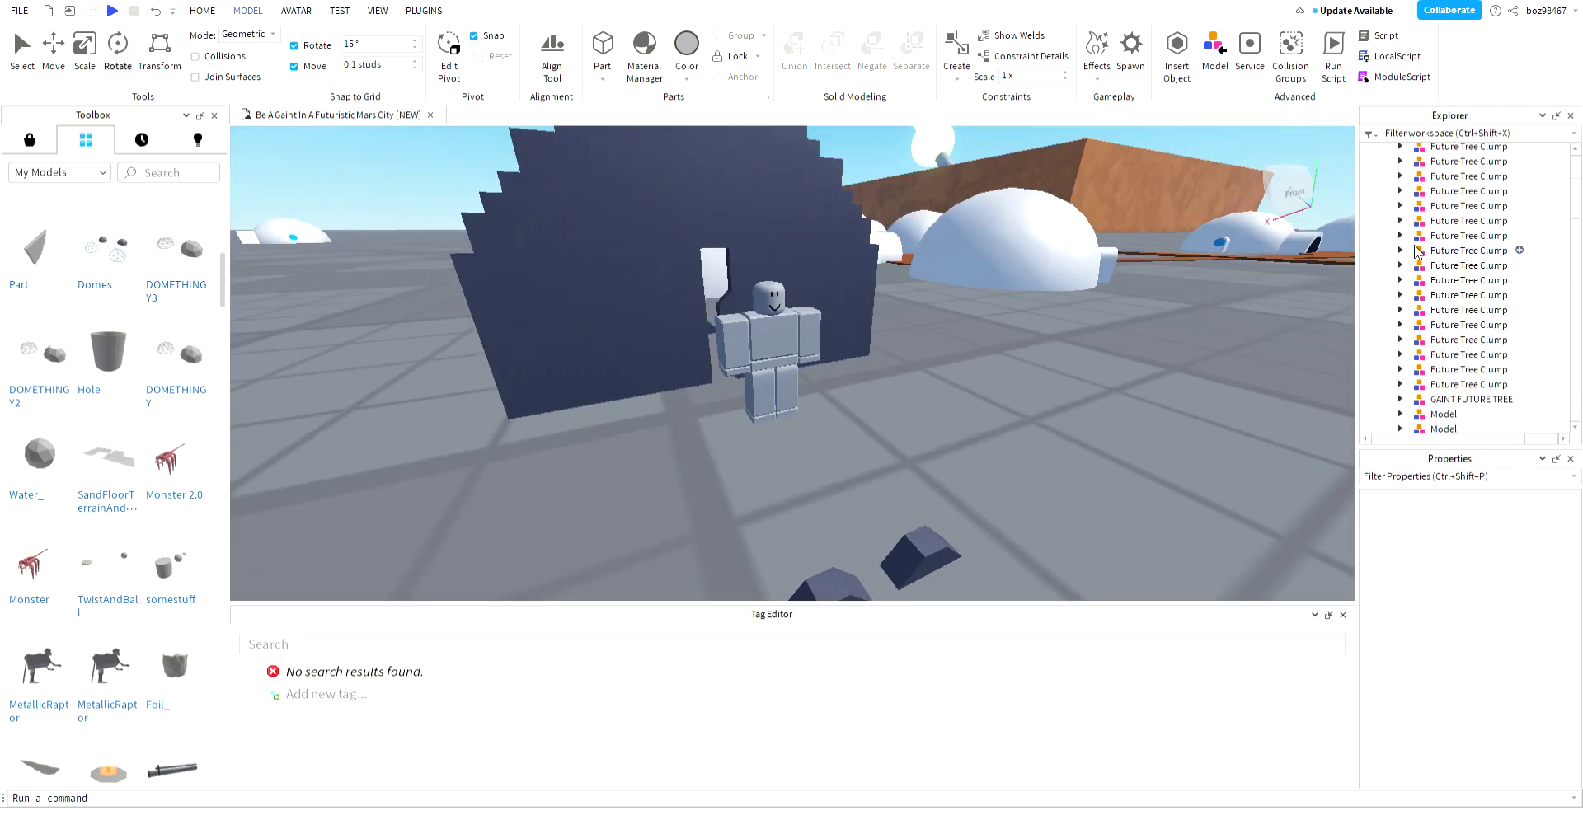
{"action": "left_click", "coordinate": [1384, 196]}
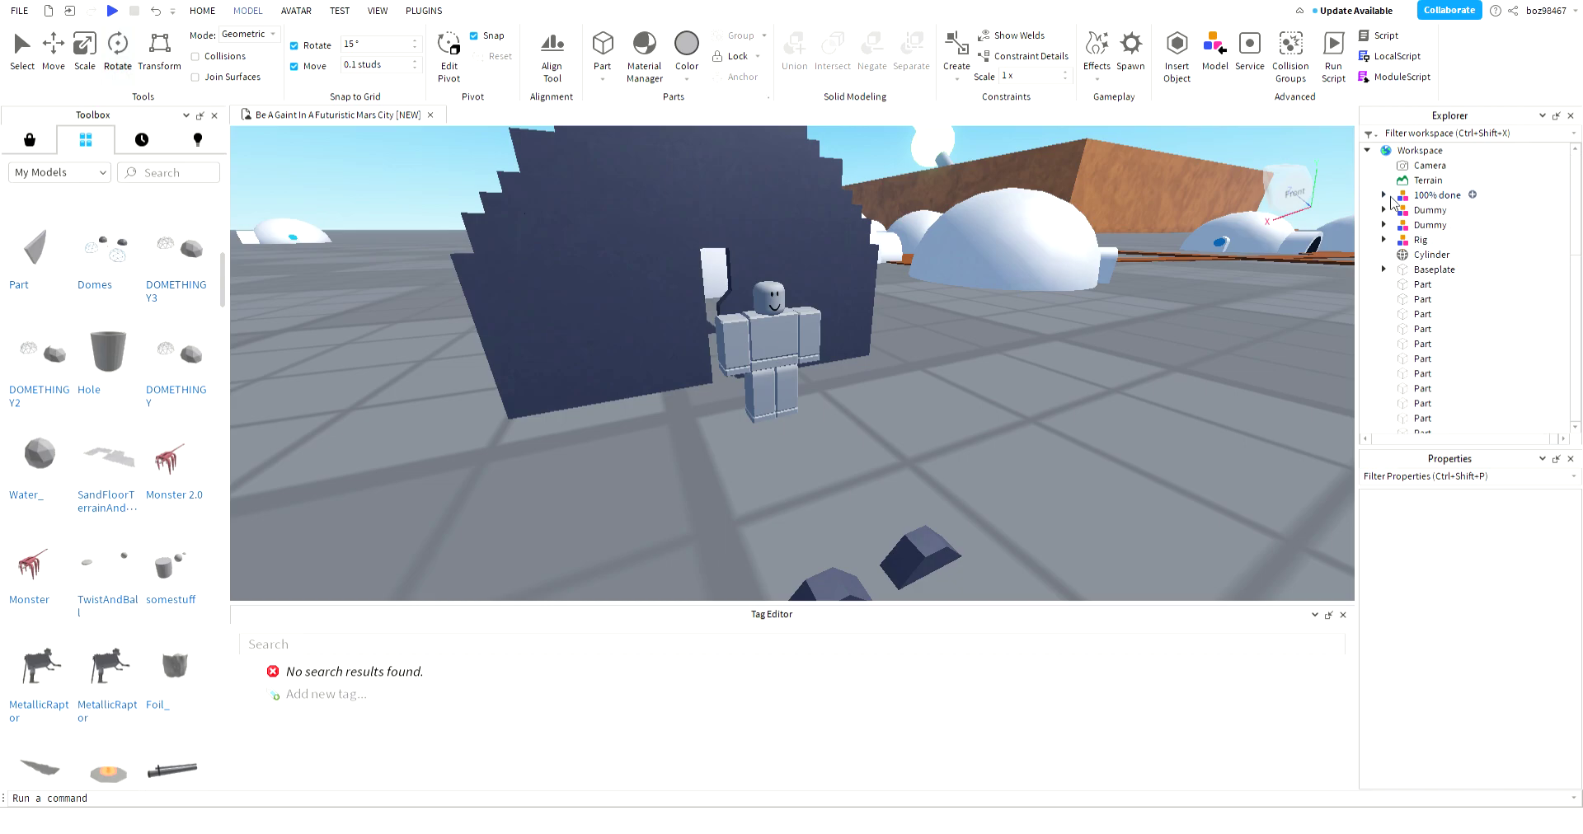
{"action": "scroll", "coordinate": [1435, 219], "scroll_direction": "down", "scroll_amount": 10}
{"action": "left_click", "coordinate": [1367, 262]}
{"action": "left_click", "coordinate": [1367, 262]}
{"action": "left_click", "coordinate": [1411, 277]}
{"action": "scroll", "coordinate": [1449, 624], "scroll_direction": "down", "scroll_amount": 5}
{"action": "scroll", "coordinate": [1449, 635], "scroll_direction": "down", "scroll_amount": 5}
{"action": "left_click", "coordinate": [1474, 702]}
- Examine the map's terrain, walls, trees and domes with the 2022 materials applied
{"action": "left_click", "coordinate": [1118, 443]}
{"action": "right_click_drag", "start_coordinate": [1234, 445], "coordinate": [1234, 444]}
{"action": "scroll", "coordinate": [1045, 330], "scroll_direction": "up", "scroll_amount": 10}
{"action": "right_click_drag", "start_coordinate": [1062, 349], "coordinate": [1062, 349]}
{"action": "scroll", "coordinate": [1062, 349], "scroll_direction": "up", "scroll_amount": 4}
{"action": "scroll", "coordinate": [1062, 348], "scroll_direction": "down", "scroll_amount": 5}
{"action": "right_click_drag", "start_coordinate": [562, 349], "coordinate": [561, 348]}
{"action": "scroll", "coordinate": [1054, 374], "scroll_direction": "down", "scroll_amount": 4}
{"action": "scroll", "coordinate": [1063, 363], "scroll_direction": "up", "scroll_amount": 6}
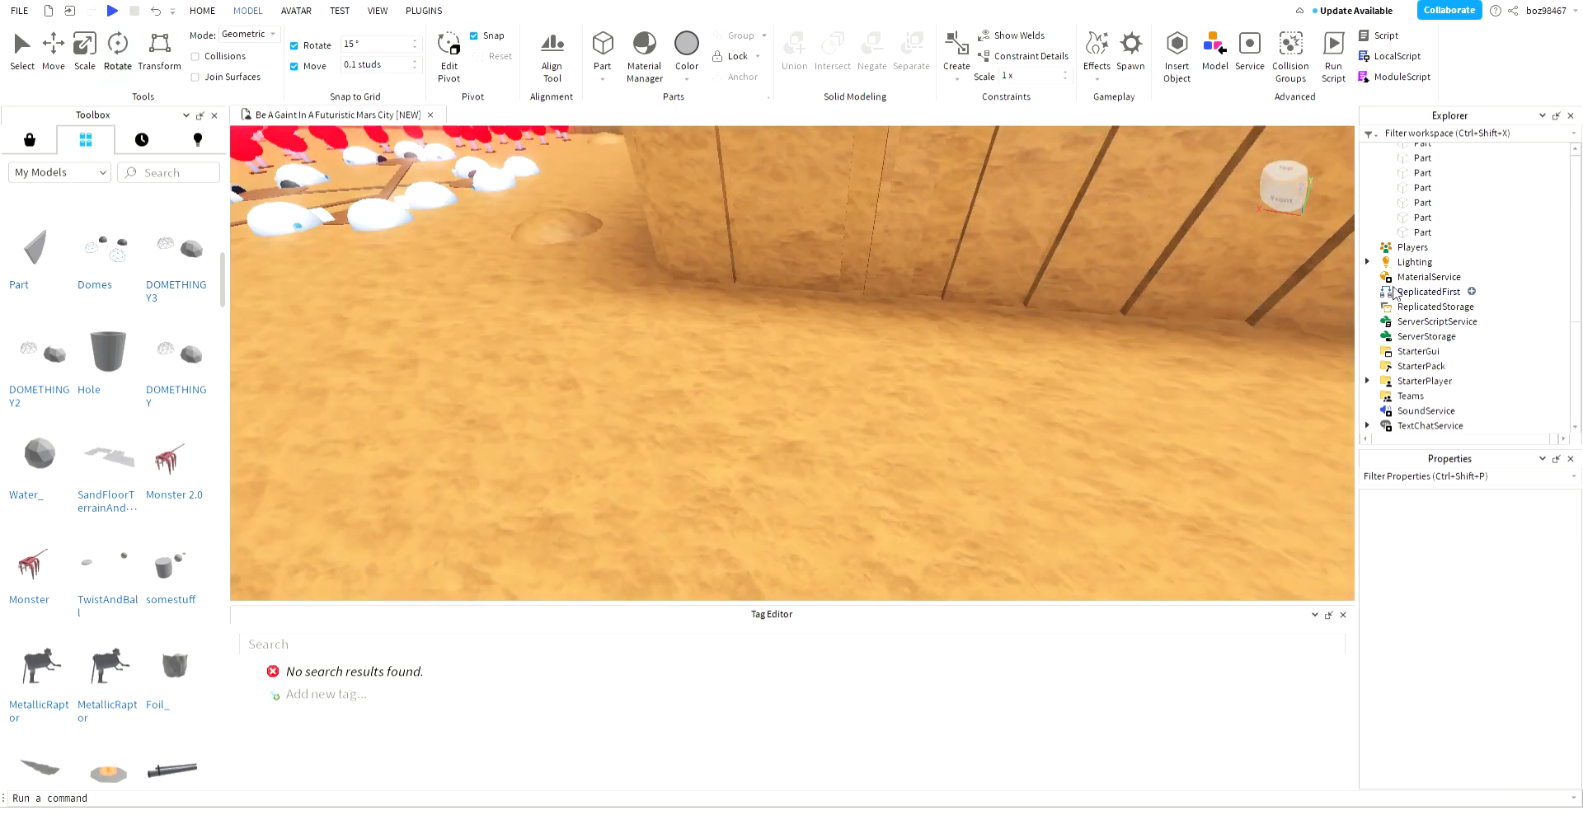
{"action": "scroll", "coordinate": [1470, 291], "scroll_direction": "up", "scroll_amount": 2}
{"action": "scroll", "coordinate": [1106, 248], "scroll_direction": "down", "scroll_amount": 6}
{"action": "mouse_move", "coordinate": [1052, 232]}
{"action": "right_mouse_down"}
{"action": "mouse_move", "coordinate": [1029, 210]}
{"action": "mouse_move", "coordinate": [1052, 232]}
{"action": "right_mouse_up"}
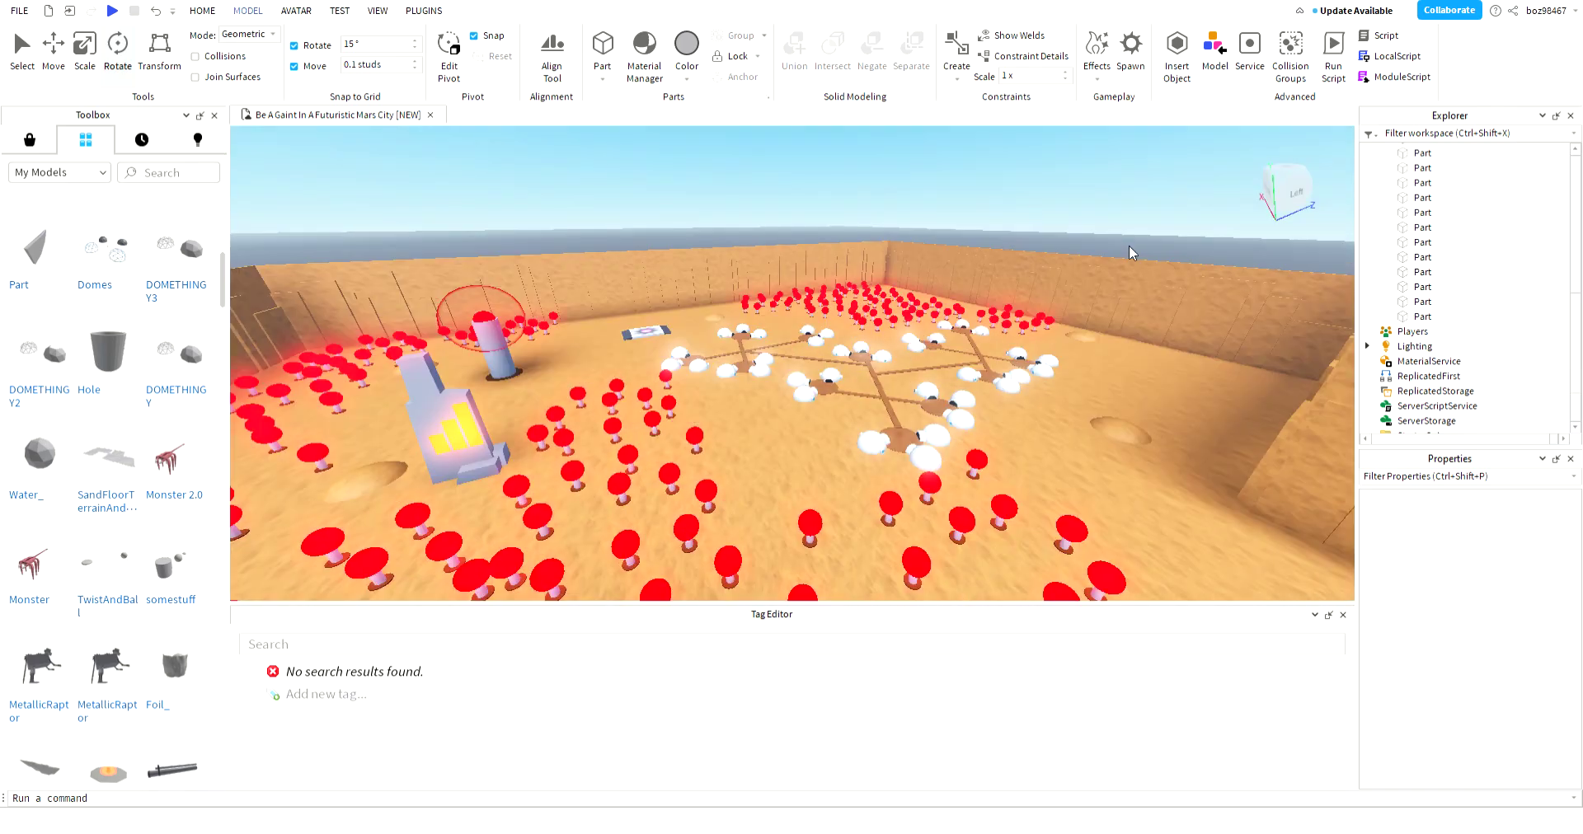
- Turn off Use2022Materials in MaterialService and inspect the map's surfaces
{"action": "left_click", "coordinate": [1404, 367]}
{"action": "scroll", "coordinate": [1499, 675], "scroll_direction": "down", "scroll_amount": 10}
{"action": "left_click", "coordinate": [1474, 703]}
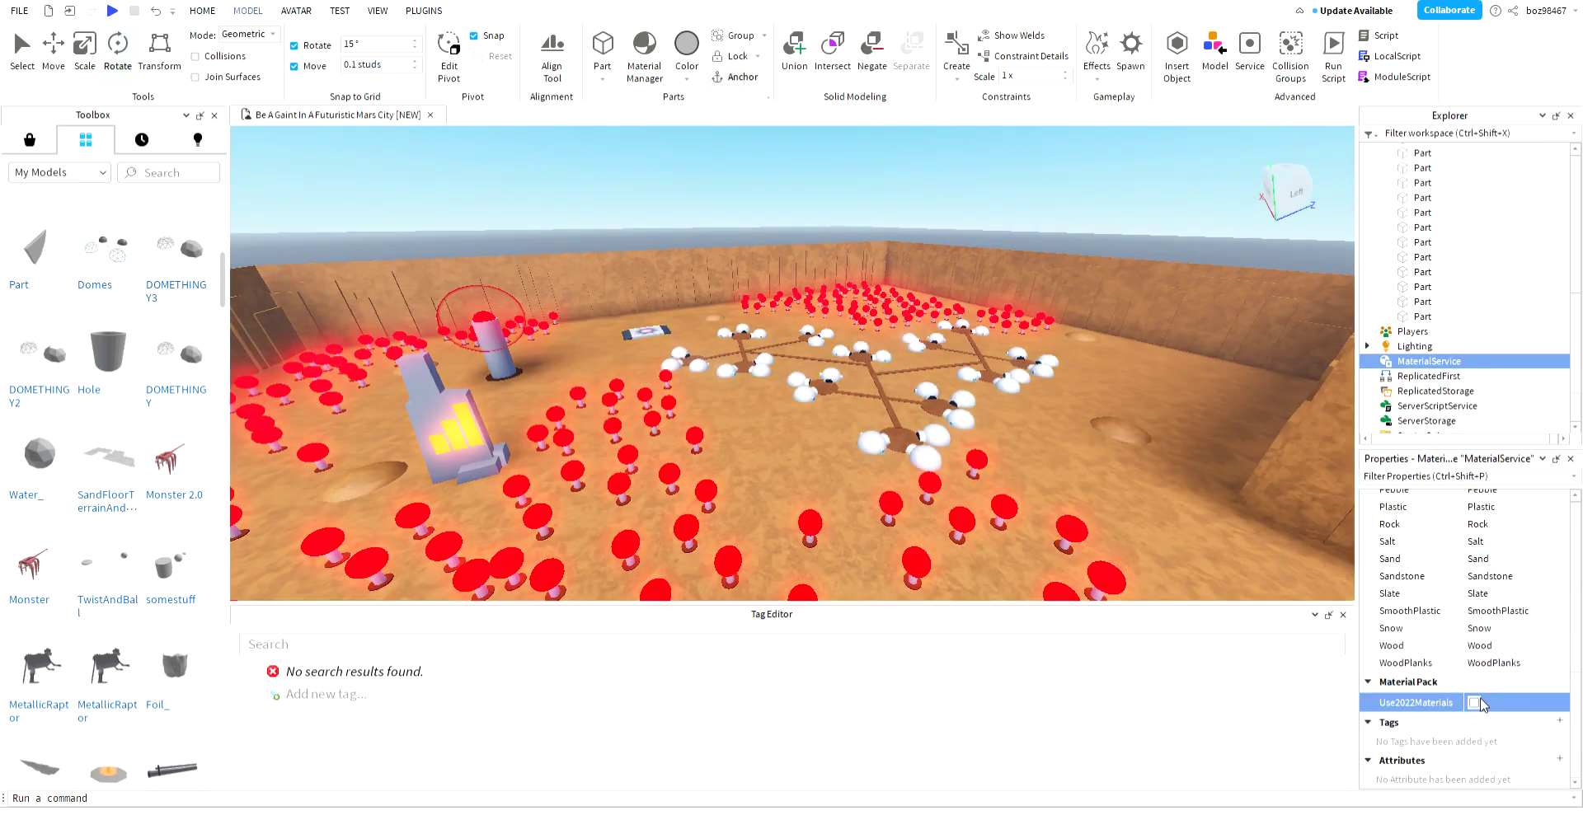
{"action": "right_click_drag", "start_coordinate": [1057, 354], "coordinate": [1057, 384]}
{"action": "key", "text": "w"}
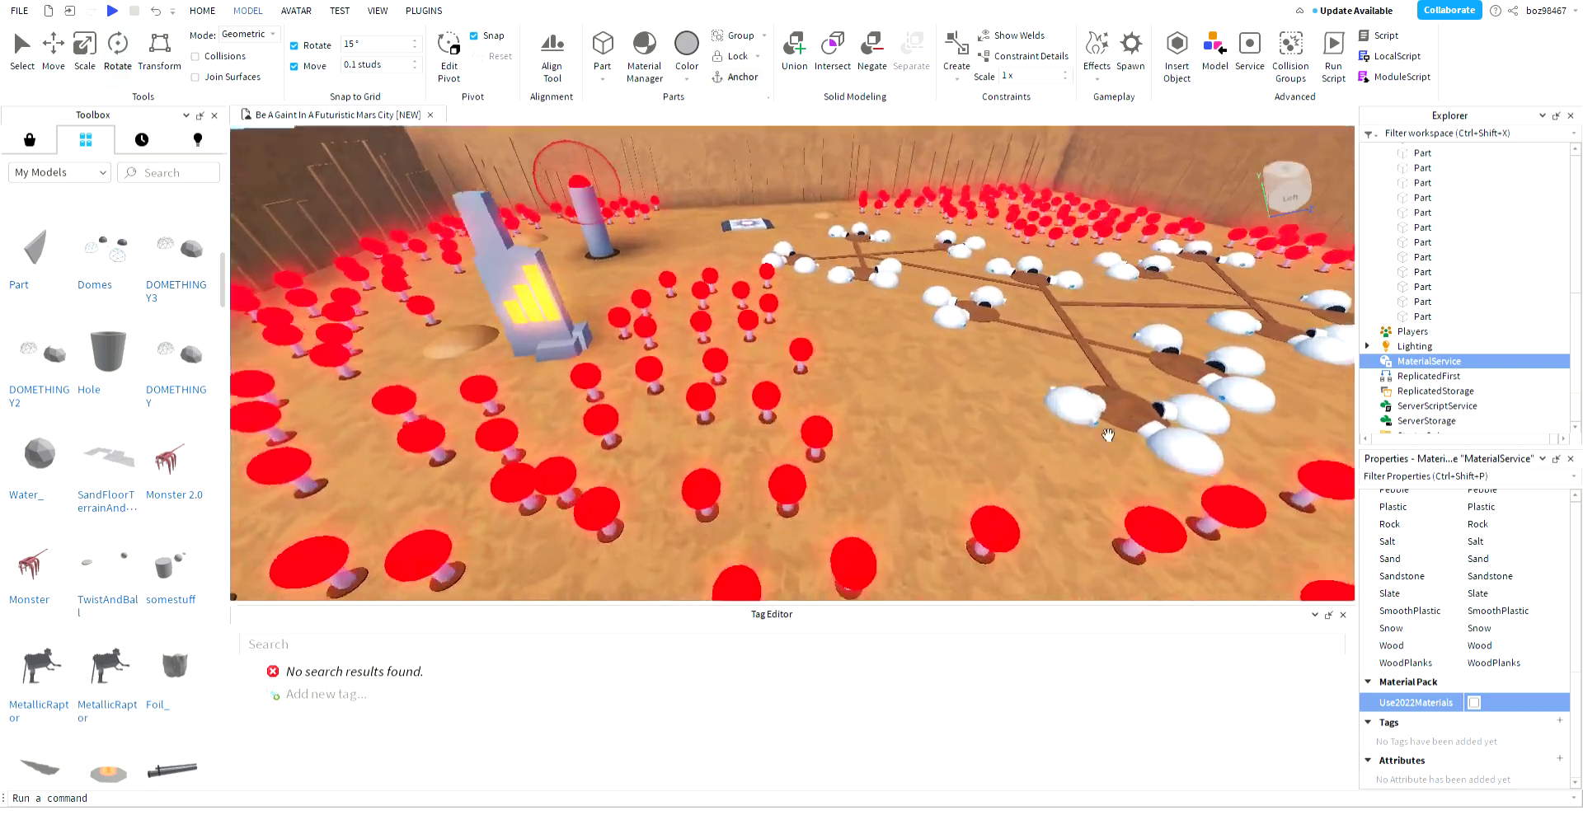
- Toggle Use2022Materials on and off repeatedly to compare how the map's surfaces look, leaving it off
{"action": "left_click", "coordinate": [1471, 705]}
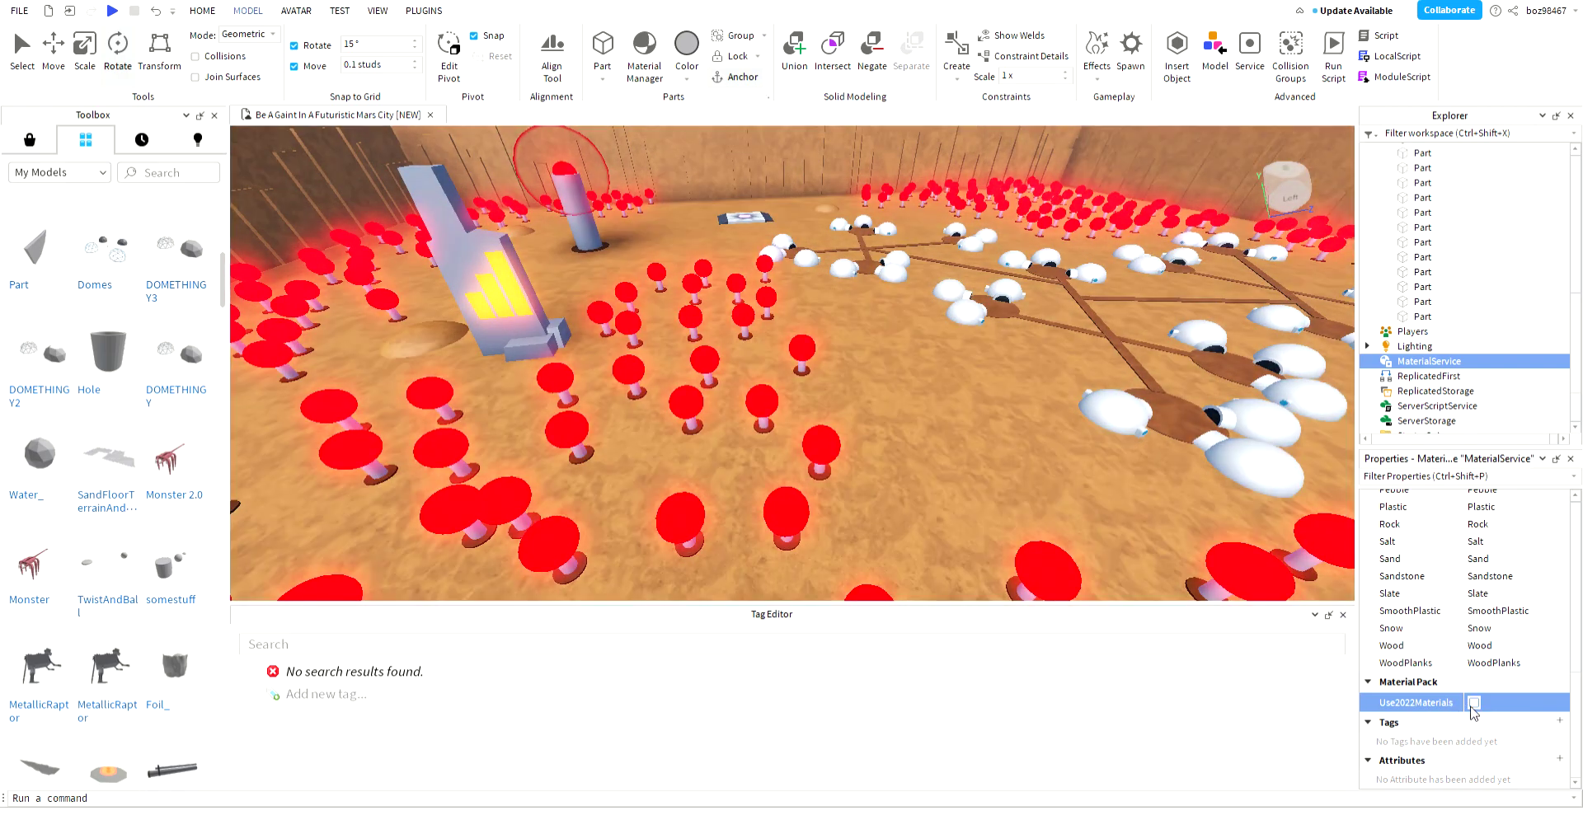
{"action": "left_click", "coordinate": [1473, 702]}
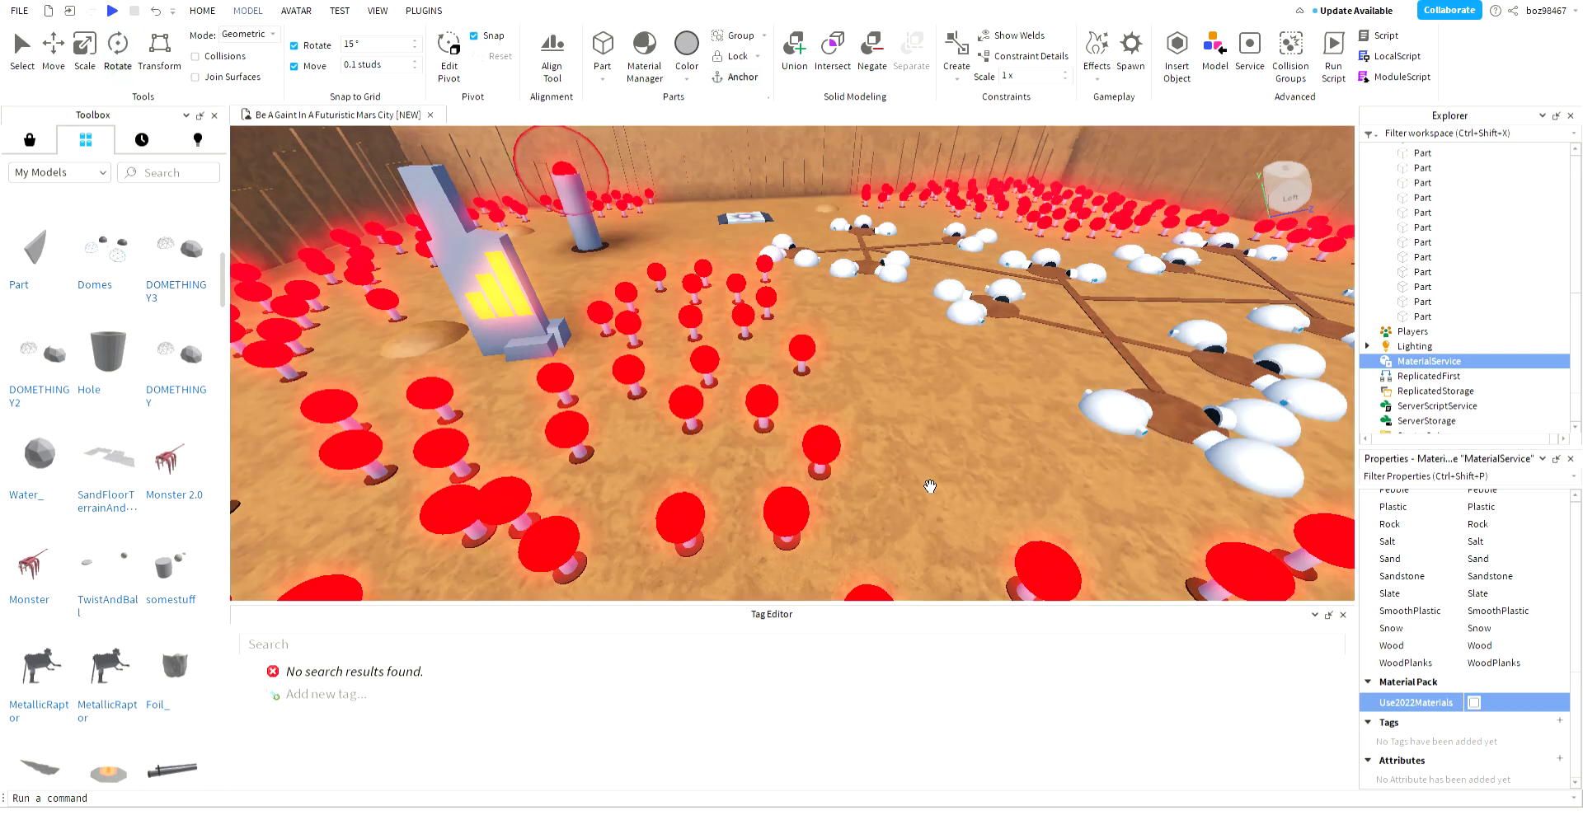
{"action": "right_click_drag", "start_coordinate": [930, 486], "coordinate": [890, 511]}
{"action": "left_click", "coordinate": [1474, 706]}
{"action": "left_click", "coordinate": [1474, 706]}
- Return to the dark metal wall behind the rig and delete five of the small zigzag parts remaining in its door gap
{"action": "right_click_drag", "start_coordinate": [1110, 504], "coordinate": [848, 310]}
{"action": "key", "text": "w"}
{"action": "left_click", "coordinate": [1064, 461]}
{"action": "key", "text": "w"}
{"action": "key", "text": "w"}
{"action": "key", "text": "s"}
{"action": "key", "text": "w"}
{"action": "key", "text": "s"}
{"action": "key", "text": "w"}
{"action": "scroll", "coordinate": [848, 310], "scroll_direction": "up", "scroll_amount": 5}
{"action": "left_click", "coordinate": [834, 264]}
{"action": "left_click", "coordinate": [832, 262]}
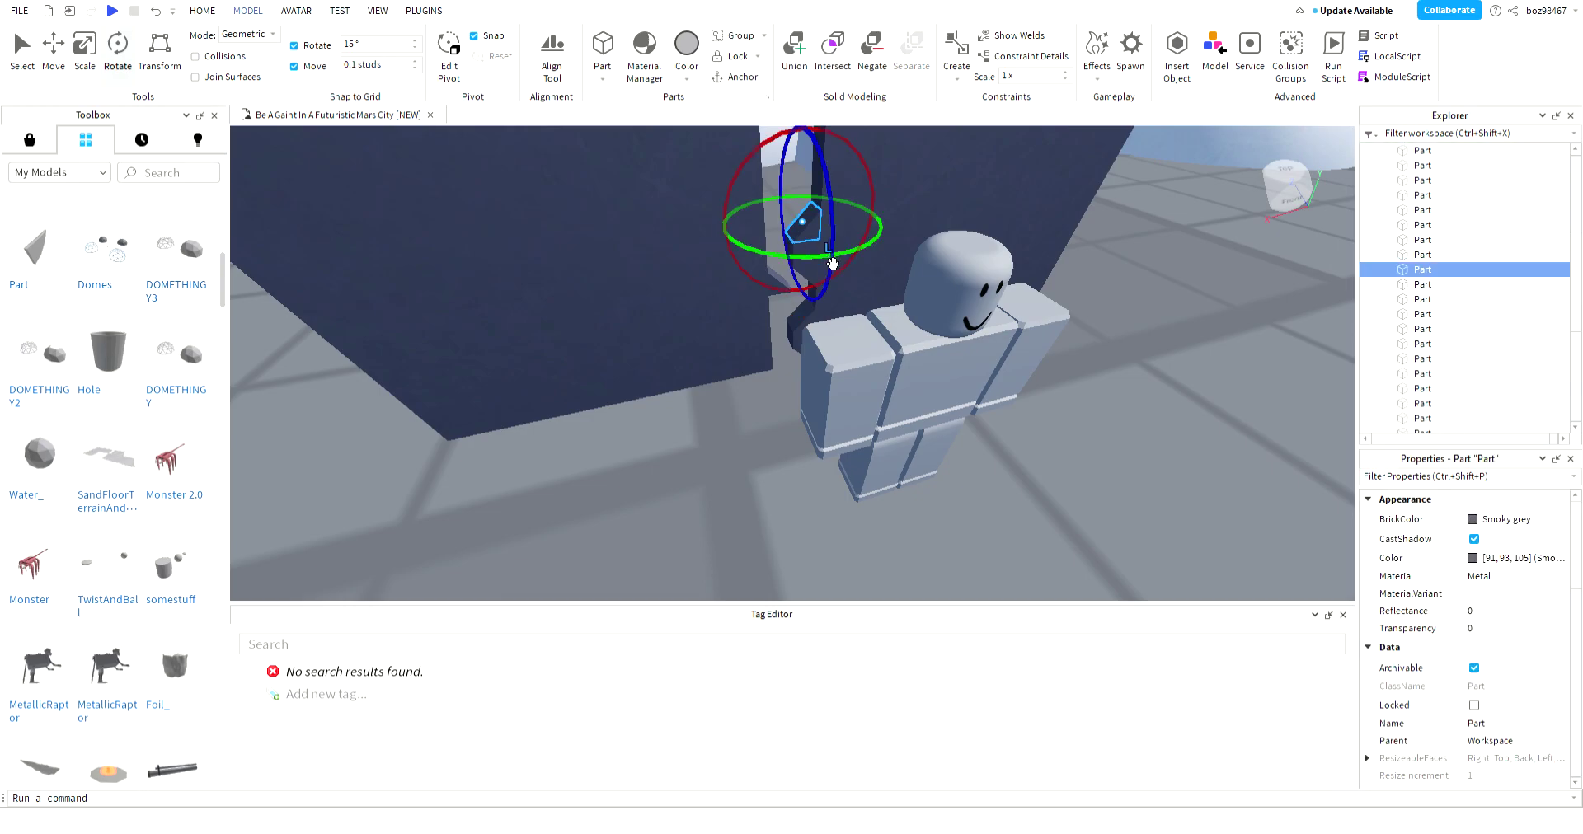
{"action": "left_click", "coordinate": [825, 363]}
{"action": "left_click", "coordinate": [822, 355], "text": "ctrl"}
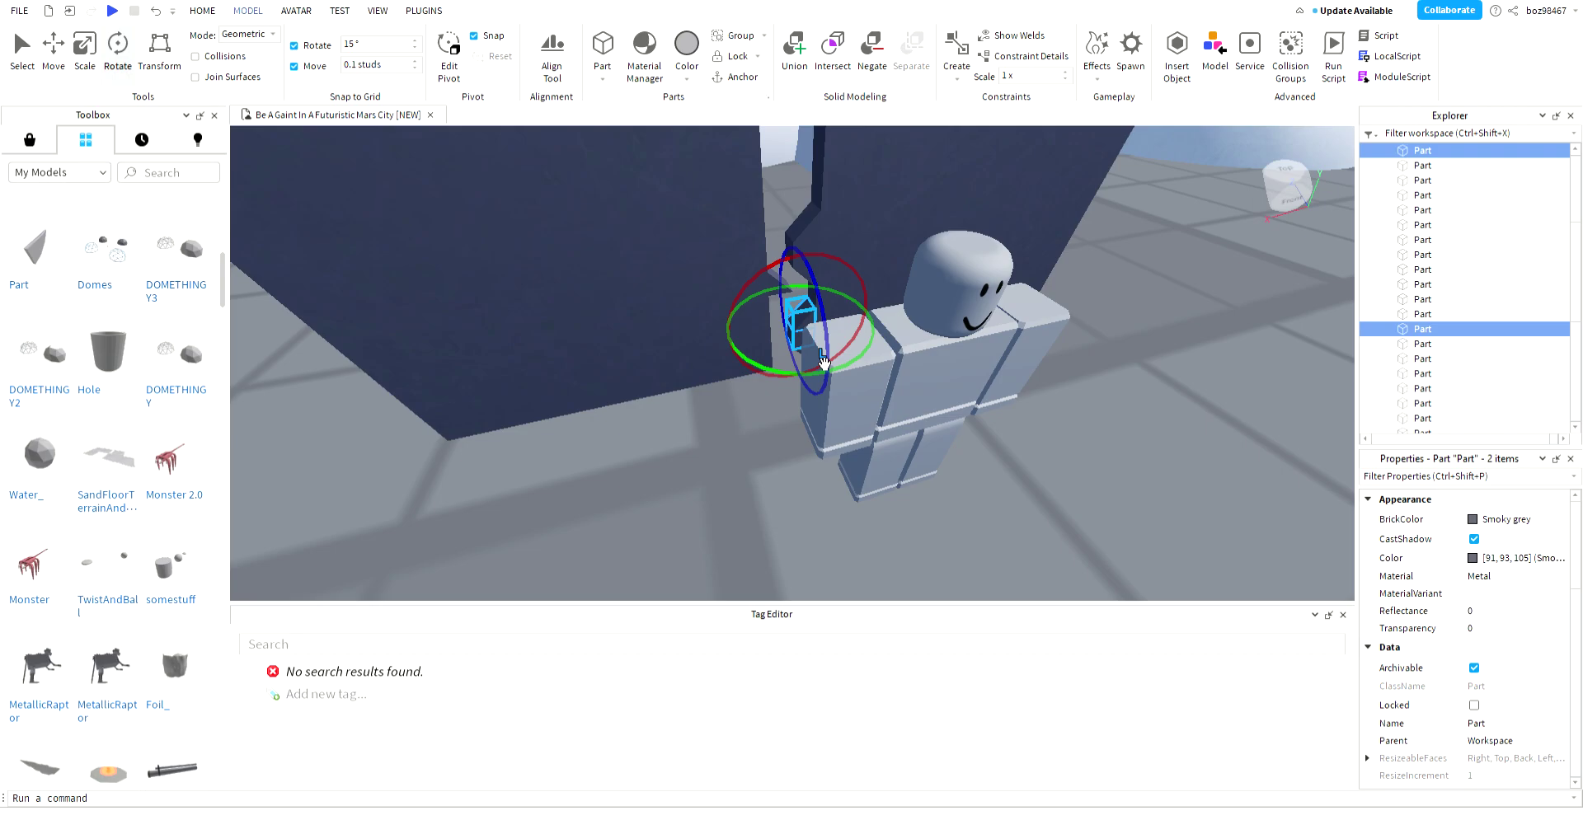
{"action": "left_click", "coordinate": [829, 277], "text": "ctrl"}
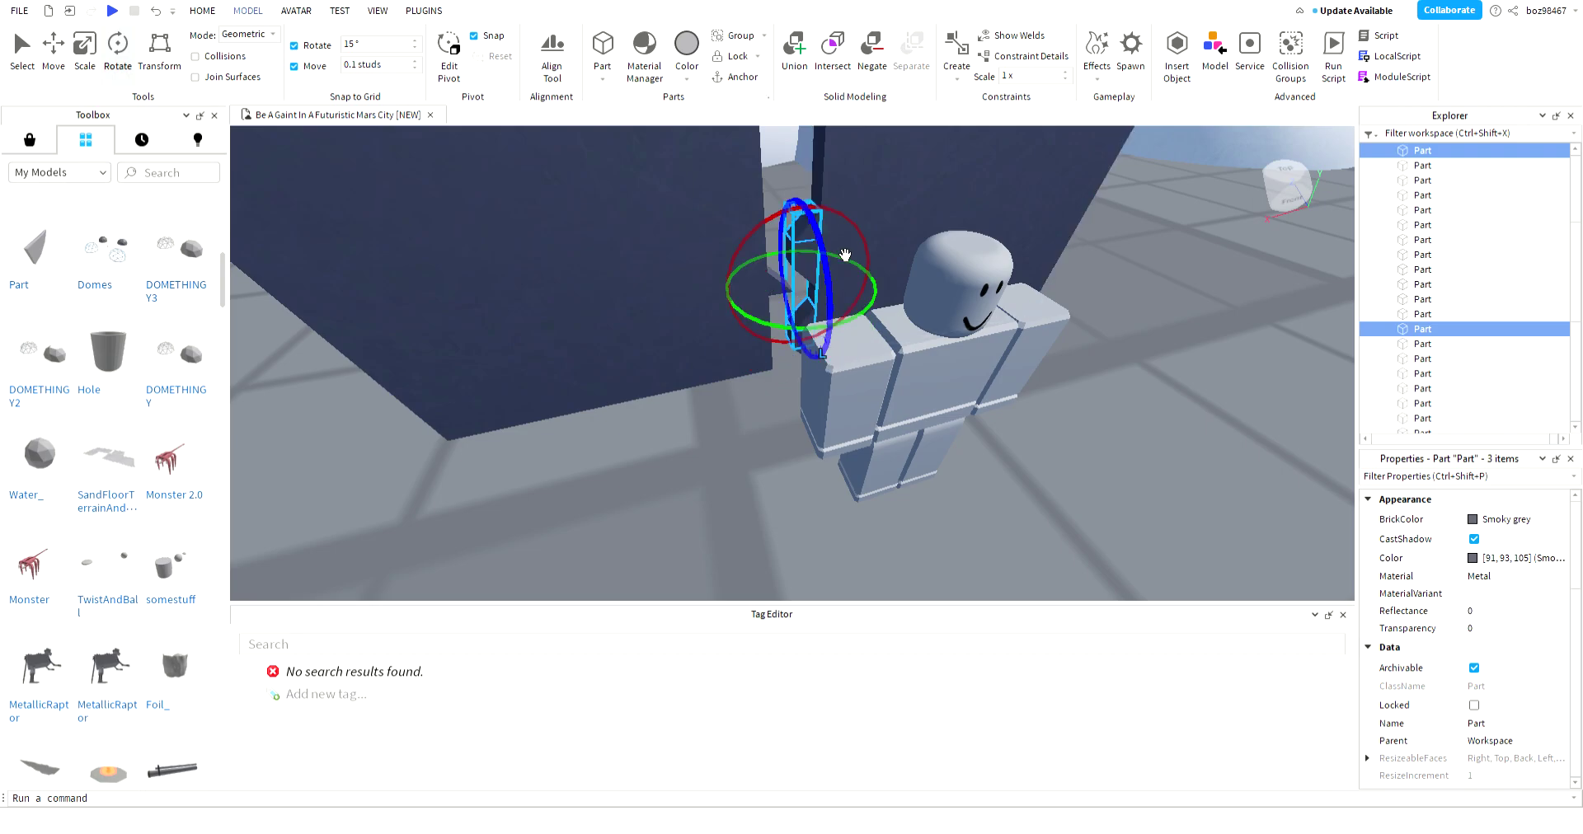
{"action": "left_click", "coordinate": [832, 295], "text": "ctrl"}
{"action": "left_click", "coordinate": [835, 300], "text": "ctrl"}
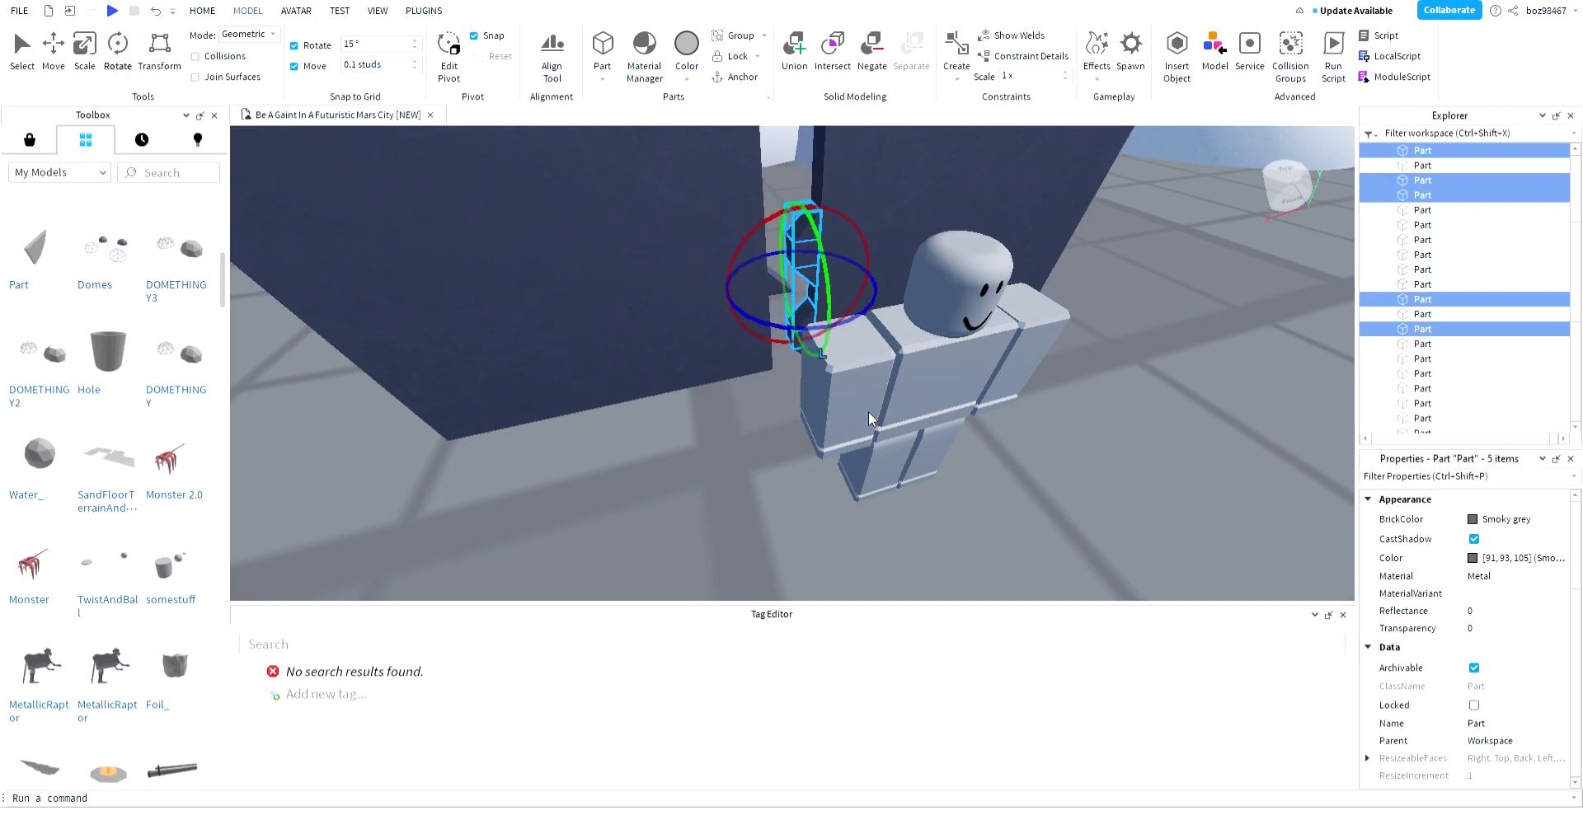
{"action": "key", "text": "Delete"}
- Delete the last small dark parts sticking into the bottom of the wall's door gap
{"action": "right_click_drag", "start_coordinate": [891, 436], "coordinate": [843, 377]}
{"action": "left_click", "coordinate": [819, 355]}
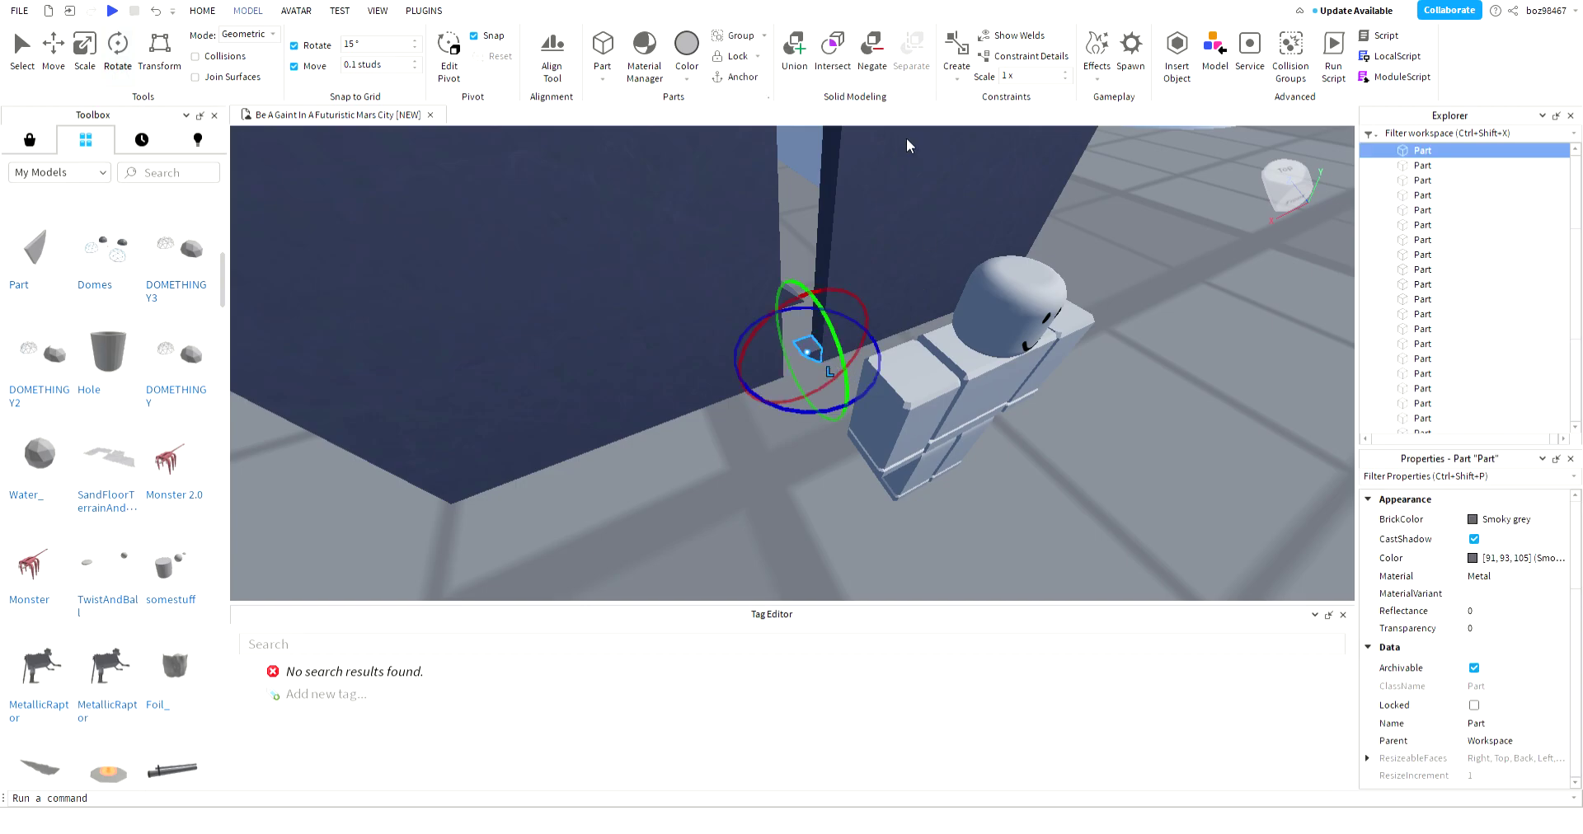
{"action": "key", "text": "Delete"}
{"action": "left_click", "coordinate": [792, 302]}
{"action": "key", "text": "Delete"}
- Delete the large dark metal parts that make up the wall behind the rig
{"action": "scroll", "coordinate": [759, 357], "scroll_direction": "down", "scroll_amount": 5}
{"action": "right_click_drag", "start_coordinate": [853, 426], "coordinate": [640, 218]}
{"action": "scroll", "coordinate": [792, 295], "scroll_direction": "up", "scroll_amount": 3}
{"action": "scroll", "coordinate": [640, 217], "scroll_direction": "down", "scroll_amount": 5}
{"action": "left_click_drag", "start_coordinate": [637, 215], "coordinate": [906, 399]}
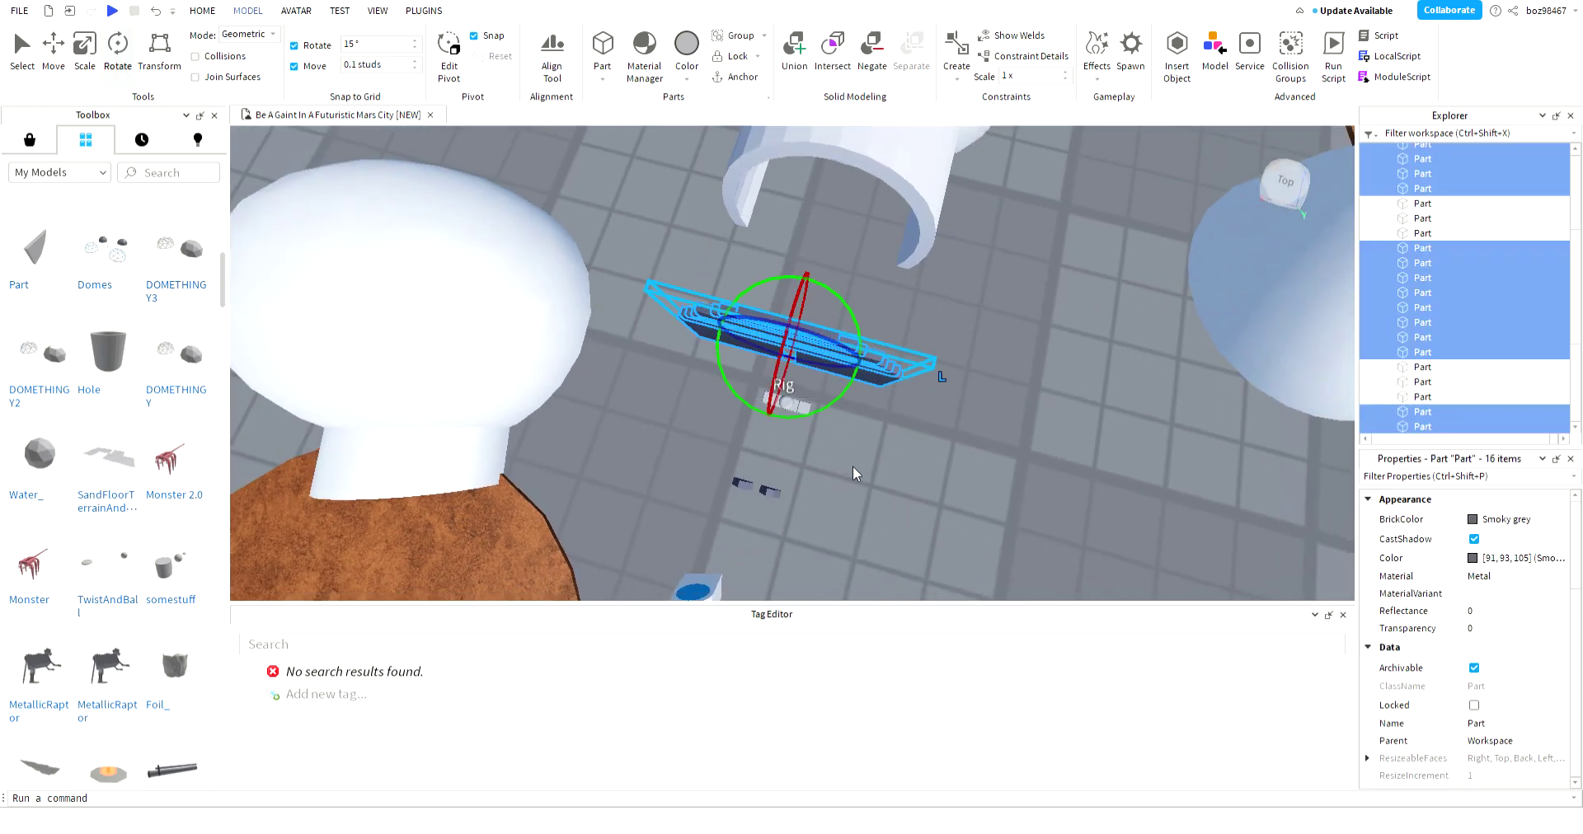
{"action": "key", "text": "Delete"}
- Delete the six loose zigzag parts in front of the rig, and undo both this deletion and the wall's
{"action": "right_click_drag", "start_coordinate": [853, 467], "coordinate": [848, 463]}
{"action": "scroll", "coordinate": [847, 464], "scroll_direction": "up", "scroll_amount": 2}
{"action": "left_click_drag", "start_coordinate": [693, 397], "coordinate": [917, 560]}
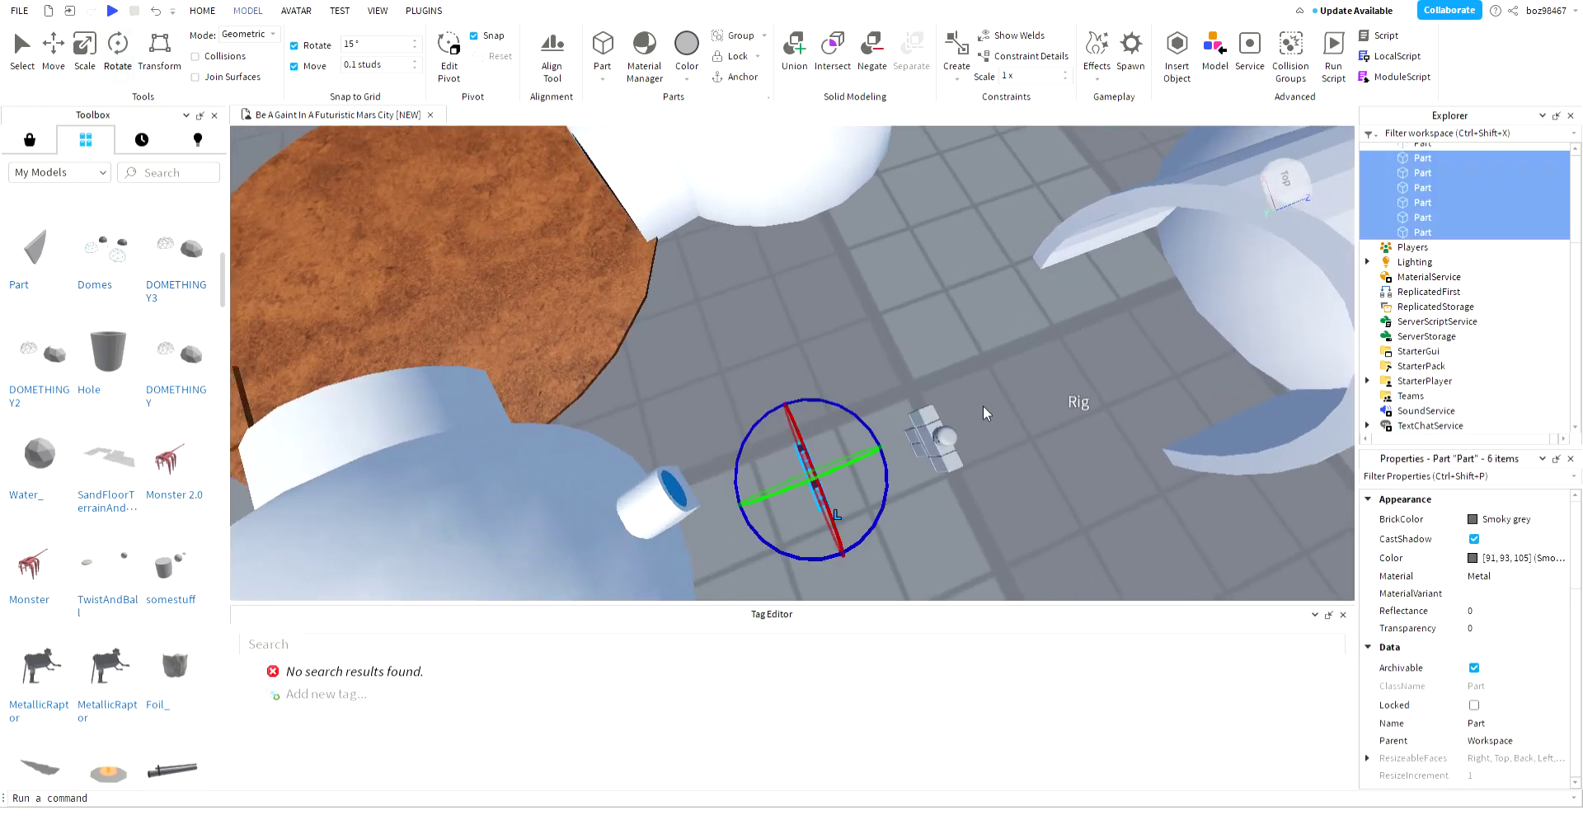
{"action": "key", "text": "Delete"}
{"action": "left_click", "coordinate": [156, 10]}
{"action": "left_click", "coordinate": [156, 10]}
- Delete only the six loose zigzag parts lying in front of the rig, keeping the wall
{"action": "key", "text": "f"}
{"action": "left_click", "coordinate": [992, 496]}
{"action": "left_click_drag", "start_coordinate": [818, 484], "coordinate": [963, 574]}
{"action": "key", "text": "f"}
{"action": "key", "text": "Delete"}
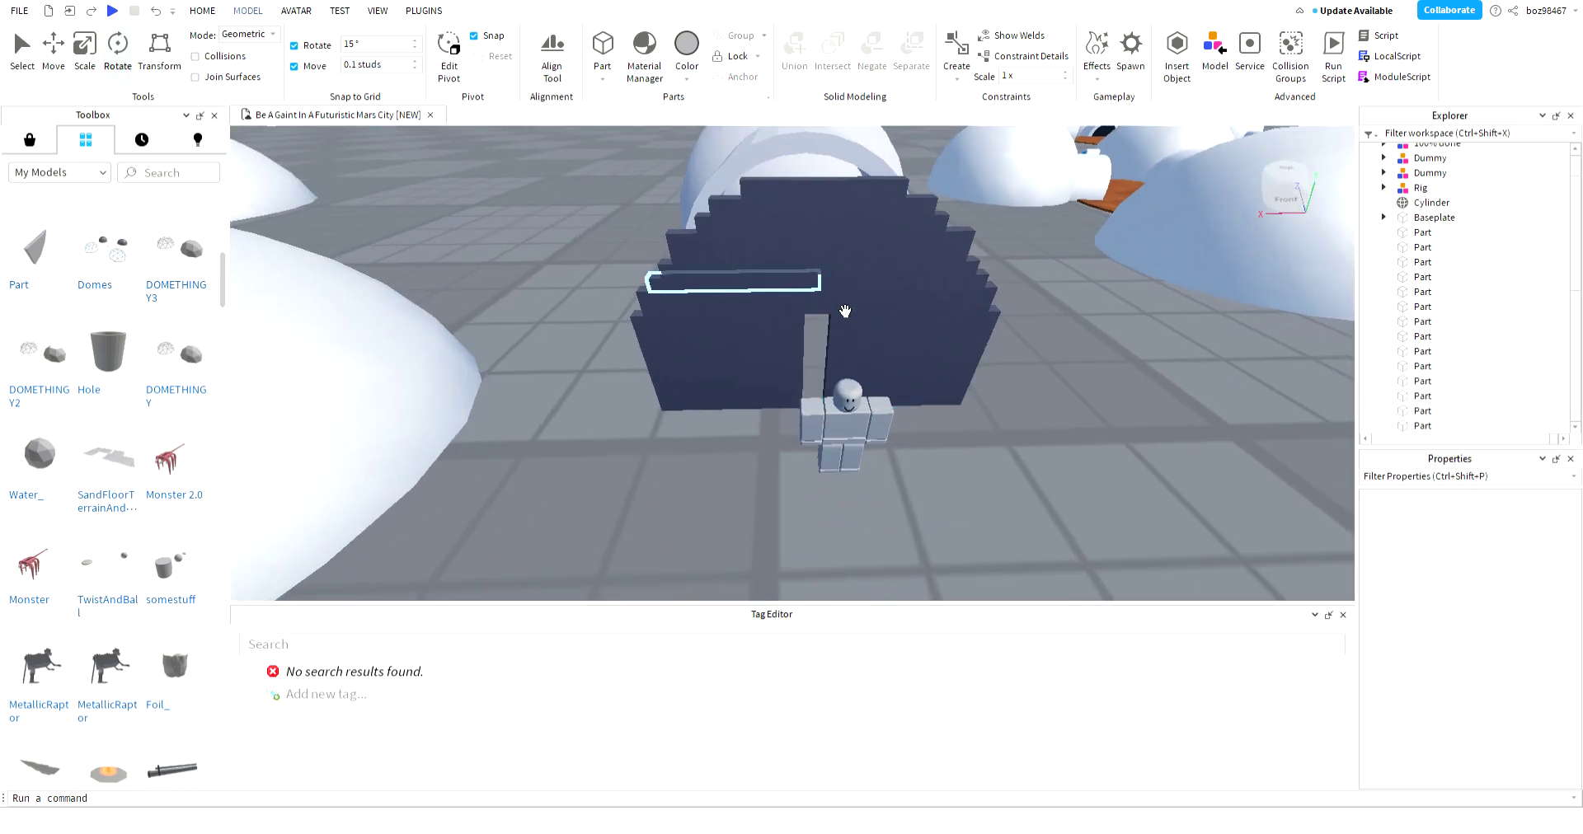
- Select the eight stacked parts of the wall's left half and group them into a model
{"action": "left_click", "coordinate": [858, 353]}
{"action": "left_click", "coordinate": [85, 45]}
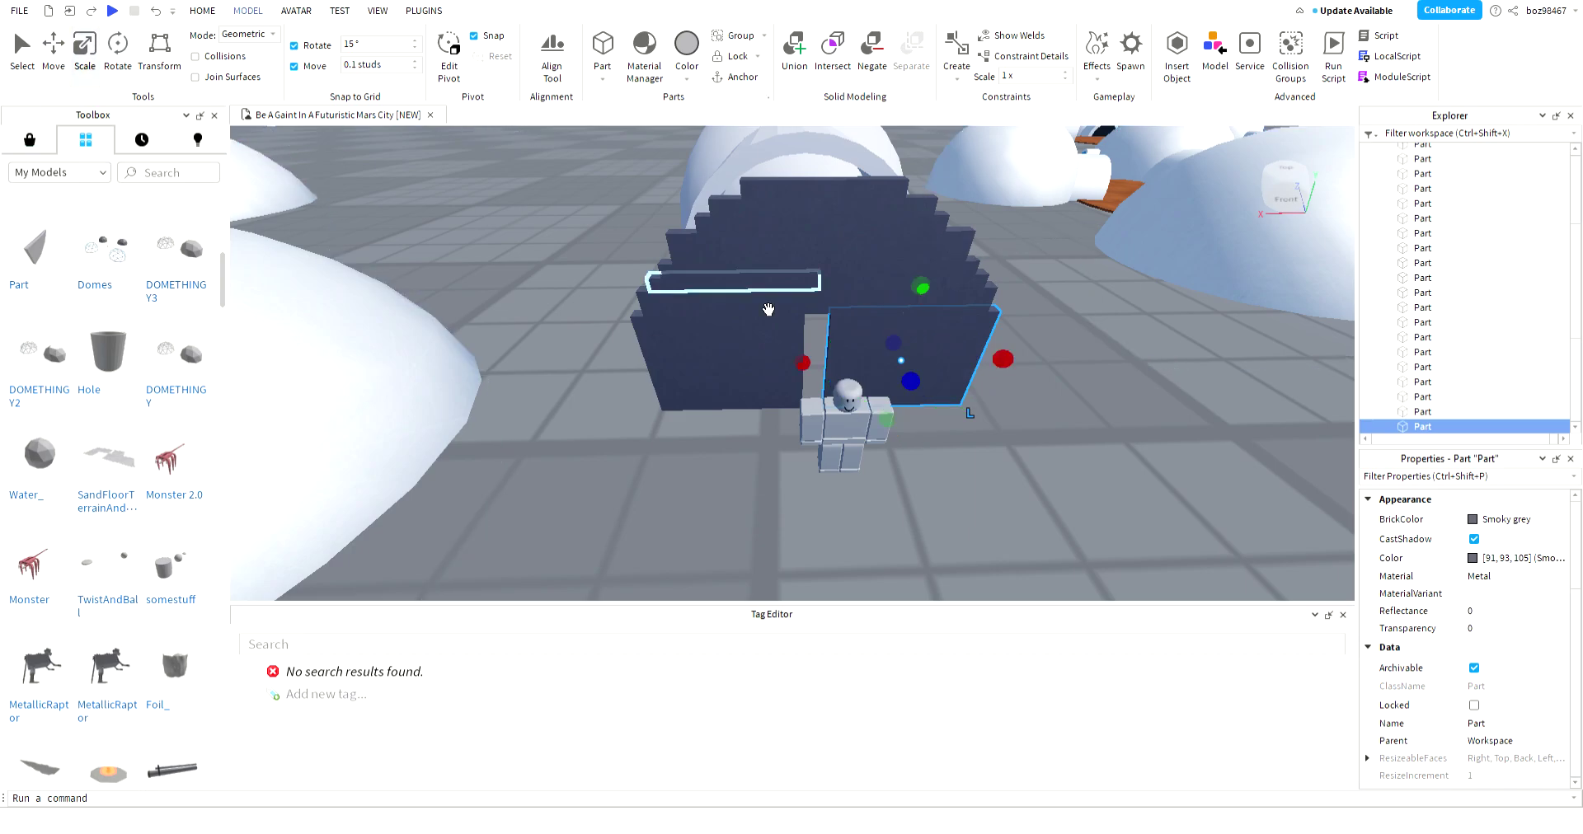
{"action": "left_click", "coordinate": [742, 343]}
{"action": "left_click", "coordinate": [823, 309], "text": "ctrl"}
{"action": "left_click", "coordinate": [827, 300], "text": "ctrl"}
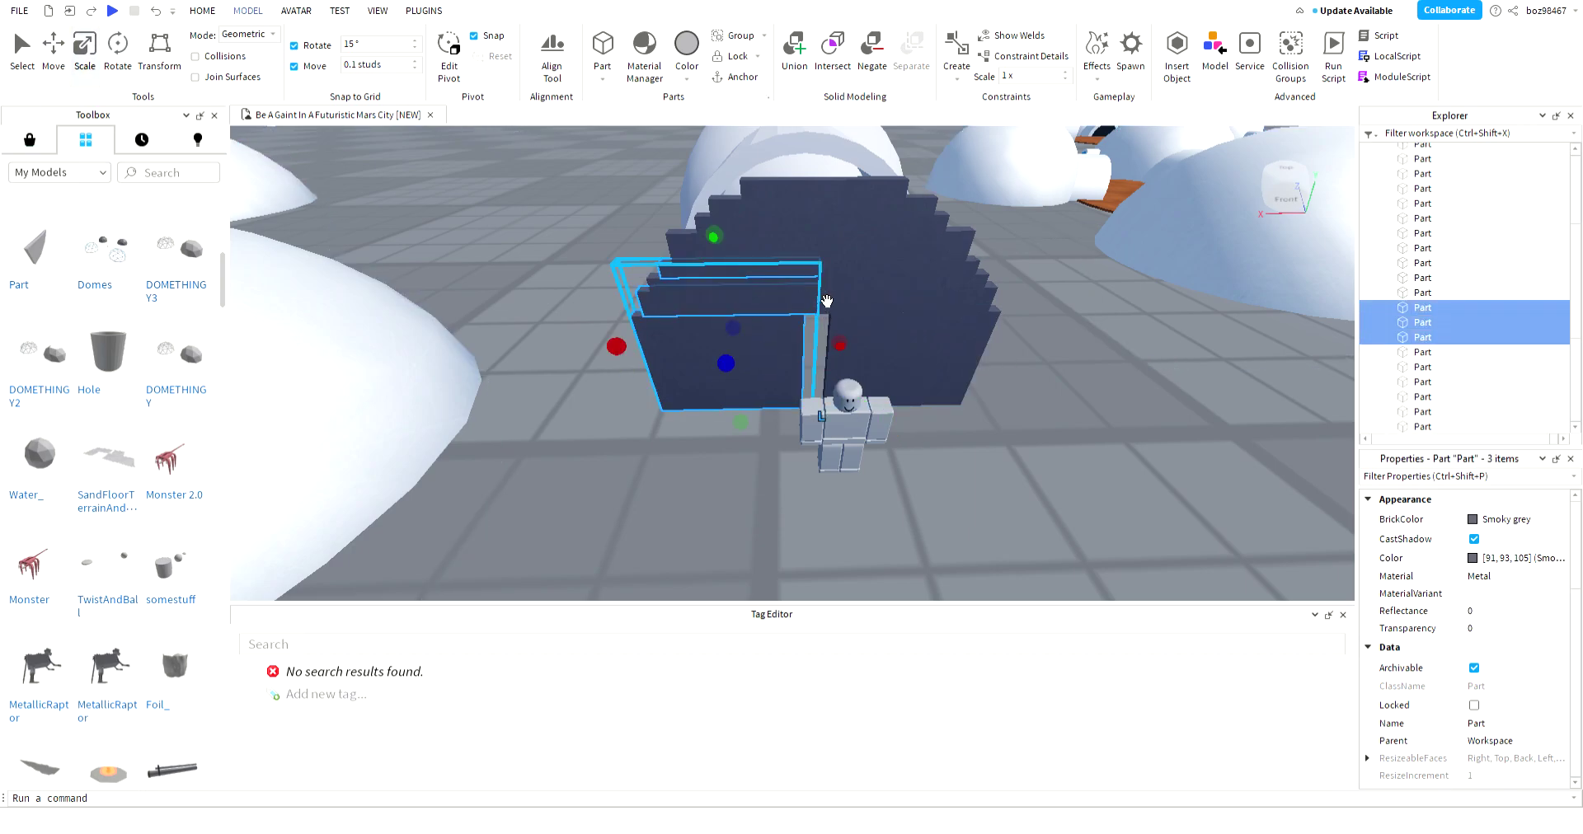
{"action": "left_click", "coordinate": [811, 251], "text": "ctrl"}
{"action": "left_click", "coordinate": [808, 226], "text": "ctrl"}
{"action": "left_click", "coordinate": [803, 210], "text": "ctrl"}
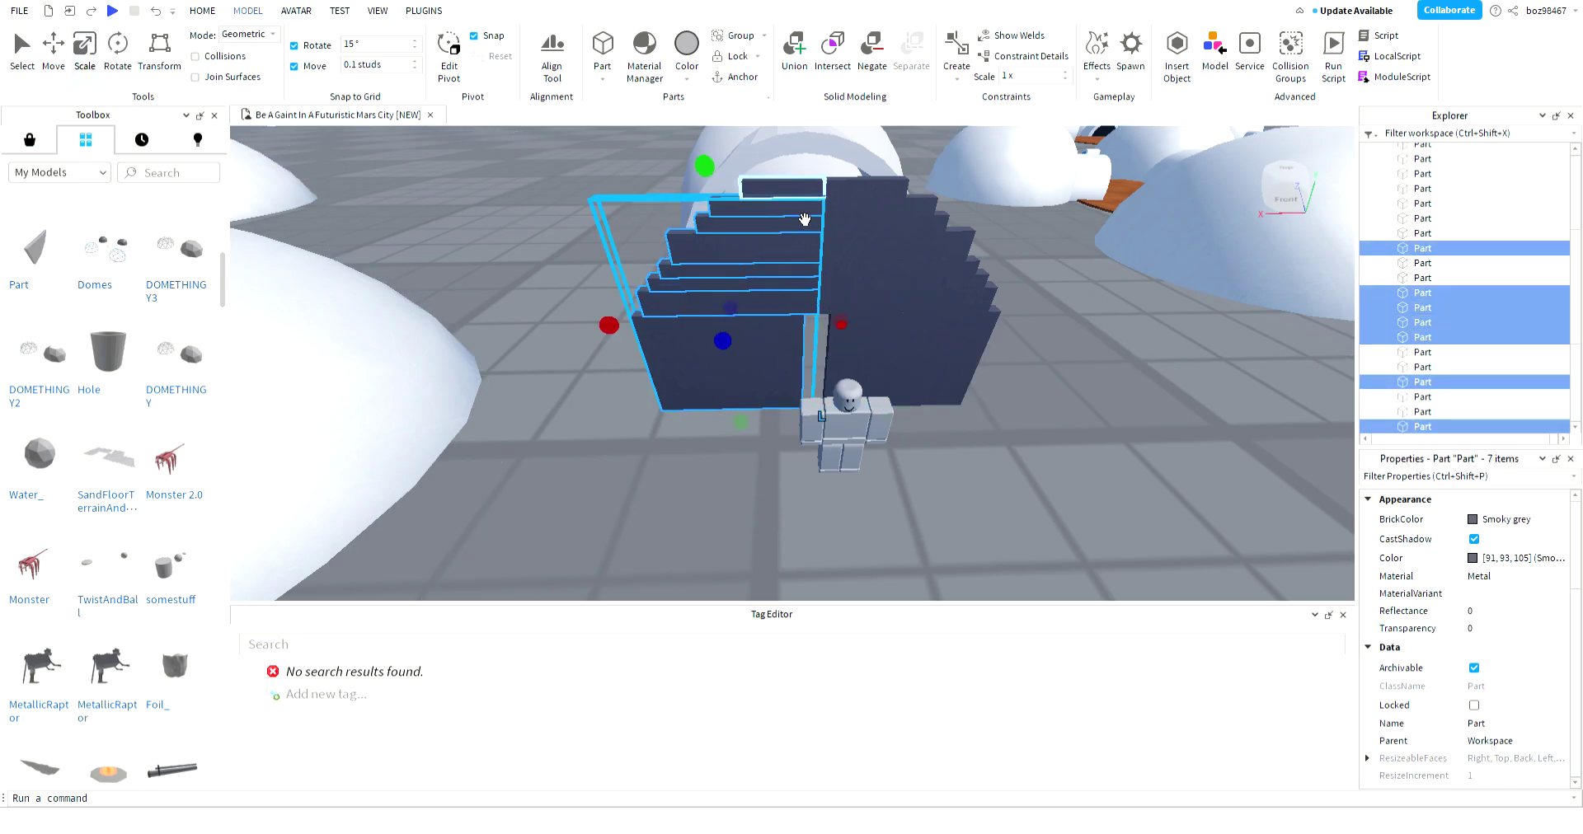
{"action": "left_click", "coordinate": [798, 193], "text": "ctrl"}
{"action": "key", "text": "ctrl+g"}
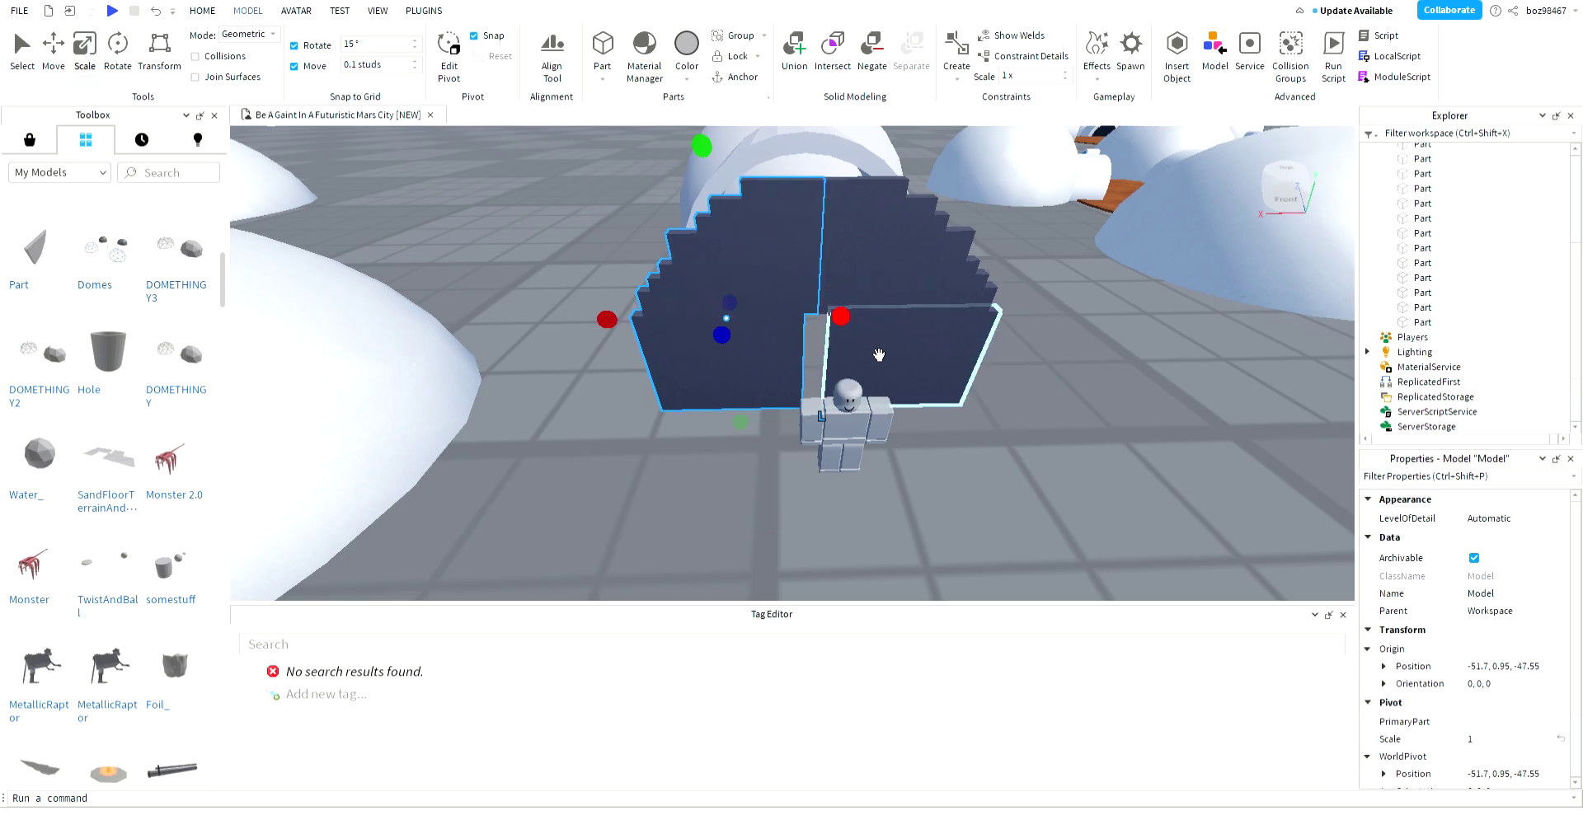
- Stretch the three lowest layers of the wall's ungrouped half across to the opposite outer edge, closing the door gap
{"action": "left_click", "coordinate": [856, 329]}
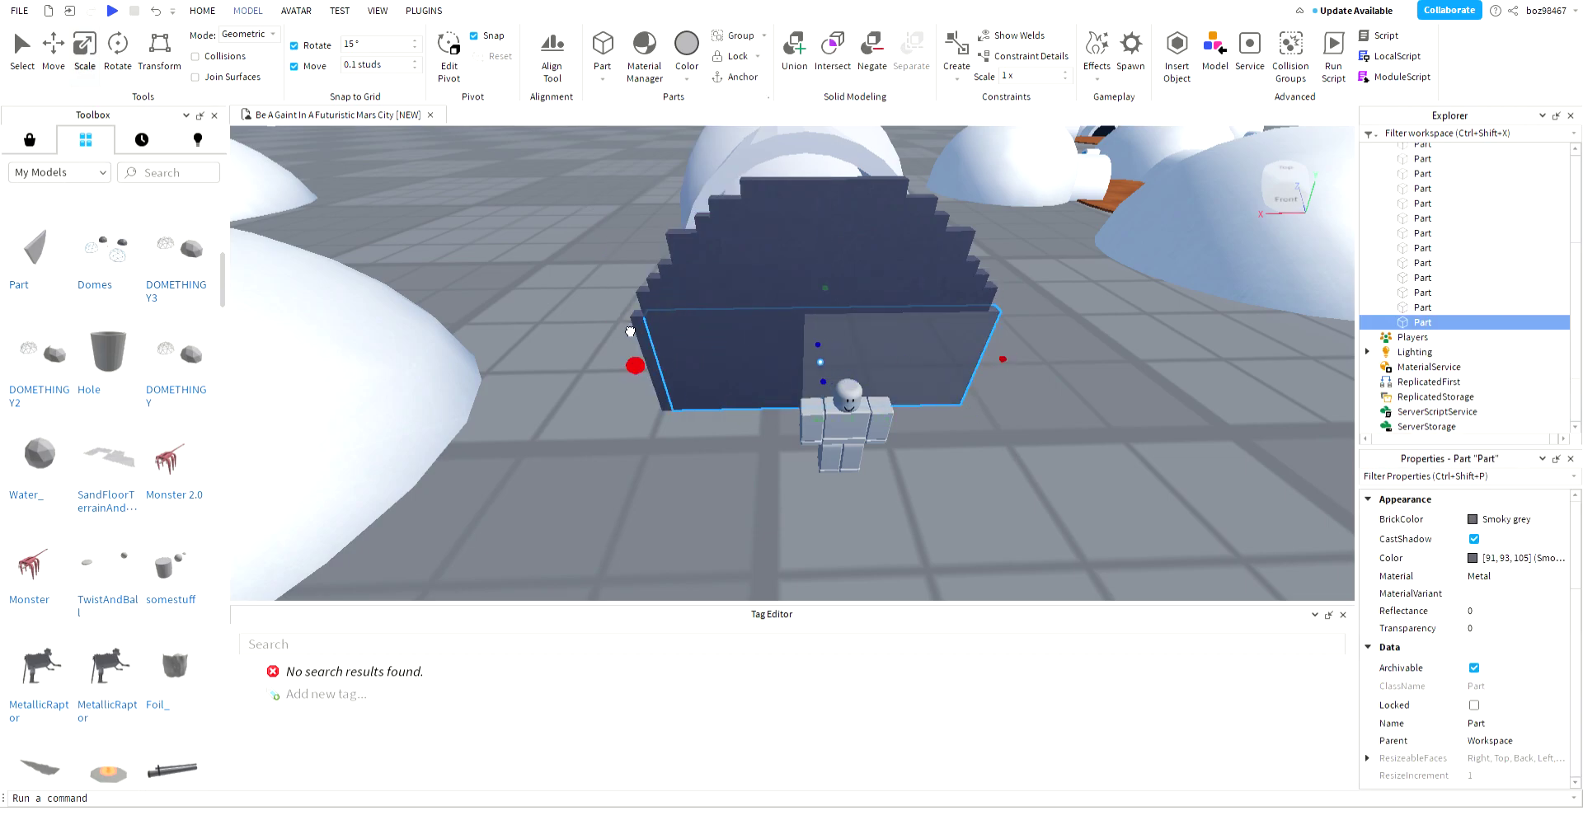
{"action": "left_click_drag", "start_coordinate": [630, 331], "coordinate": [640, 332]}
{"action": "left_click", "coordinate": [983, 307]}
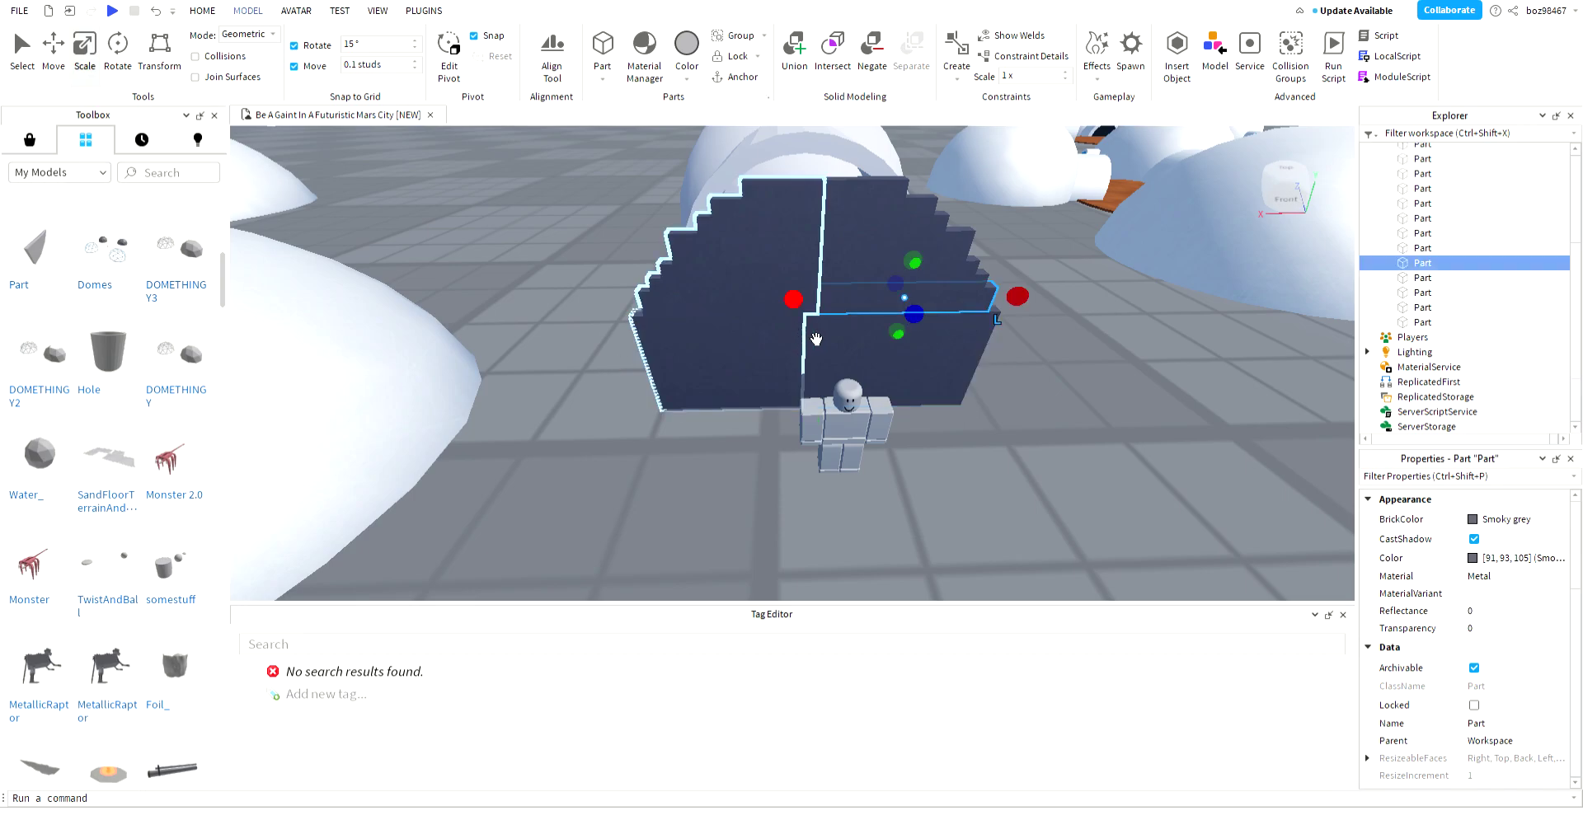
{"action": "left_click_drag", "start_coordinate": [794, 298], "coordinate": [662, 305]}
{"action": "left_click", "coordinate": [913, 305]}
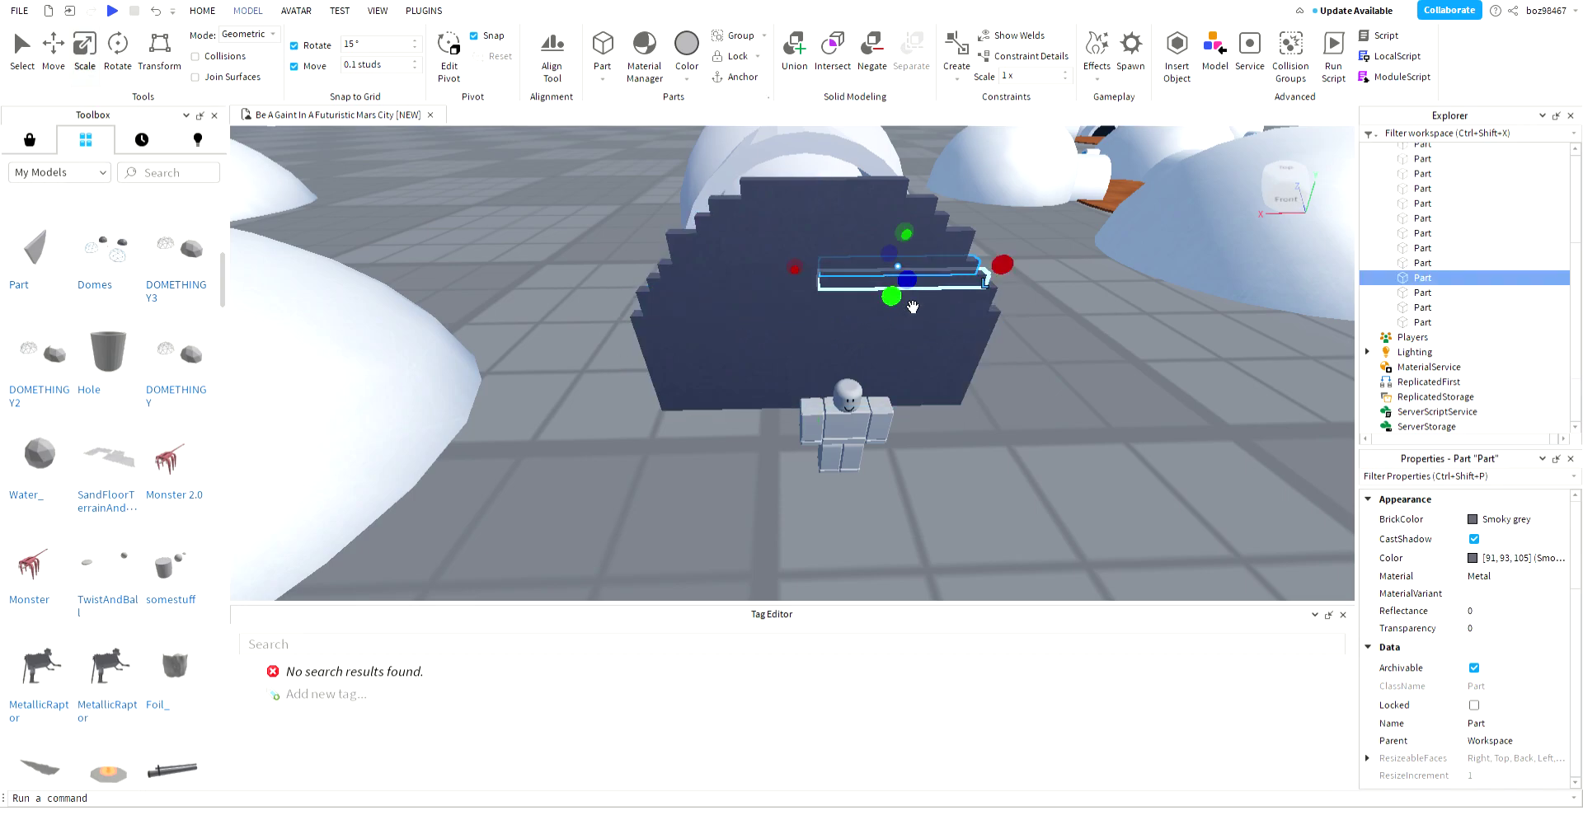
{"action": "left_click", "coordinate": [858, 308]}
{"action": "left_click_drag", "start_coordinate": [797, 292], "coordinate": [796, 292]}
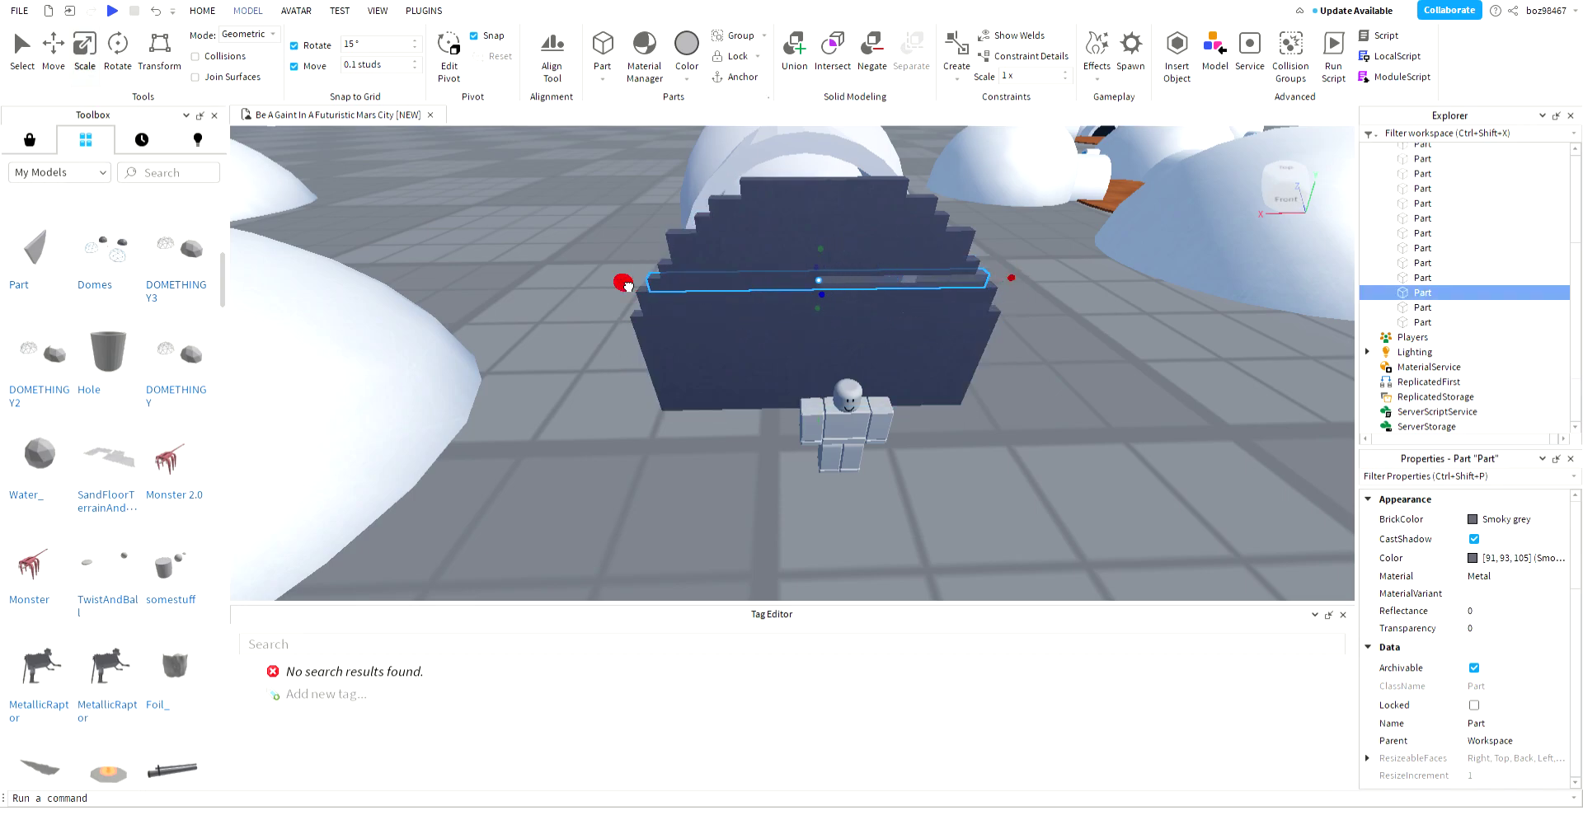
- Stretch the five remaining upper layers across the grouped half so each one spans the wall's full width
{"action": "left_click", "coordinate": [911, 268]}
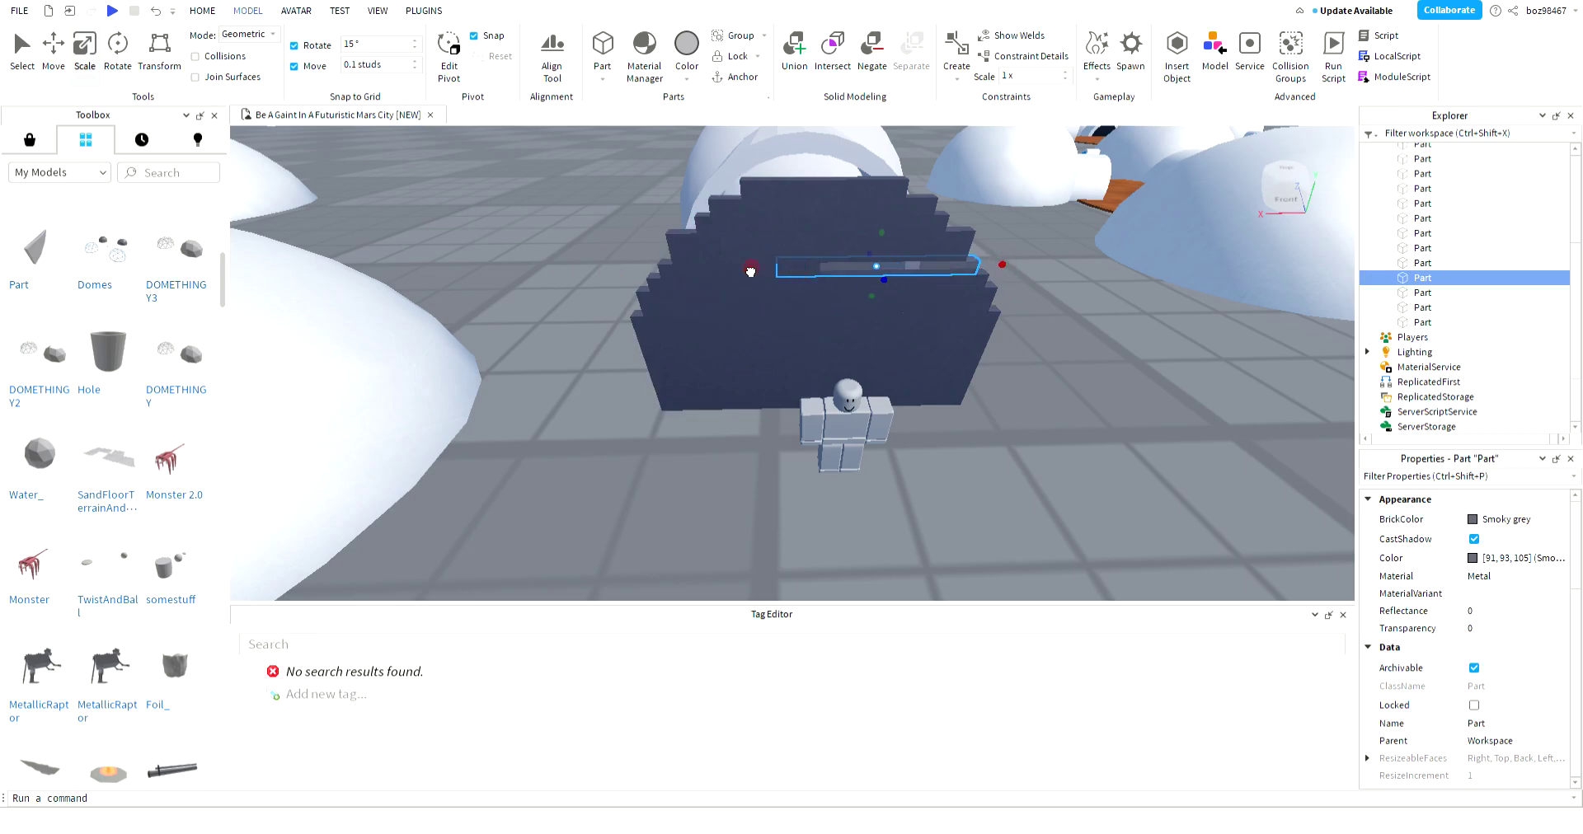
{"action": "left_click", "coordinate": [874, 246]}
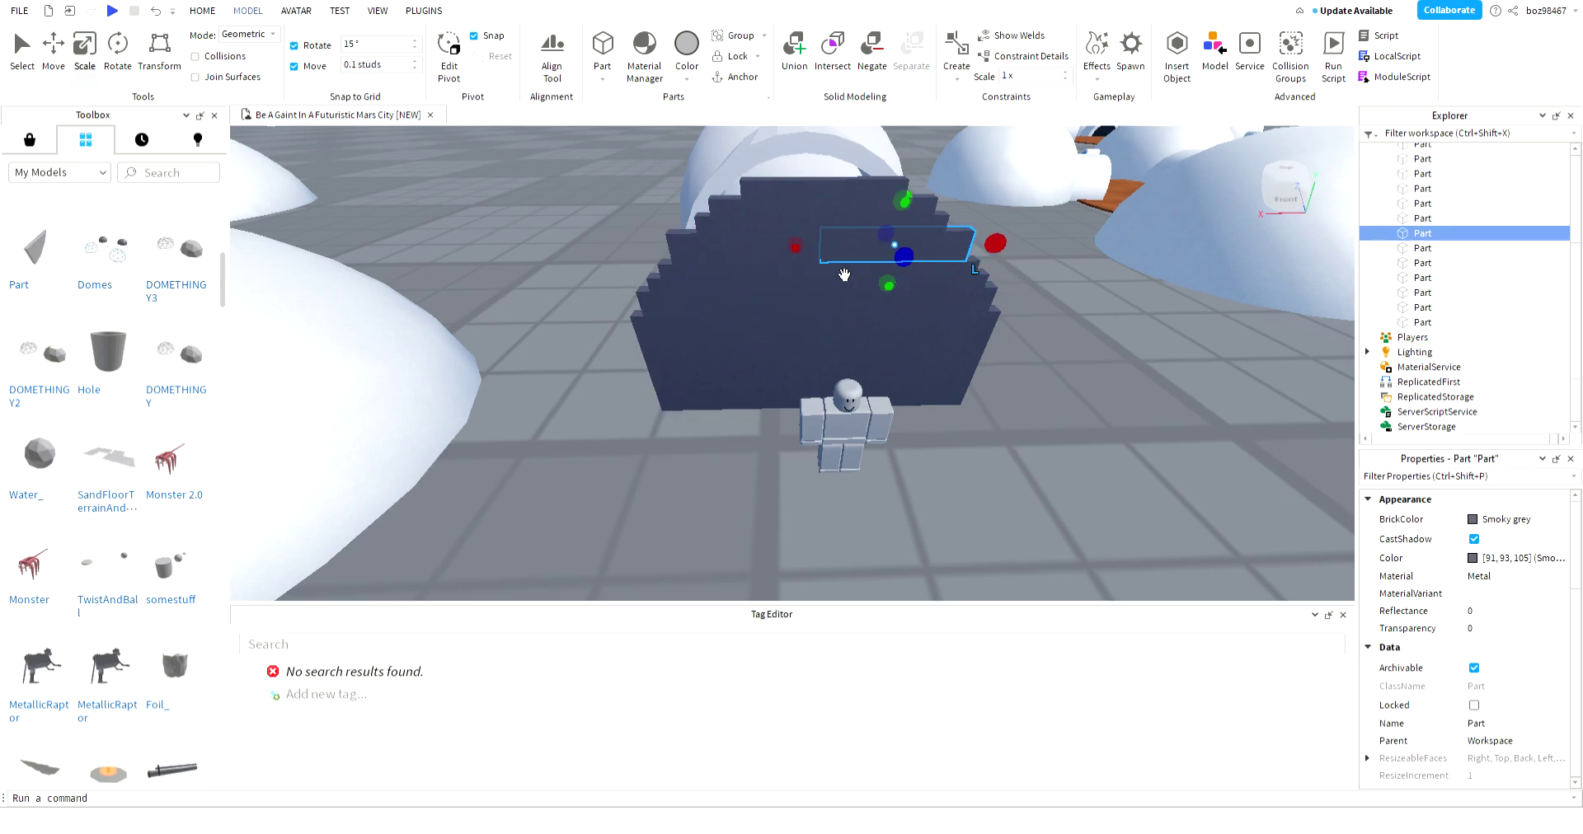
{"action": "left_click_drag", "start_coordinate": [677, 279], "coordinate": [663, 279]}
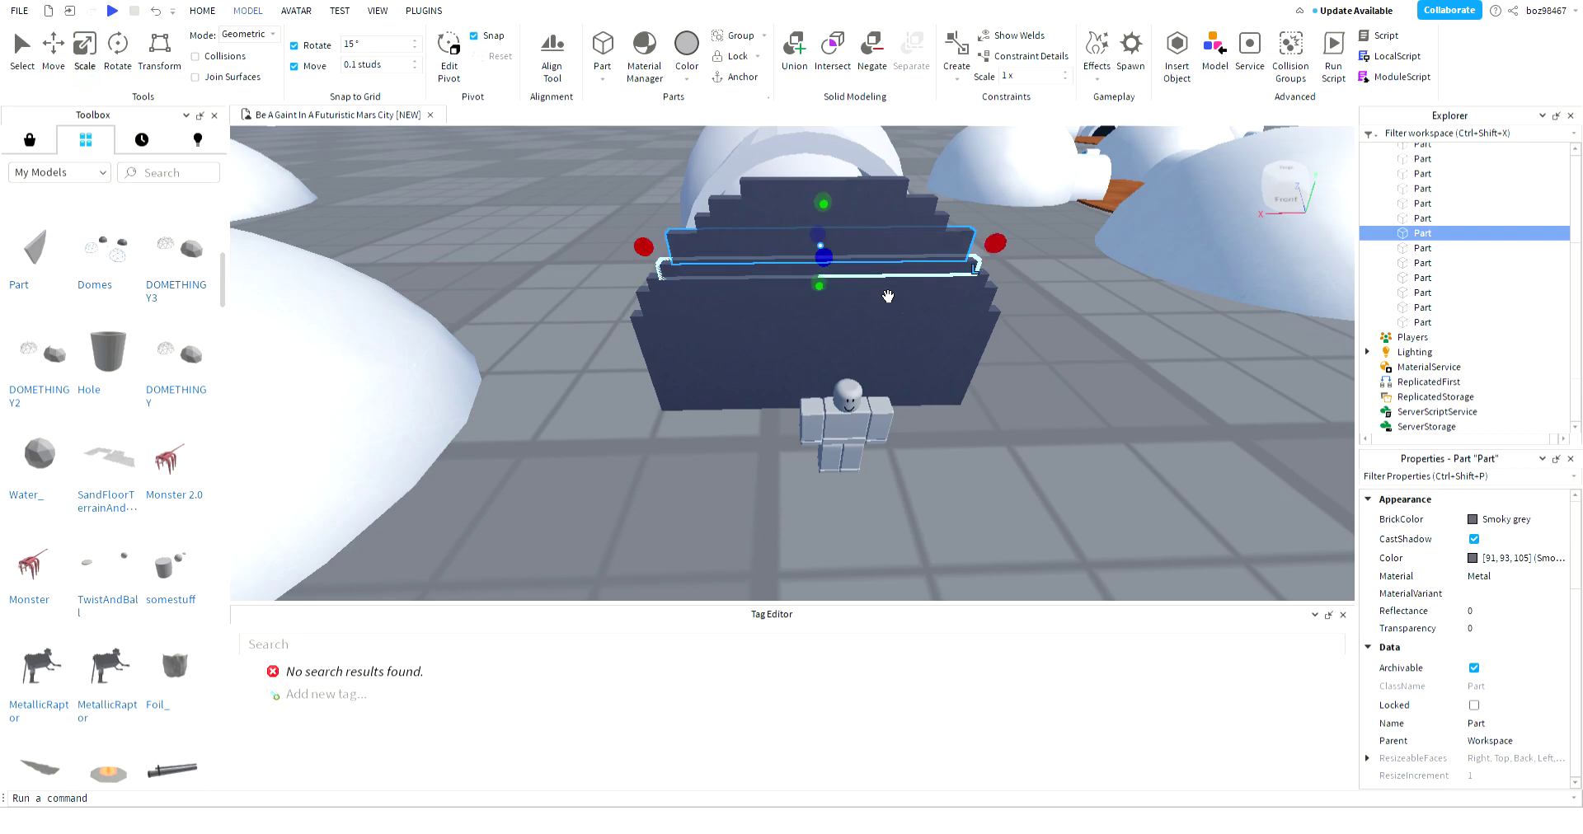
{"action": "left_click", "coordinate": [899, 223]}
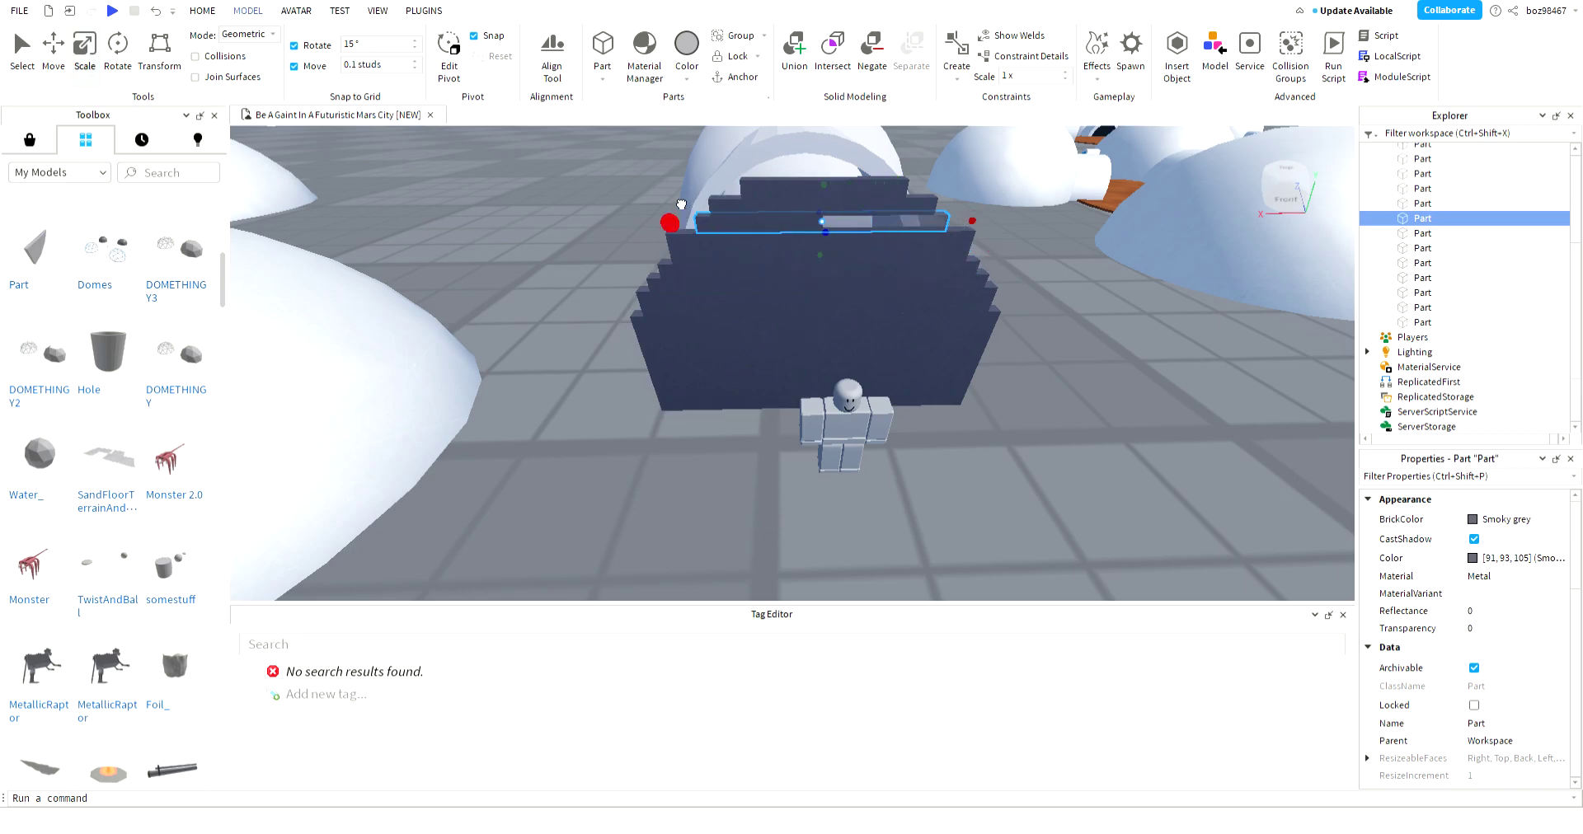
{"action": "left_click", "coordinate": [927, 207]}
{"action": "left_click_drag", "start_coordinate": [795, 204], "coordinate": [680, 206]}
{"action": "left_click", "coordinate": [897, 191]}
{"action": "left_click", "coordinate": [910, 208]}
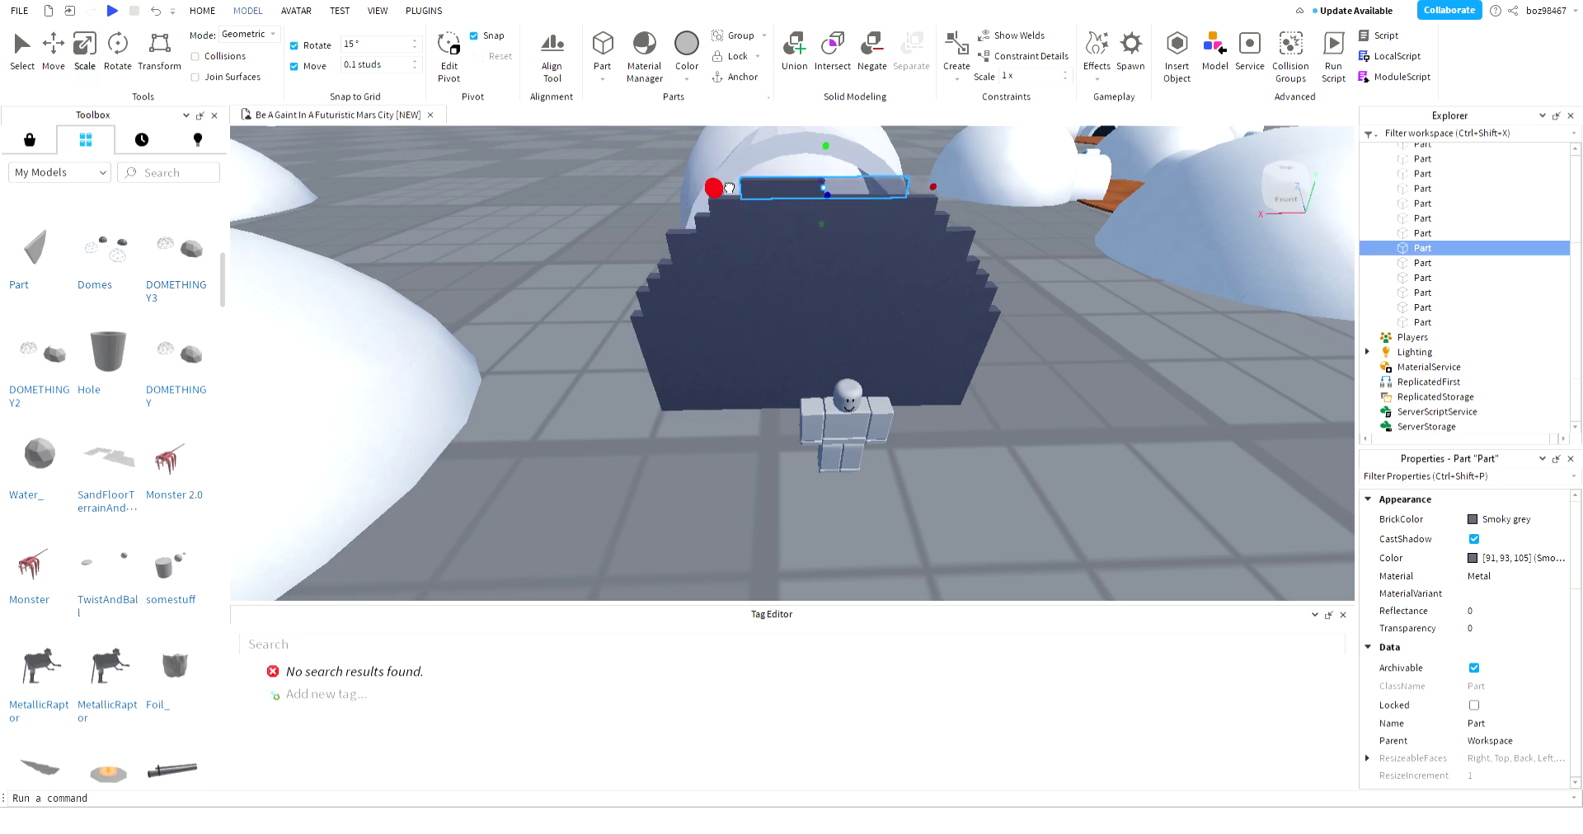
- Delete the model holding the wall's old left half
{"action": "left_click", "coordinate": [943, 478]}
{"action": "right_click_drag", "start_coordinate": [943, 459], "coordinate": [833, 455]}
{"action": "scroll", "coordinate": [1468, 371], "scroll_direction": "up", "scroll_amount": 5}
{"action": "scroll", "coordinate": [1470, 378], "scroll_direction": "up", "scroll_amount": 1}
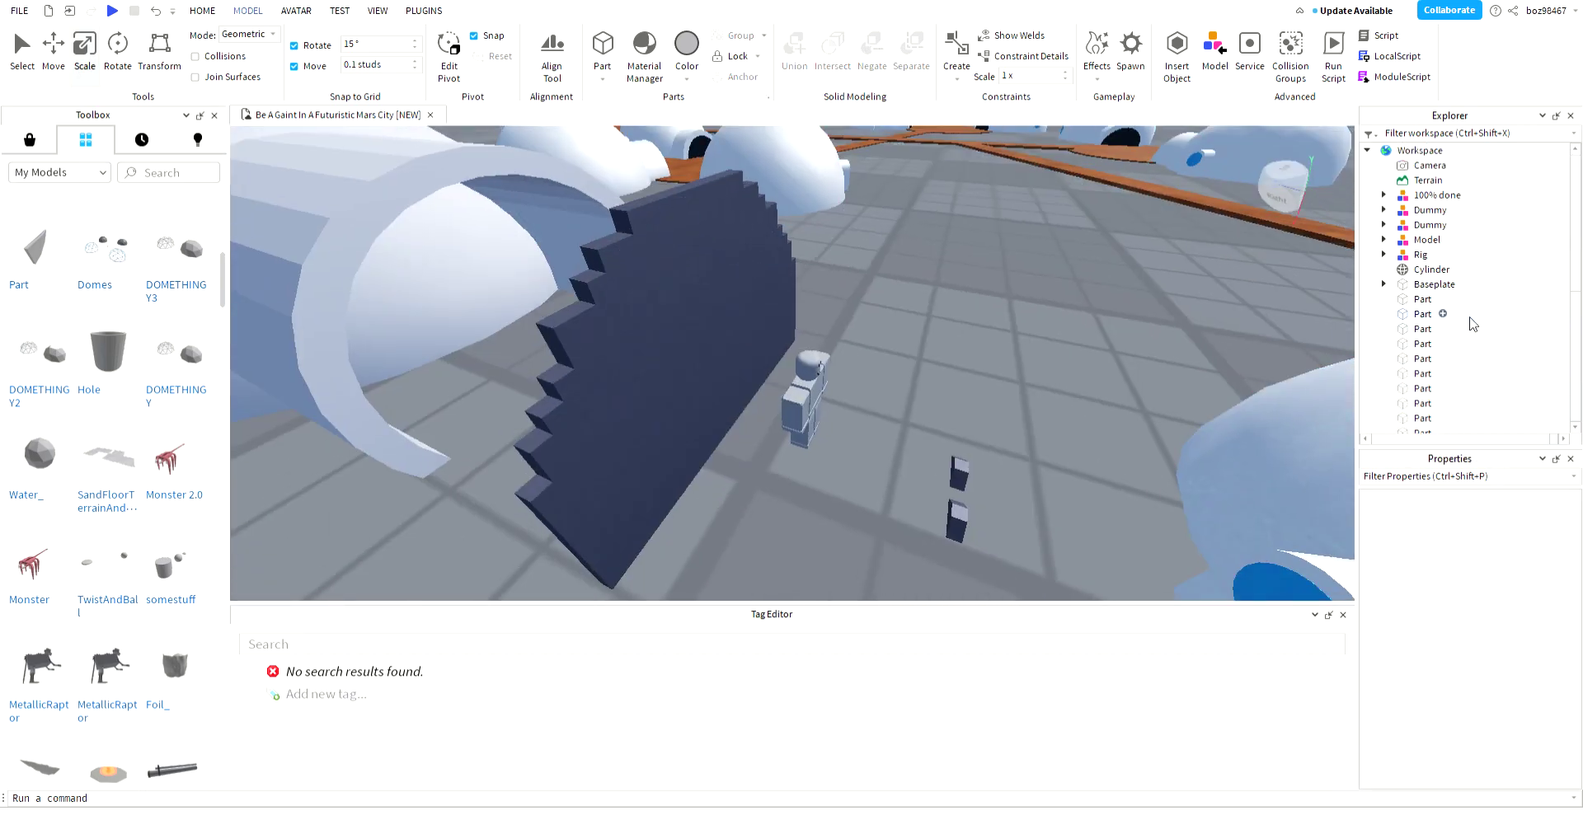
{"action": "left_click", "coordinate": [1419, 240]}
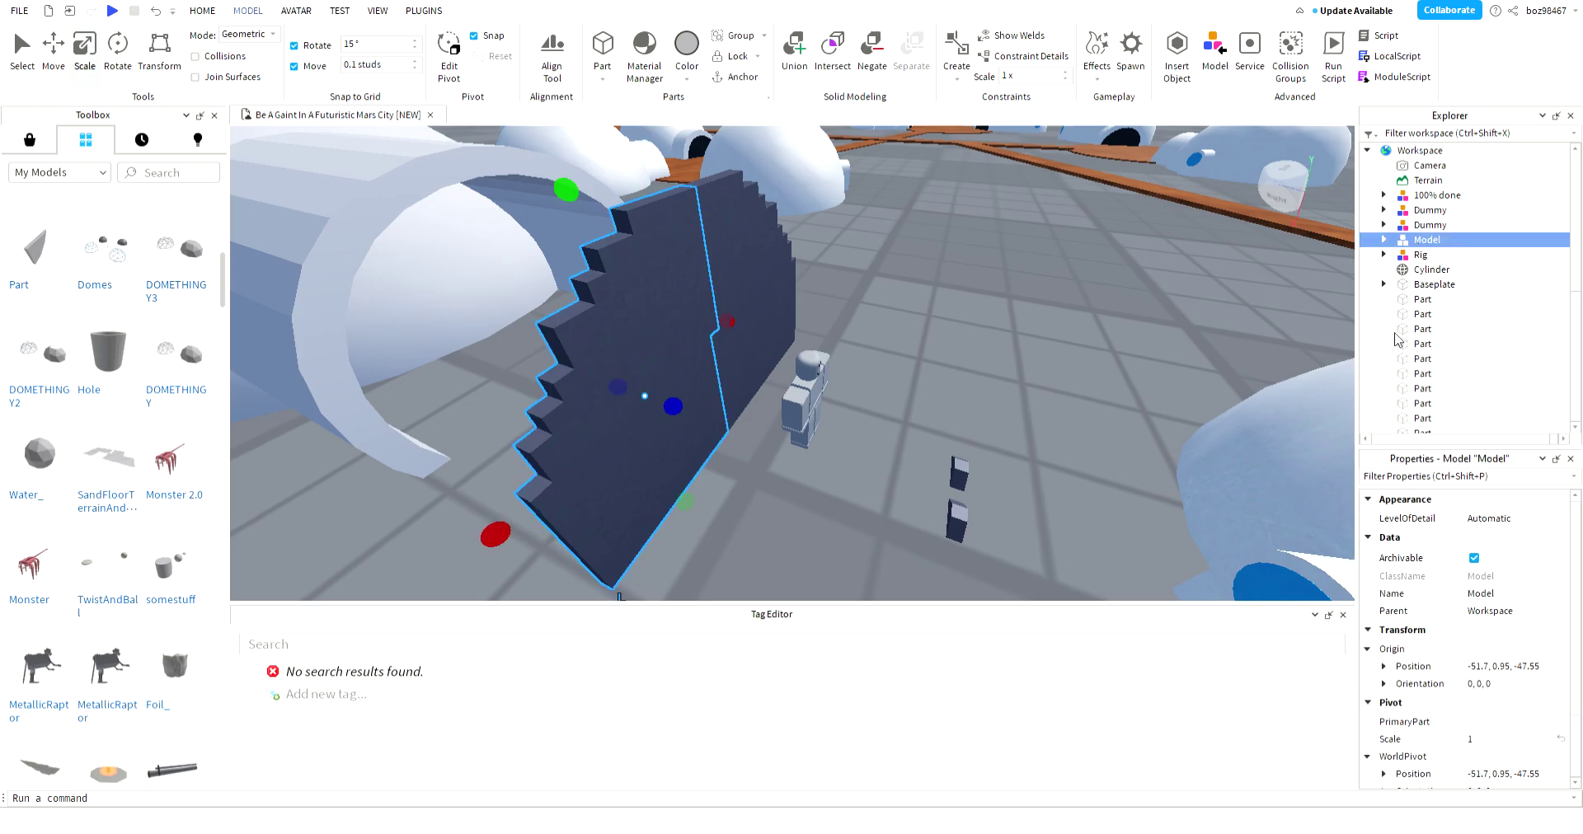
{"action": "key", "text": "Delete"}
- Select only the eight full-width wall layers, leaving the rig out of the selection
{"action": "right_click_drag", "start_coordinate": [1209, 284], "coordinate": [1135, 342]}
{"action": "scroll", "coordinate": [1134, 342], "scroll_direction": "down", "scroll_amount": 4}
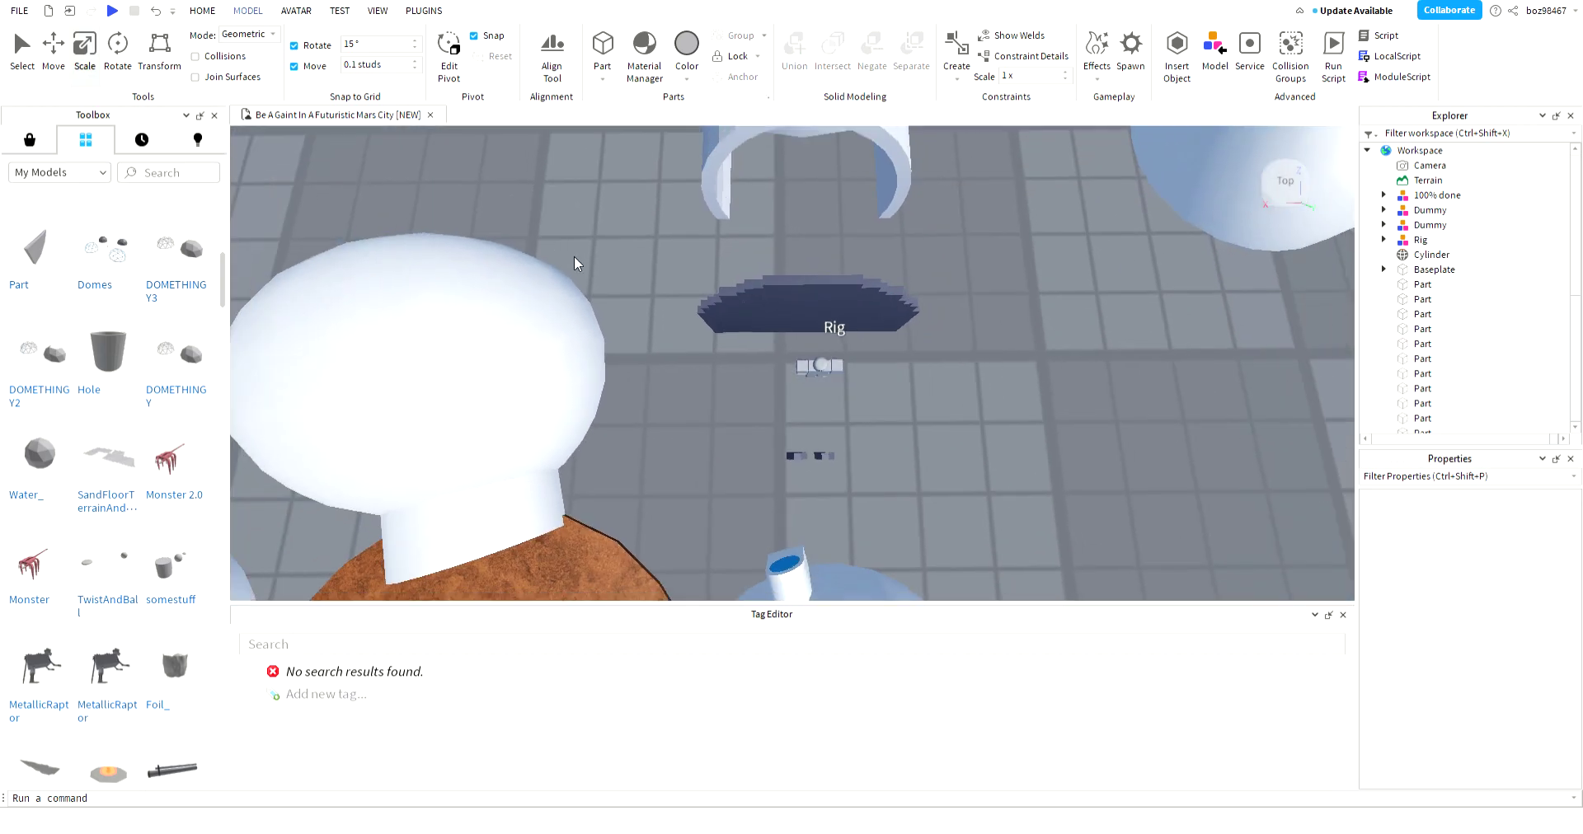
{"action": "left_click_drag", "start_coordinate": [683, 283], "coordinate": [970, 373]}
{"action": "right_click_drag", "start_coordinate": [888, 478], "coordinate": [639, 214]}
{"action": "left_click_drag", "start_coordinate": [651, 195], "coordinate": [978, 407]}
{"action": "left_click", "coordinate": [935, 565]}
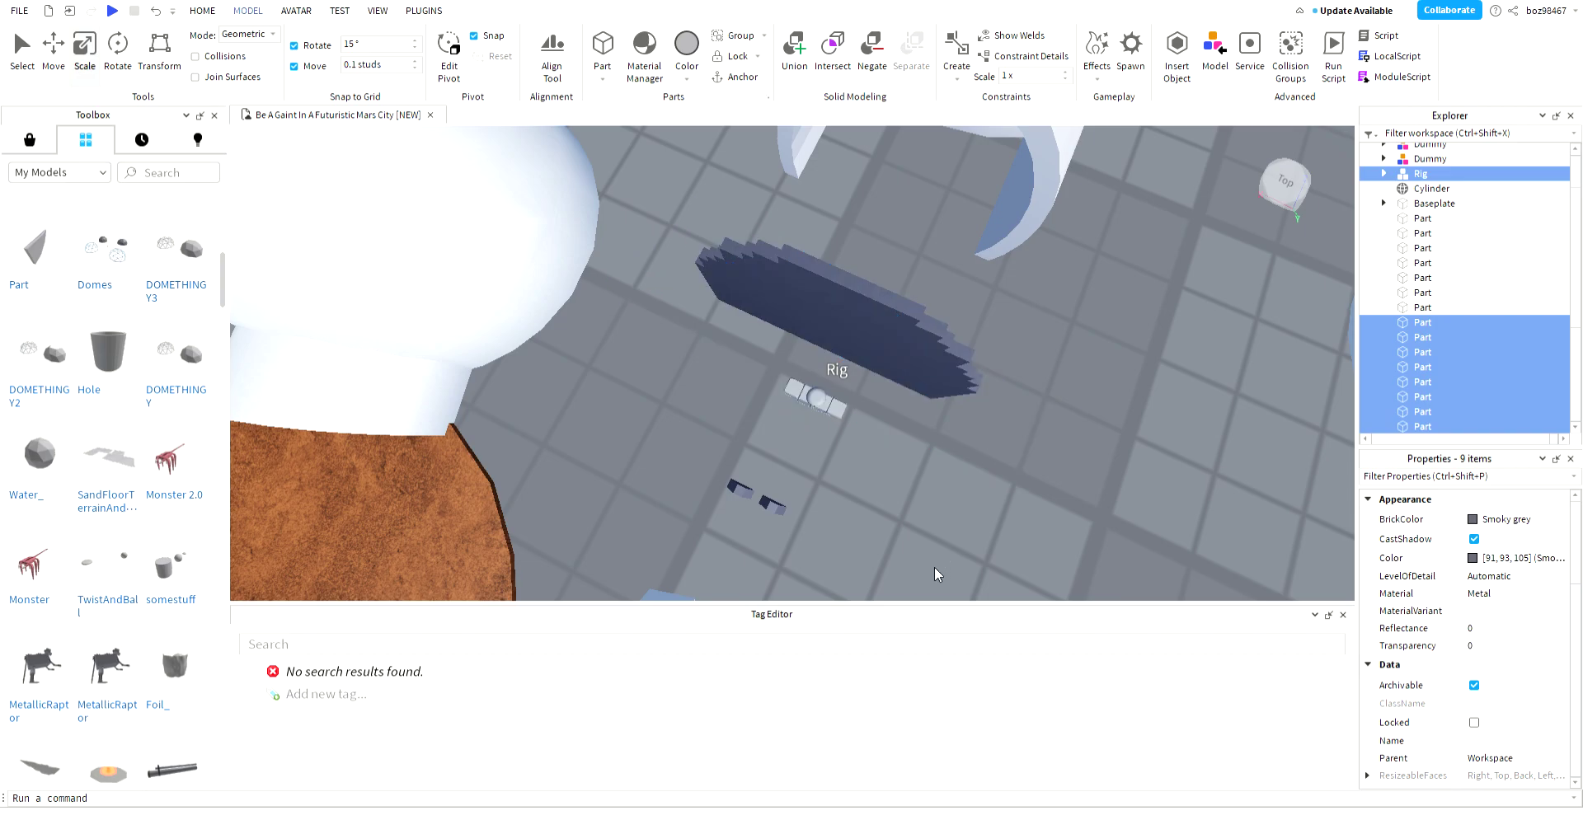
{"action": "right_click_drag", "start_coordinate": [933, 567], "coordinate": [829, 449]}
{"action": "left_click_drag", "start_coordinate": [591, 234], "coordinate": [1038, 378]}
{"action": "right_click_drag", "start_coordinate": [1037, 376], "coordinate": [1025, 436]}
{"action": "scroll", "coordinate": [1025, 436], "scroll_direction": "down", "scroll_amount": 5}
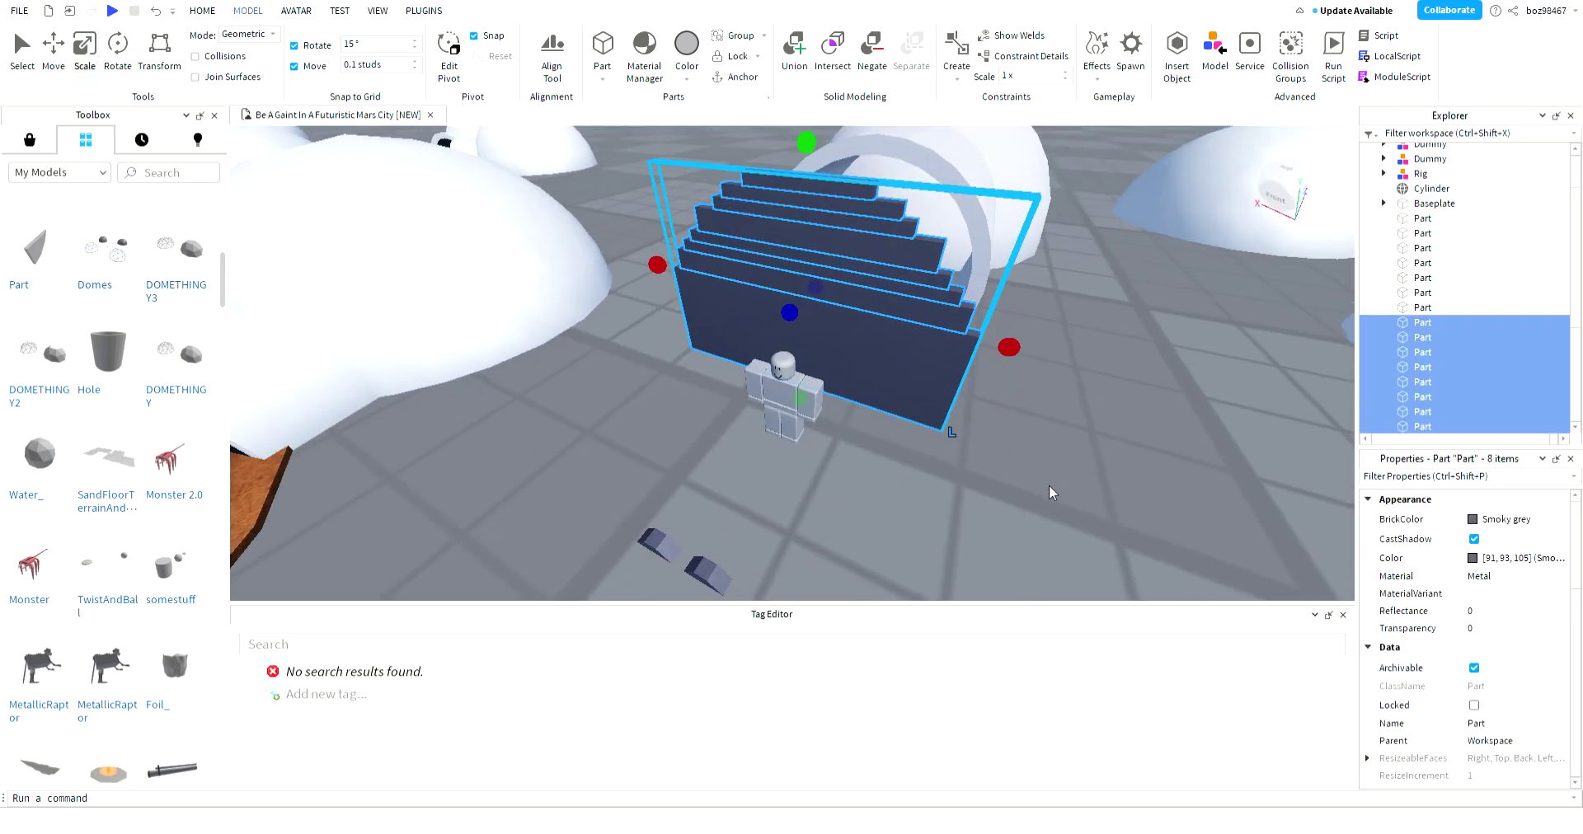
- Try the Fossil brick colour on the eight wall layers and undo it
{"action": "left_click", "coordinate": [1479, 522]}
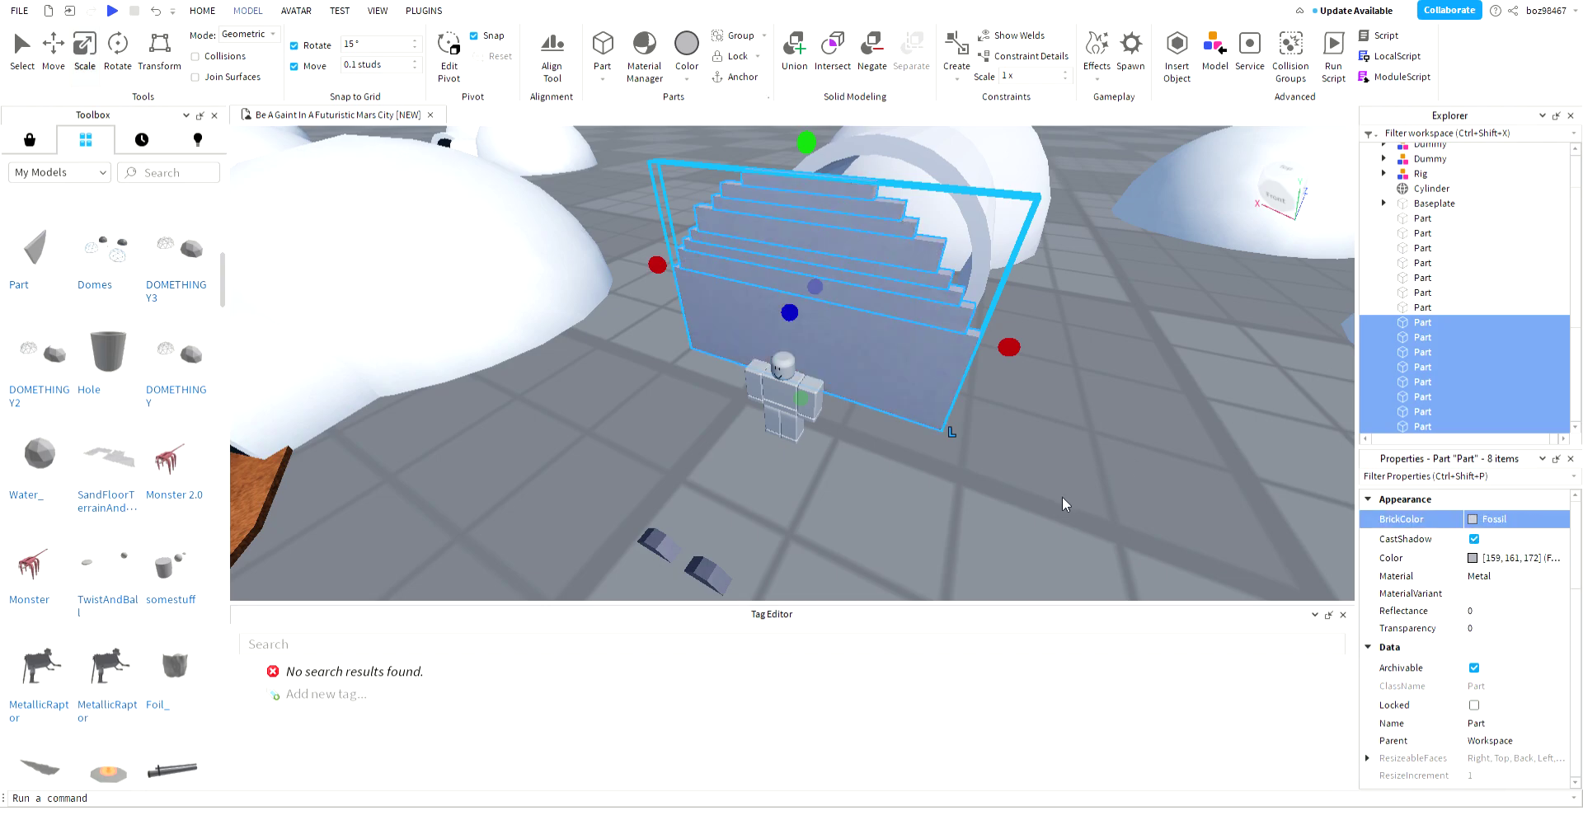
{"action": "left_click", "coordinate": [155, 11]}
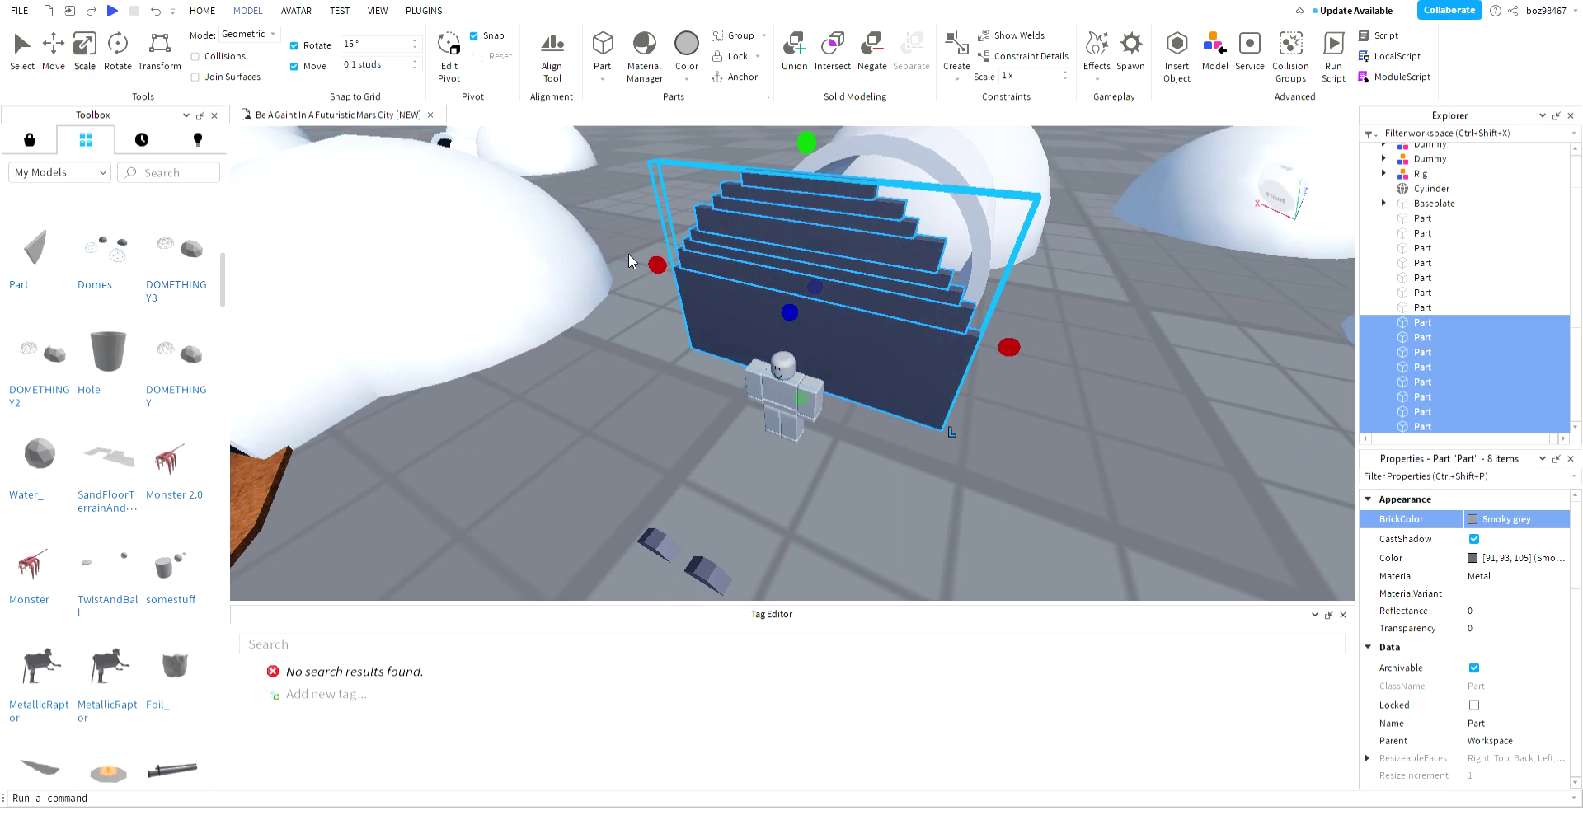
{"action": "right_click_drag", "start_coordinate": [874, 303], "coordinate": [832, 475]}
{"action": "left_click", "coordinate": [118, 48]}
{"action": "right_click_drag", "start_coordinate": [612, 221], "coordinate": [612, 221]}
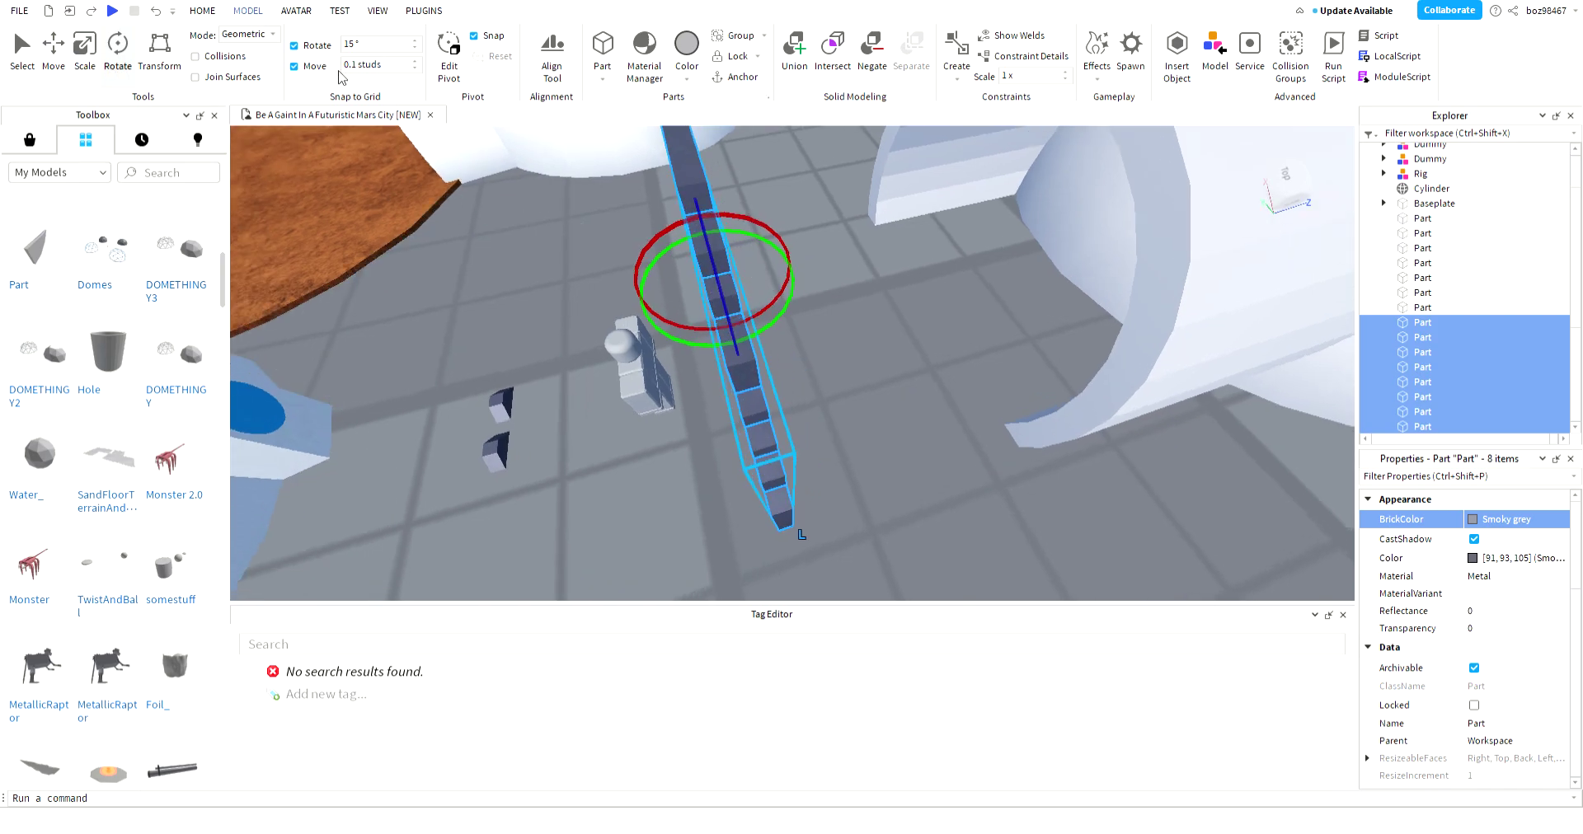
- Group the eight wall layers into a model and move it back into the opening of the dome tunnel
{"action": "left_click", "coordinate": [54, 45]}
{"action": "key", "text": "ctrl+g"}
{"action": "left_click_drag", "start_coordinate": [792, 263], "coordinate": [1025, 276]}
{"action": "left_click", "coordinate": [972, 376]}
- Select the six small leftover parts in front of the rig and move them towards the wall in the tunnel
{"action": "key", "text": "a"}
{"action": "mouse_move", "coordinate": [972, 376]}
{"action": "right_mouse_down"}
{"action": "mouse_move", "coordinate": [991, 404]}
{"action": "mouse_move", "coordinate": [968, 383]}
{"action": "right_mouse_up"}
{"action": "key", "text": "s"}
{"action": "key", "text": "w"}
{"action": "left_click_drag", "start_coordinate": [559, 505], "coordinate": [833, 602]}
{"action": "key", "text": "d"}
{"action": "right_click_drag", "start_coordinate": [815, 474], "coordinate": [814, 474]}
{"action": "left_click_drag", "start_coordinate": [828, 471], "coordinate": [1231, 445]}
- Fine-position the six small parts so they sit inside the base of the wall at the tunnel opening
{"action": "right_click_drag", "start_coordinate": [1018, 472], "coordinate": [1046, 498]}
{"action": "key", "text": "w"}
{"action": "right_click_drag", "start_coordinate": [918, 490], "coordinate": [763, 444]}
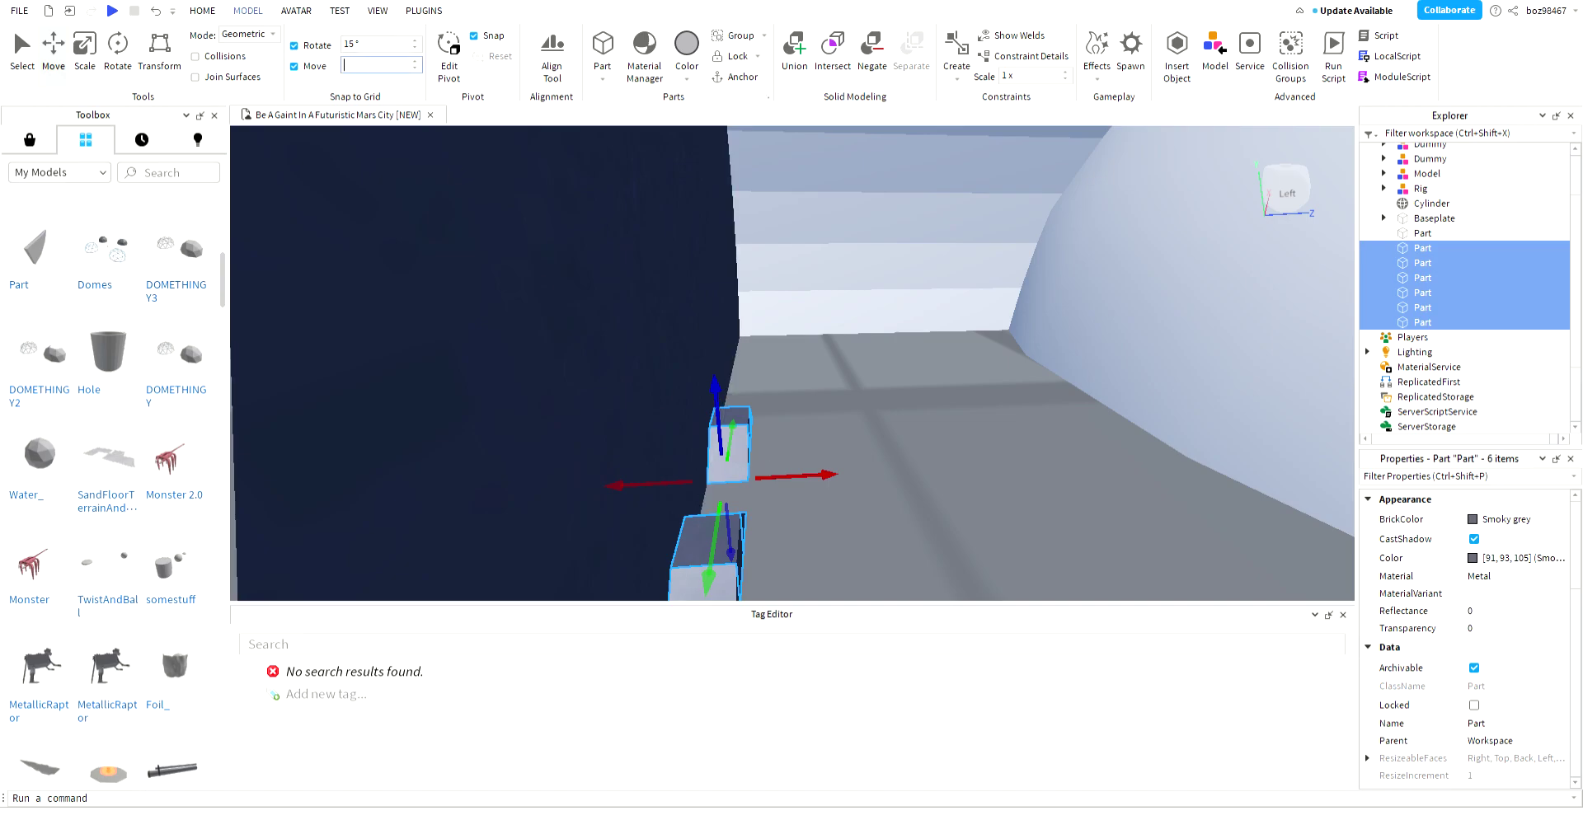
{"action": "left_click_drag", "start_coordinate": [758, 492], "coordinate": [761, 548]}
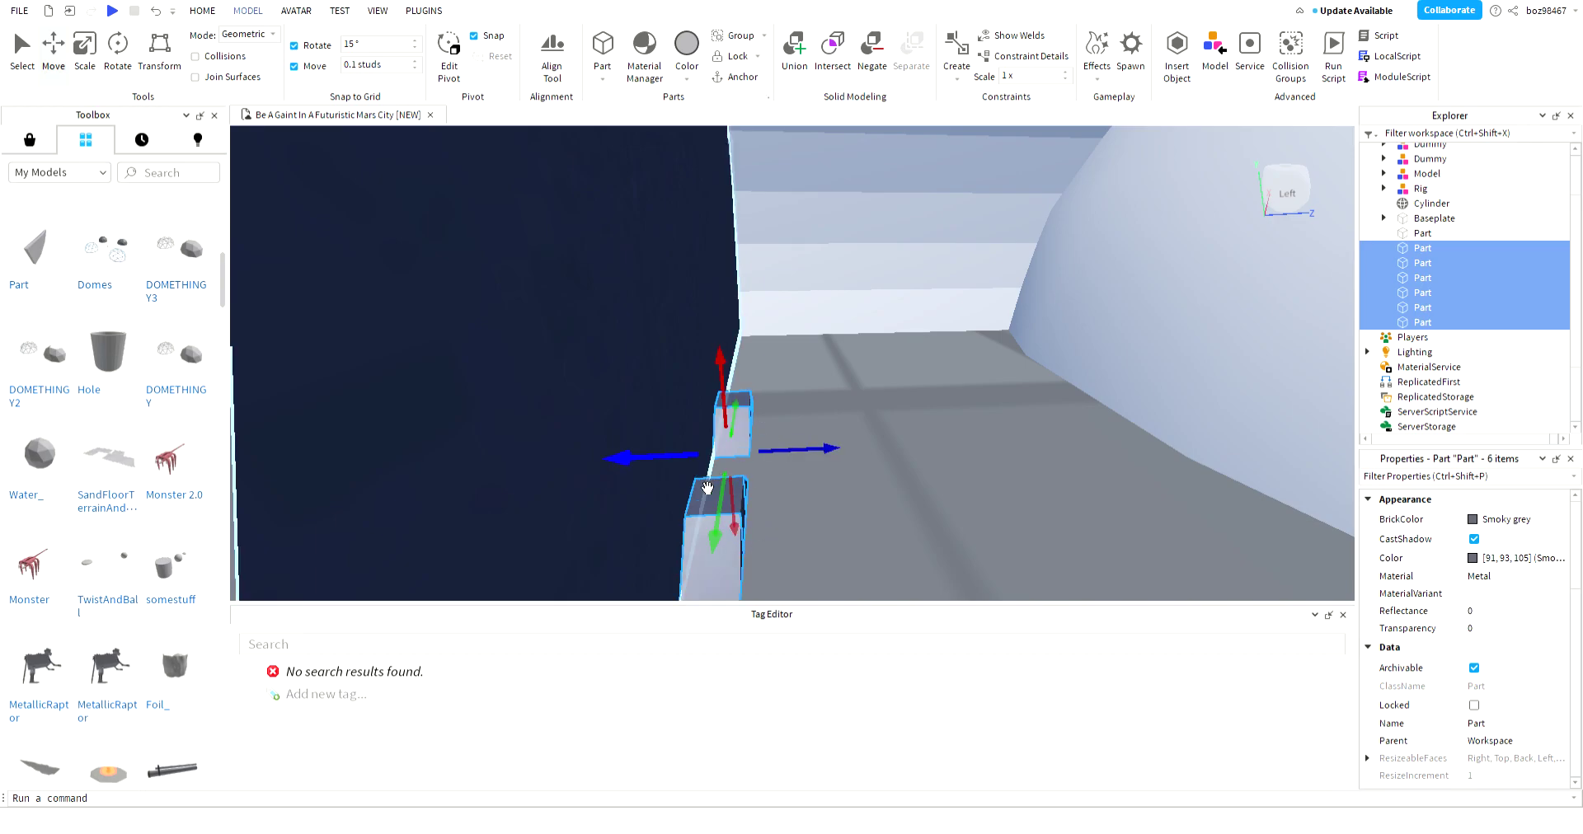
{"action": "left_click_drag", "start_coordinate": [708, 488], "coordinate": [580, 464]}
{"action": "left_click_drag", "start_coordinate": [783, 450], "coordinate": [811, 448]}
{"action": "right_click_drag", "start_coordinate": [825, 412], "coordinate": [858, 417]}
{"action": "key", "text": "w"}
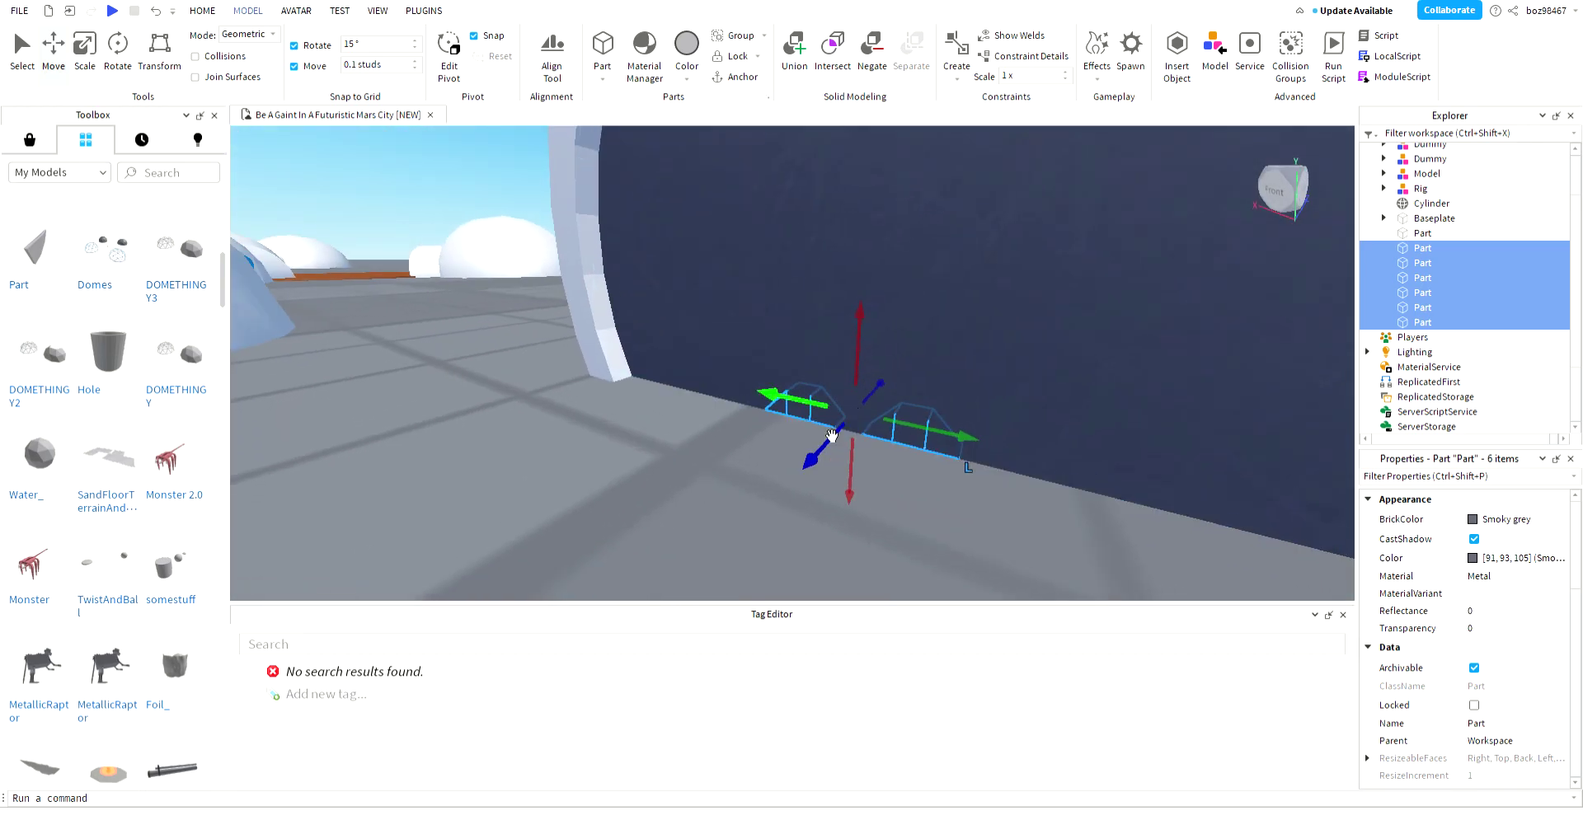
- Nudge the small parts at the wall's base and resize them individually in depth
{"action": "left_click", "coordinate": [88, 66]}
{"action": "left_click", "coordinate": [58, 54]}
{"action": "left_click_drag", "start_coordinate": [796, 475], "coordinate": [821, 506]}
{"action": "left_click", "coordinate": [87, 65]}
{"action": "left_click", "coordinate": [675, 421]}
{"action": "right_click_drag", "start_coordinate": [674, 421], "coordinate": [712, 416]}
{"action": "left_click", "coordinate": [691, 428]}
{"action": "left_click_drag", "start_coordinate": [682, 399], "coordinate": [749, 438]}
{"action": "right_click_drag", "start_coordinate": [731, 426], "coordinate": [781, 423]}
{"action": "left_click", "coordinate": [769, 453]}
{"action": "left_click_drag", "start_coordinate": [782, 406], "coordinate": [738, 410]}
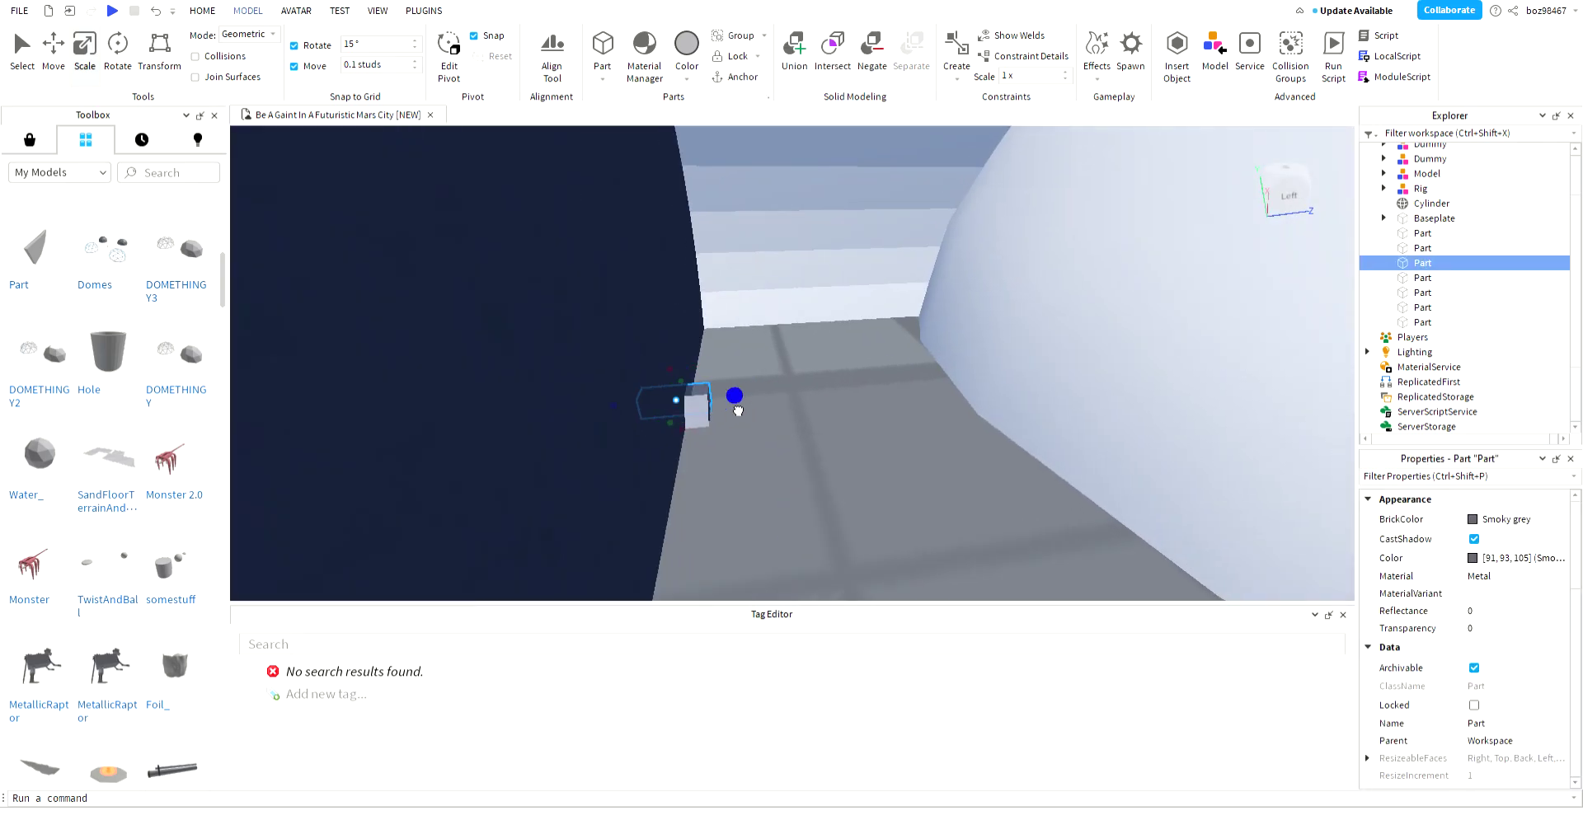
{"action": "right_click_drag", "start_coordinate": [749, 418], "coordinate": [784, 461]}
{"action": "left_click", "coordinate": [716, 455]}
- Select all six small parts at the wall's base and delete them
{"action": "left_click", "coordinate": [850, 532]}
{"action": "right_click_drag", "start_coordinate": [850, 532], "coordinate": [856, 511]}
{"action": "key", "text": "s"}
{"action": "key", "text": "w"}
{"action": "left_click_drag", "start_coordinate": [729, 383], "coordinate": [880, 594]}
{"action": "key", "text": "f"}
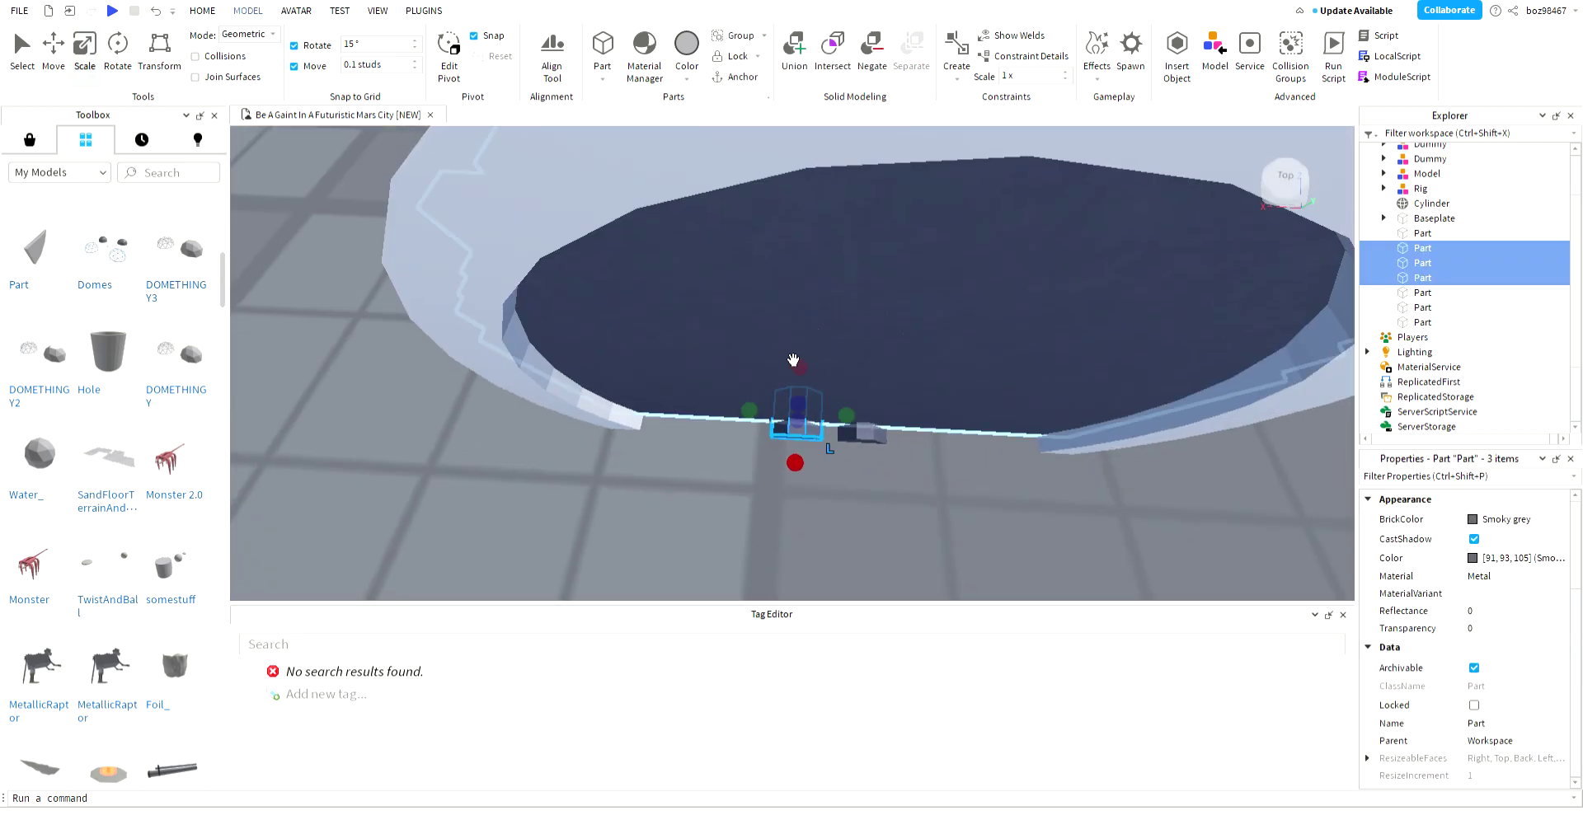
{"action": "right_click_drag", "start_coordinate": [762, 415], "coordinate": [762, 417]}
{"action": "scroll", "coordinate": [742, 325], "scroll_direction": "up", "scroll_amount": 1}
{"action": "left_click_drag", "start_coordinate": [703, 317], "coordinate": [1008, 502]}
{"action": "left_click_drag", "start_coordinate": [958, 457], "coordinate": [928, 437]}
{"action": "key", "text": "f"}
{"action": "key", "text": "Delete"}
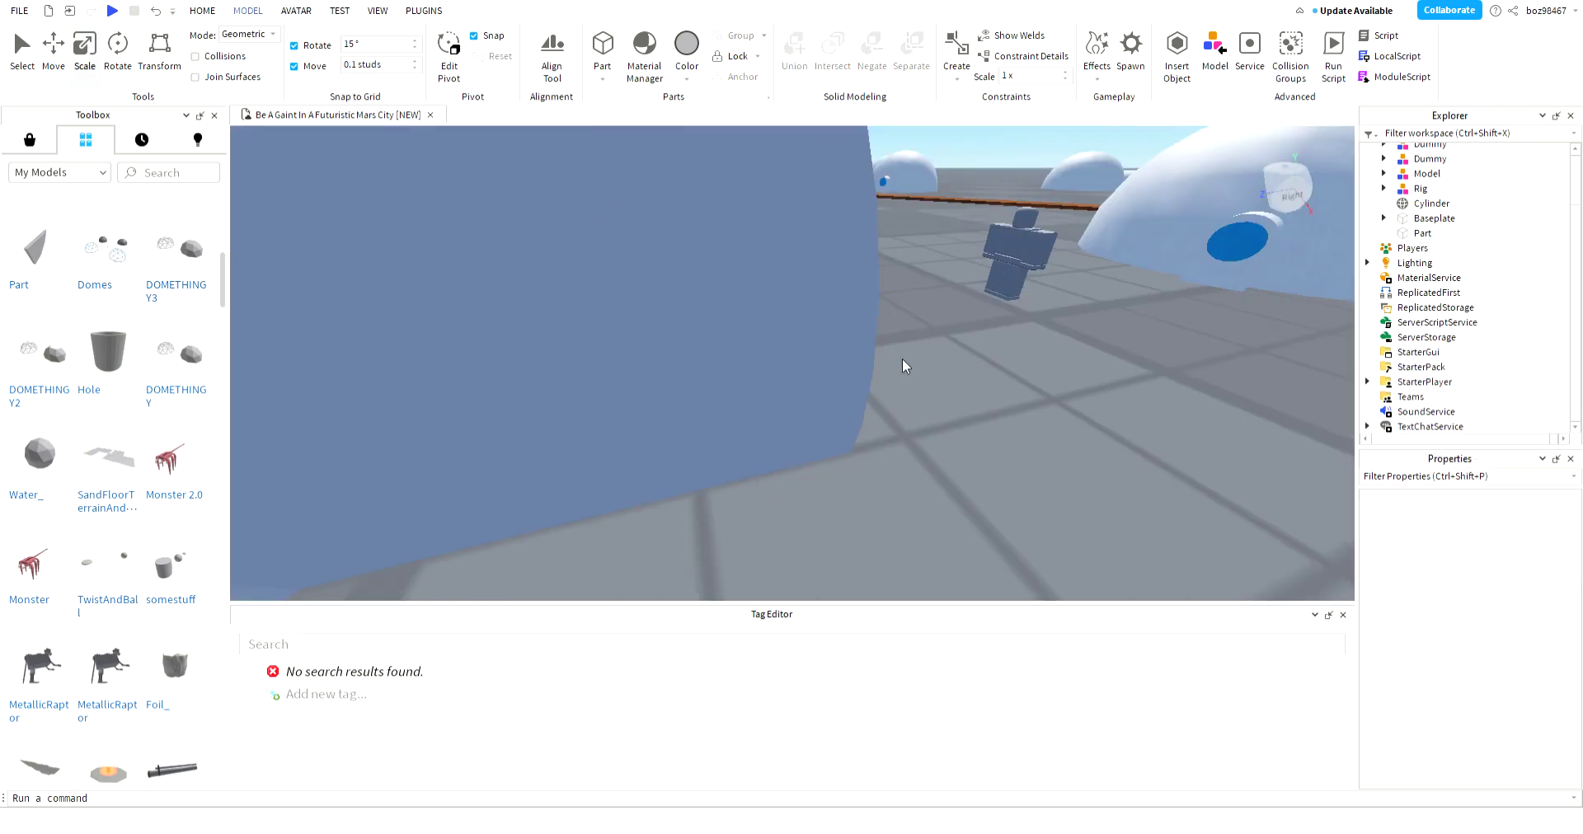
- Insert a new block part in front of the tunnel opening and flatten it into a low slab
{"action": "scroll", "coordinate": [704, 294], "scroll_direction": "down", "scroll_amount": 1}
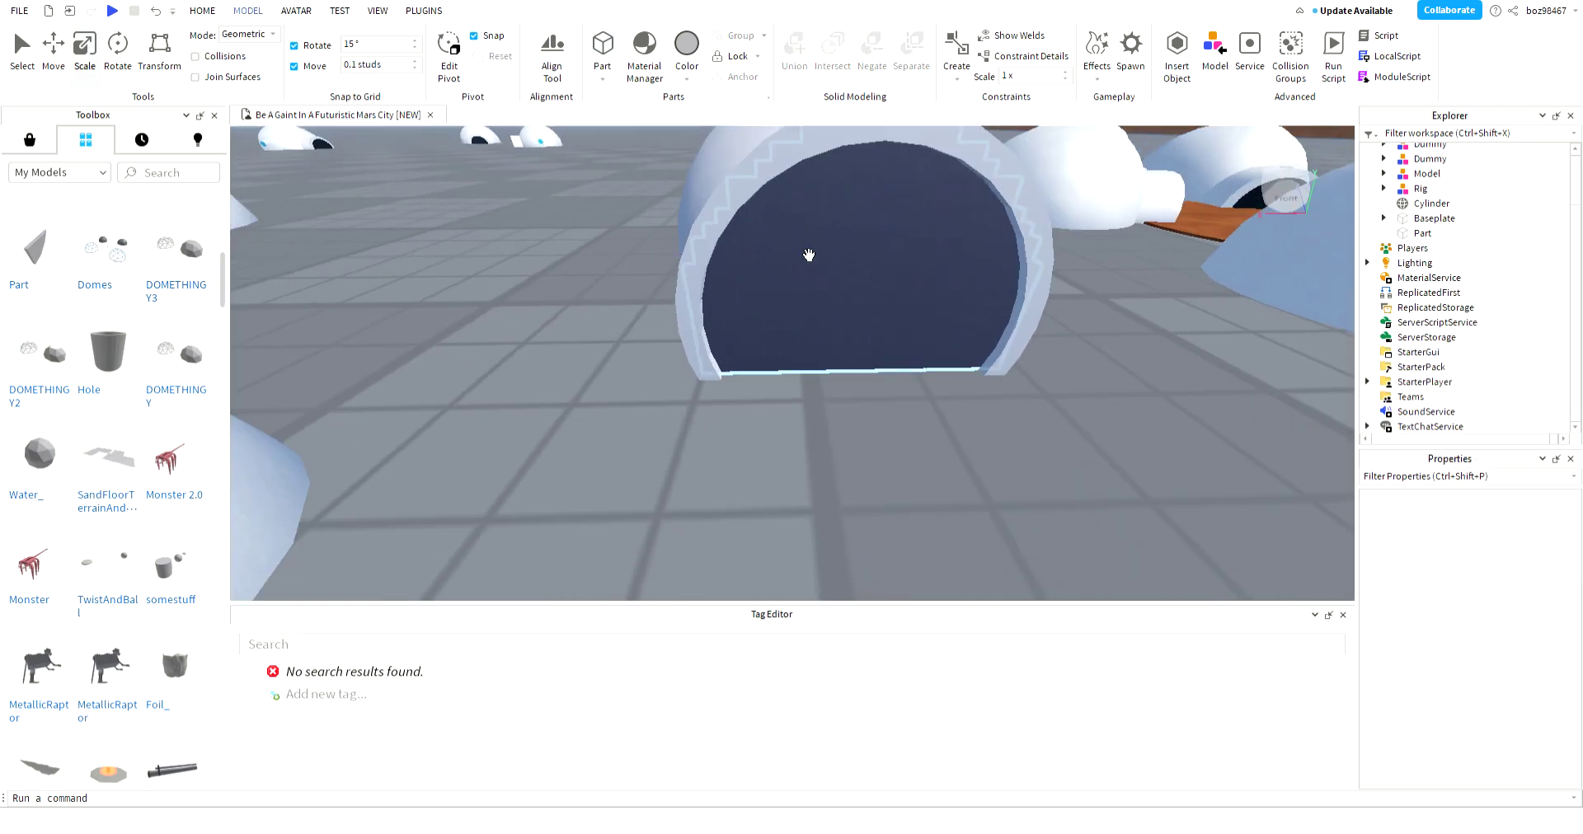
{"action": "left_click", "coordinate": [828, 287]}
{"action": "scroll", "coordinate": [828, 297], "scroll_direction": "up", "scroll_amount": 2}
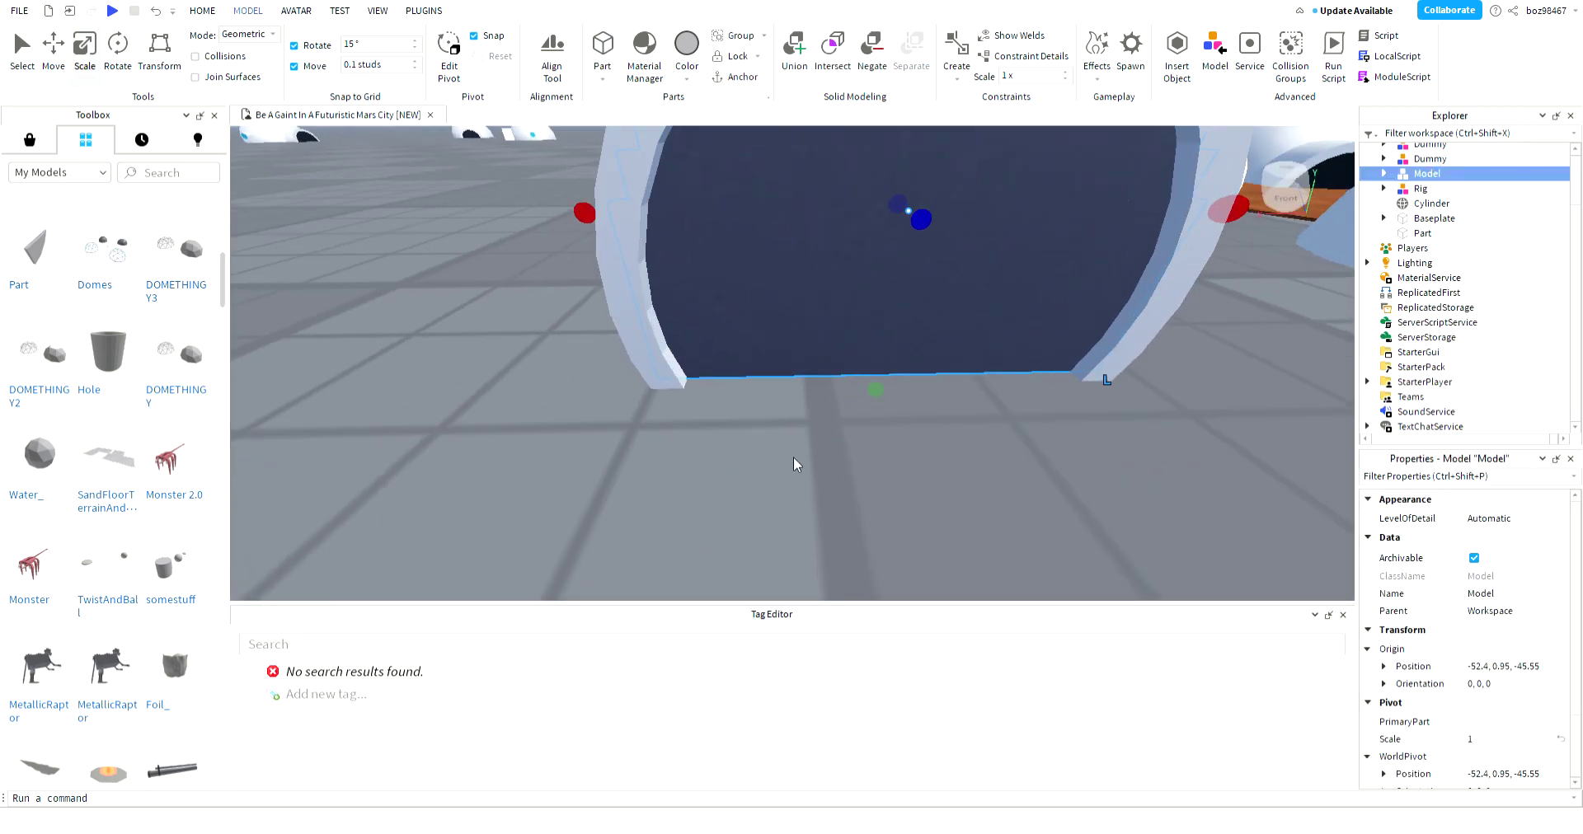
{"action": "left_click", "coordinate": [602, 42]}
{"action": "key", "text": "f"}
{"action": "left_click_drag", "start_coordinate": [866, 337], "coordinate": [894, 371]}
{"action": "key", "text": "f"}
{"action": "right_click_drag", "start_coordinate": [923, 437], "coordinate": [838, 339]}
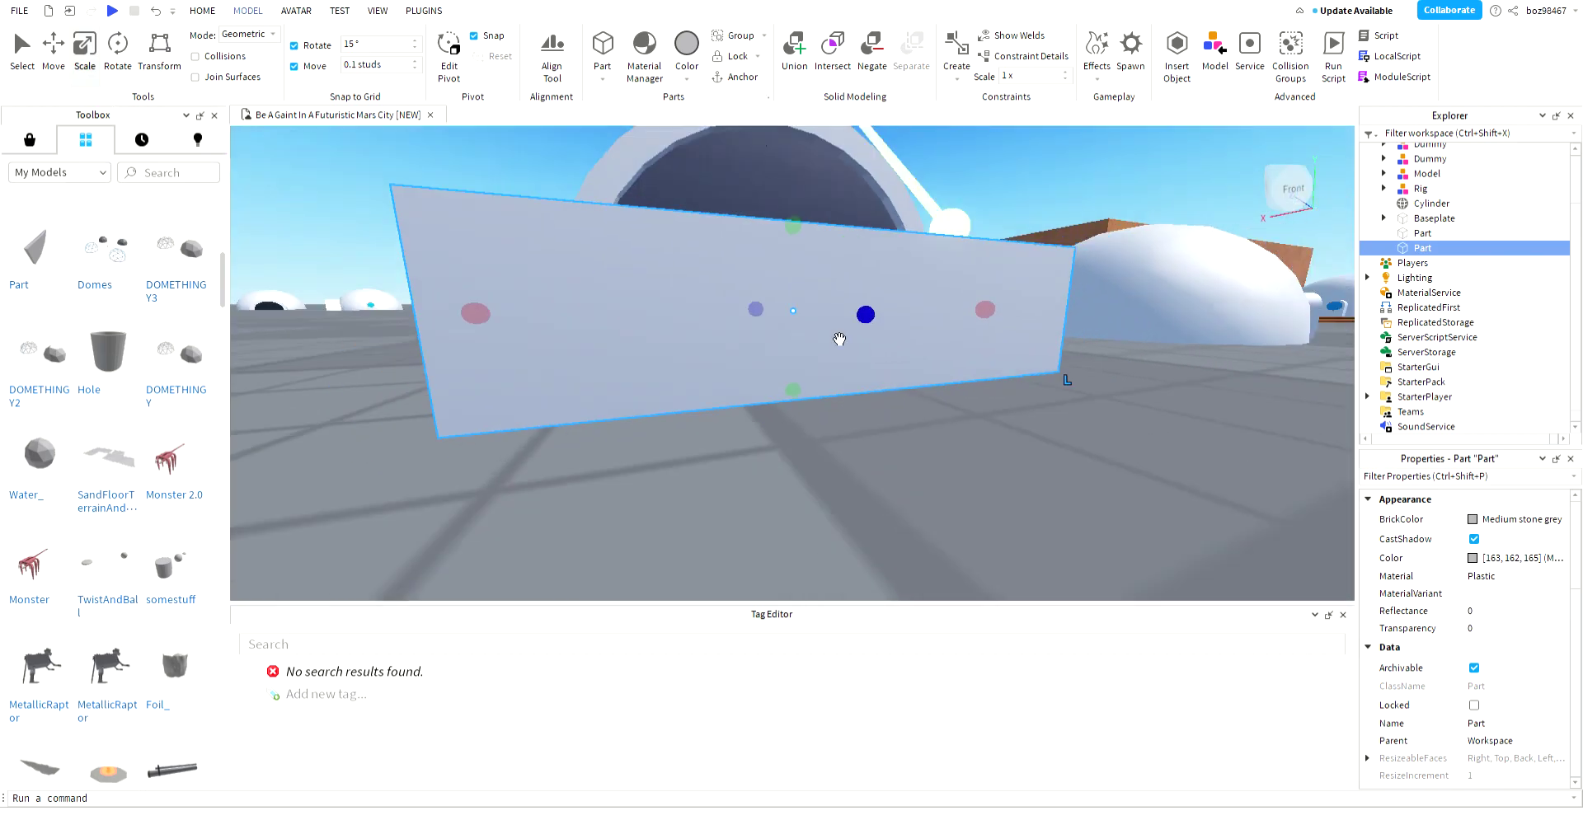
{"action": "scroll", "coordinate": [836, 336], "scroll_direction": "down", "scroll_amount": 2}
{"action": "left_click_drag", "start_coordinate": [817, 273], "coordinate": [819, 358]}
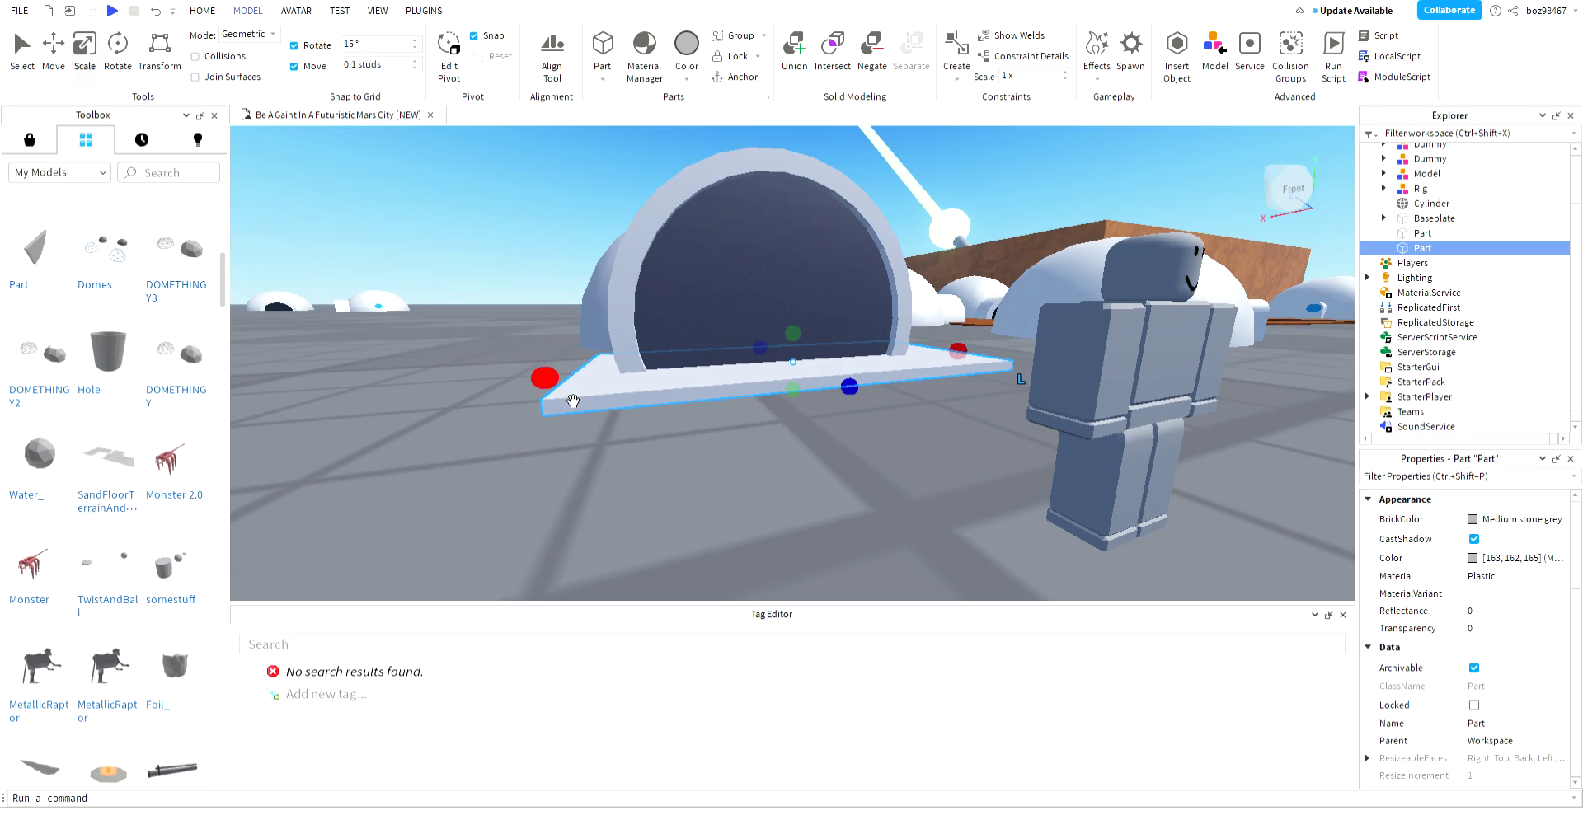
- Narrow the slab from both ends to fit the width of the tunnel opening
{"action": "left_click_drag", "start_coordinate": [573, 401], "coordinate": [635, 425]}
{"action": "right_click_drag", "start_coordinate": [879, 387], "coordinate": [873, 391]}
{"action": "left_click_drag", "start_coordinate": [1017, 372], "coordinate": [881, 359]}
{"action": "mouse_move", "coordinate": [880, 358]}
{"action": "right_mouse_down"}
{"action": "mouse_move", "coordinate": [908, 384]}
{"action": "mouse_move", "coordinate": [885, 359]}
{"action": "right_mouse_up"}
- Shorten the slab's depth from its front and back edges, and undo the last shortening at the back
{"action": "key", "text": "d"}
{"action": "left_click_drag", "start_coordinate": [689, 350], "coordinate": [574, 355]}
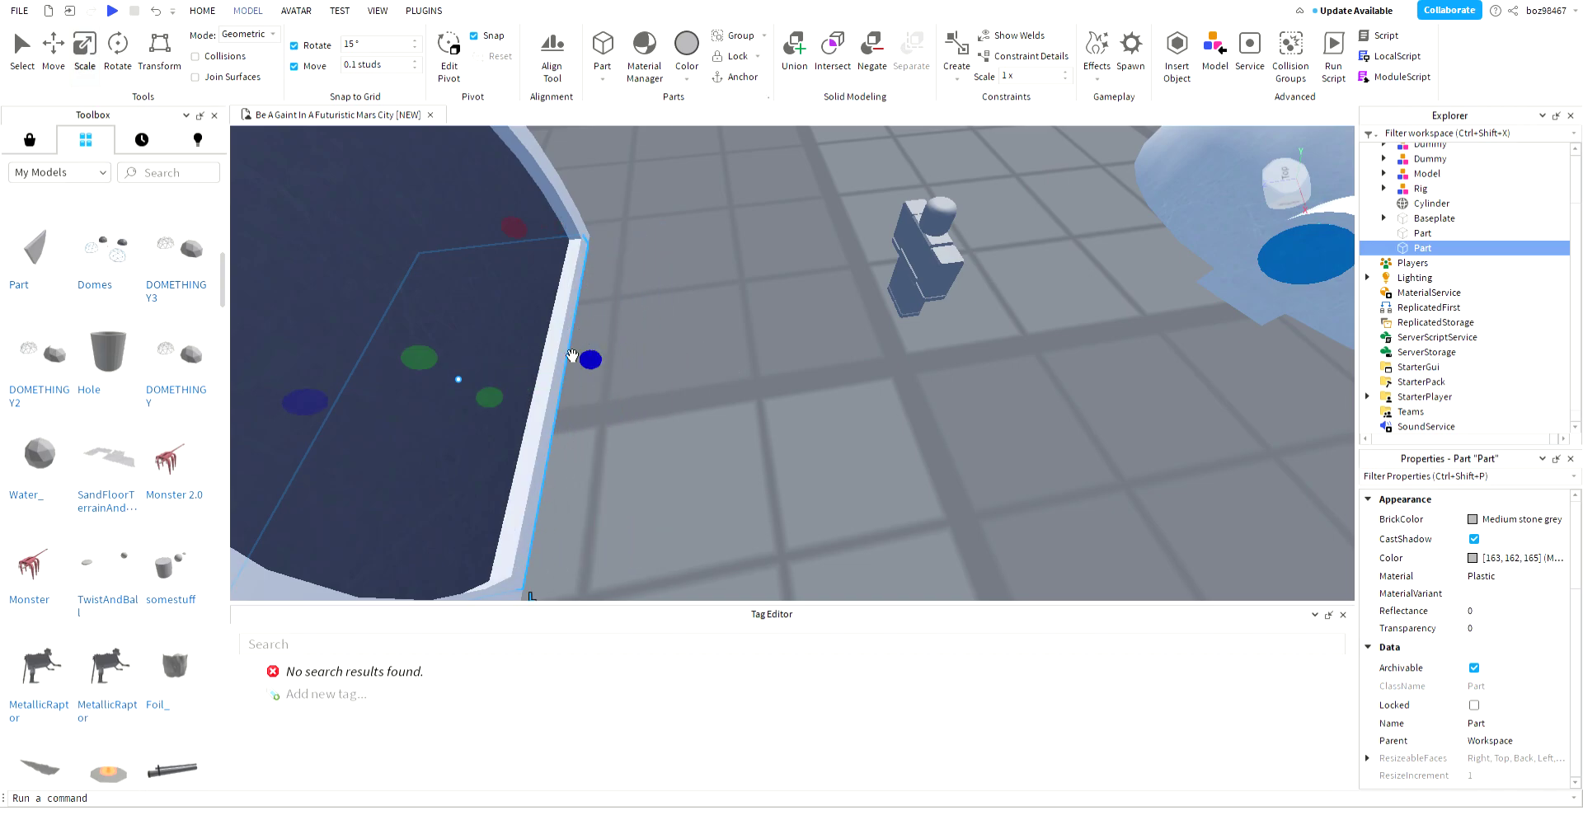
{"action": "key", "text": "a"}
{"action": "left_click_drag", "start_coordinate": [568, 419], "coordinate": [764, 428]}
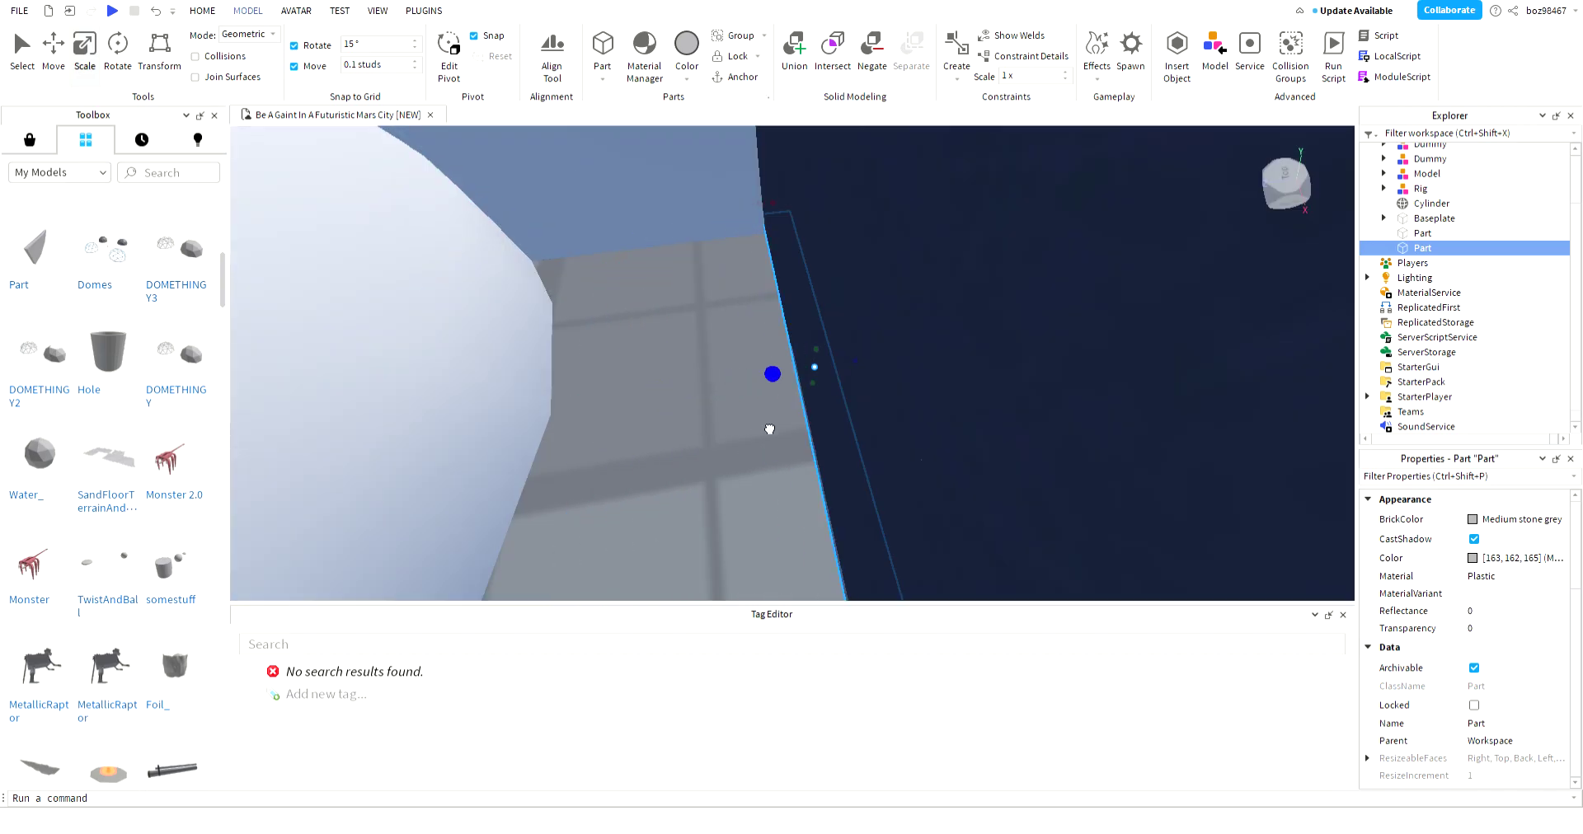
{"action": "left_click_drag", "start_coordinate": [755, 376], "coordinate": [789, 385]}
{"action": "key", "text": "ctrl+z"}
- Change the brick colour and material of the slab at the tunnel threshold
{"action": "right_click_drag", "start_coordinate": [797, 391], "coordinate": [846, 361]}
{"action": "key", "text": "d"}
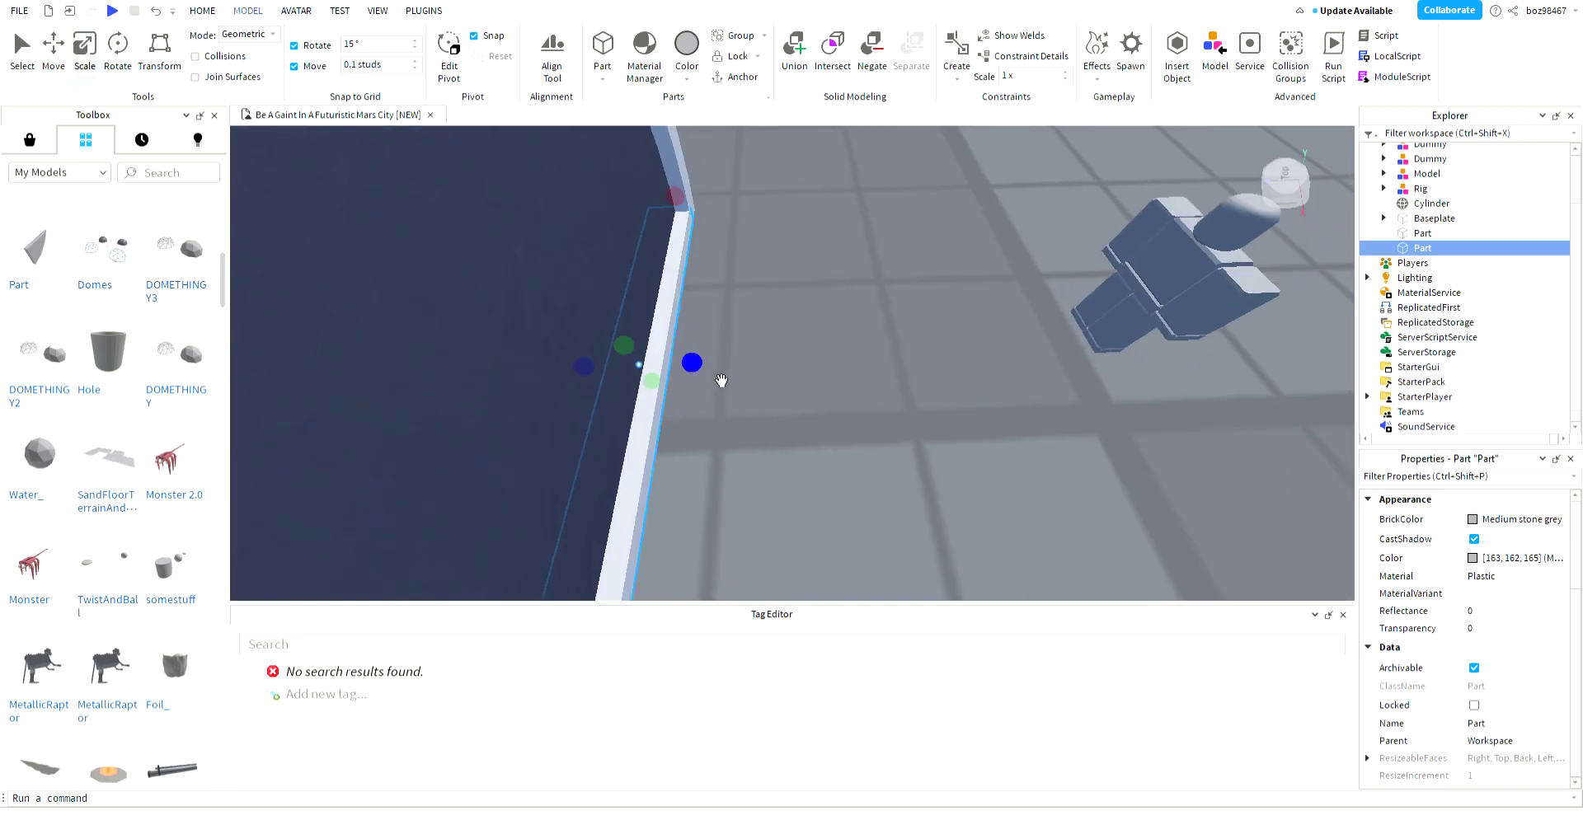
{"action": "left_click", "coordinate": [1517, 521]}
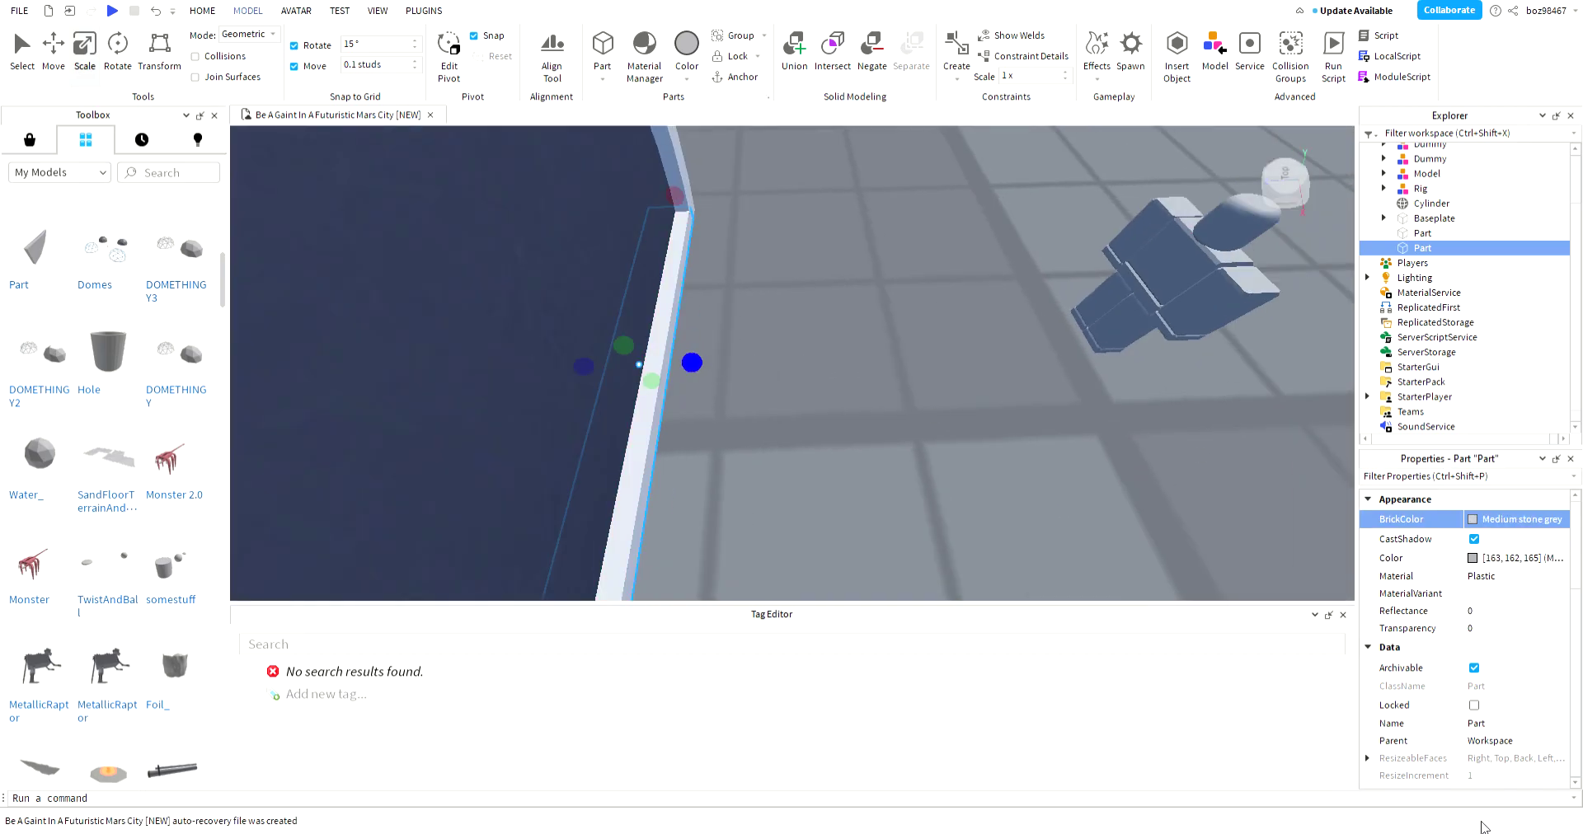
{"action": "left_click", "coordinate": [1505, 576]}
{"action": "left_click", "coordinate": [806, 368]}
- Give the tunnel cylinder and its dome the Fossil brick colour and Metal material, with shadow casting turned off
{"action": "right_click_drag", "start_coordinate": [807, 368], "coordinate": [769, 355]}
{"action": "left_click", "coordinate": [769, 354]}
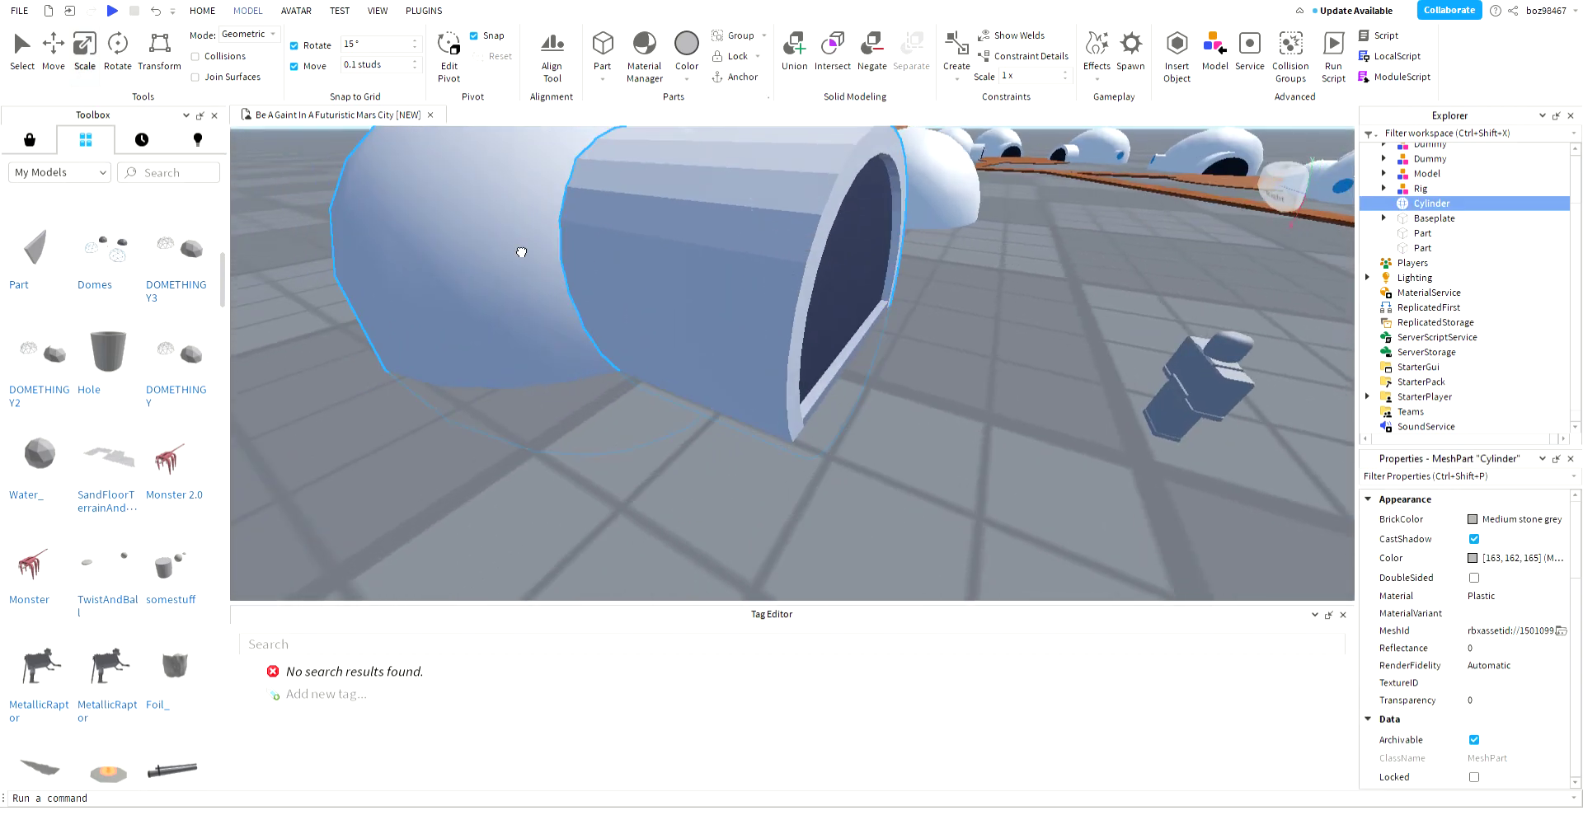
{"action": "left_click", "coordinate": [542, 271], "text": "ctrl"}
{"action": "left_click", "coordinate": [1550, 527]}
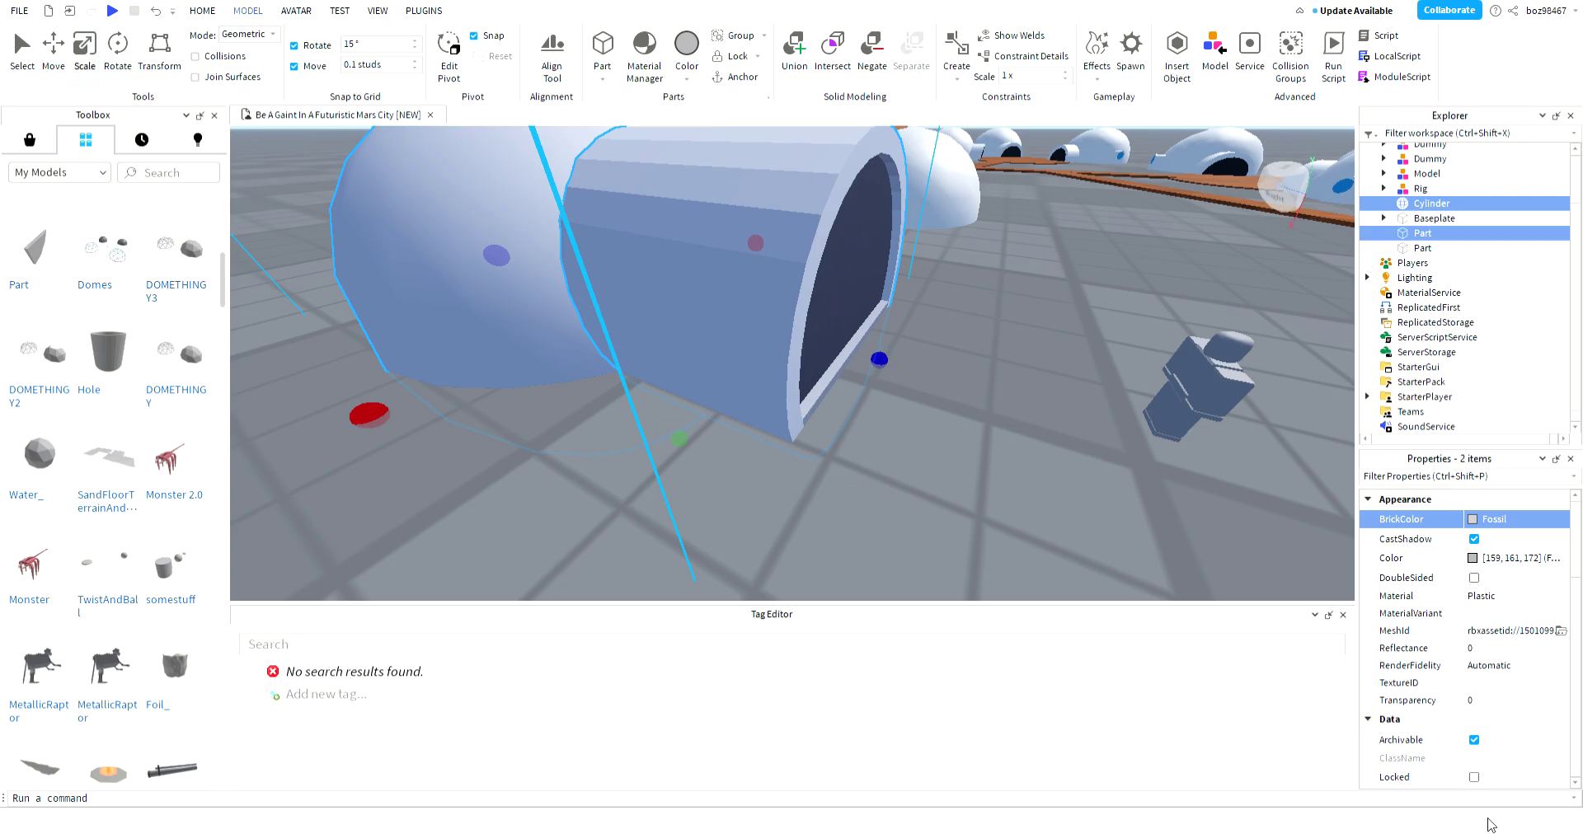
{"action": "left_click", "coordinate": [1474, 540]}
{"action": "left_click", "coordinate": [1489, 597]}
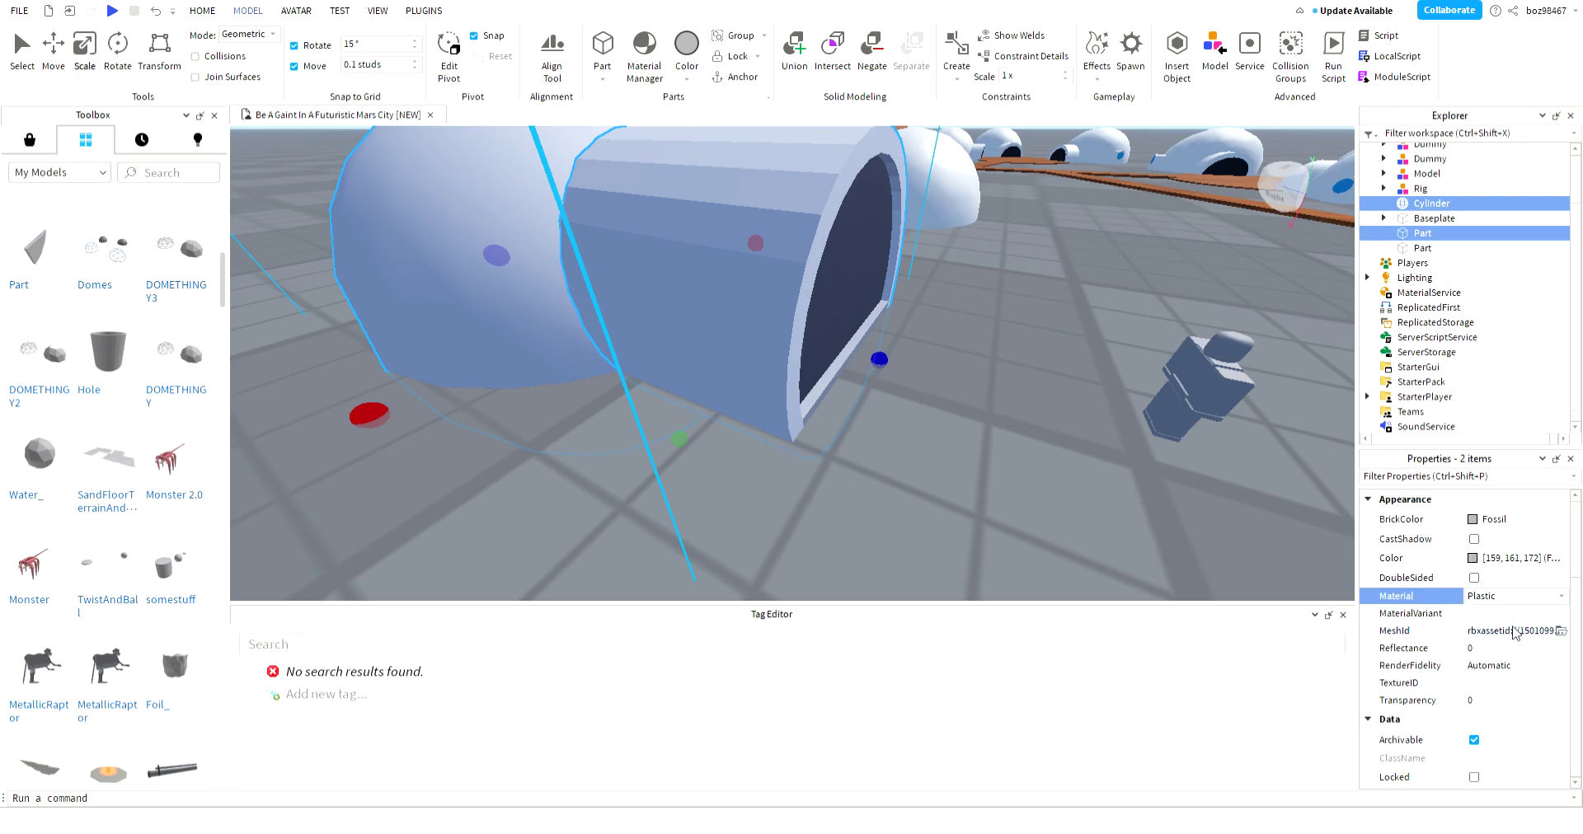
{"action": "left_click", "coordinate": [1482, 665]}
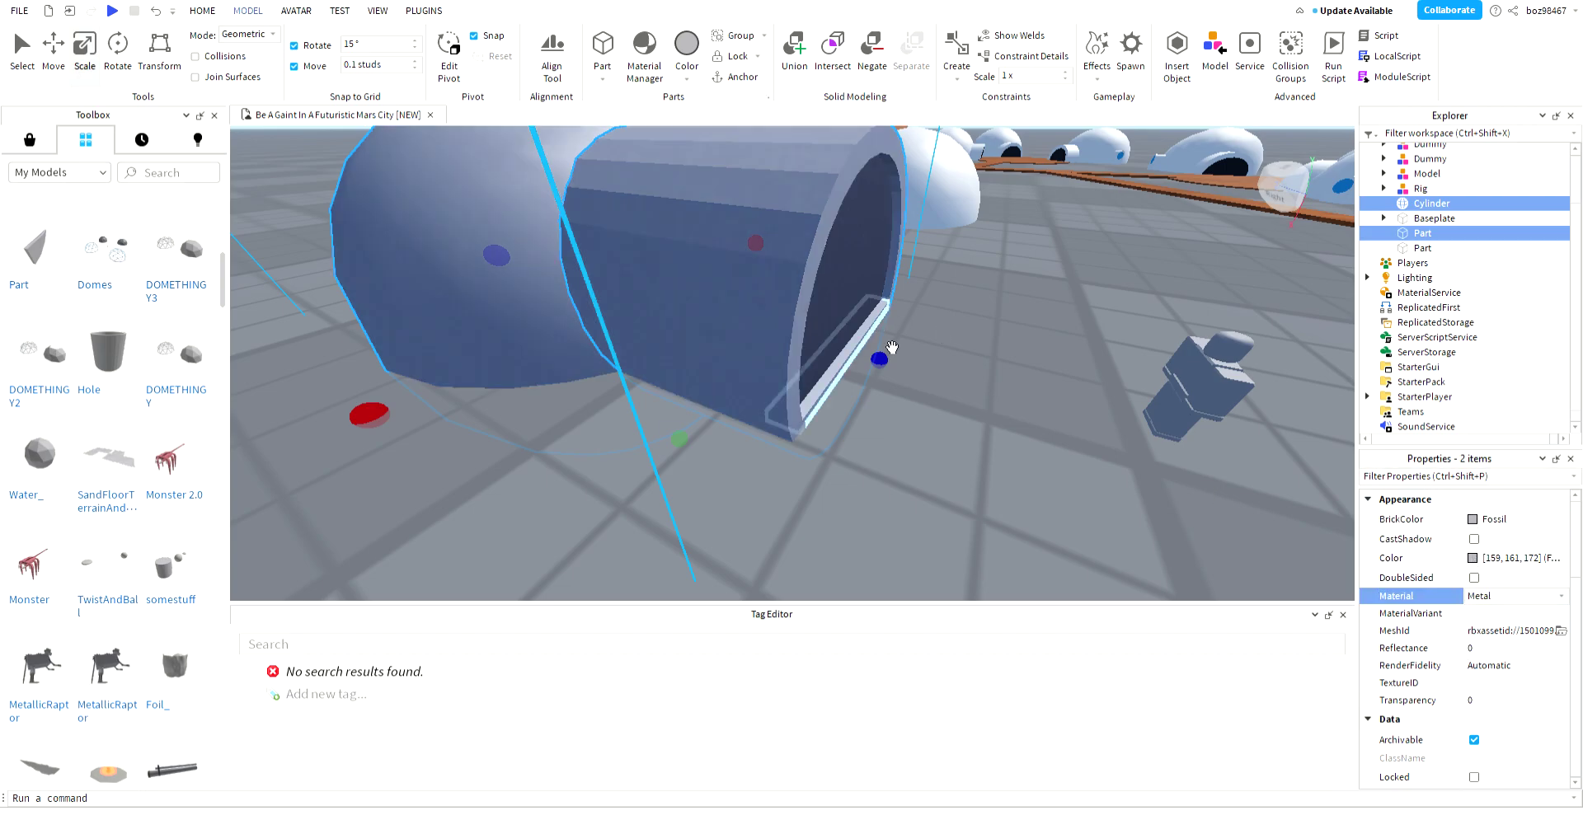
- Check the MaterialService properties and examine how the threshold slab fits the tunnel opening
{"action": "left_click", "coordinate": [841, 373]}
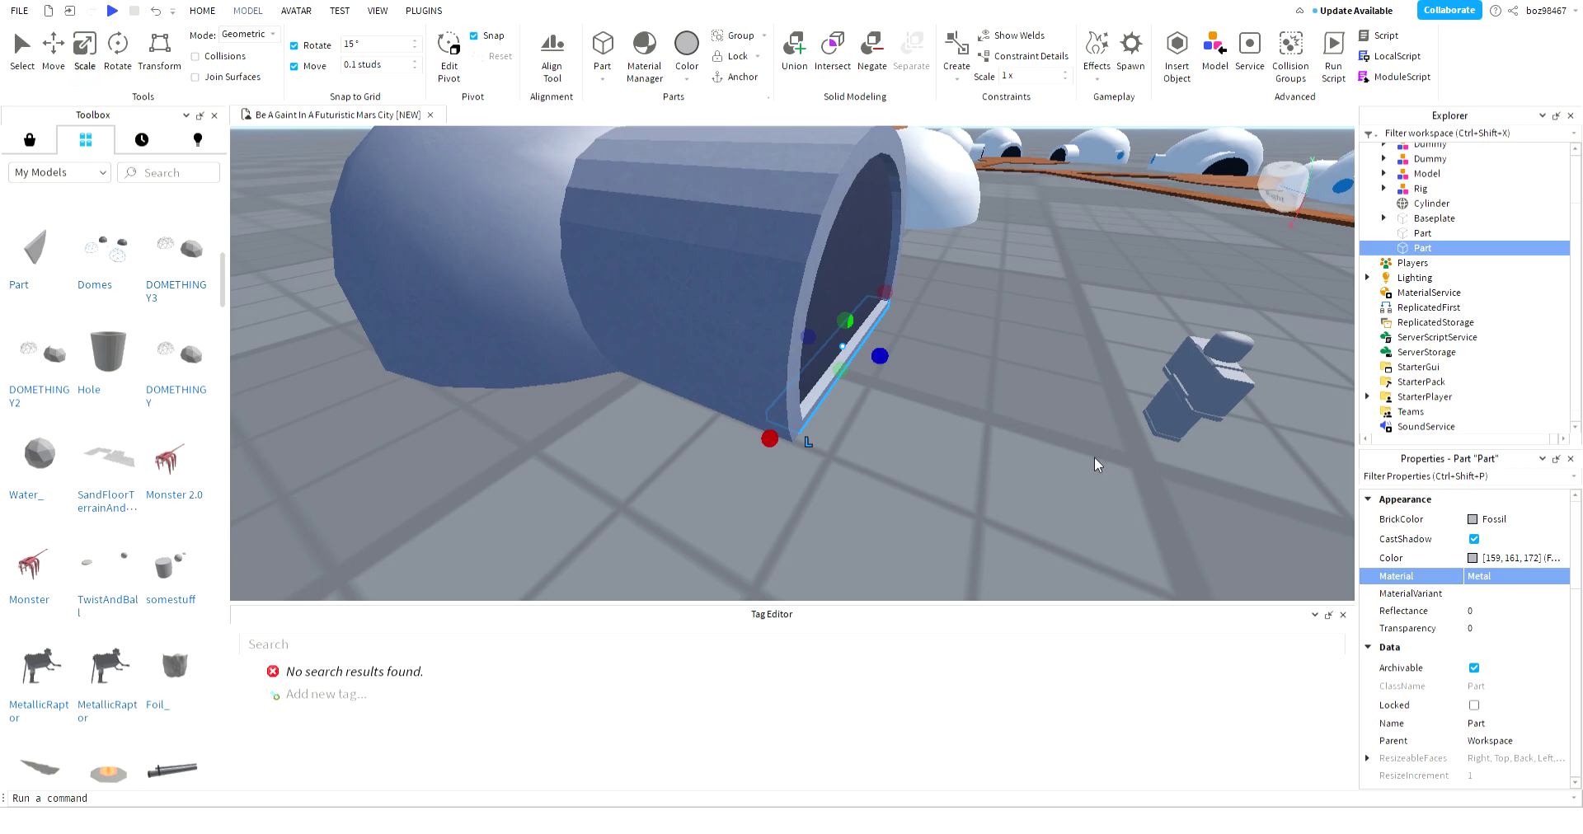
{"action": "left_click", "coordinate": [910, 327]}
{"action": "scroll", "coordinate": [1470, 211], "scroll_direction": "up", "scroll_amount": 2}
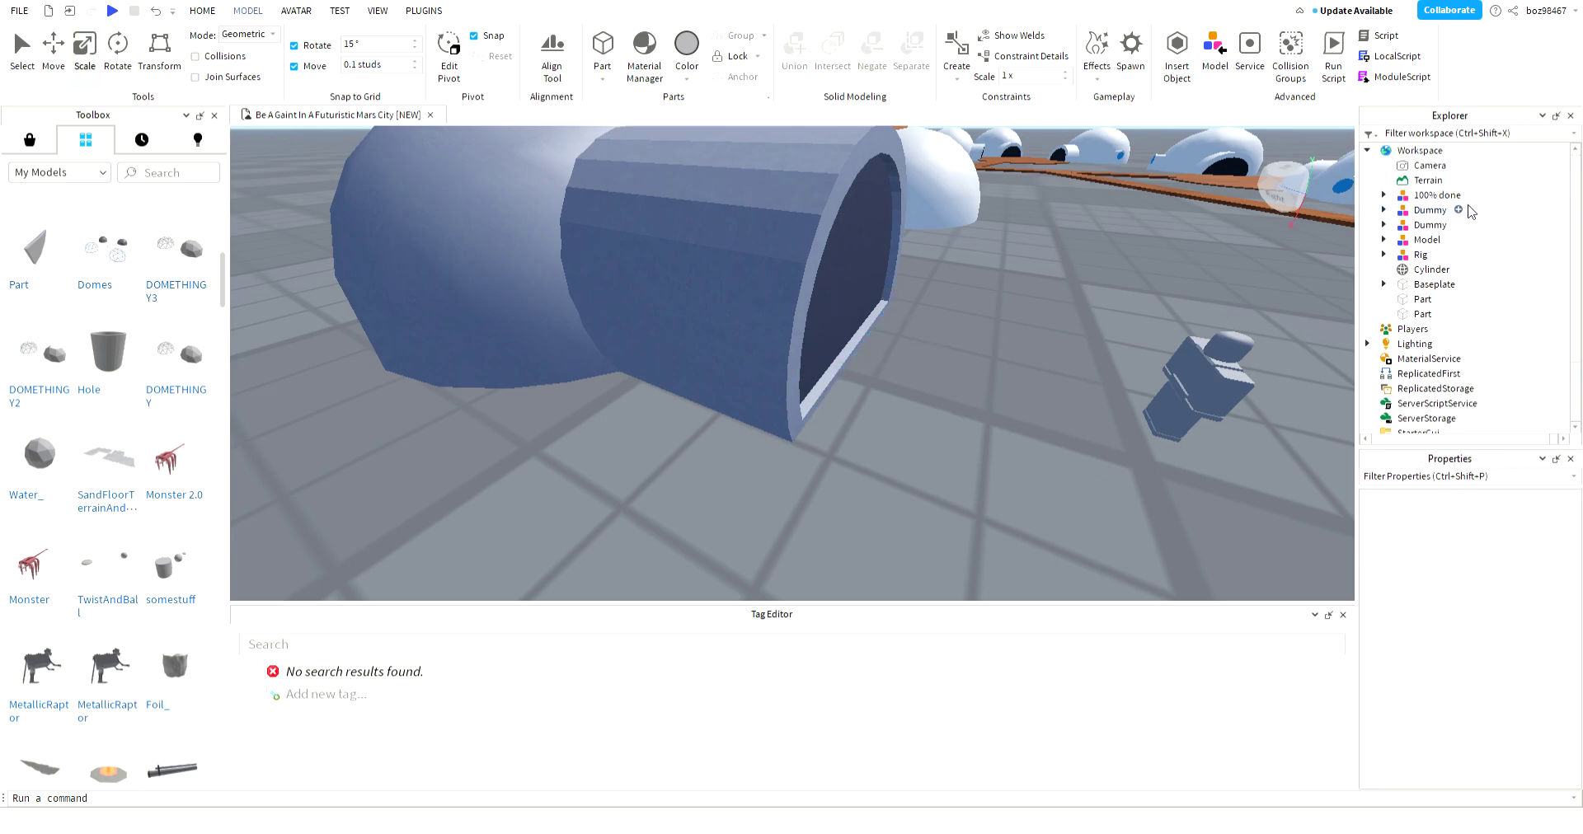
{"action": "left_click", "coordinate": [1383, 363]}
{"action": "scroll", "coordinate": [1492, 681], "scroll_direction": "down", "scroll_amount": 5}
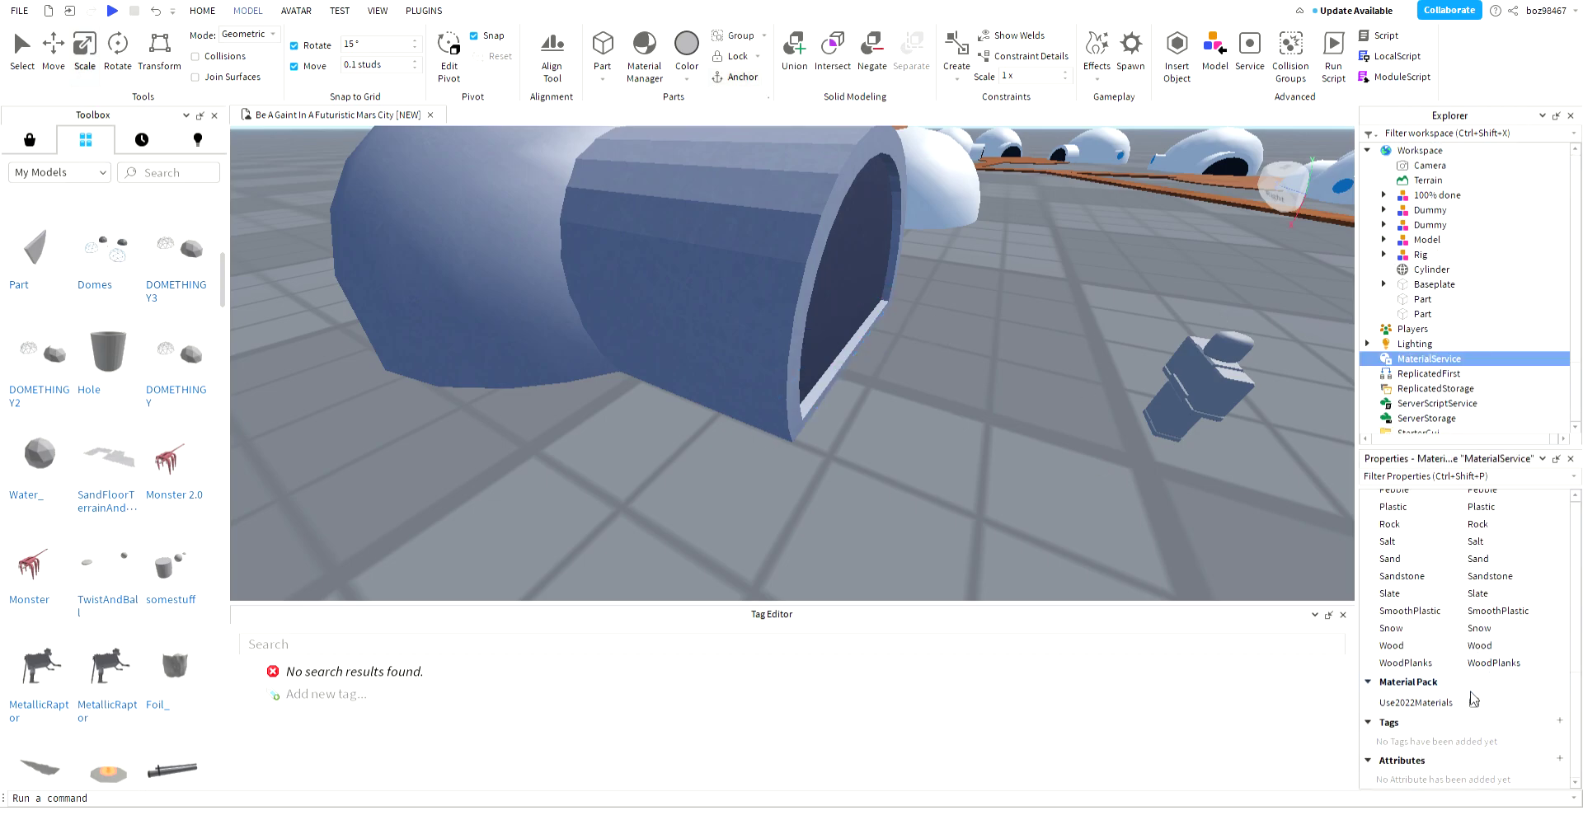
{"action": "left_click", "coordinate": [1474, 701]}
{"action": "left_click", "coordinate": [1200, 396]}
{"action": "left_click", "coordinate": [844, 439]}
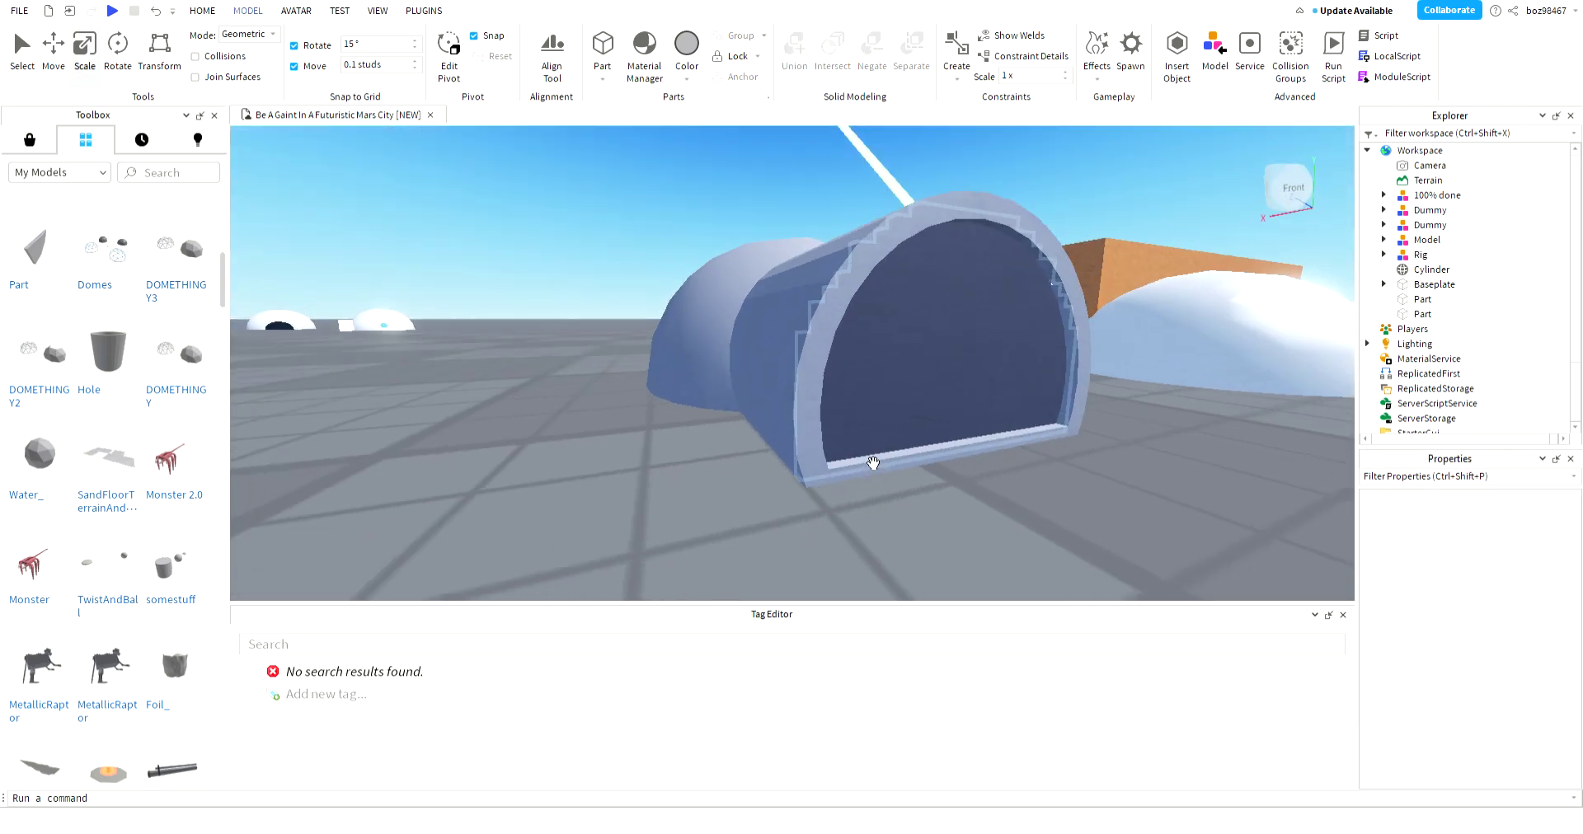
{"action": "right_click_drag", "start_coordinate": [873, 464], "coordinate": [731, 452]}
{"action": "scroll", "coordinate": [846, 512], "scroll_direction": "up", "scroll_amount": 3}
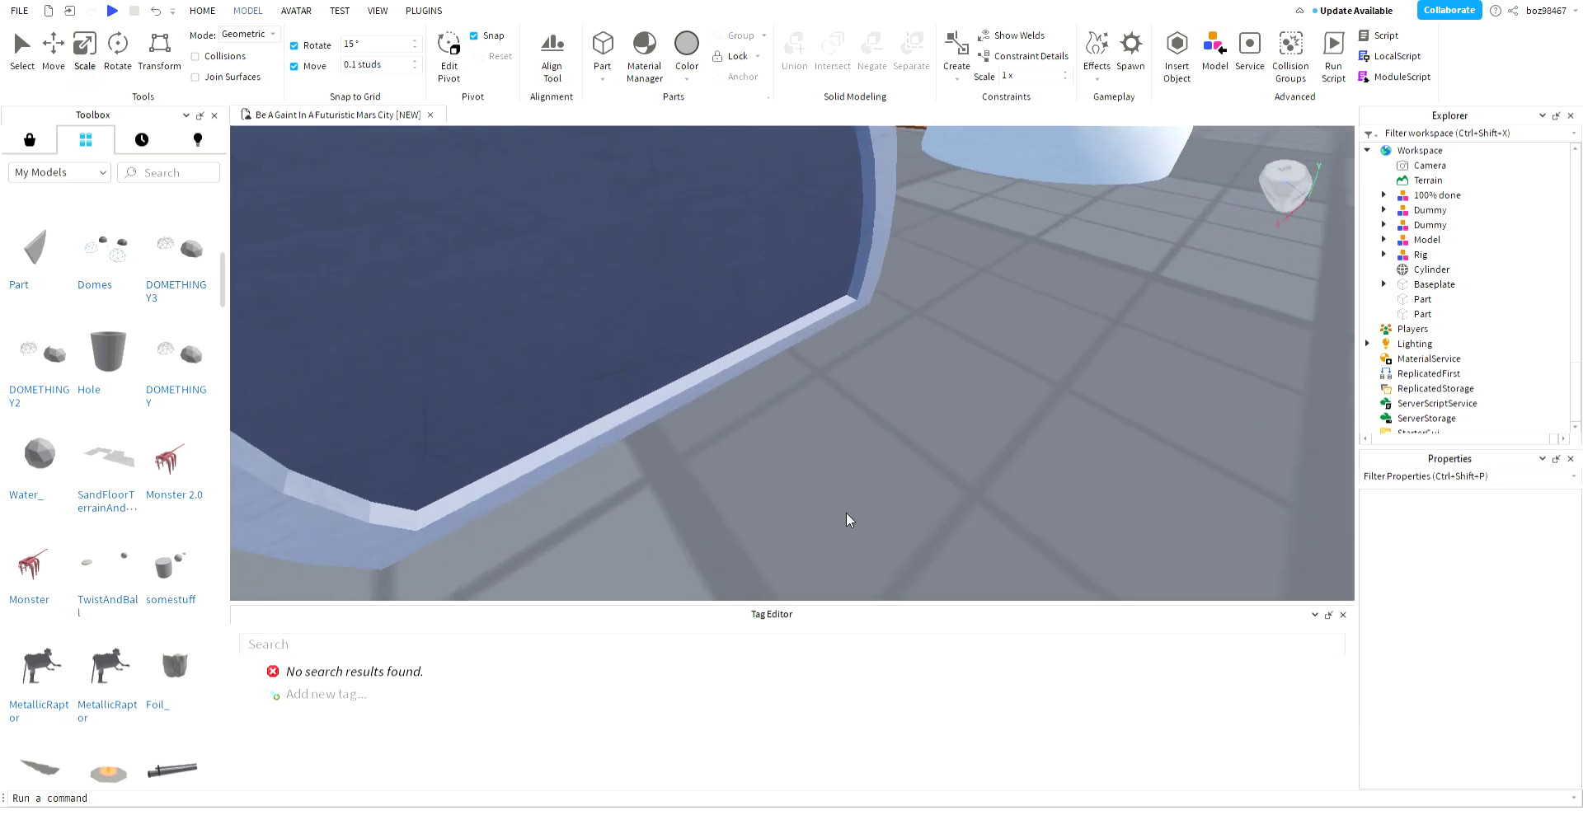
{"action": "scroll", "coordinate": [848, 516], "scroll_direction": "down", "scroll_amount": 6}
{"action": "right_click_drag", "start_coordinate": [848, 516], "coordinate": [851, 523]}
{"action": "scroll", "coordinate": [849, 516], "scroll_direction": "down", "scroll_amount": 4}
{"action": "scroll", "coordinate": [849, 519], "scroll_direction": "up", "scroll_amount": 6}
- Try placing a duplicate of the threshold slab in front of the tunnel opening with 0.025-stud move snapping, and delete the copy
{"action": "left_click", "coordinate": [655, 366]}
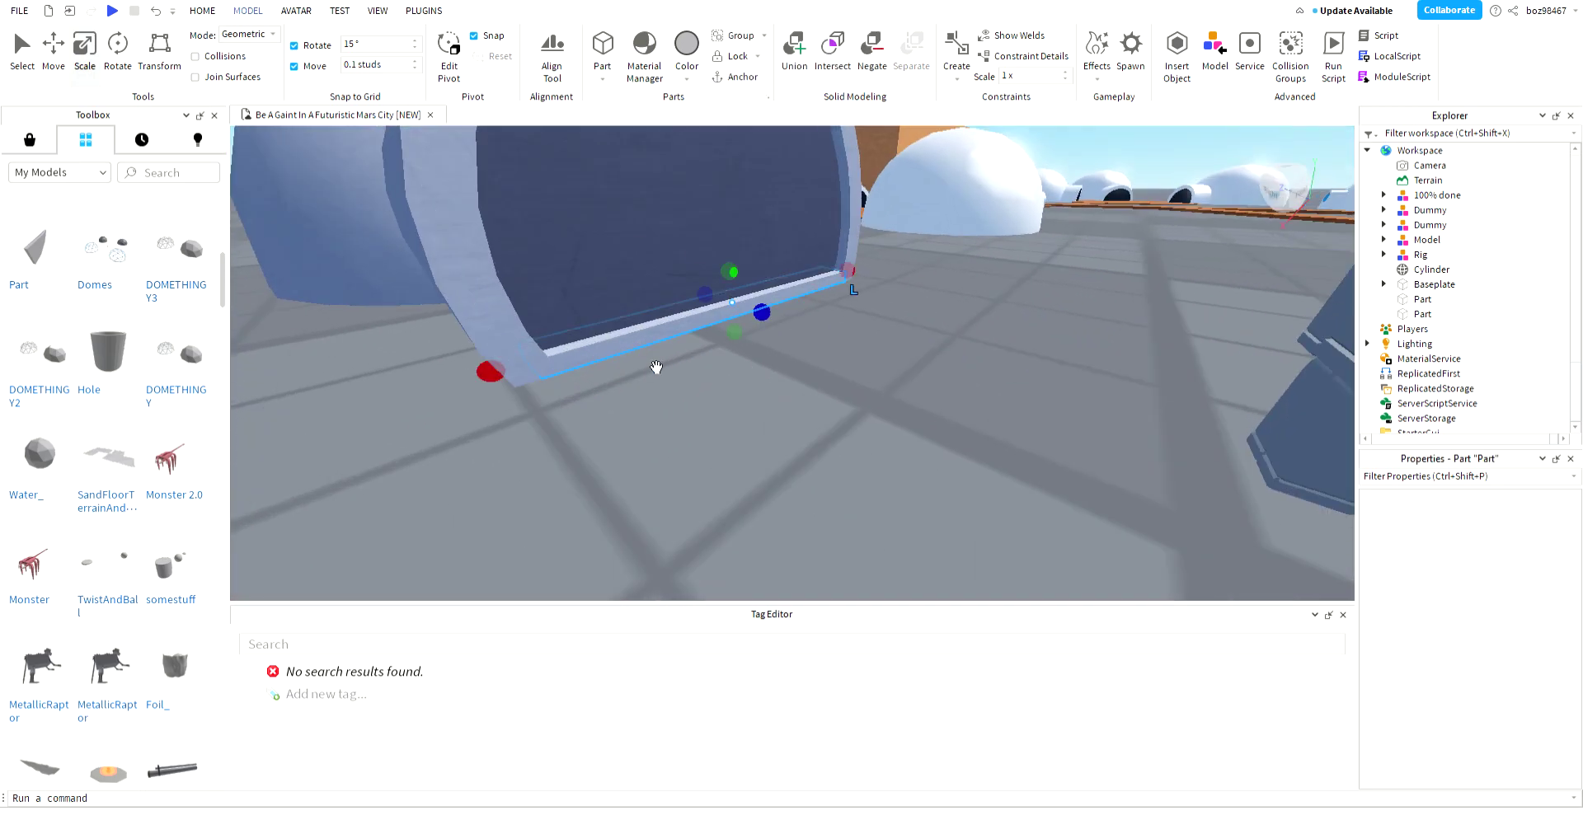
{"action": "key", "text": "a"}
{"action": "right_click_drag", "start_coordinate": [652, 412], "coordinate": [655, 414]}
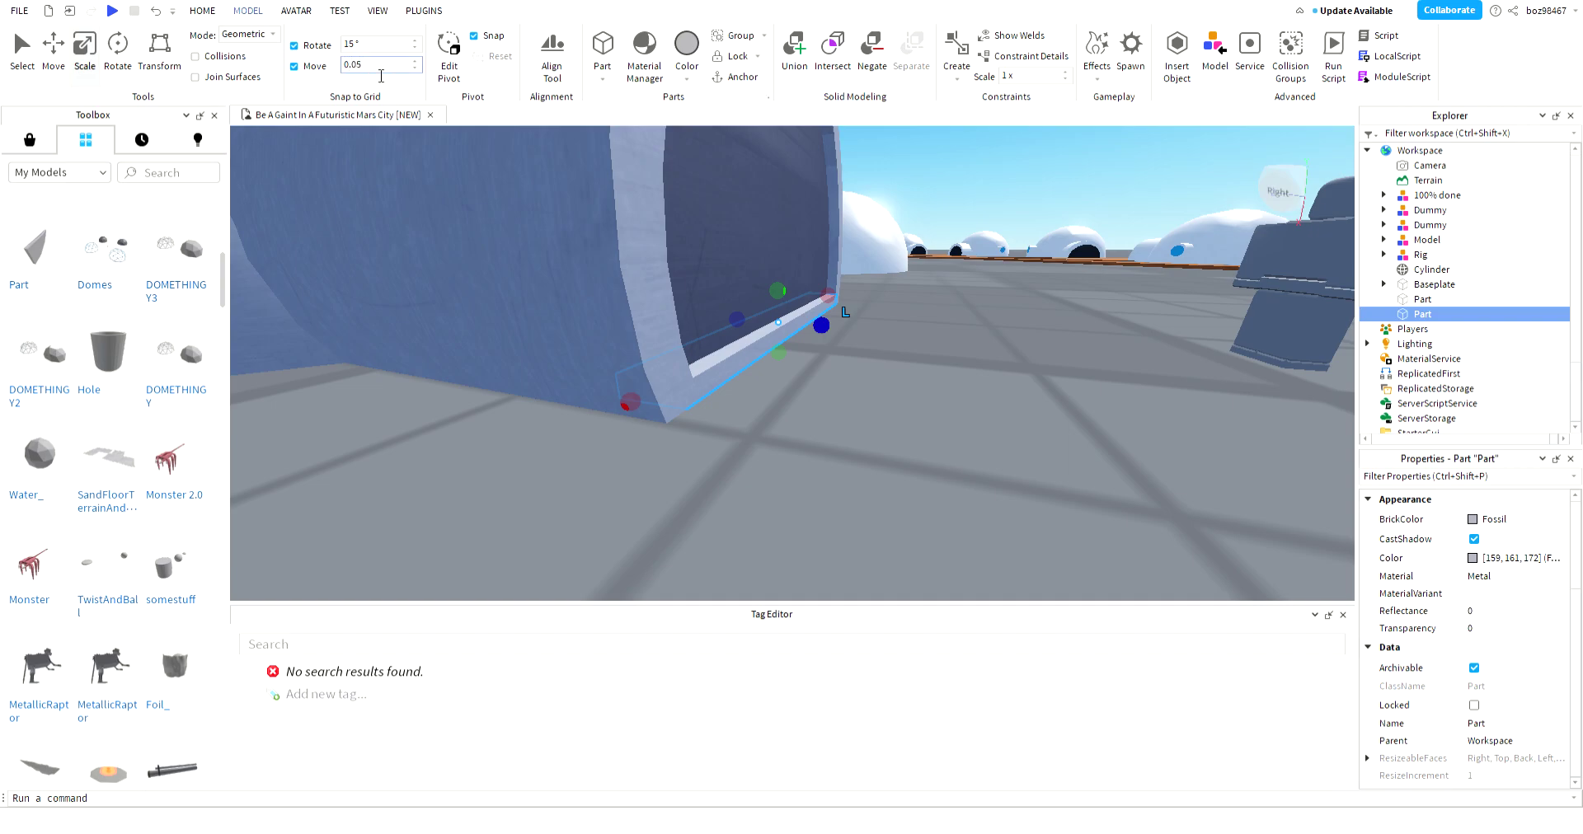
{"action": "scroll", "coordinate": [823, 363], "scroll_direction": "up", "scroll_amount": 3}
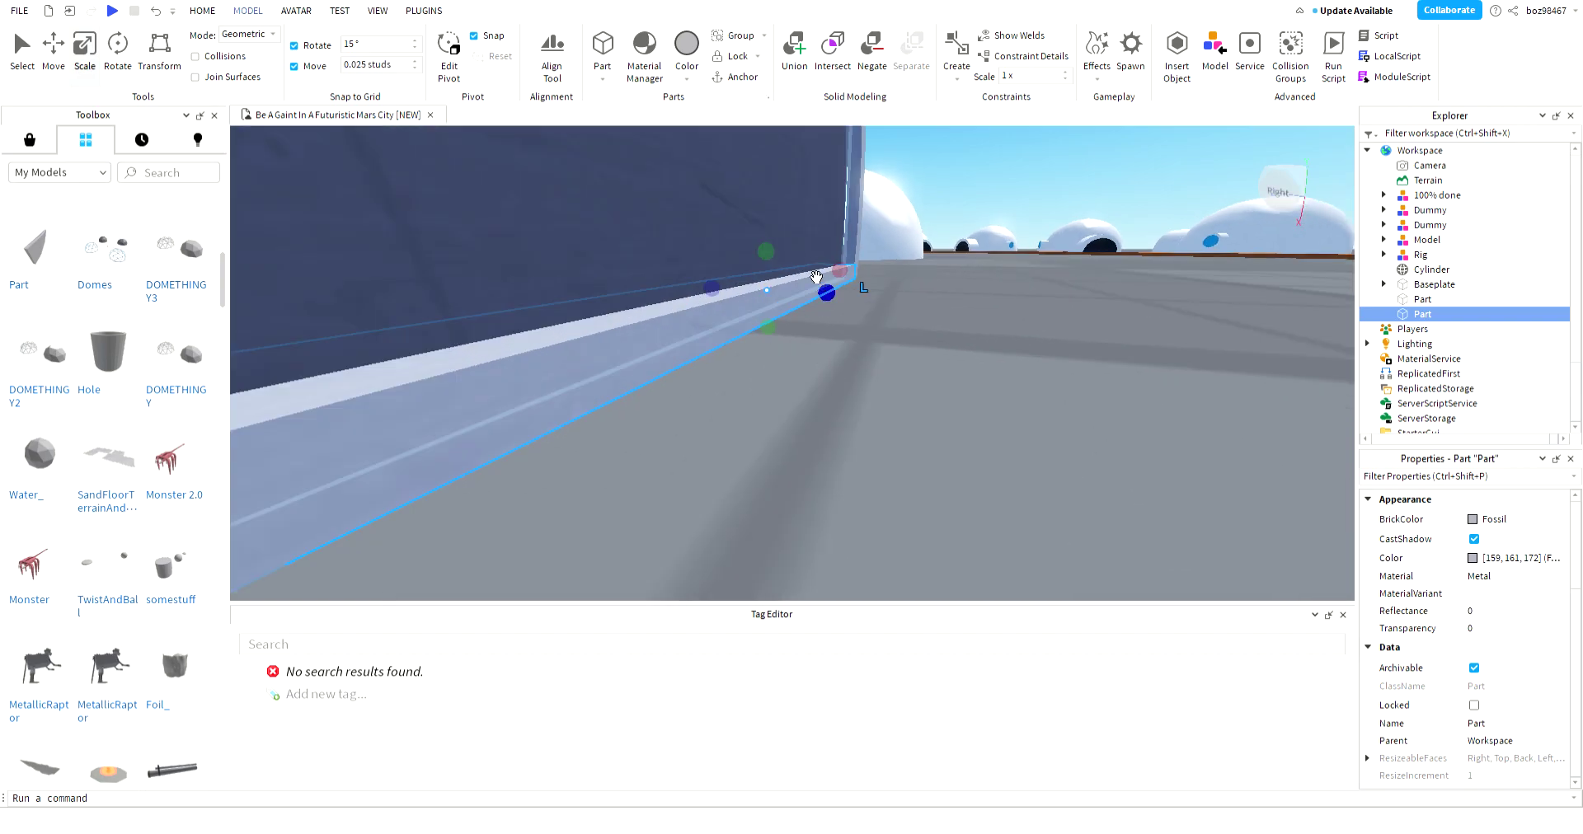
{"action": "key", "text": "ctrl+d"}
{"action": "right_click_drag", "start_coordinate": [814, 318], "coordinate": [874, 345]}
{"action": "left_click_drag", "start_coordinate": [842, 323], "coordinate": [848, 323]}
{"action": "left_click_drag", "start_coordinate": [735, 316], "coordinate": [786, 321]}
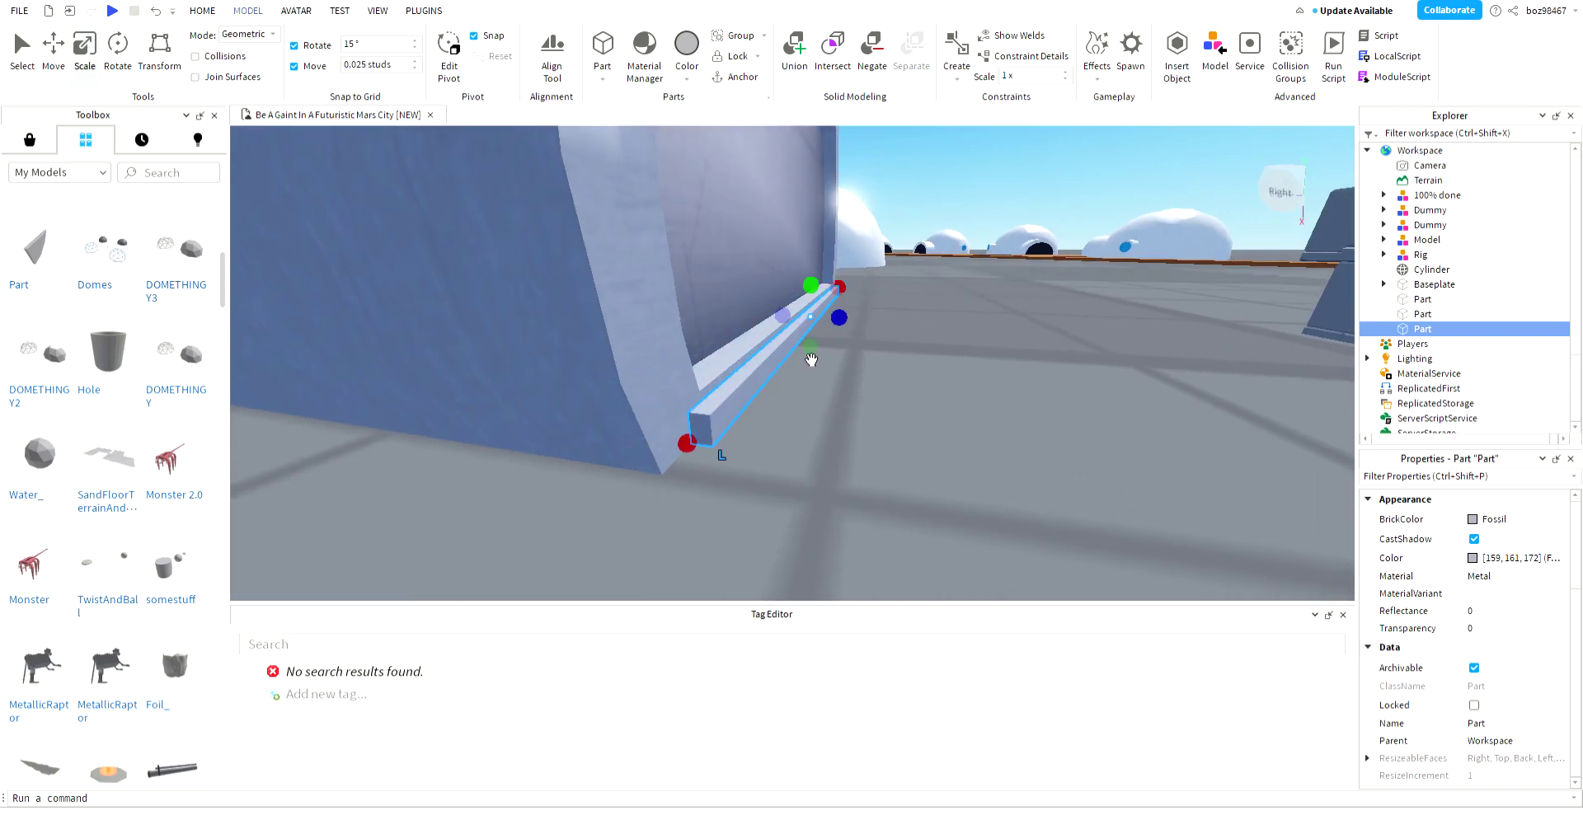
{"action": "scroll", "coordinate": [866, 338], "scroll_direction": "up", "scroll_amount": 5}
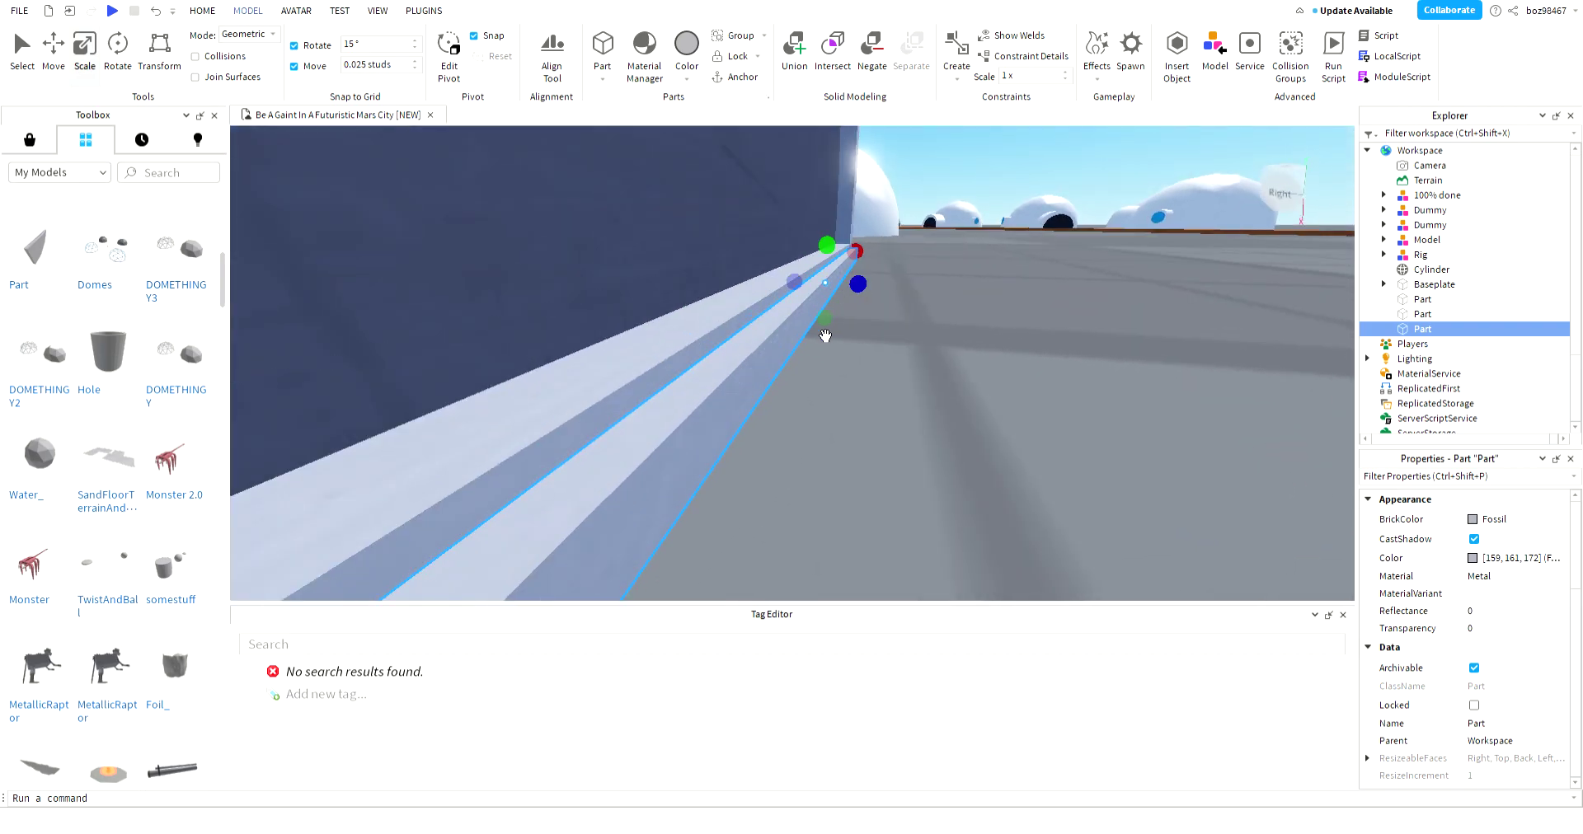
{"action": "key", "text": "Delete"}
{"action": "right_click_drag", "start_coordinate": [828, 450], "coordinate": [716, 310]}
{"action": "scroll", "coordinate": [715, 310], "scroll_direction": "down", "scroll_amount": 8}
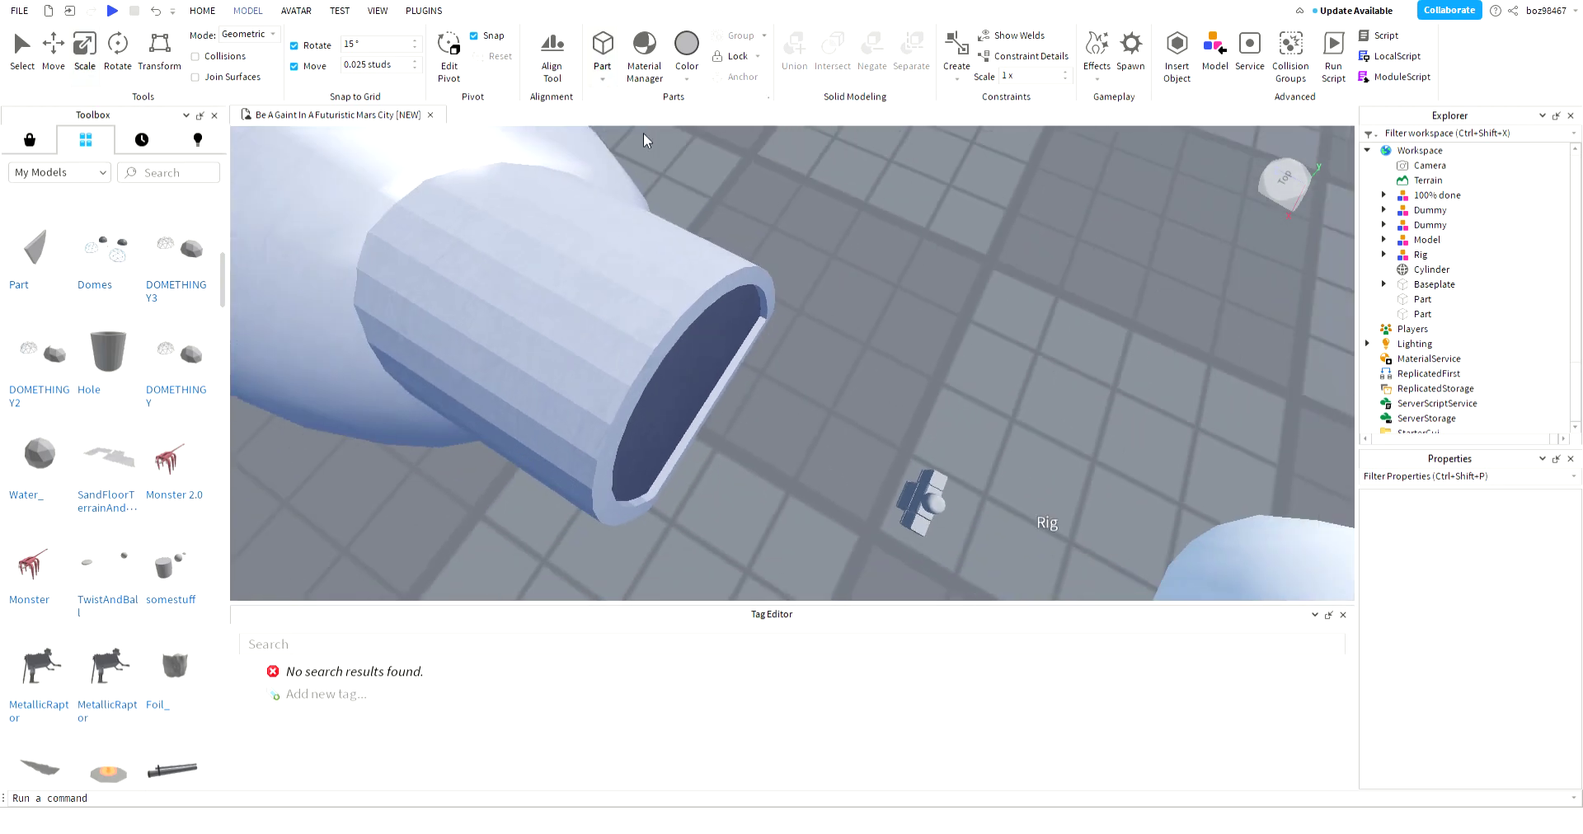
- Insert a new ramp part with move snapping at 0.1 studs and place it in front of the tunnel opening
{"action": "key", "text": "ctrl+z"}
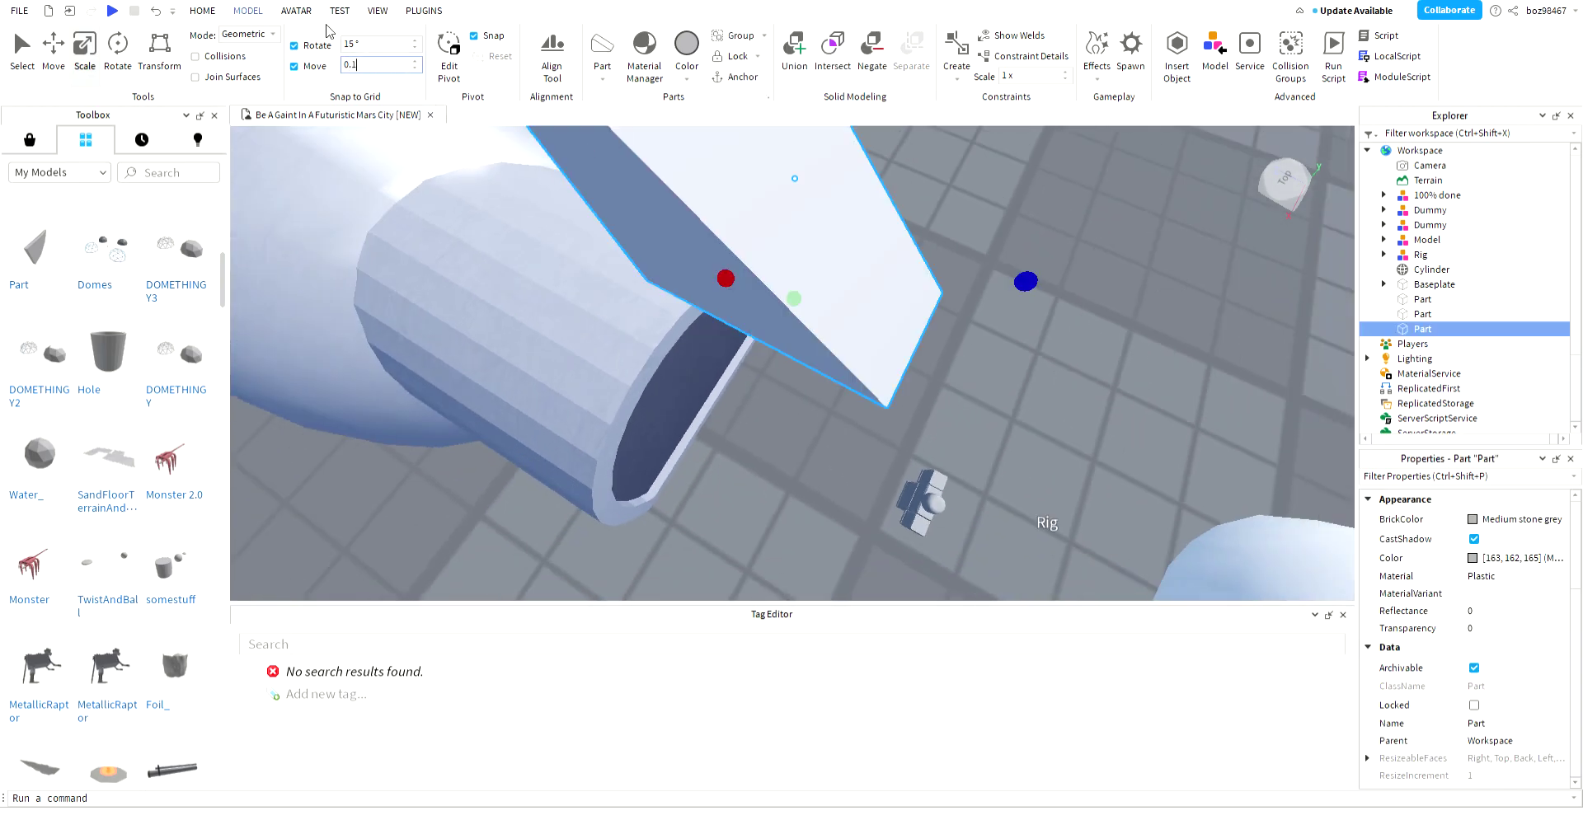
{"action": "right_click_drag", "start_coordinate": [971, 266], "coordinate": [874, 277]}
{"action": "left_click_drag", "start_coordinate": [874, 277], "coordinate": [729, 490]}
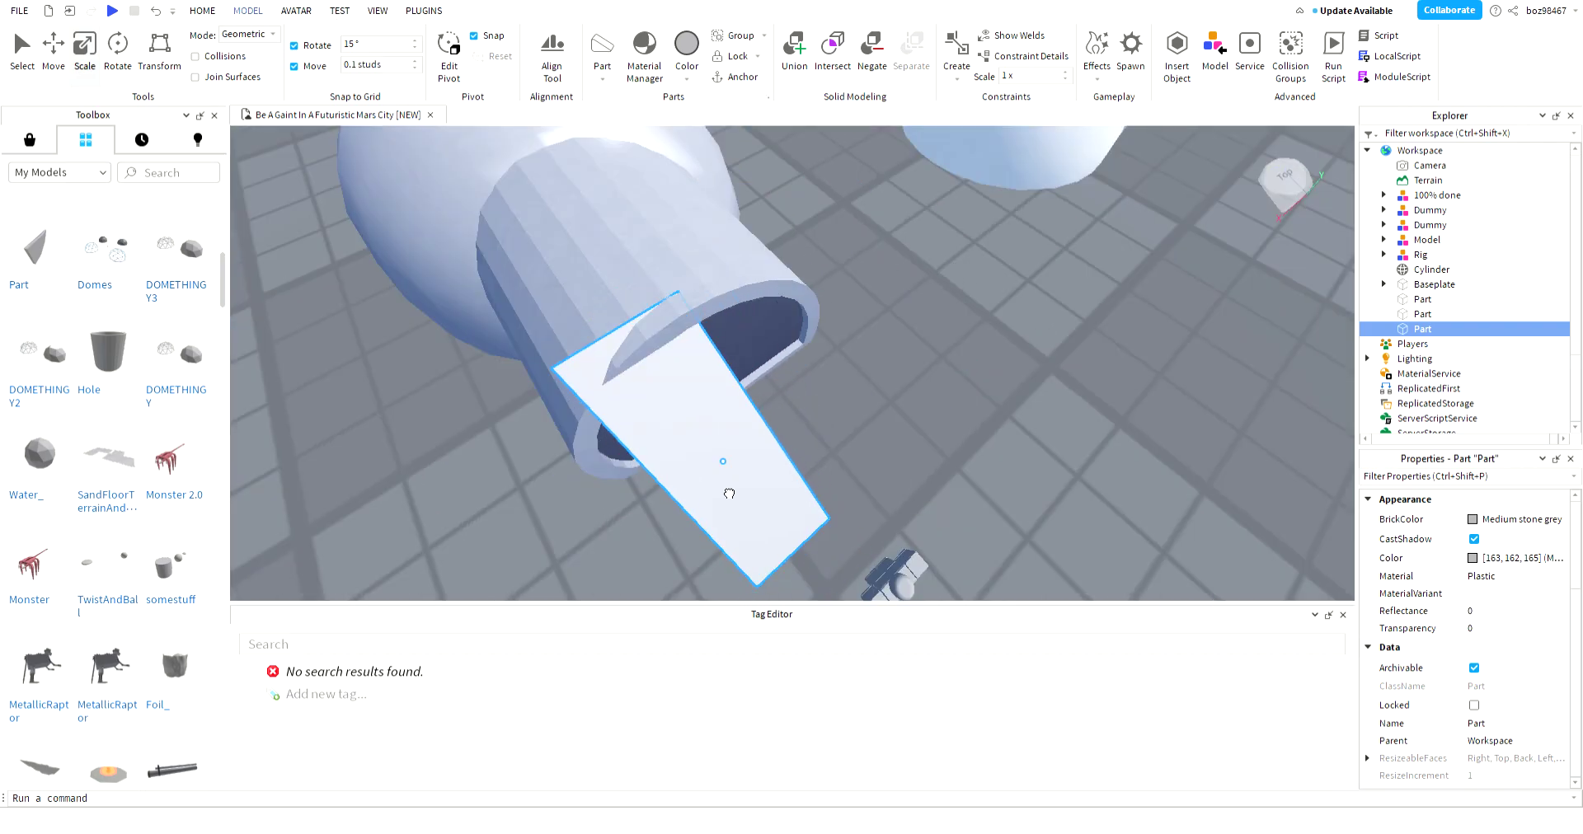
{"action": "scroll", "coordinate": [722, 472], "scroll_direction": "up", "scroll_amount": 5}
{"action": "right_click_drag", "start_coordinate": [721, 470], "coordinate": [614, 249]}
{"action": "scroll", "coordinate": [736, 274], "scroll_direction": "down", "scroll_amount": 5}
{"action": "right_click_drag", "start_coordinate": [736, 274], "coordinate": [886, 260]}
- Reduce the ramp part's height to a low plate at the level of the tunnel threshold
{"action": "left_click_drag", "start_coordinate": [854, 220], "coordinate": [842, 399]}
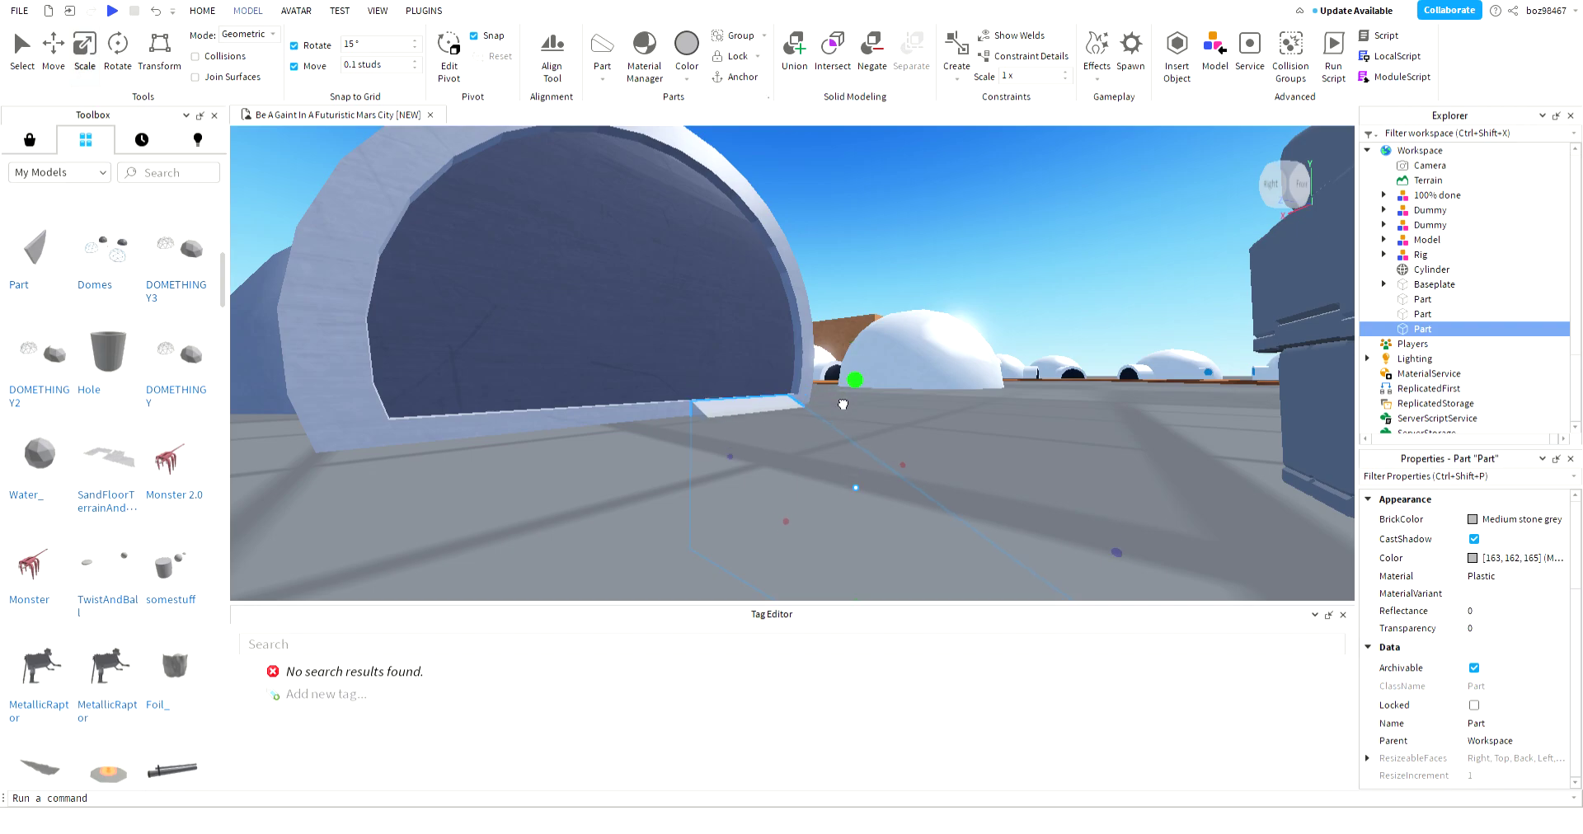
{"action": "right_click_drag", "start_coordinate": [842, 402], "coordinate": [843, 504]}
{"action": "left_click_drag", "start_coordinate": [854, 508], "coordinate": [866, 425]}
{"action": "right_click_drag", "start_coordinate": [865, 426], "coordinate": [859, 451]}
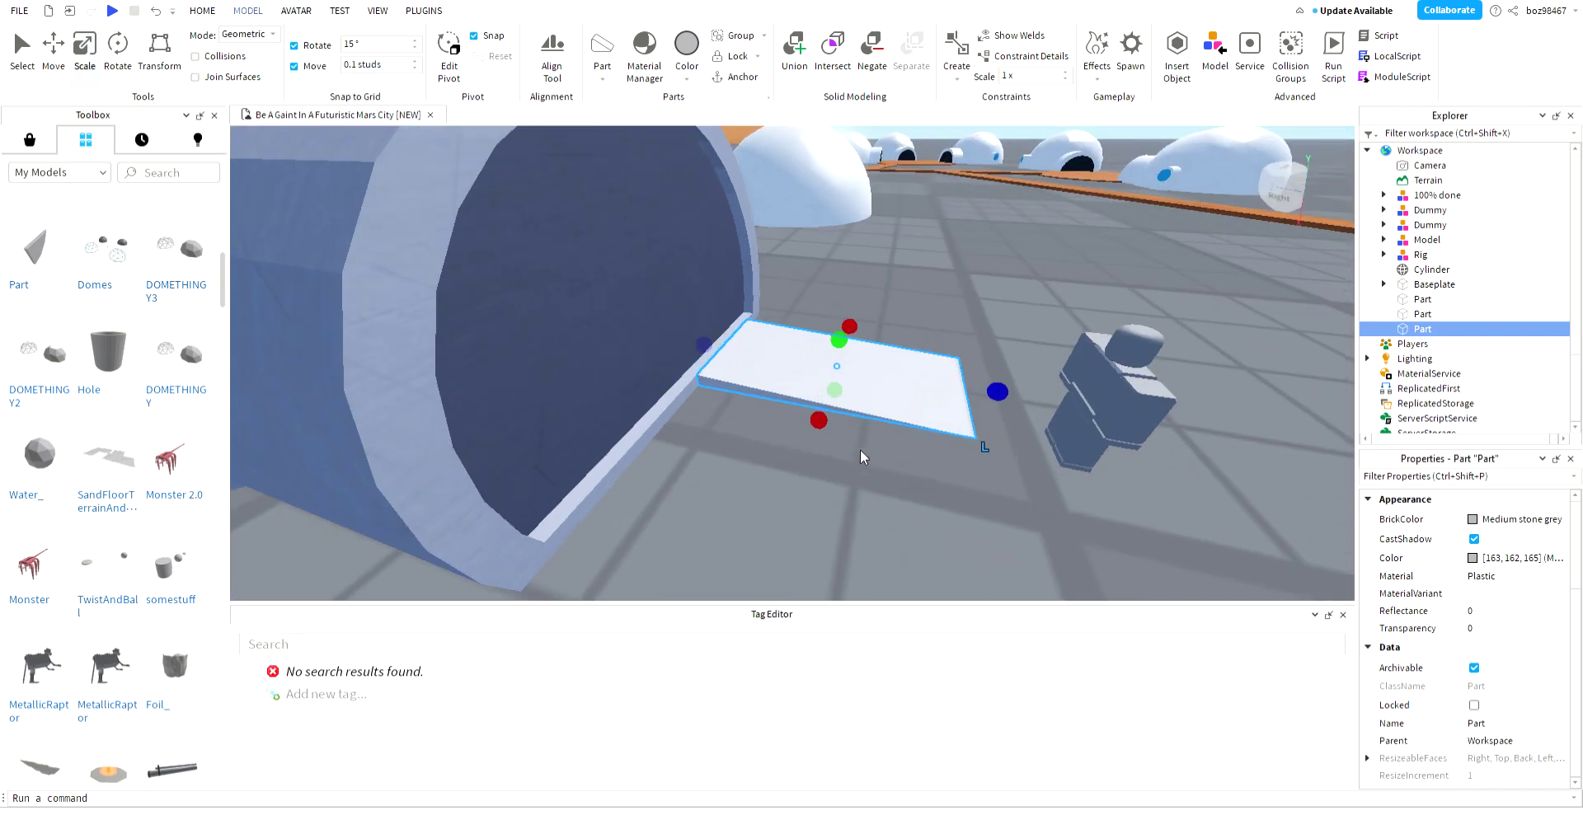
- Shorten the ramp's depth and stretch it sideways across the full width of the tunnel opening
{"action": "scroll", "coordinate": [860, 450], "scroll_direction": "up", "scroll_amount": 4}
{"action": "left_click_drag", "start_coordinate": [1279, 466], "coordinate": [742, 346]}
{"action": "right_click_drag", "start_coordinate": [741, 345], "coordinate": [1031, 405]}
{"action": "scroll", "coordinate": [1476, 672], "scroll_direction": "down", "scroll_amount": 5}
{"action": "key", "text": "d"}
{"action": "key", "text": "a"}
{"action": "key", "text": "a"}
{"action": "left_click_drag", "start_coordinate": [940, 282], "coordinate": [783, 275]}
{"action": "key", "text": "d"}
{"action": "key", "text": "a"}
{"action": "key", "text": "s"}
{"action": "scroll", "coordinate": [1487, 559], "scroll_direction": "up", "scroll_amount": 6}
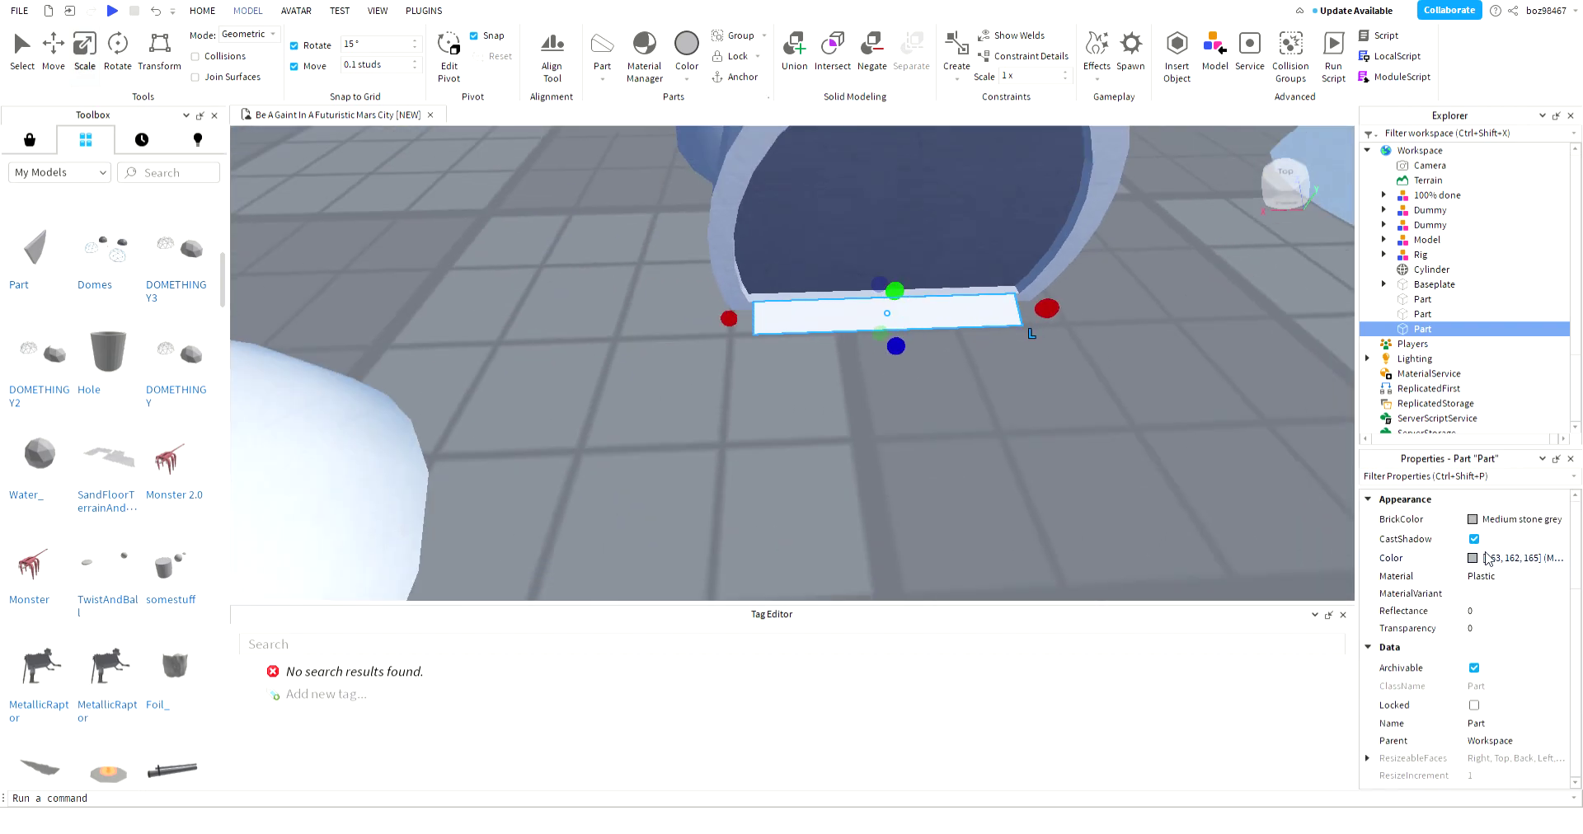
- Give the ramp the Fossil brick colour and Metal material
{"action": "left_click", "coordinate": [1525, 520]}
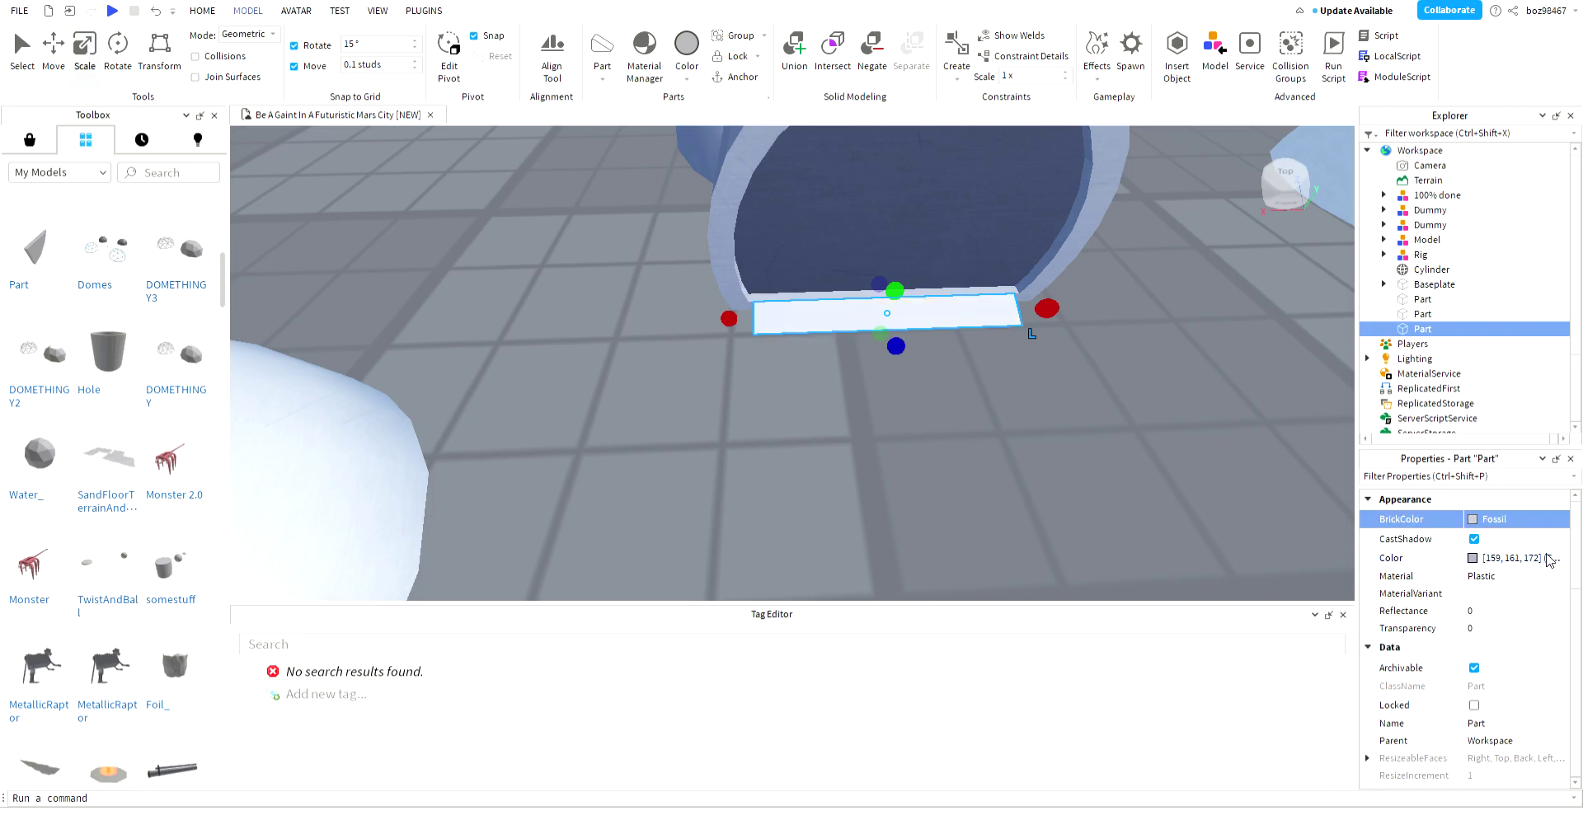
{"action": "left_click", "coordinate": [1535, 581]}
{"action": "key", "text": "s"}
{"action": "left_click", "coordinate": [1048, 510]}
{"action": "key", "text": "s"}
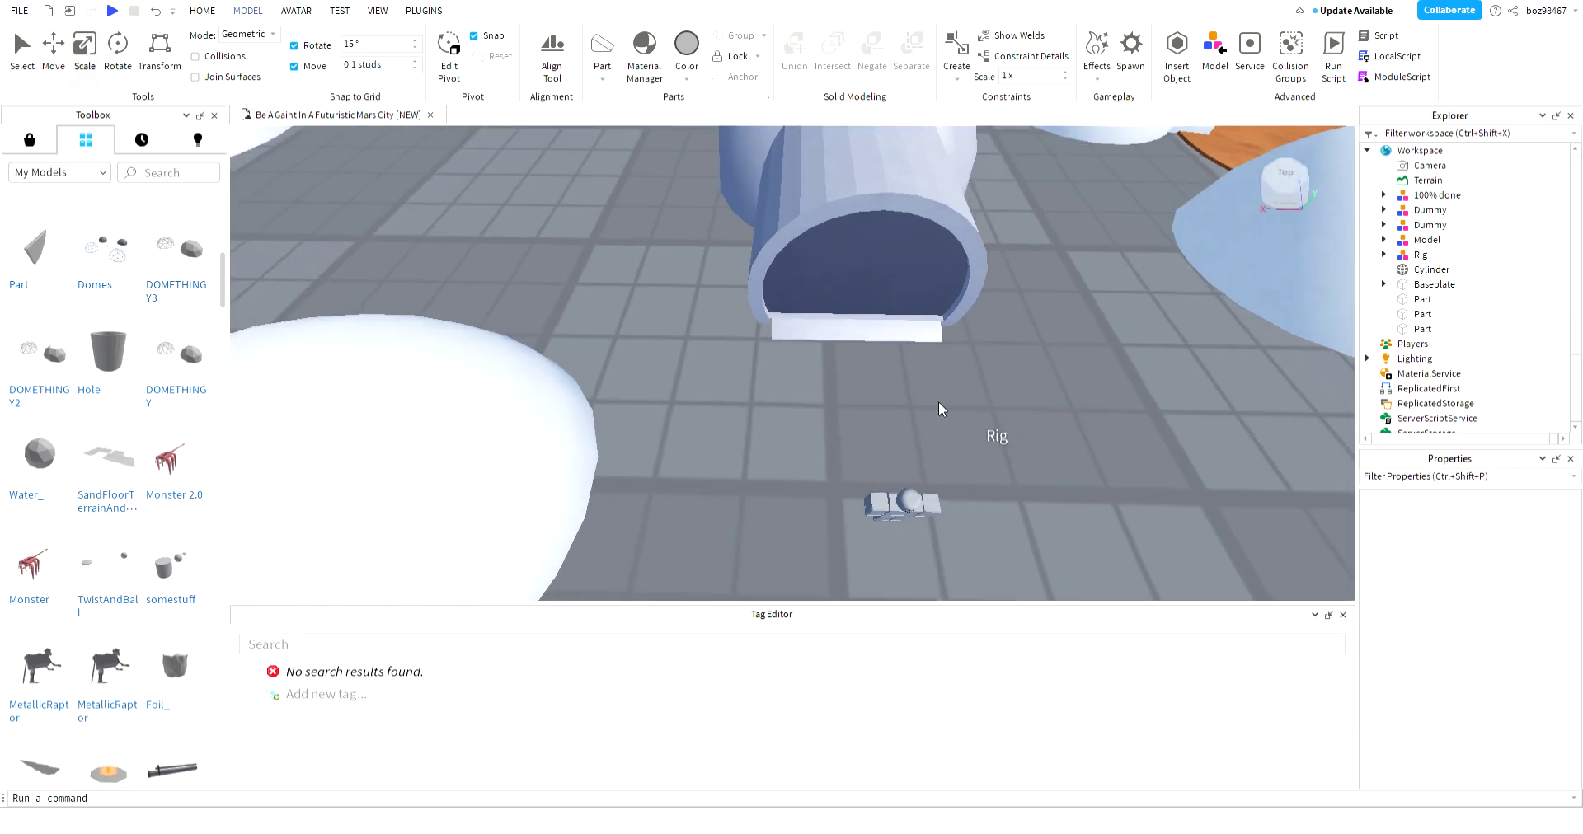
- Select the dome, tunnel, wall, threshold and ramp together and turn on shadow casting for all of them
{"action": "left_click_drag", "start_coordinate": [701, 180], "coordinate": [897, 368]}
{"action": "key", "text": "d"}
{"action": "right_click_drag", "start_coordinate": [937, 319], "coordinate": [937, 319]}
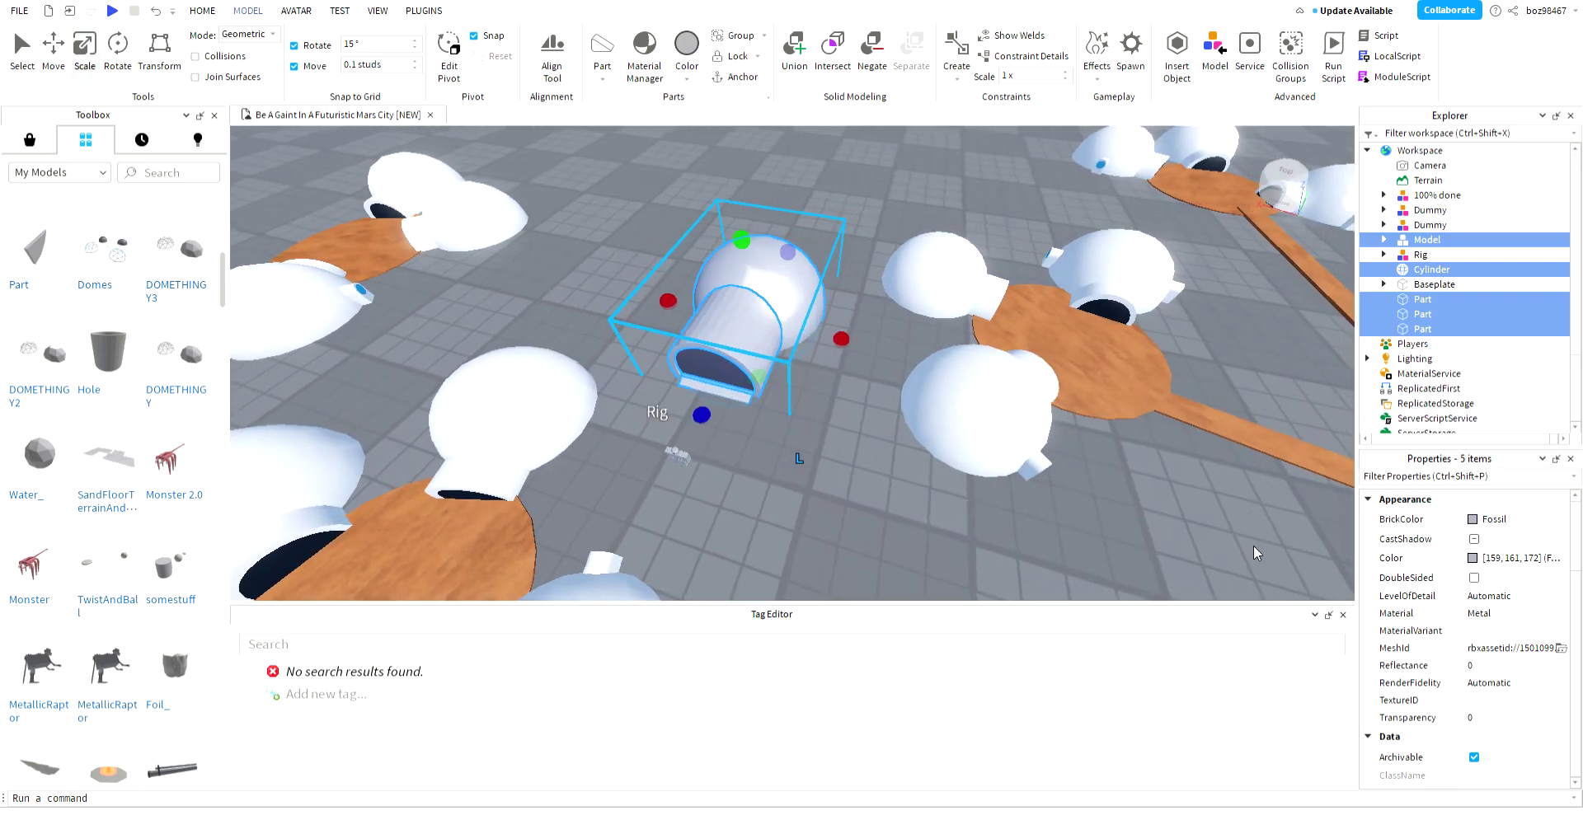
{"action": "left_click", "coordinate": [1473, 543]}
{"action": "left_click", "coordinate": [1473, 539]}
- Examine the restyled dome, tunnel and entrance ramp from several sides
{"action": "right_click_drag", "start_coordinate": [849, 478], "coordinate": [849, 478]}
{"action": "key", "text": "d"}
{"action": "key", "text": "s"}
{"action": "key", "text": "w"}
{"action": "left_click", "coordinate": [818, 338]}
{"action": "scroll", "coordinate": [790, 296], "scroll_direction": "down", "scroll_amount": 3}
{"action": "key", "text": "w"}
{"action": "right_click_drag", "start_coordinate": [789, 296], "coordinate": [798, 302]}
{"action": "right_click_drag", "start_coordinate": [968, 309], "coordinate": [992, 350]}
{"action": "scroll", "coordinate": [992, 333], "scroll_direction": "down", "scroll_amount": 5}
{"action": "left_click", "coordinate": [883, 569]}
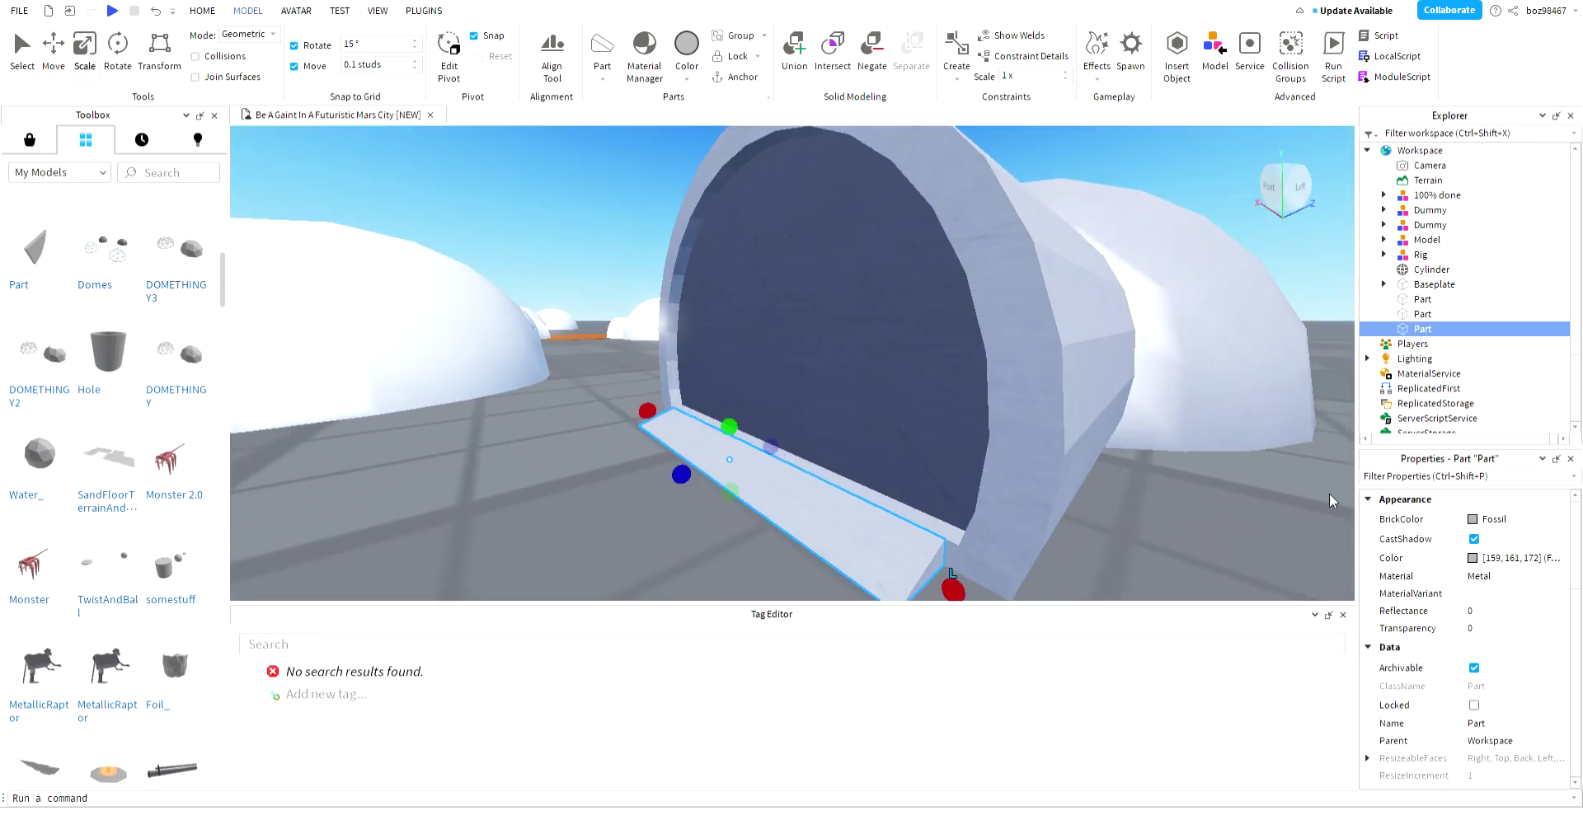
{"action": "left_click", "coordinate": [630, 175]}
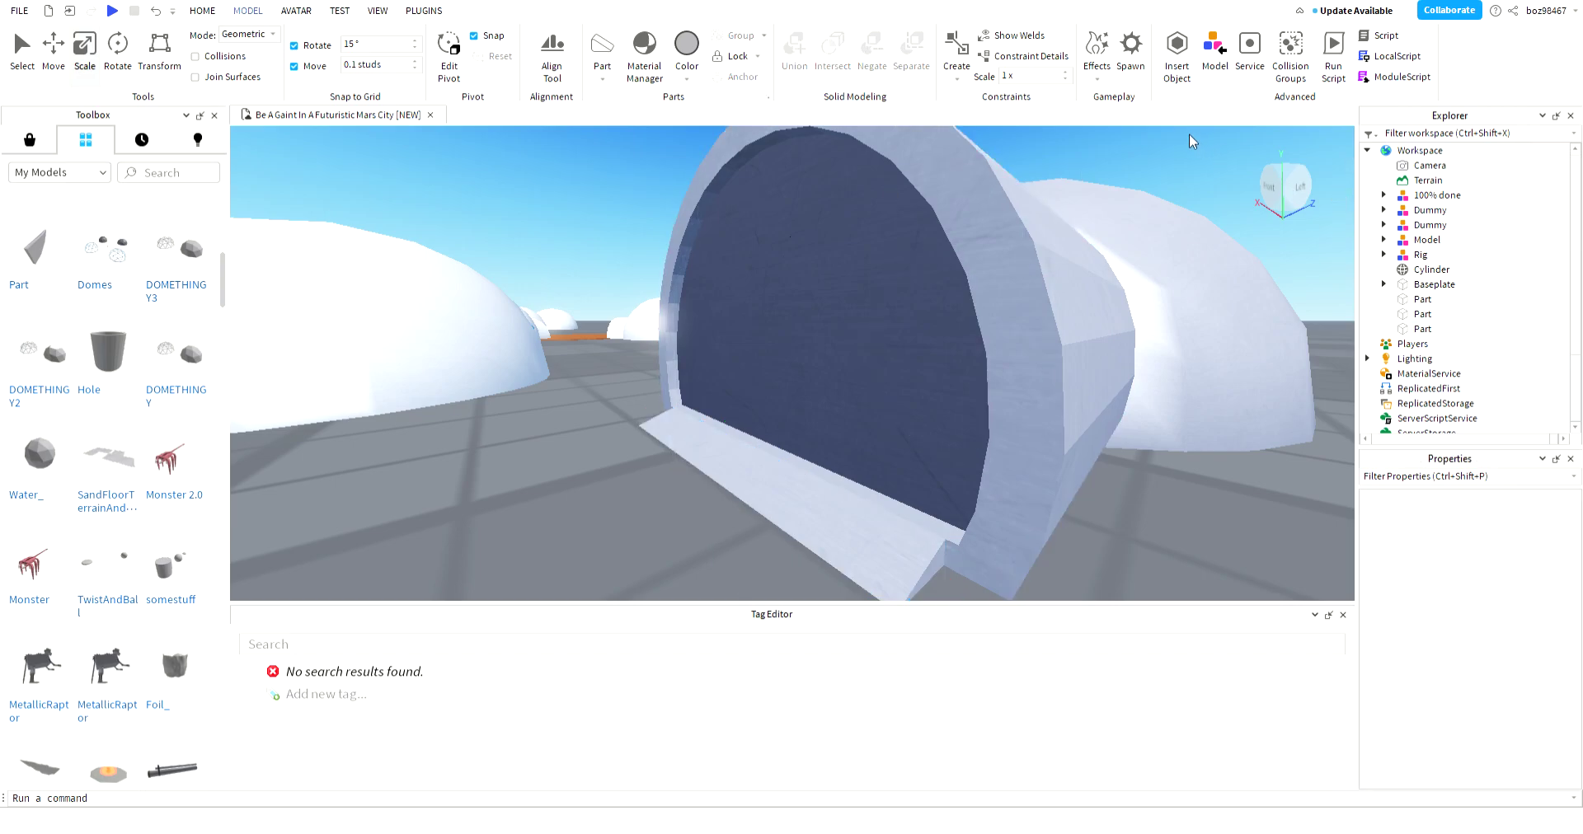
{"action": "key", "text": "a"}
{"action": "right_click_drag", "start_coordinate": [1148, 332], "coordinate": [1147, 341]}
{"action": "key", "text": "d"}
{"action": "key", "text": "s"}
{"action": "key", "text": "w"}
- Duplicate the tunnel cylinder, rotate the copy and place it against the side of the dome
{"action": "right_click_drag", "start_coordinate": [556, 360], "coordinate": [658, 321]}
{"action": "left_click", "coordinate": [660, 300]}
{"action": "key", "text": "s"}
{"action": "key", "text": "ctrl+d"}
{"action": "left_click_drag", "start_coordinate": [915, 275], "coordinate": [560, 386]}
{"action": "left_click", "coordinate": [128, 46]}
{"action": "left_click_drag", "start_coordinate": [705, 418], "coordinate": [757, 302]}
{"action": "left_click", "coordinate": [63, 57]}
{"action": "left_click", "coordinate": [86, 58]}
{"action": "scroll", "coordinate": [986, 418], "scroll_direction": "up", "scroll_amount": 5}
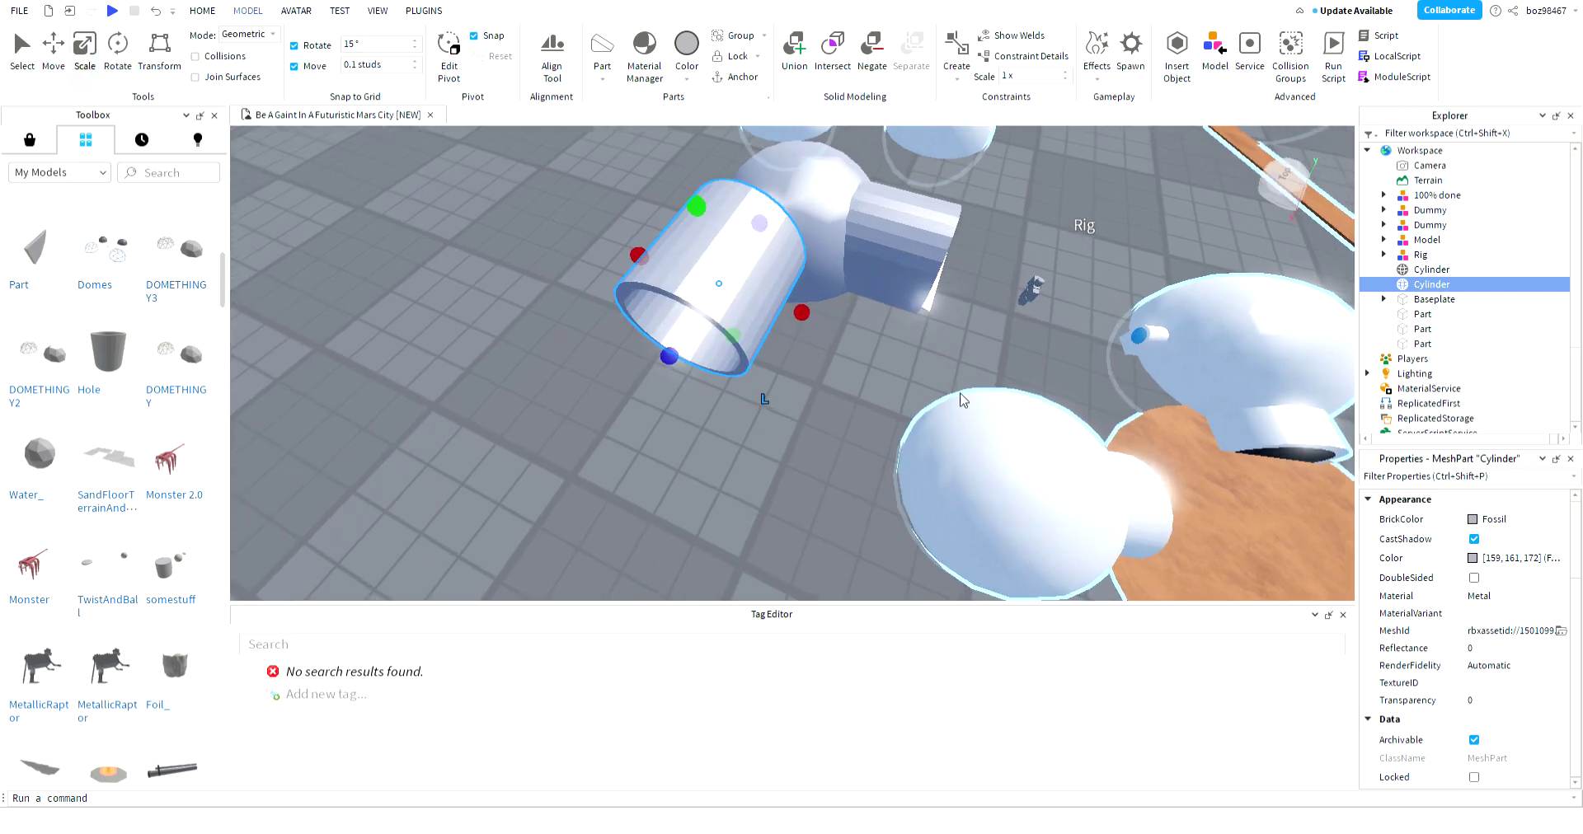
{"action": "right_click_drag", "start_coordinate": [993, 283], "coordinate": [954, 297]}
{"action": "scroll", "coordinate": [954, 297], "scroll_direction": "up", "scroll_amount": 3}
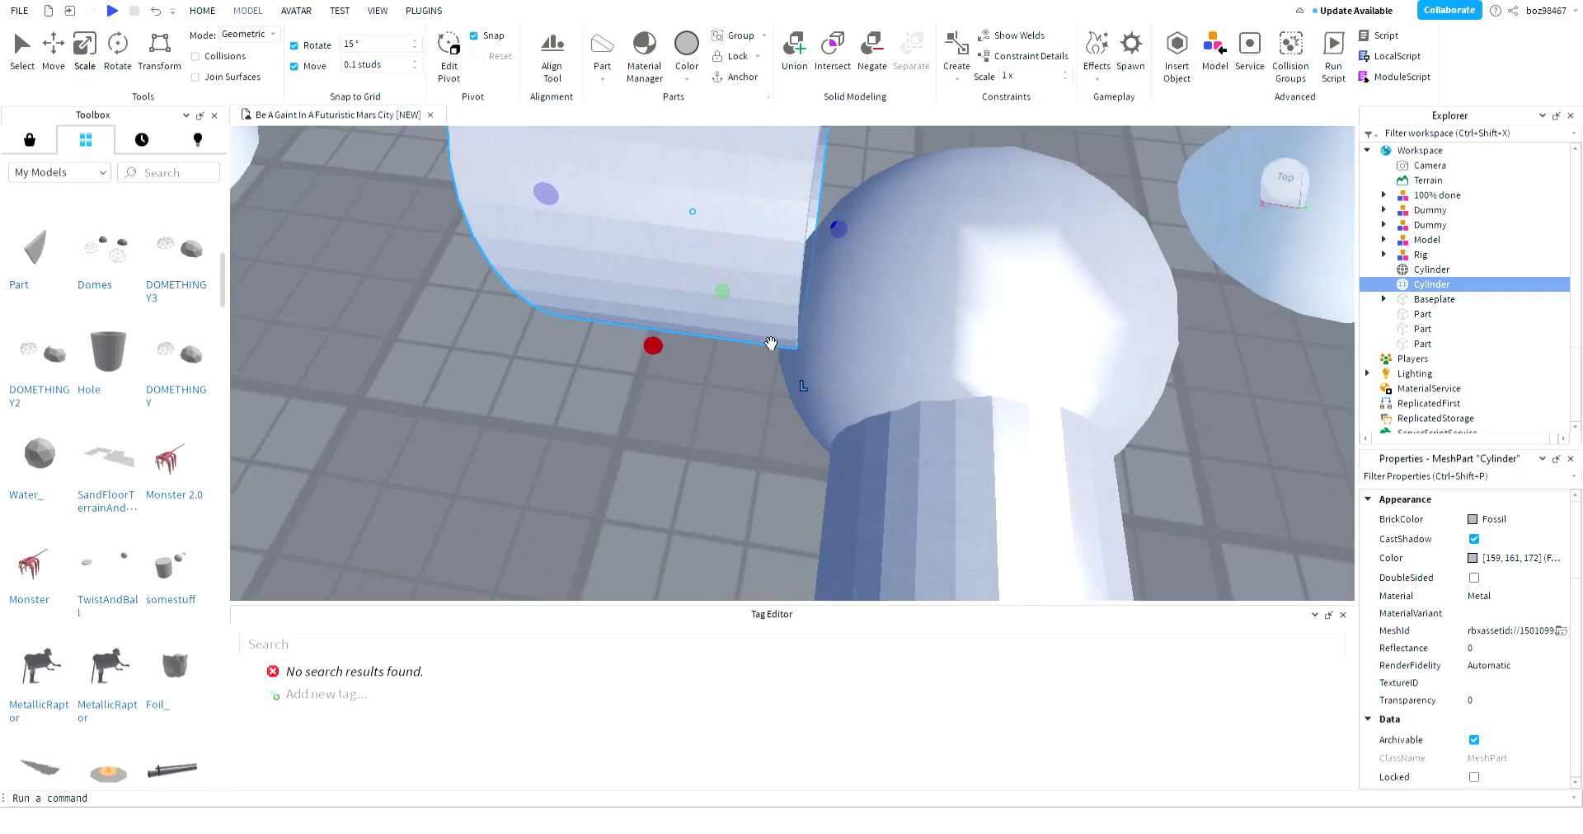
- Set move snapping to 0.5 studs, try shortening the copied cylinder, and undo that resize
{"action": "left_click", "coordinate": [117, 48]}
{"action": "left_click", "coordinate": [54, 48]}
{"action": "left_click", "coordinate": [84, 48]}
{"action": "type", "text": "0.5"}
{"action": "key", "text": "Return"}
{"action": "right_click_drag", "start_coordinate": [651, 283], "coordinate": [764, 357]}
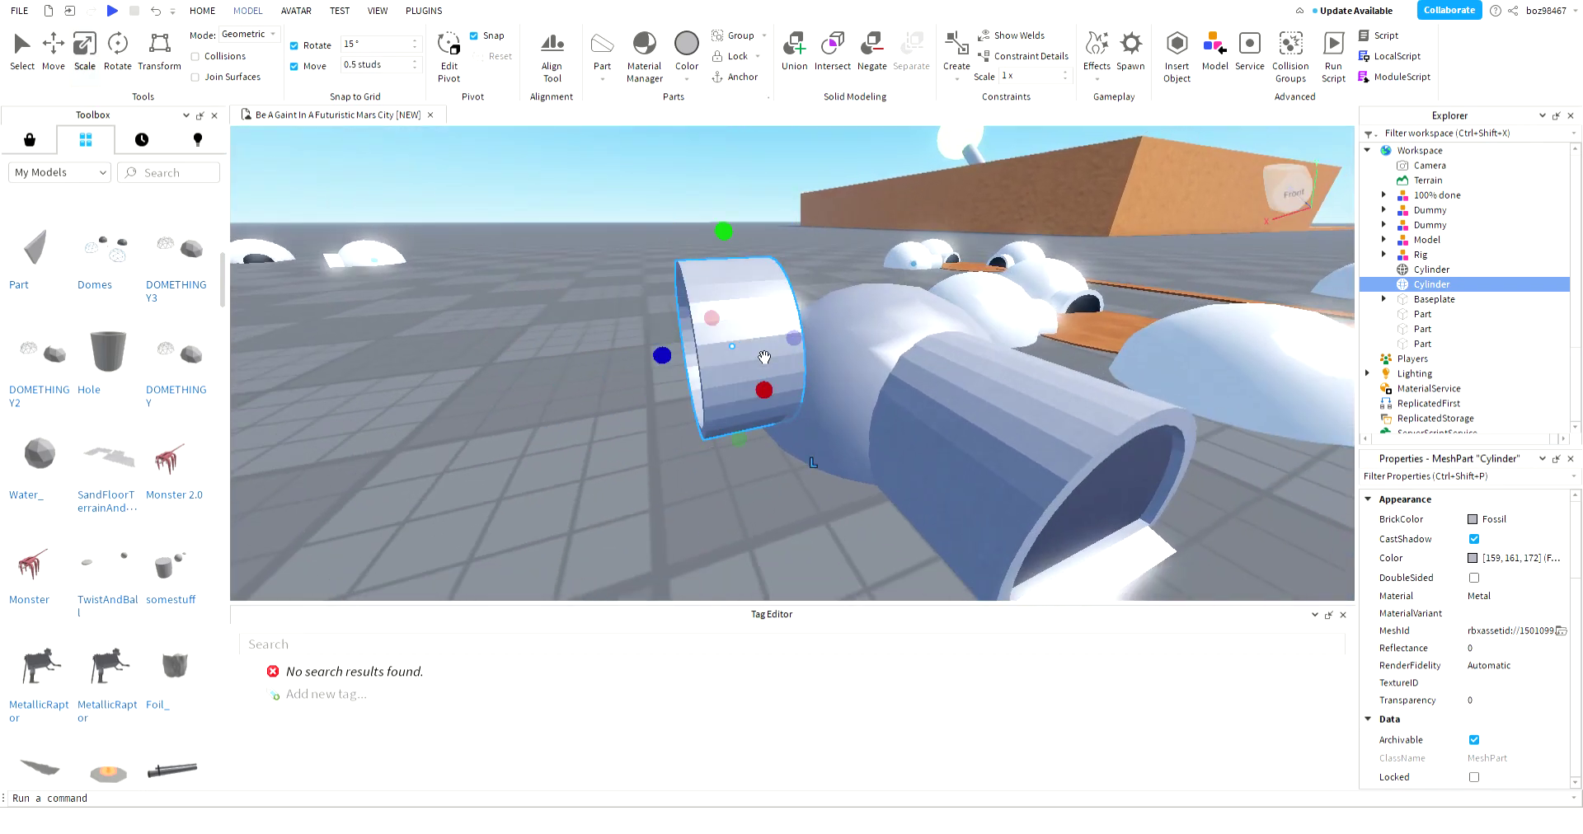
{"action": "left_click", "coordinate": [162, 12]}
- Set the copied cylinder's size to 1, 1, 1
{"action": "scroll", "coordinate": [1484, 660], "scroll_direction": "down", "scroll_amount": 4}
{"action": "left_click", "coordinate": [1512, 697]}
{"action": "type", "text": "1,1,"}
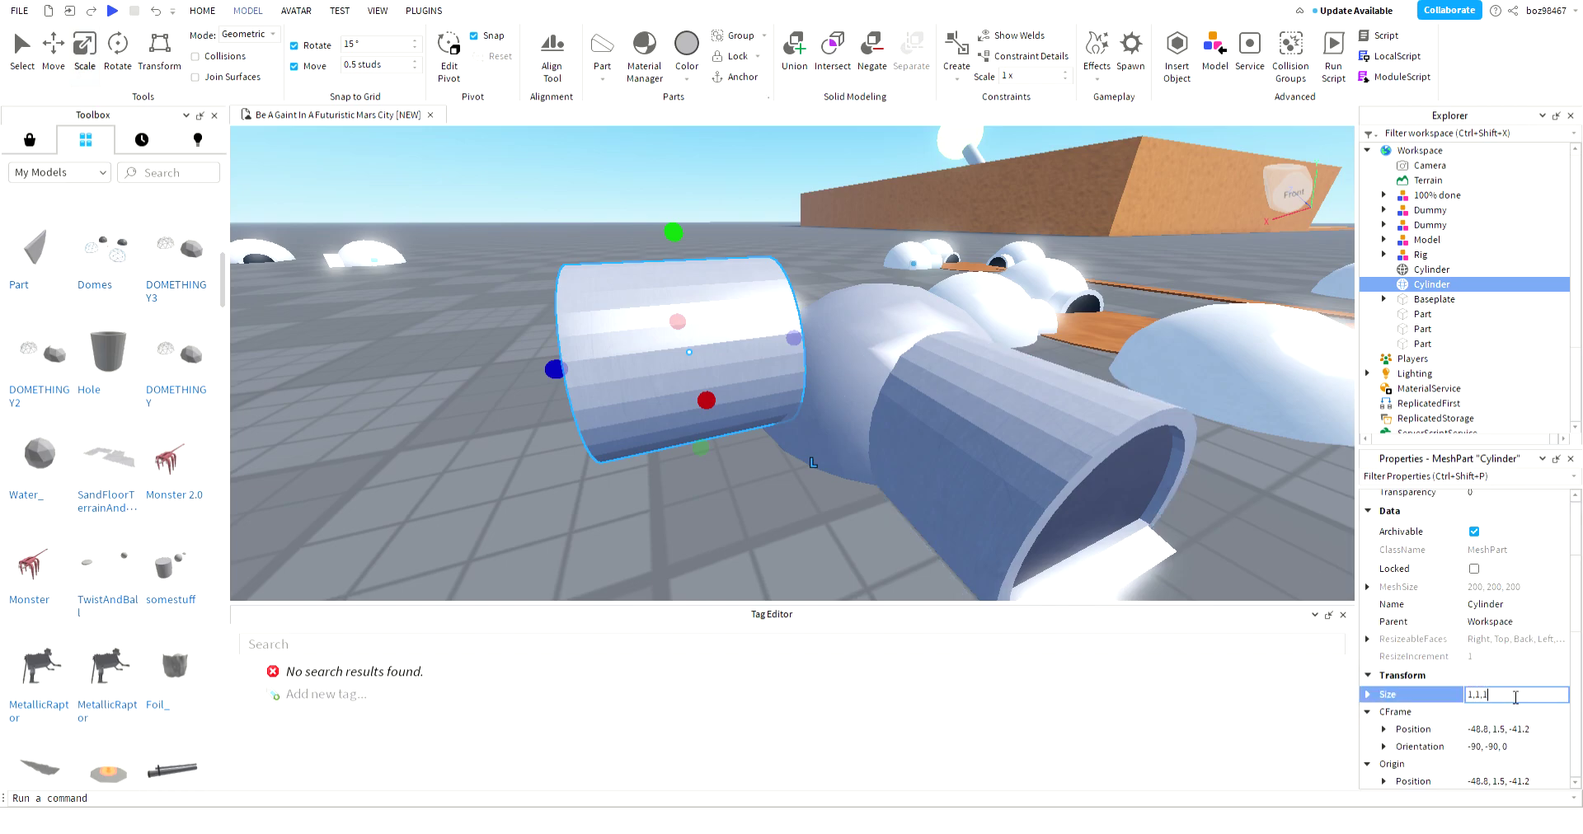
{"action": "type", "text": "1"}
{"action": "key", "text": "Return"}
- Move the small cylinder to the open ground near the Rig and set its size to 2, 2, 2
{"action": "left_click_drag", "start_coordinate": [726, 375], "coordinate": [965, 428]}
{"action": "right_click_drag", "start_coordinate": [965, 428], "coordinate": [817, 524]}
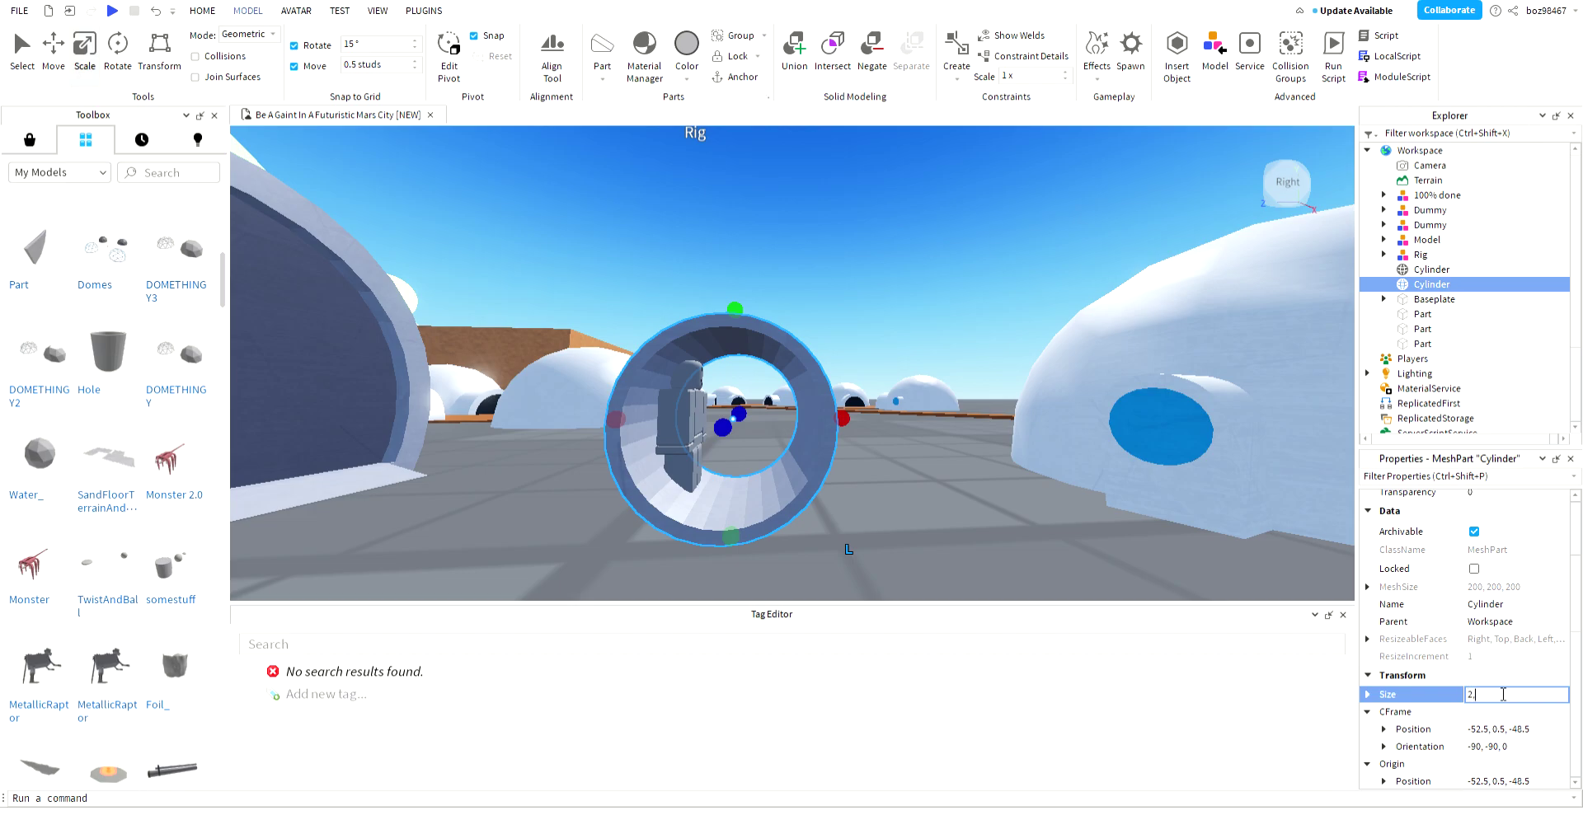
{"action": "key", "text": "Return"}
{"action": "right_click_drag", "start_coordinate": [934, 476], "coordinate": [830, 412]}
{"action": "scroll", "coordinate": [954, 494], "scroll_direction": "down", "scroll_amount": 3}
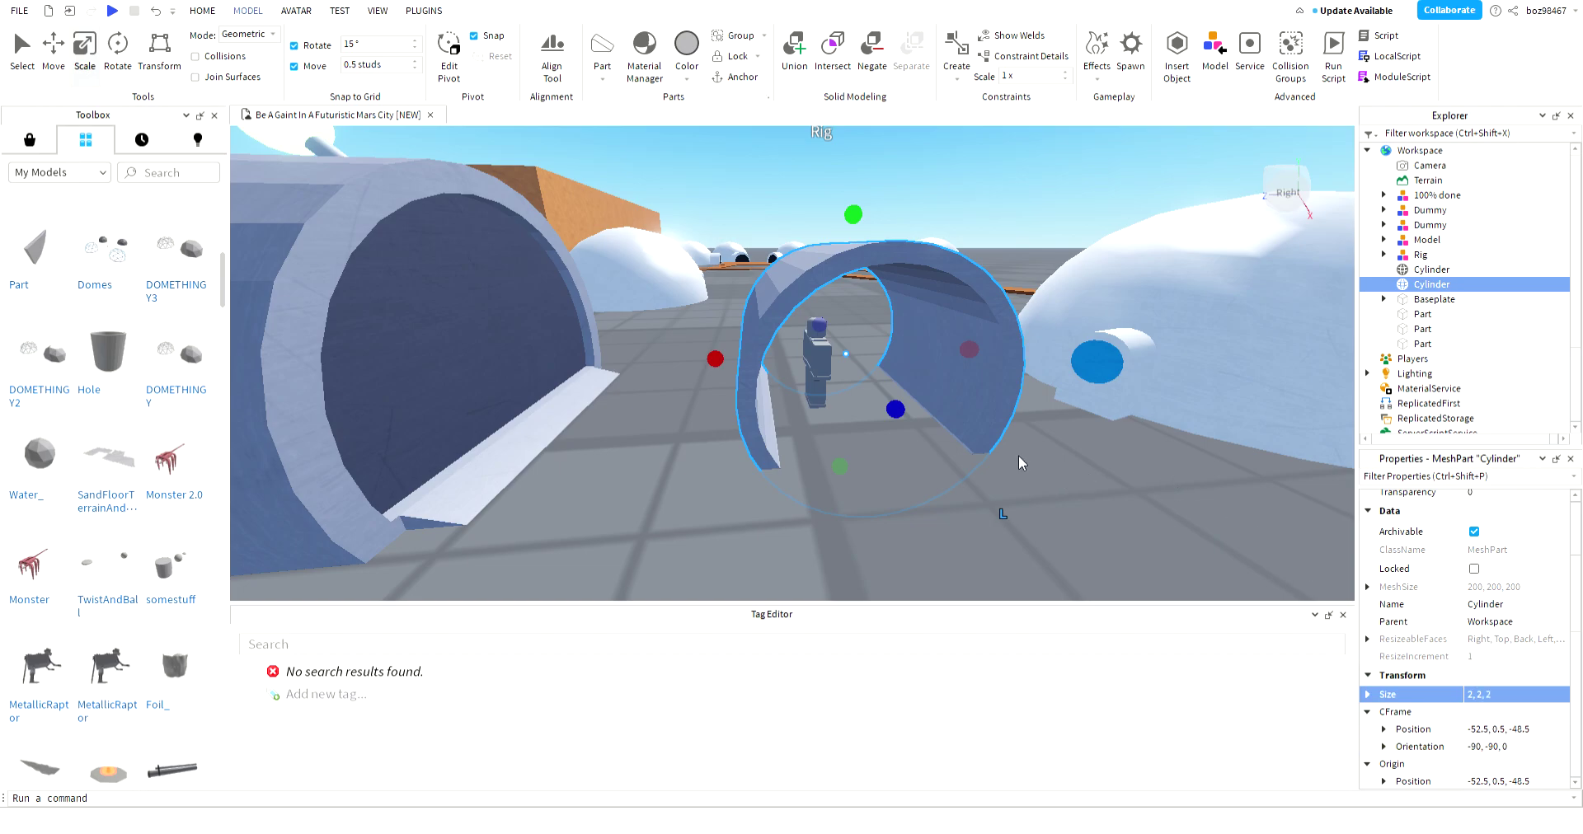
- Reposition the small cylinder to -52, 0.5, -48 so that its lower part sits below the ground
{"action": "left_click_drag", "start_coordinate": [1019, 462], "coordinate": [971, 496]}
{"action": "left_click", "coordinate": [60, 63]}
{"action": "right_click_drag", "start_coordinate": [866, 284], "coordinate": [860, 238]}
{"action": "scroll", "coordinate": [860, 237], "scroll_direction": "down", "scroll_amount": 3}
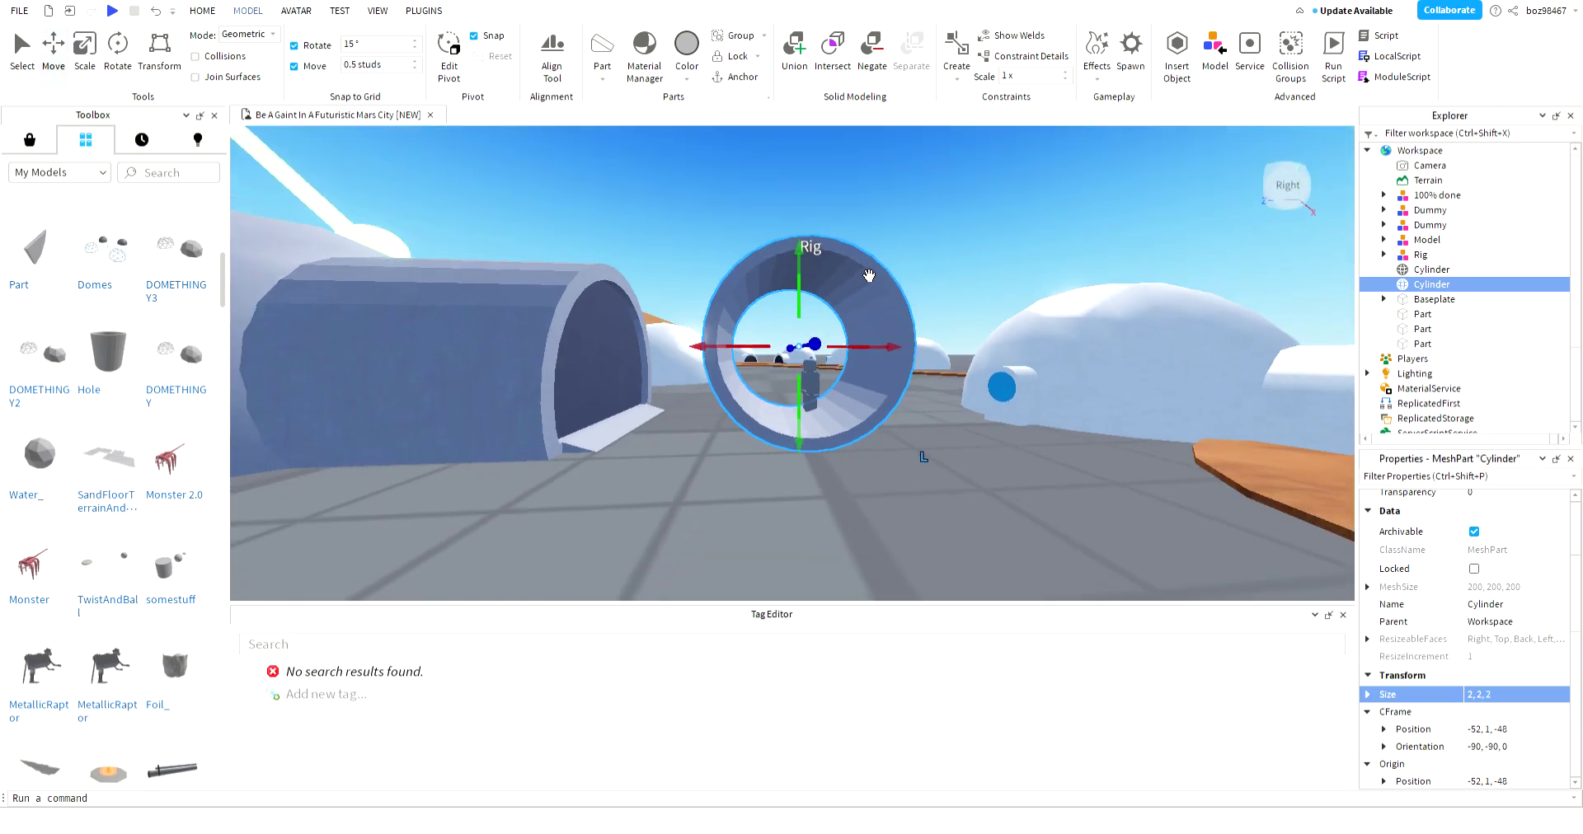
{"action": "left_click_drag", "start_coordinate": [833, 288], "coordinate": [811, 486]}
{"action": "right_click_drag", "start_coordinate": [940, 531], "coordinate": [781, 495]}
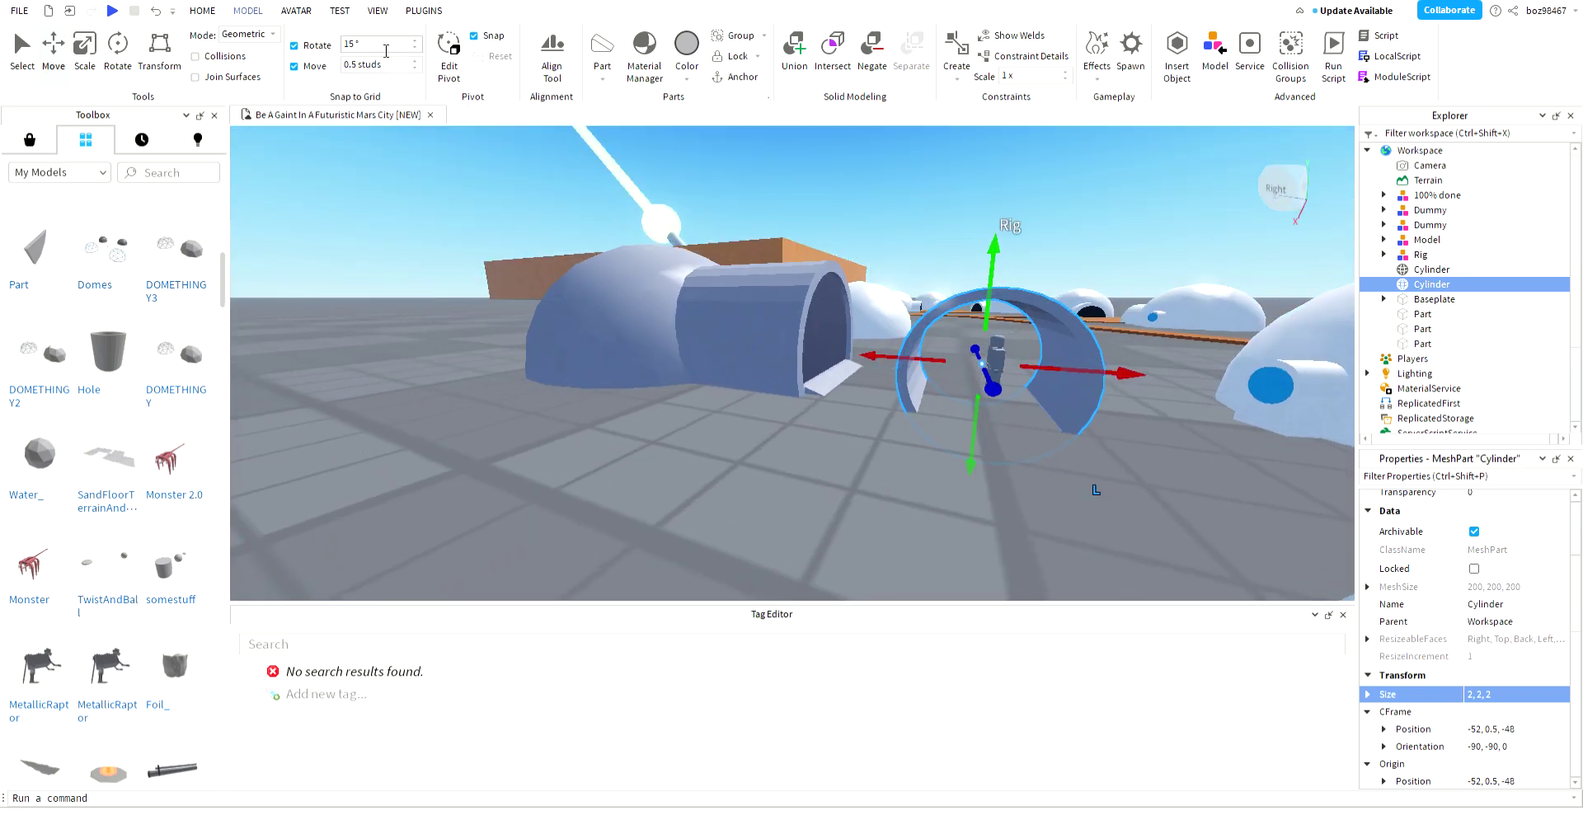
- Move the small cylinder to the dome's side so that one end is embedded in the dome wall
{"action": "right_click_drag", "start_coordinate": [933, 413], "coordinate": [937, 388]}
{"action": "key", "text": "a"}
{"action": "left_click_drag", "start_coordinate": [937, 386], "coordinate": [843, 371]}
{"action": "scroll", "coordinate": [919, 429], "scroll_direction": "up", "scroll_amount": 5}
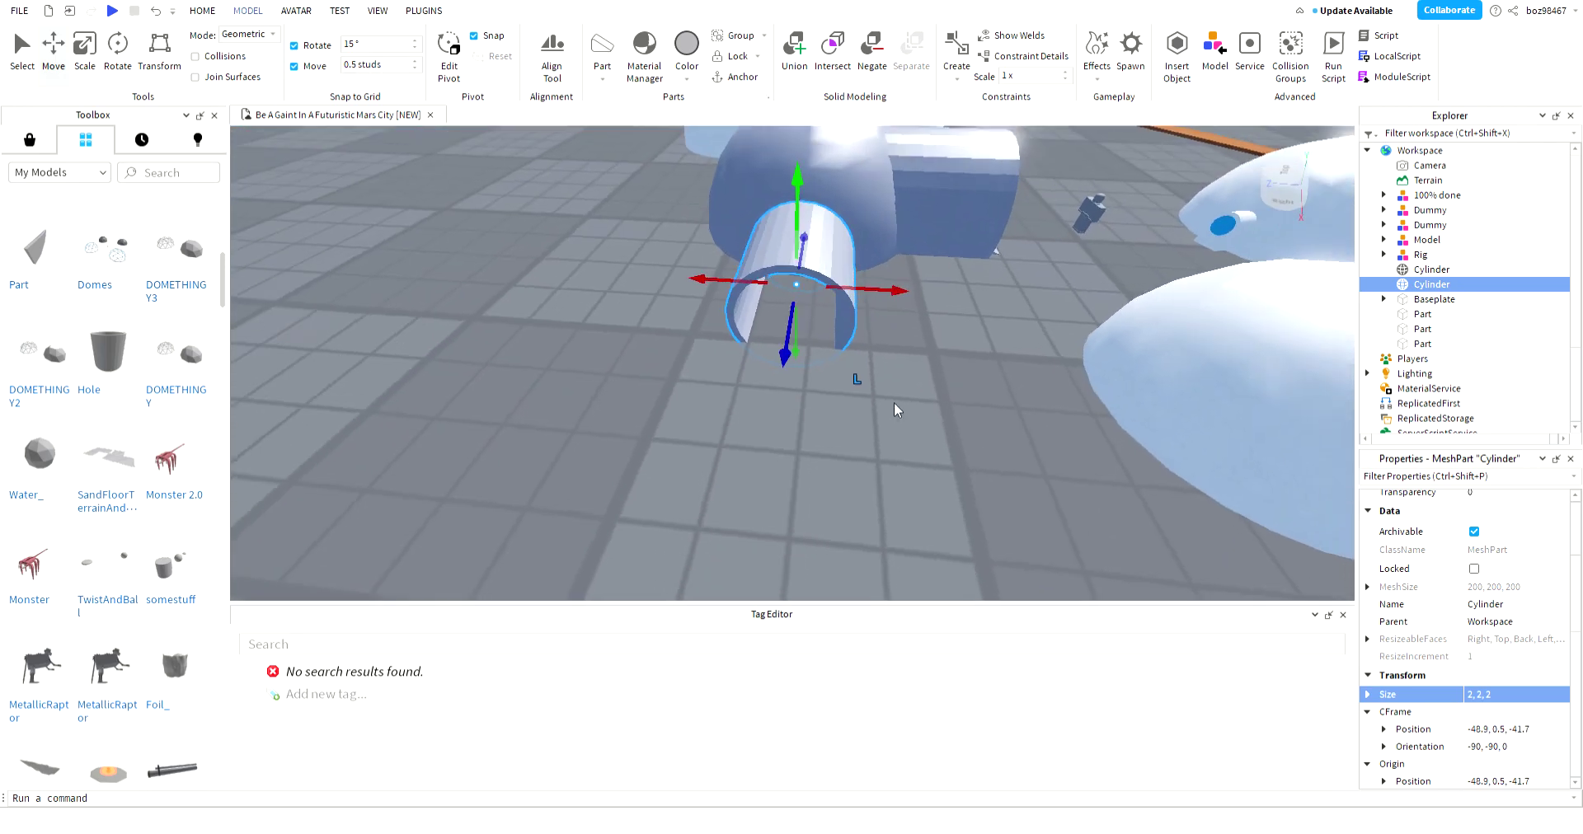
{"action": "right_click_drag", "start_coordinate": [895, 404], "coordinate": [919, 431]}
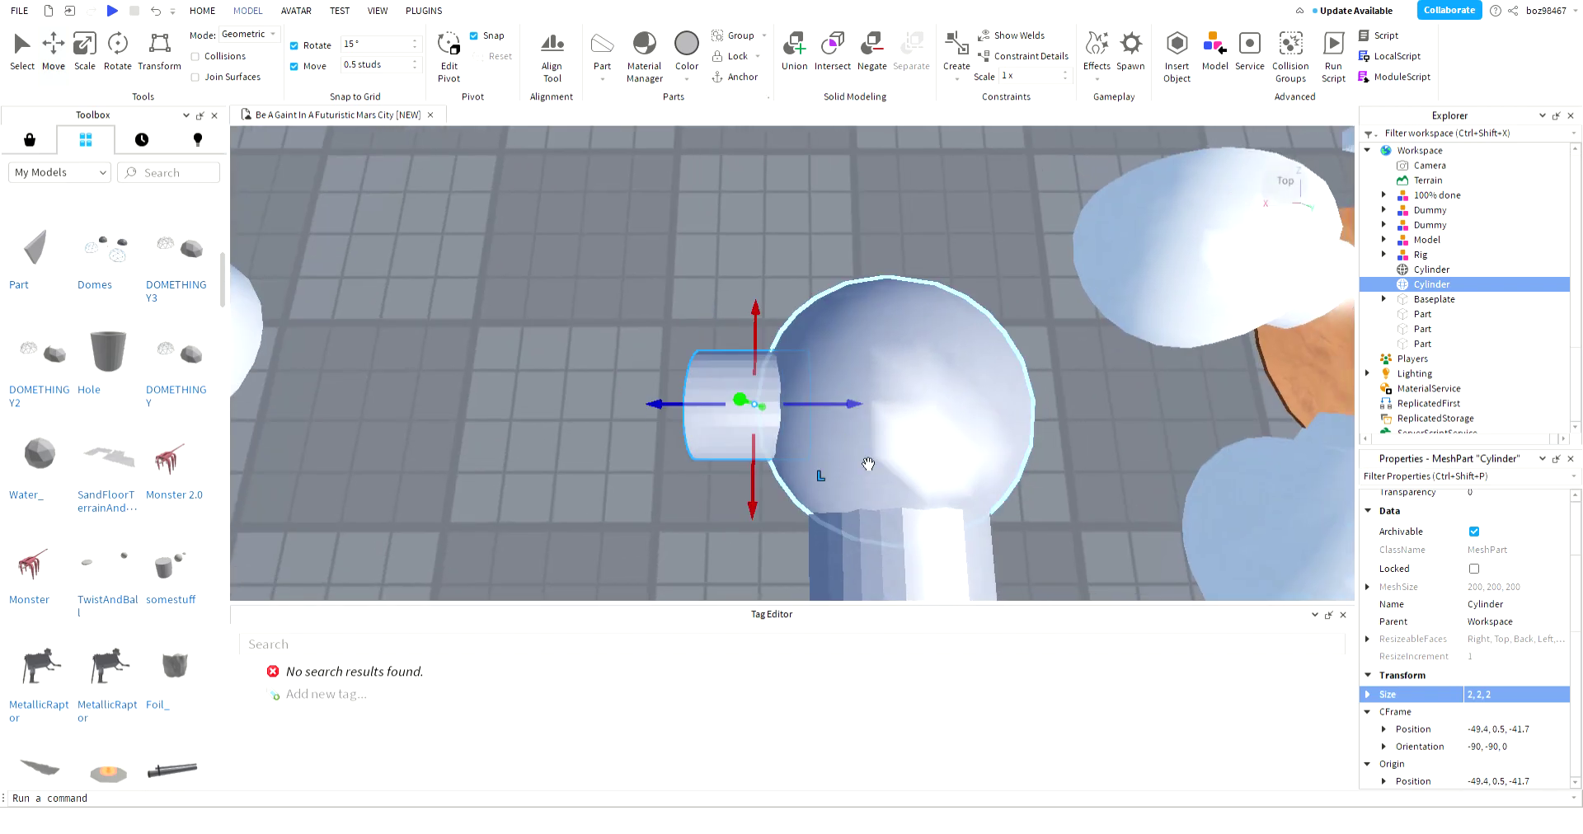
{"action": "left_click_drag", "start_coordinate": [641, 406], "coordinate": [668, 410]}
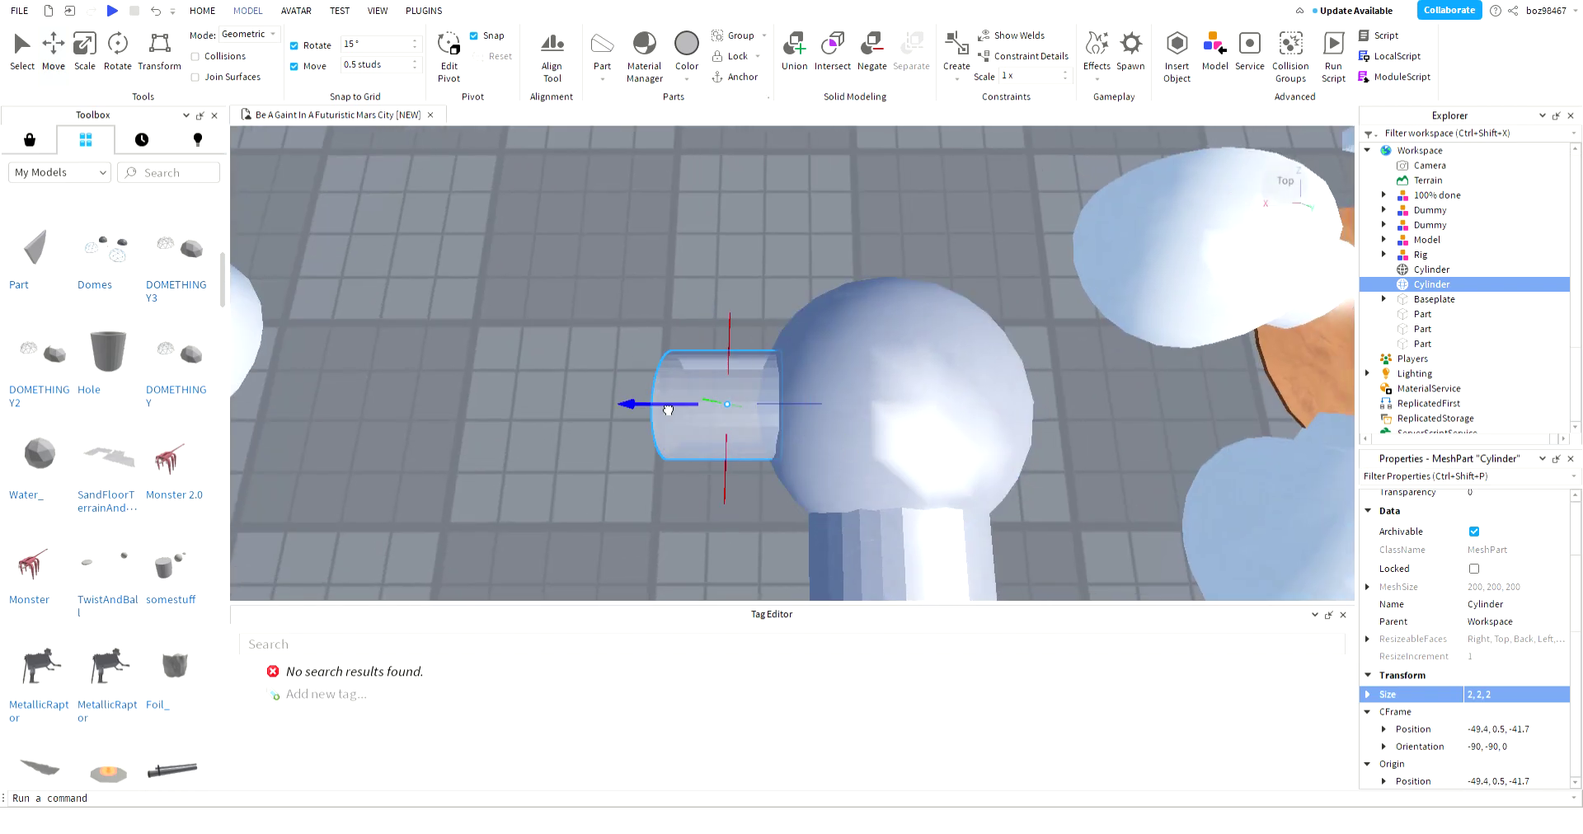
{"action": "left_click", "coordinate": [645, 523]}
- Duplicate the dome sphere and move the copy to the outer end of the small connecting cylinder
{"action": "right_click_drag", "start_coordinate": [645, 523], "coordinate": [847, 377]}
{"action": "left_click", "coordinate": [909, 318]}
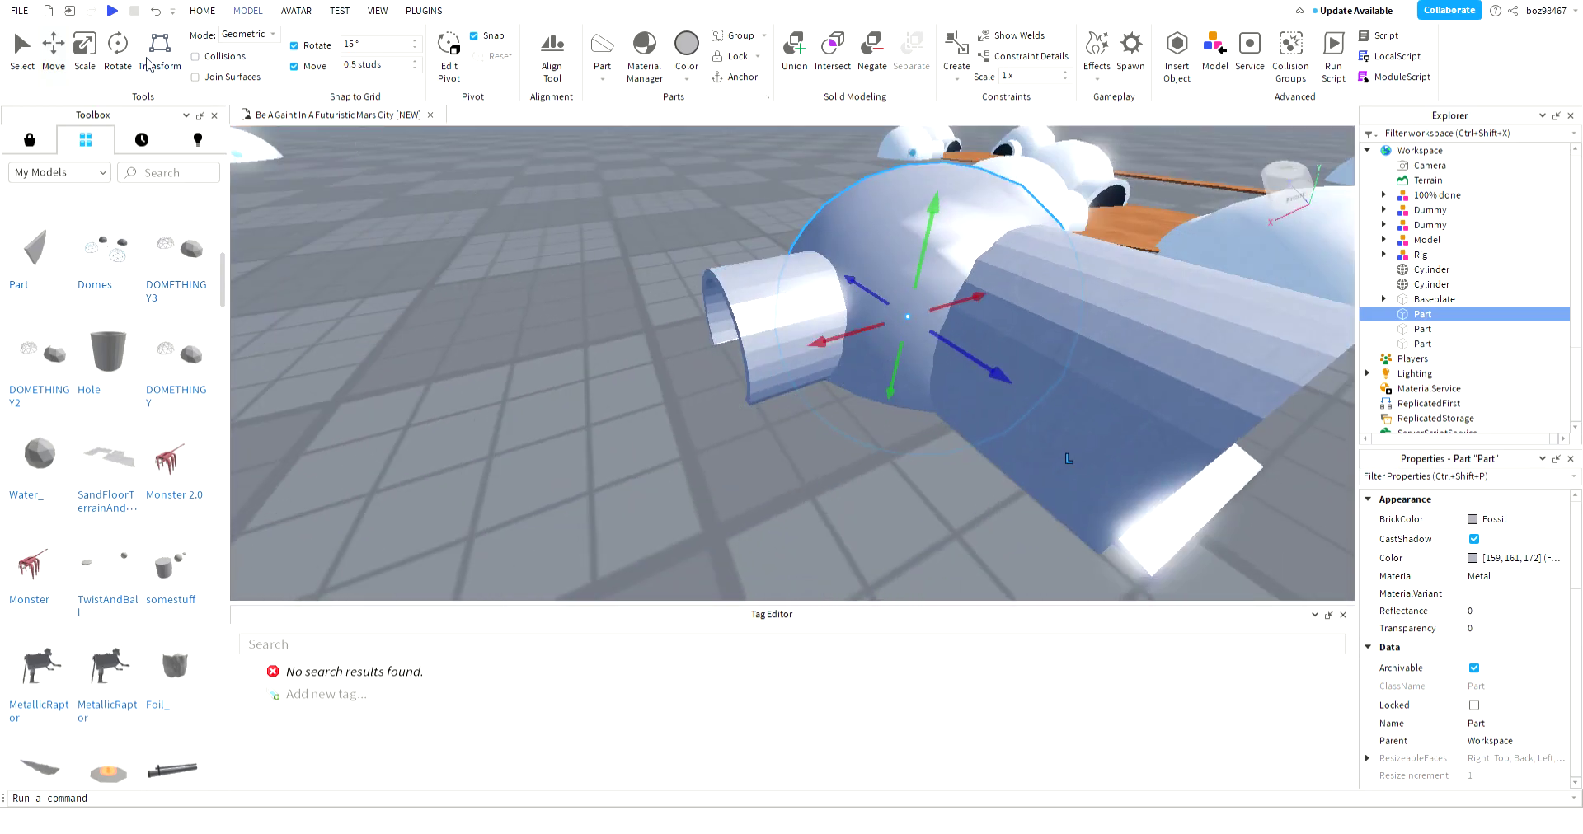
{"action": "key", "text": "ctrl+d"}
{"action": "left_click_drag", "start_coordinate": [843, 340], "coordinate": [437, 407]}
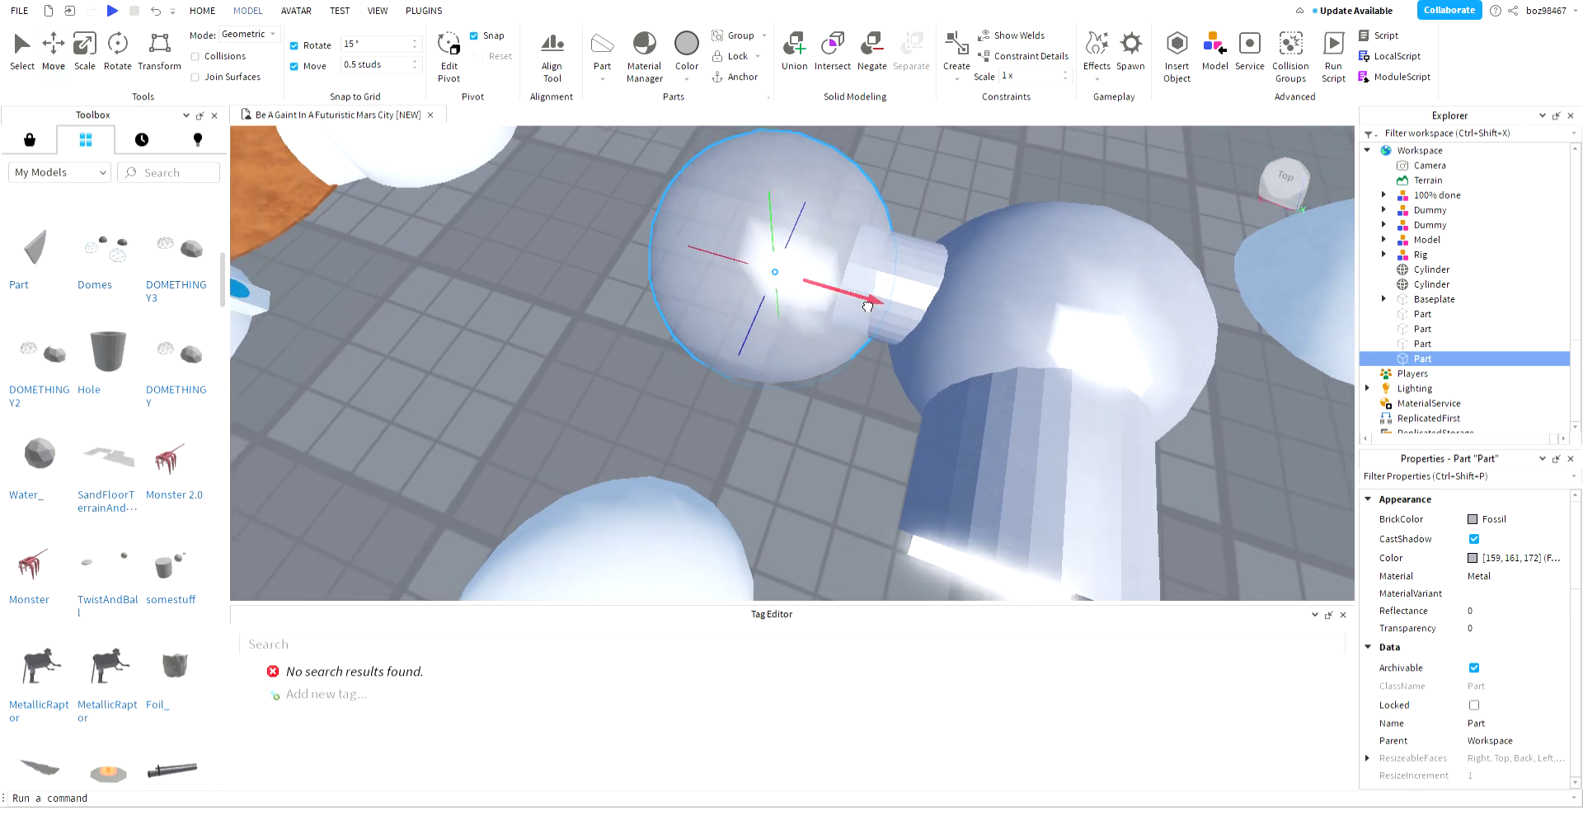
{"action": "right_click_drag", "start_coordinate": [888, 325], "coordinate": [769, 370]}
{"action": "key", "text": "ctrl+3"}
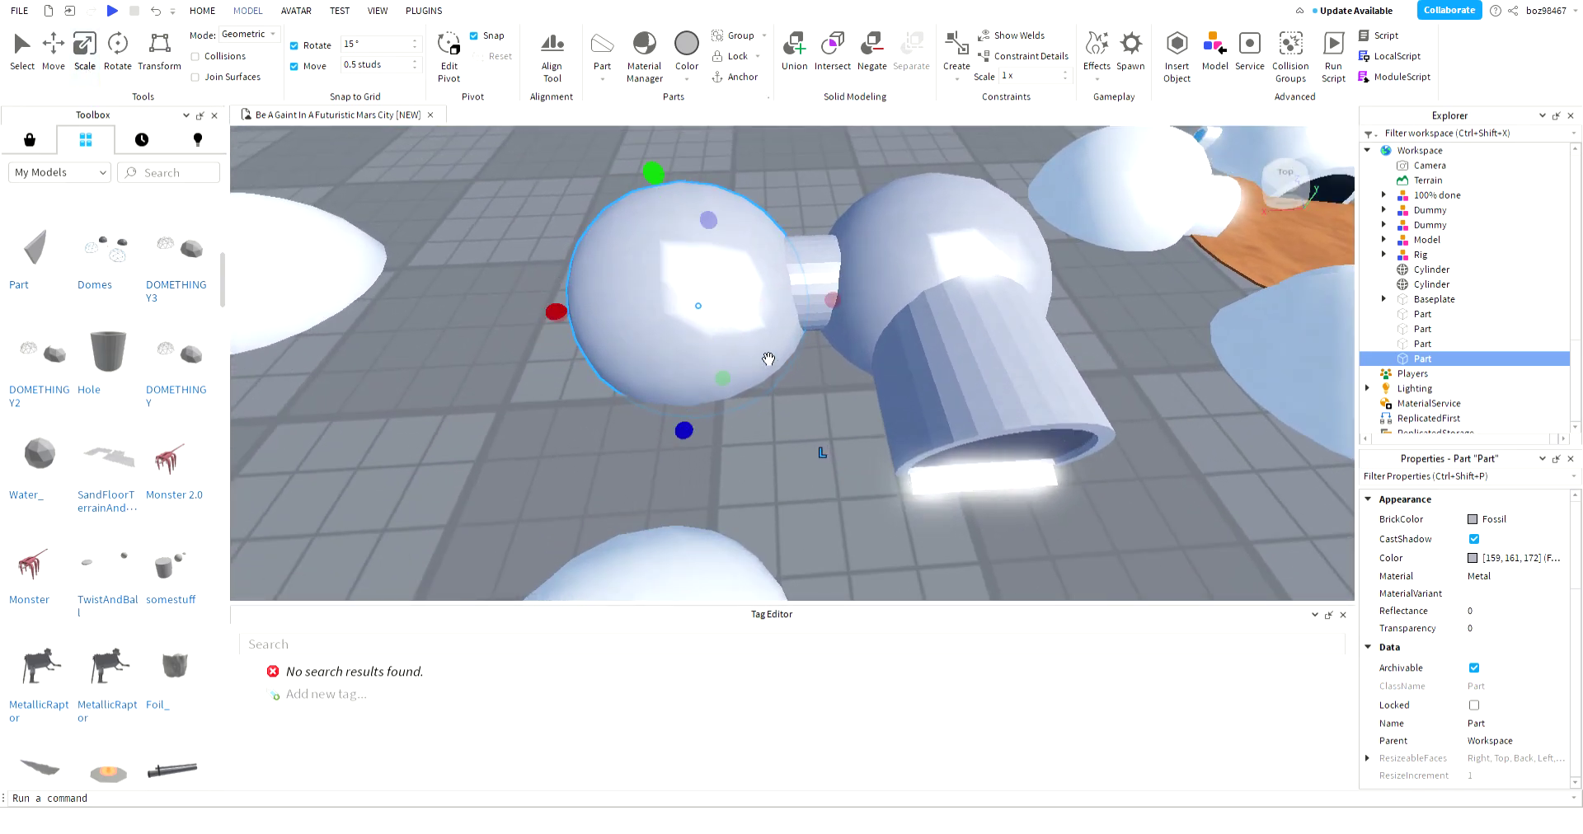
- Delete the second dome and set the small connecting cylinder's size to 2, 4, 2
{"action": "key", "text": "Delete"}
{"action": "left_click", "coordinate": [1432, 283]}
{"action": "scroll", "coordinate": [1468, 627], "scroll_direction": "down", "scroll_amount": 5}
{"action": "left_click", "coordinate": [1489, 695]}
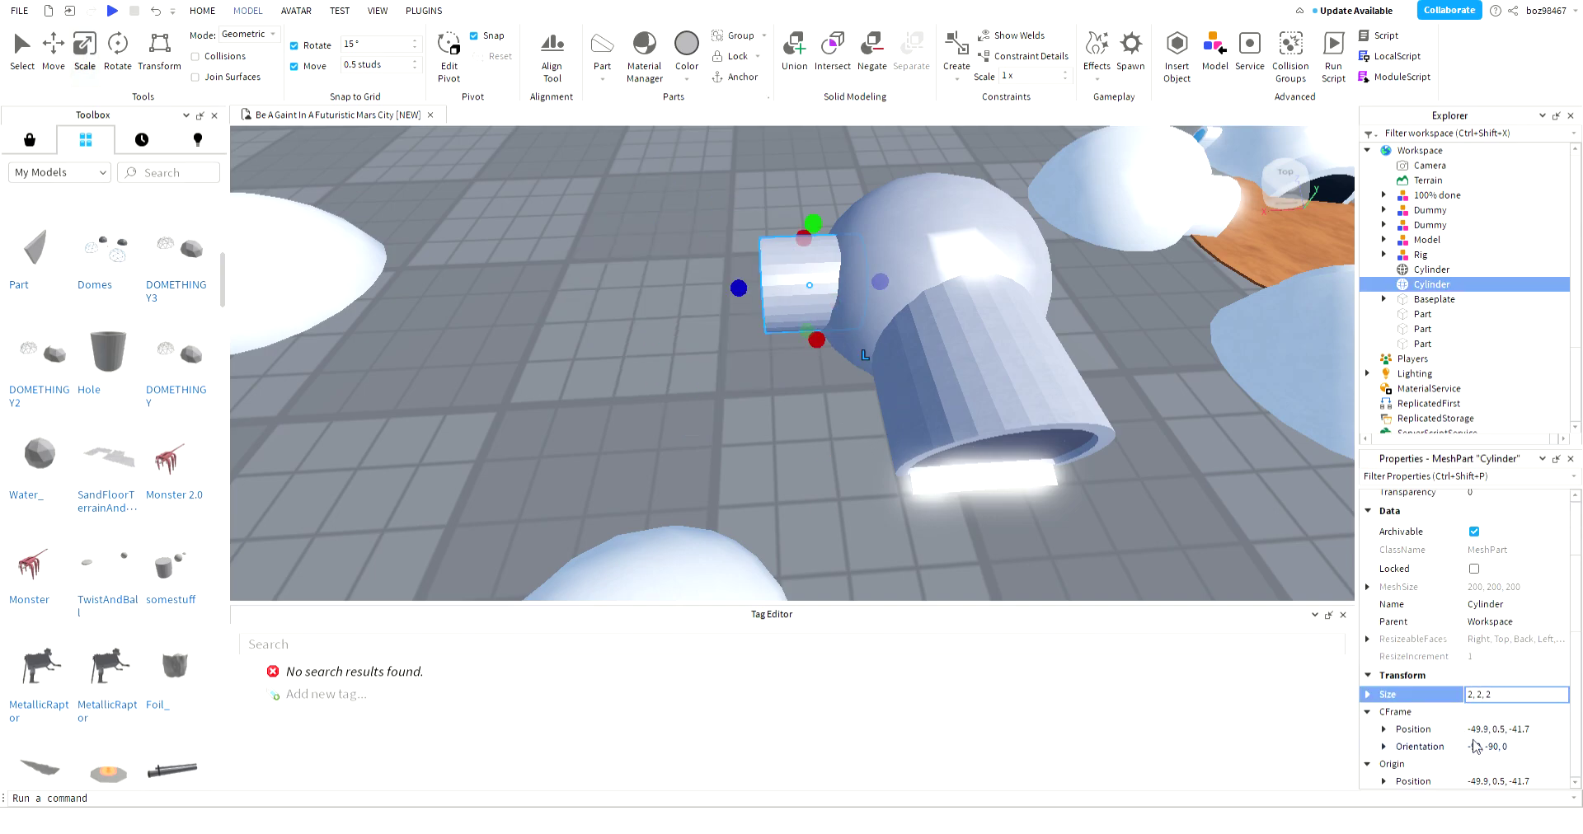
{"action": "key", "text": "Return"}
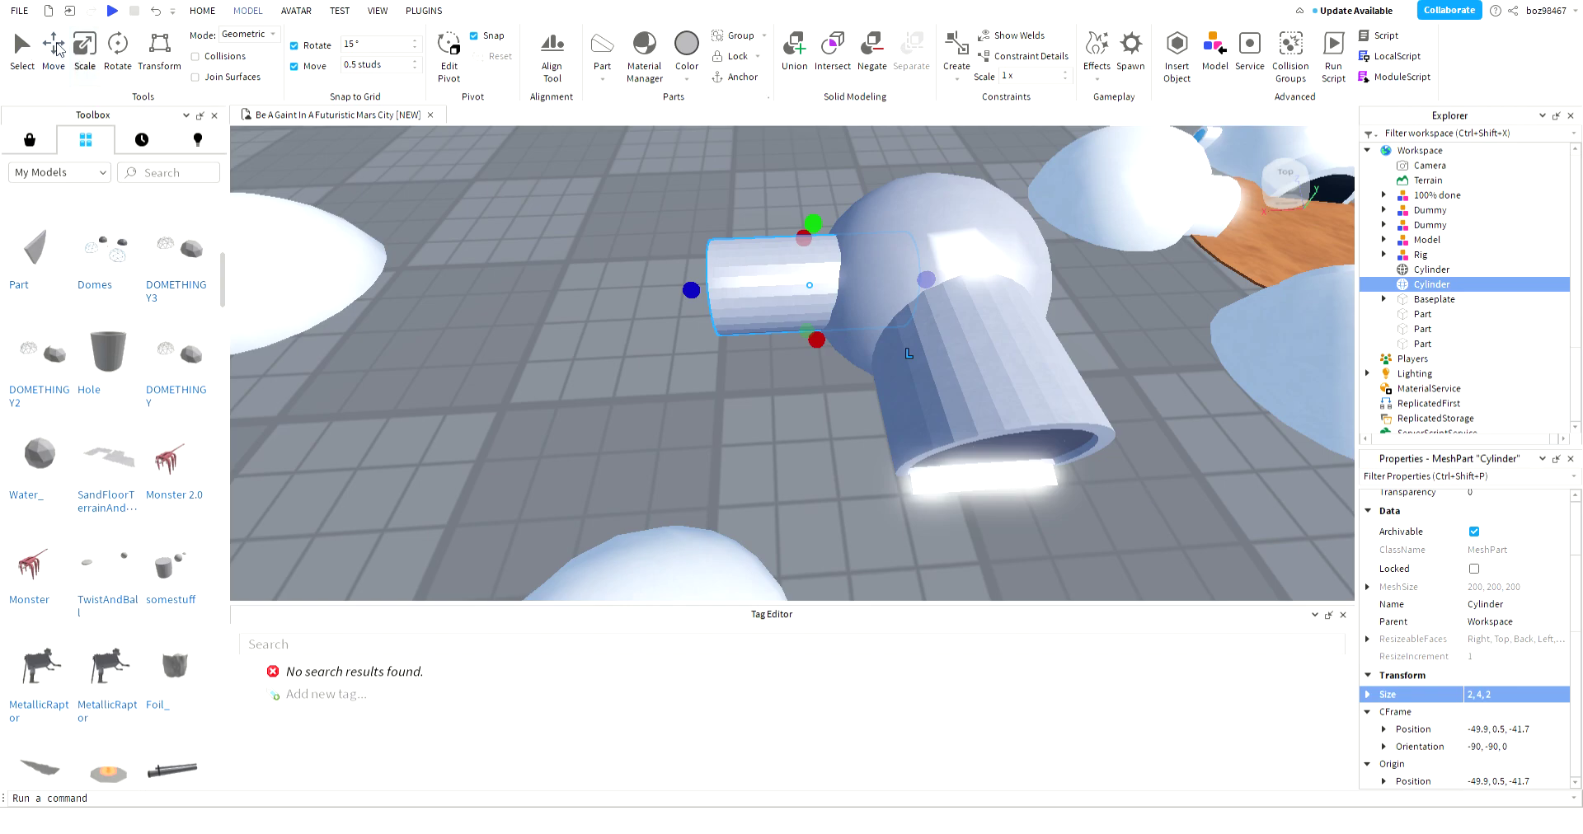
- Slide the lengthened connecting cylinder outward so that only its inner end stays embedded in the dome wall
{"action": "left_click", "coordinate": [55, 48]}
{"action": "left_click_drag", "start_coordinate": [781, 290], "coordinate": [737, 288]}
{"action": "left_click_drag", "start_coordinate": [871, 284], "coordinate": [853, 293]}
{"action": "right_click_drag", "start_coordinate": [856, 323], "coordinate": [866, 344]}
{"action": "left_click_drag", "start_coordinate": [841, 334], "coordinate": [865, 343]}
{"action": "left_click", "coordinate": [820, 398]}
- Duplicate the main dome sphere and scale the copy down to 4, 4, 4
{"action": "left_click", "coordinate": [922, 362]}
{"action": "key", "text": "ctrl+d"}
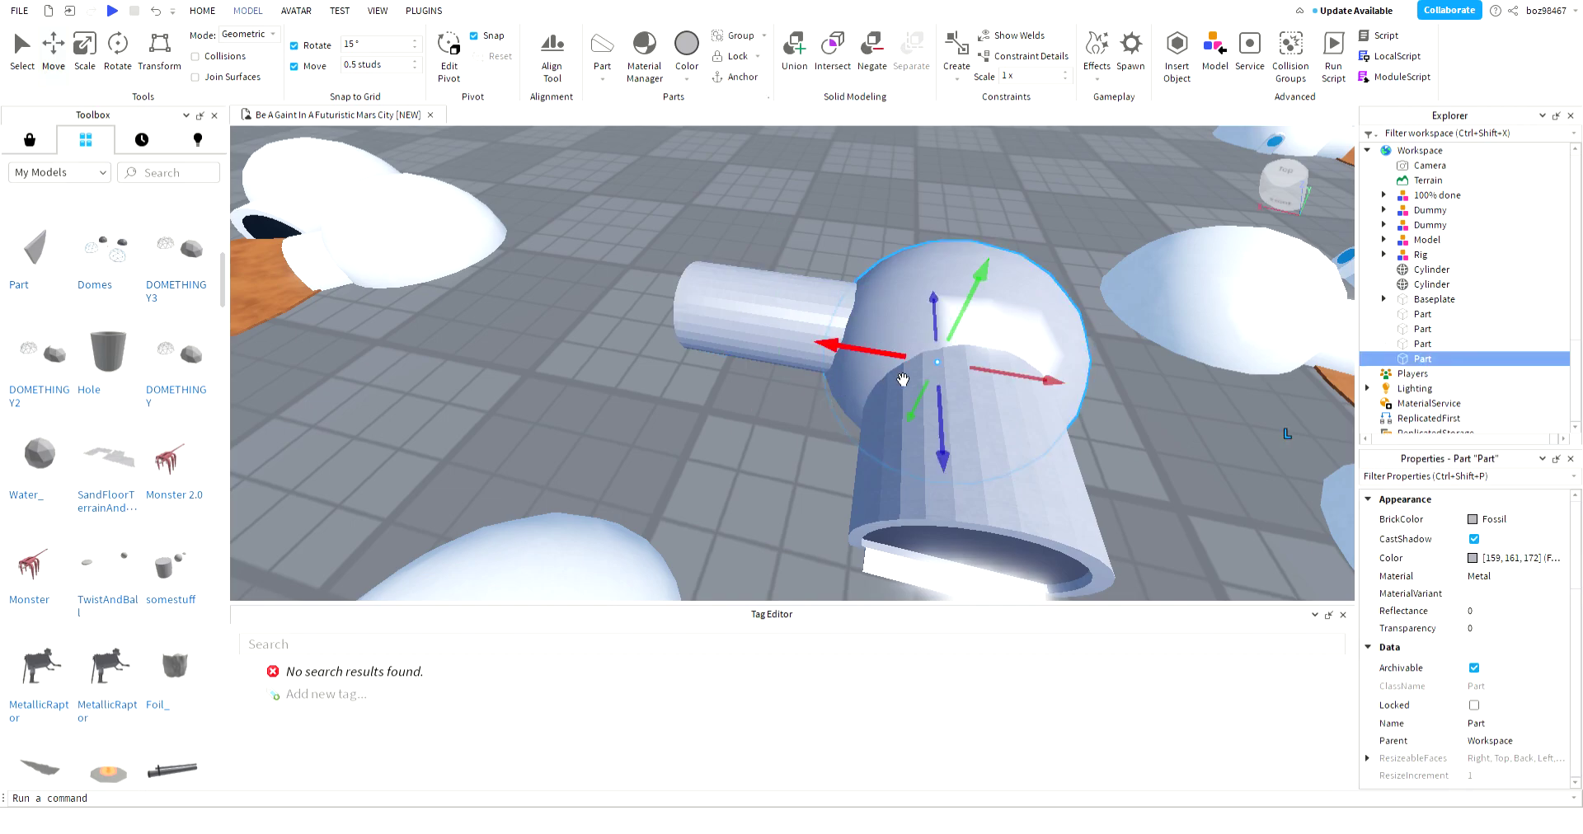
{"action": "left_click", "coordinate": [95, 50]}
{"action": "right_click_drag", "start_coordinate": [796, 359], "coordinate": [844, 374]}
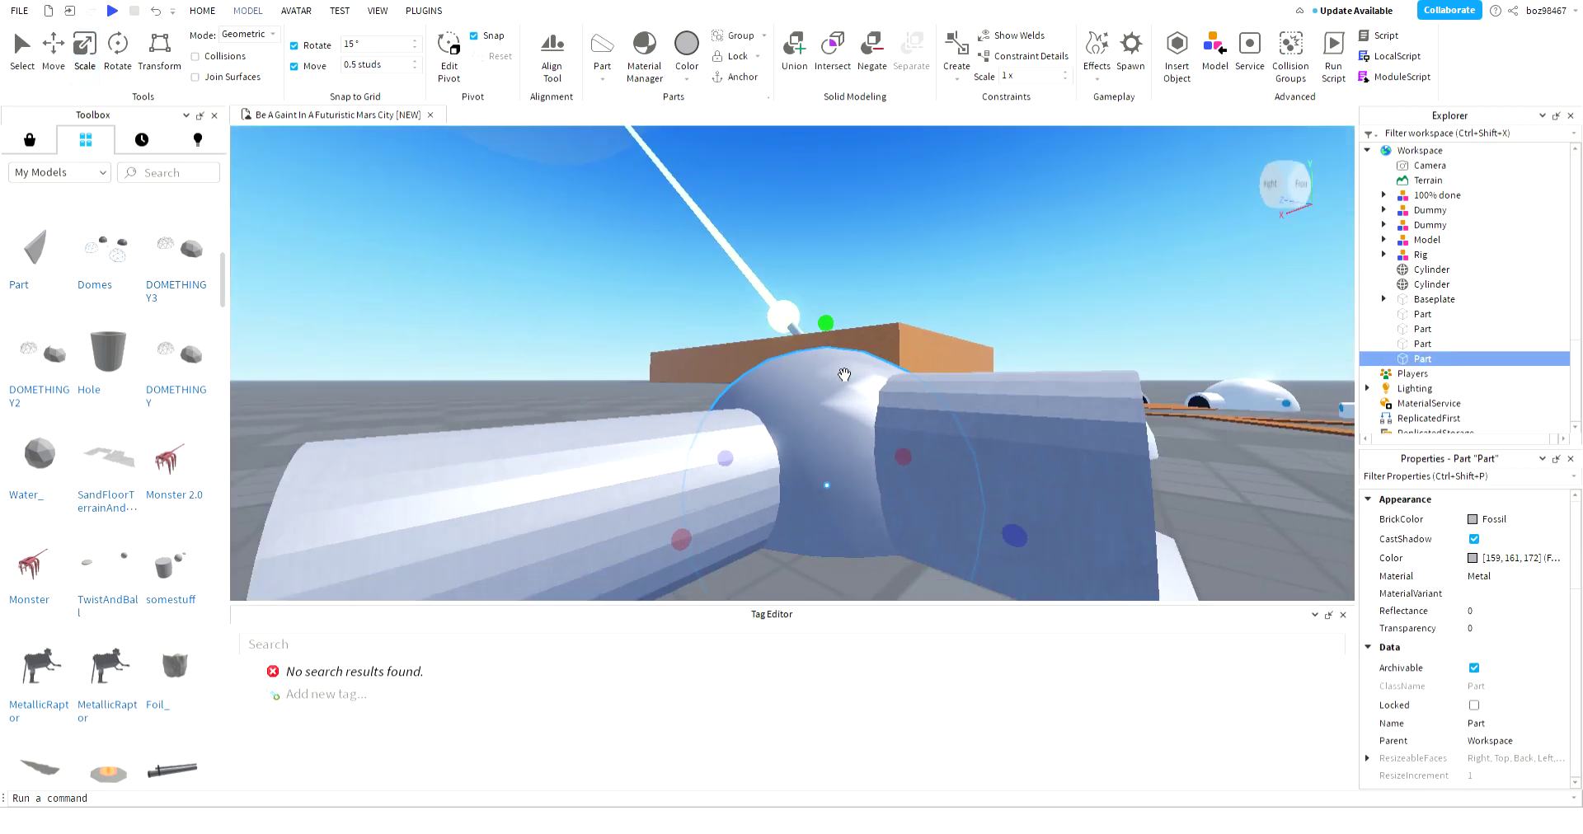
{"action": "left_click_drag", "start_coordinate": [826, 322], "coordinate": [827, 353]}
{"action": "right_click_drag", "start_coordinate": [858, 449], "coordinate": [862, 468]}
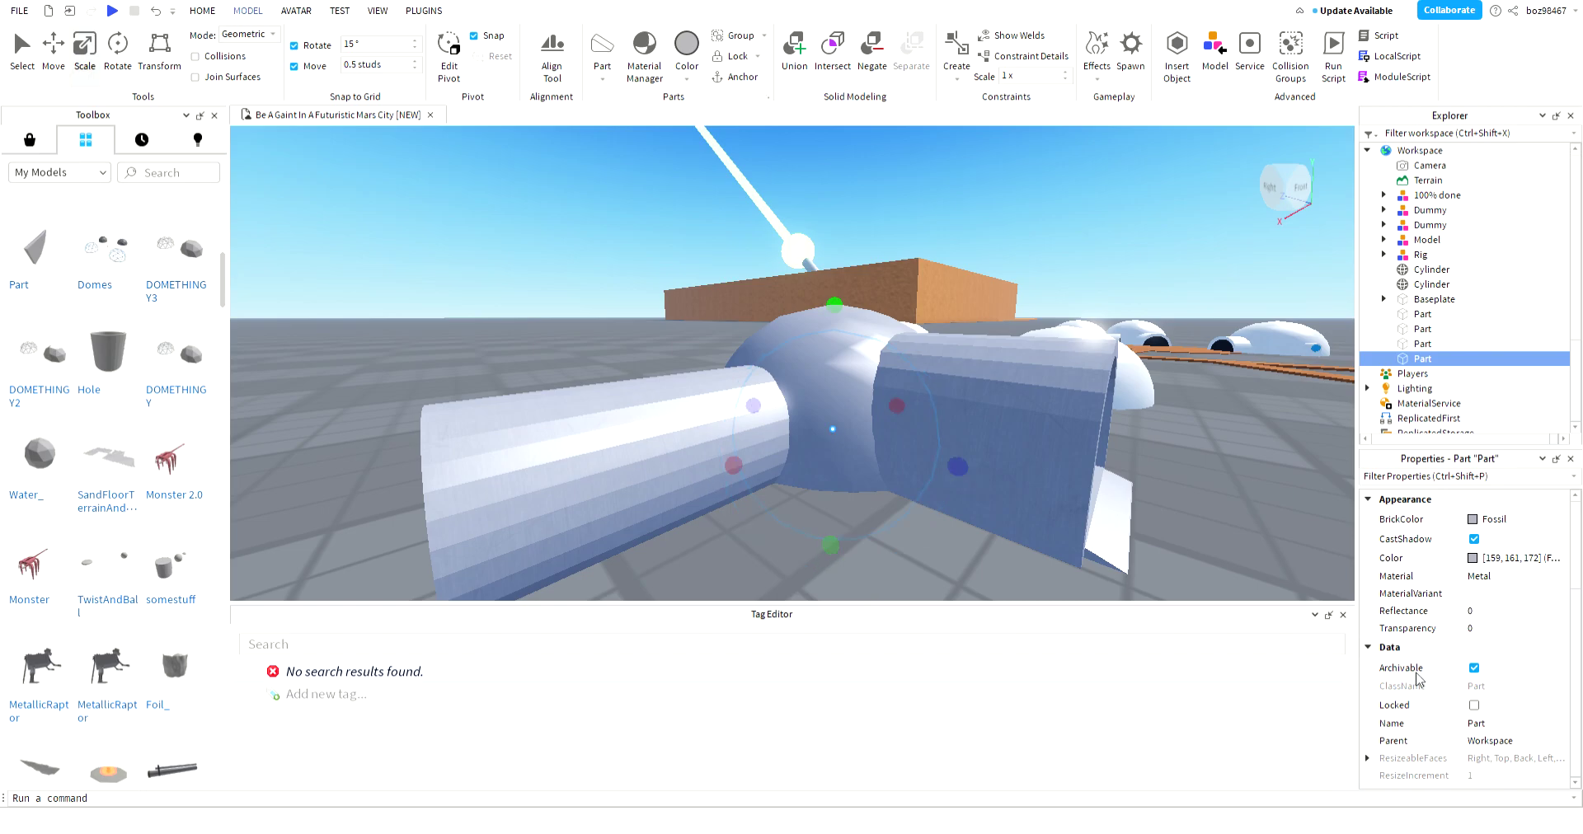
- Move the smaller dome copy to the outer end of the connecting cylinder
{"action": "scroll", "coordinate": [1439, 679], "scroll_direction": "down", "scroll_amount": 3}
{"action": "left_click", "coordinate": [58, 60]}
{"action": "right_click_drag", "start_coordinate": [830, 401], "coordinate": [809, 404]}
{"action": "left_click_drag", "start_coordinate": [853, 450], "coordinate": [357, 508]}
{"action": "mouse_move", "coordinate": [639, 520]}
{"action": "left_mouse_down"}
{"action": "mouse_move", "coordinate": [571, 487]}
{"action": "mouse_move", "coordinate": [615, 502]}
{"action": "left_mouse_up"}
{"action": "left_click", "coordinate": [739, 505]}
- Nudge the smaller dome along the connecting cylinder toward the main dome so that it overlaps the cylinder's end more
{"action": "right_click_drag", "start_coordinate": [742, 506], "coordinate": [768, 533]}
{"action": "scroll", "coordinate": [769, 533], "scroll_direction": "down", "scroll_amount": 3}
{"action": "scroll", "coordinate": [768, 531], "scroll_direction": "down", "scroll_amount": 3}
{"action": "right_click_drag", "start_coordinate": [853, 431], "coordinate": [682, 306]}
{"action": "scroll", "coordinate": [829, 409], "scroll_direction": "up", "scroll_amount": 3}
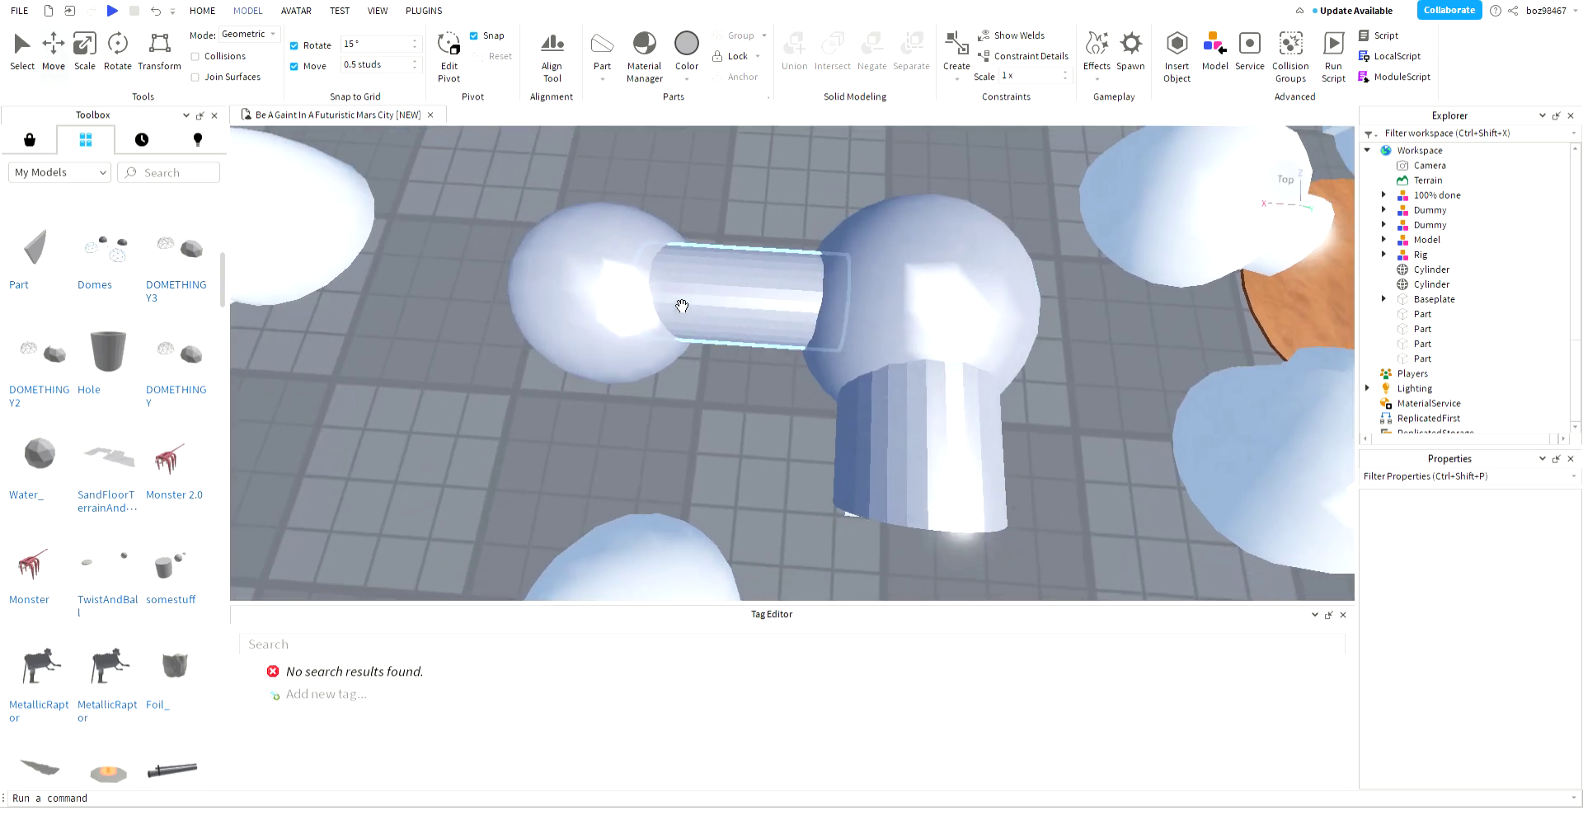
{"action": "left_click", "coordinate": [682, 305]}
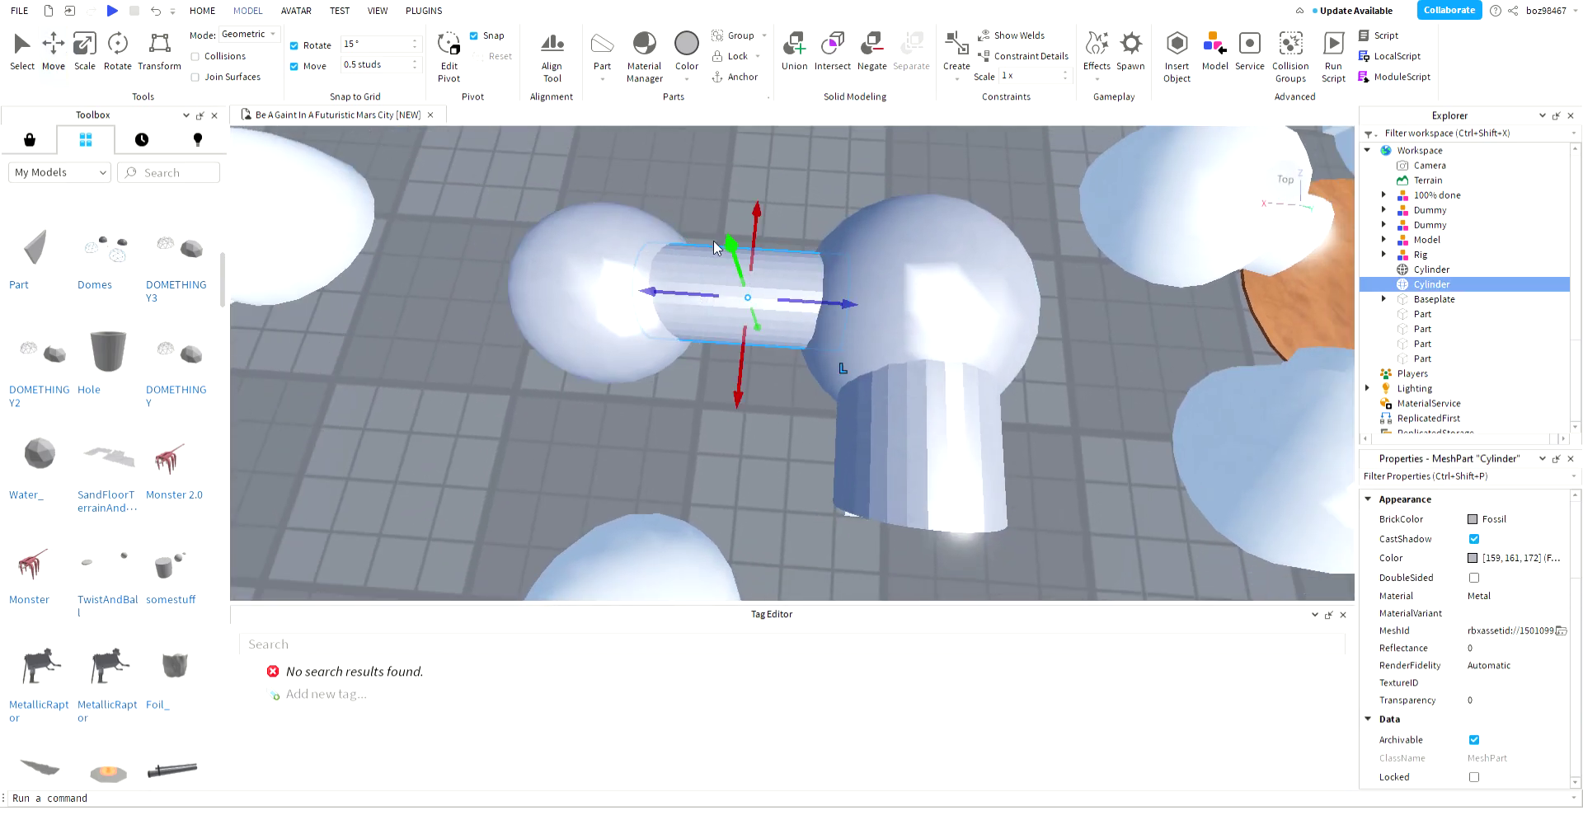
{"action": "left_click", "coordinate": [676, 327]}
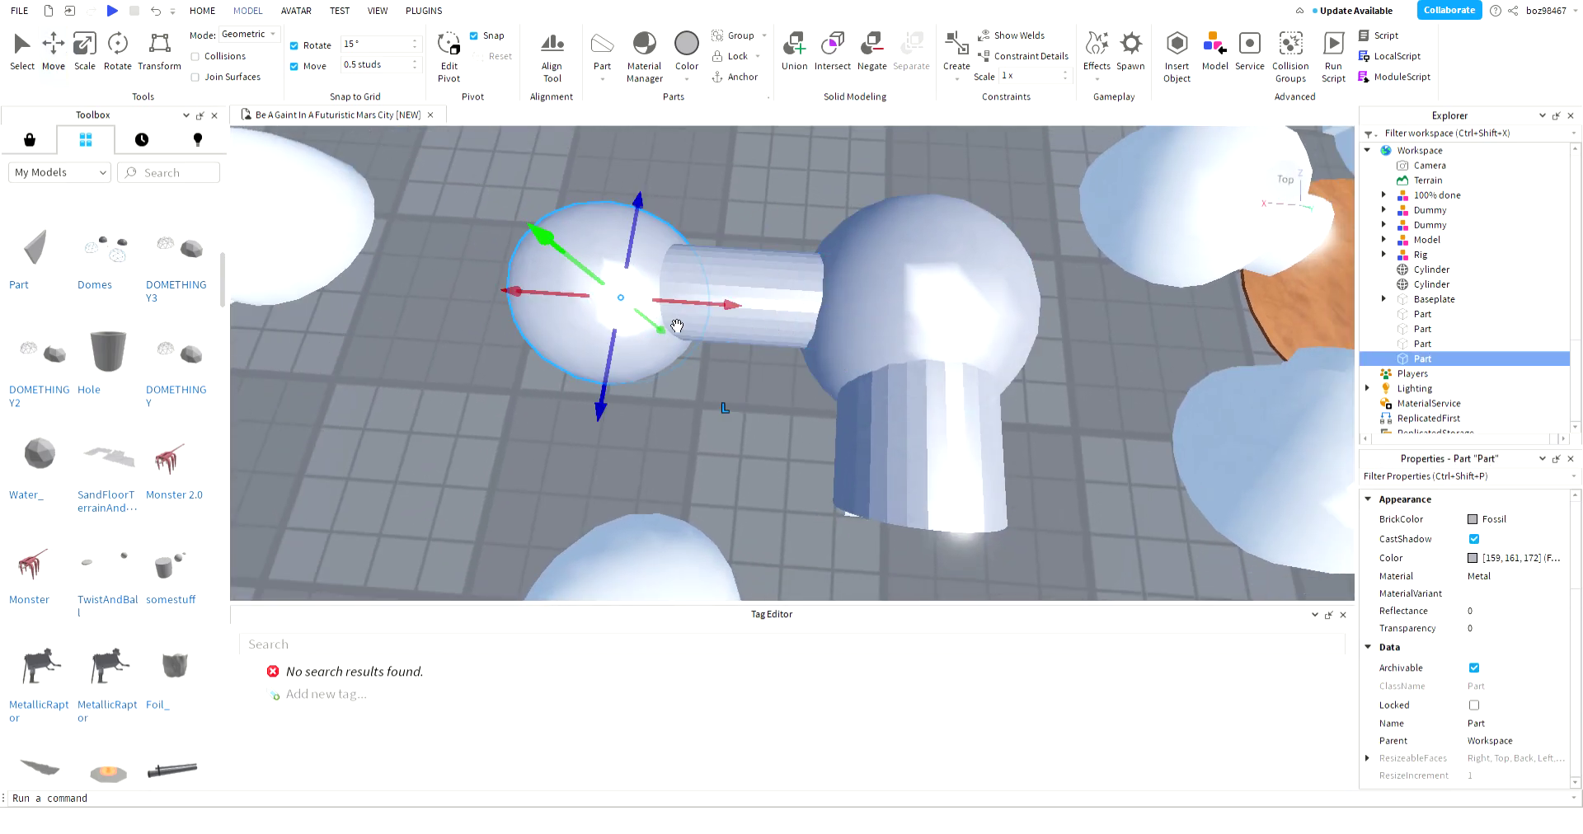
{"action": "left_click_drag", "start_coordinate": [579, 297], "coordinate": [621, 314]}
{"action": "left_click", "coordinate": [815, 420]}
- Insert a new cylinder part near the smaller dome
{"action": "right_click_drag", "start_coordinate": [814, 422], "coordinate": [781, 504]}
{"action": "key", "text": "s"}
{"action": "key", "text": "a"}
{"action": "scroll", "coordinate": [835, 513], "scroll_direction": "up", "scroll_amount": 5}
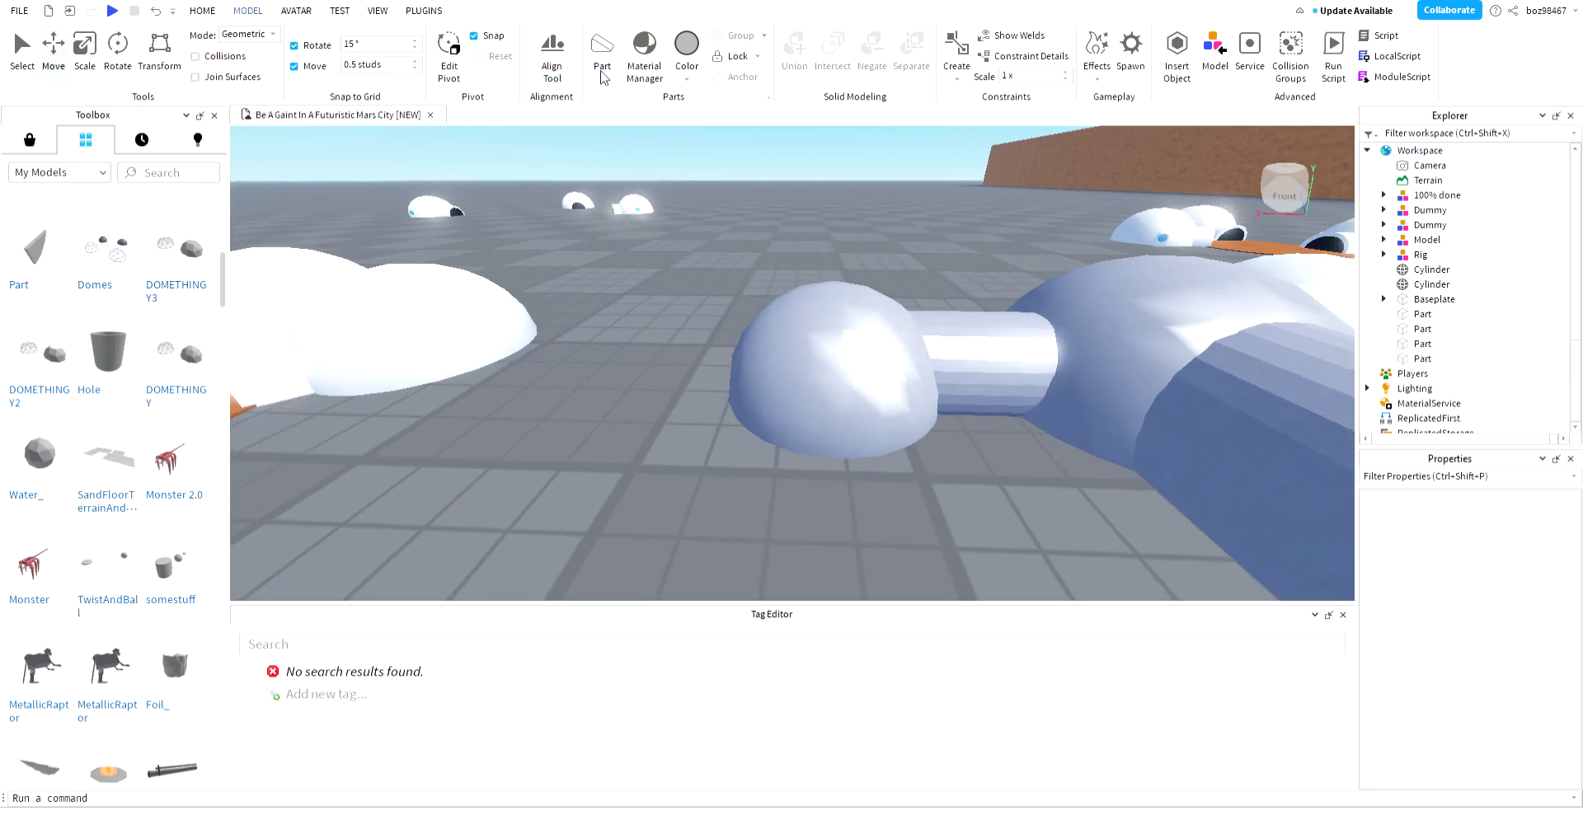
{"action": "left_click", "coordinate": [652, 176]}
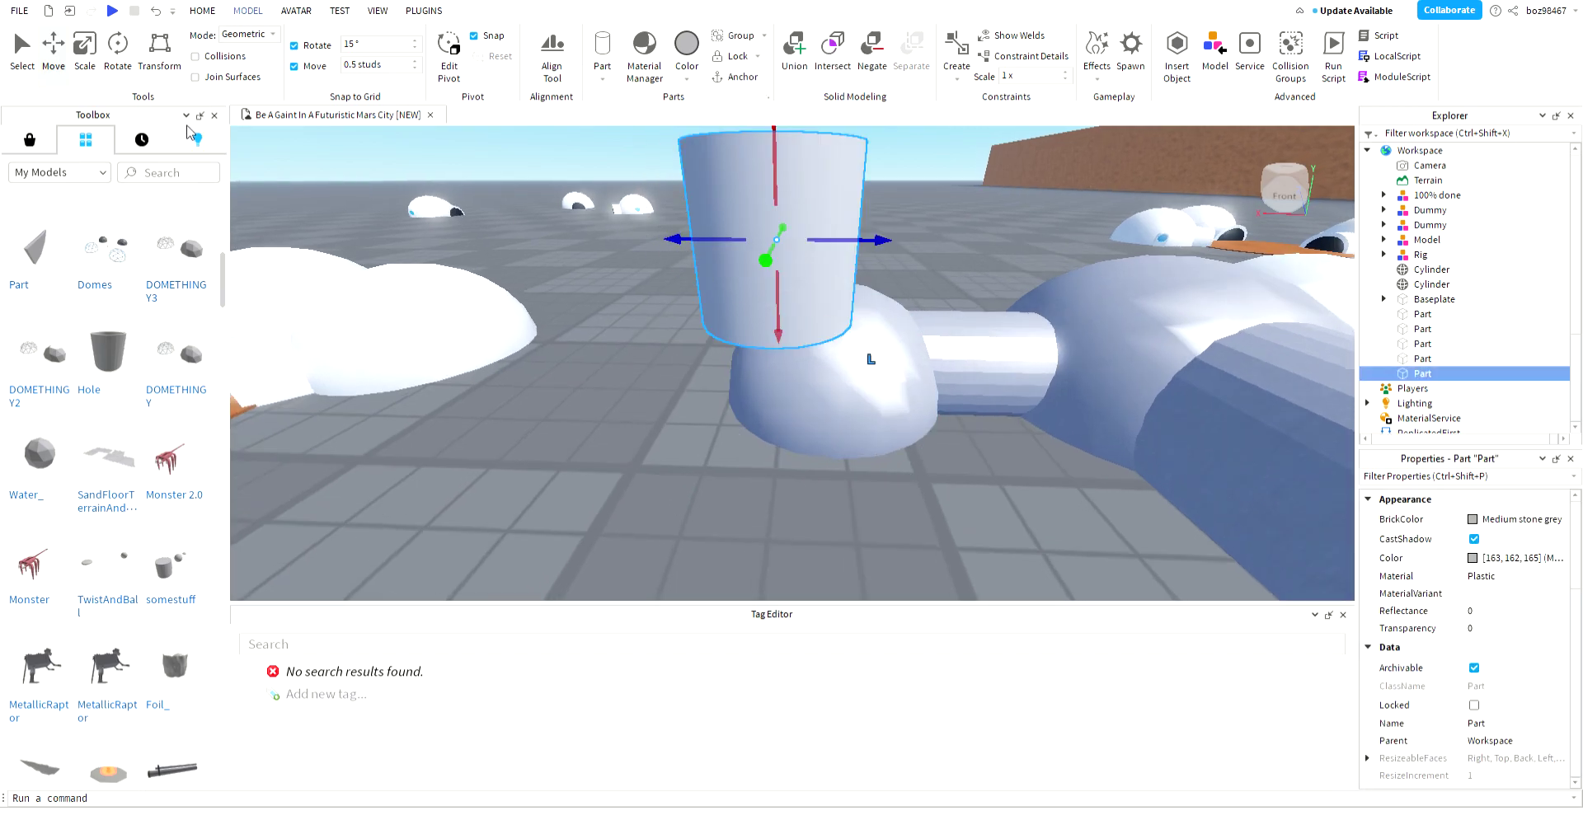
- Copy the smaller dome's position to the new cylinder and raise the cylinder to -46.9, 2.5, -41.7 so it stands upright on that dome
{"action": "scroll", "coordinate": [1545, 709], "scroll_direction": "down", "scroll_amount": 3}
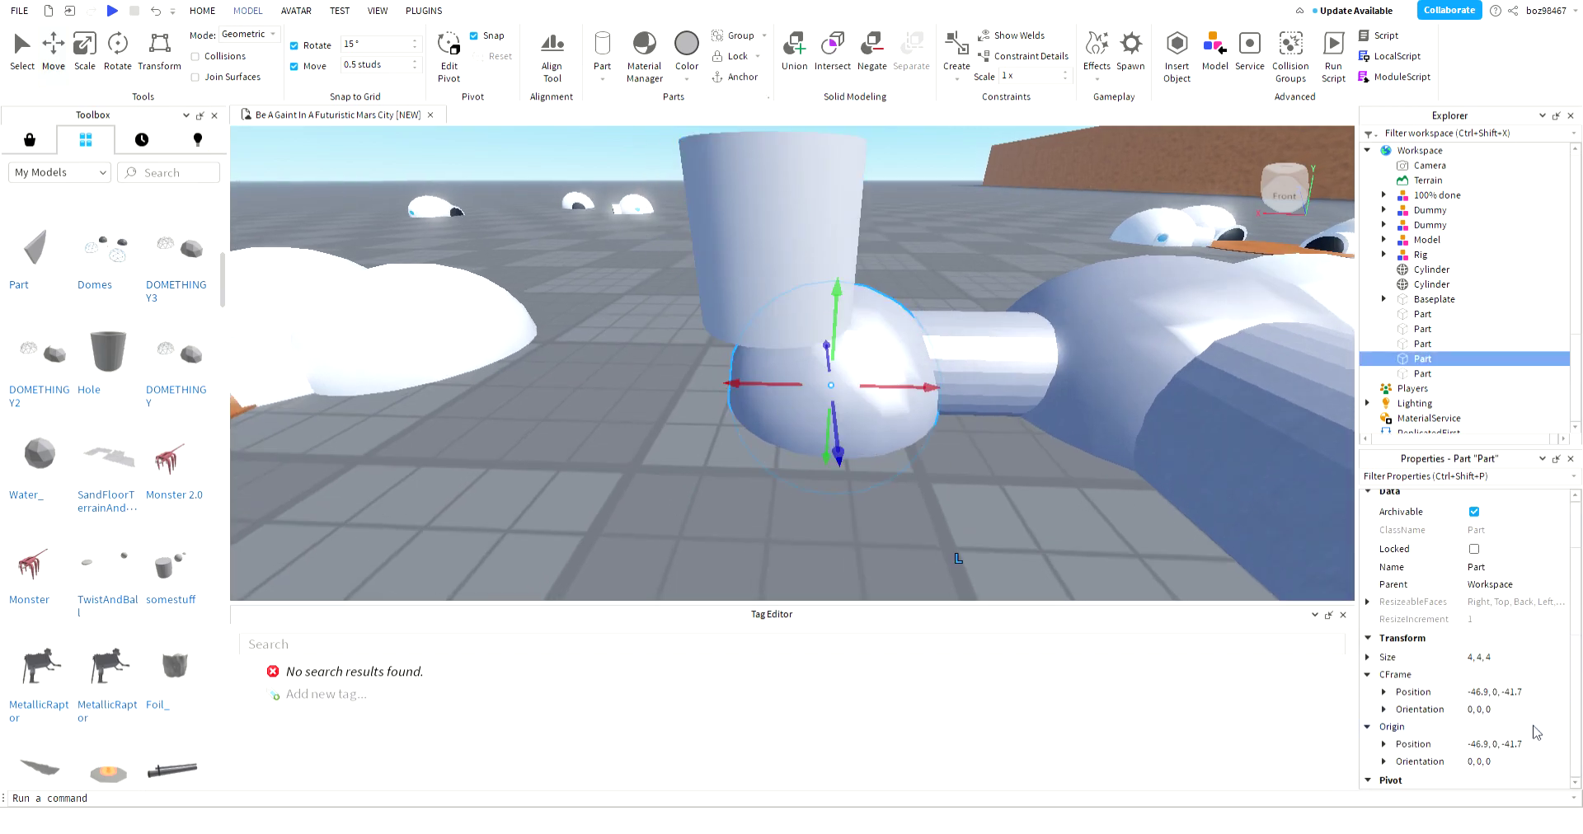
{"action": "left_click", "coordinate": [1521, 692]}
{"action": "key", "text": "ctrl+c"}
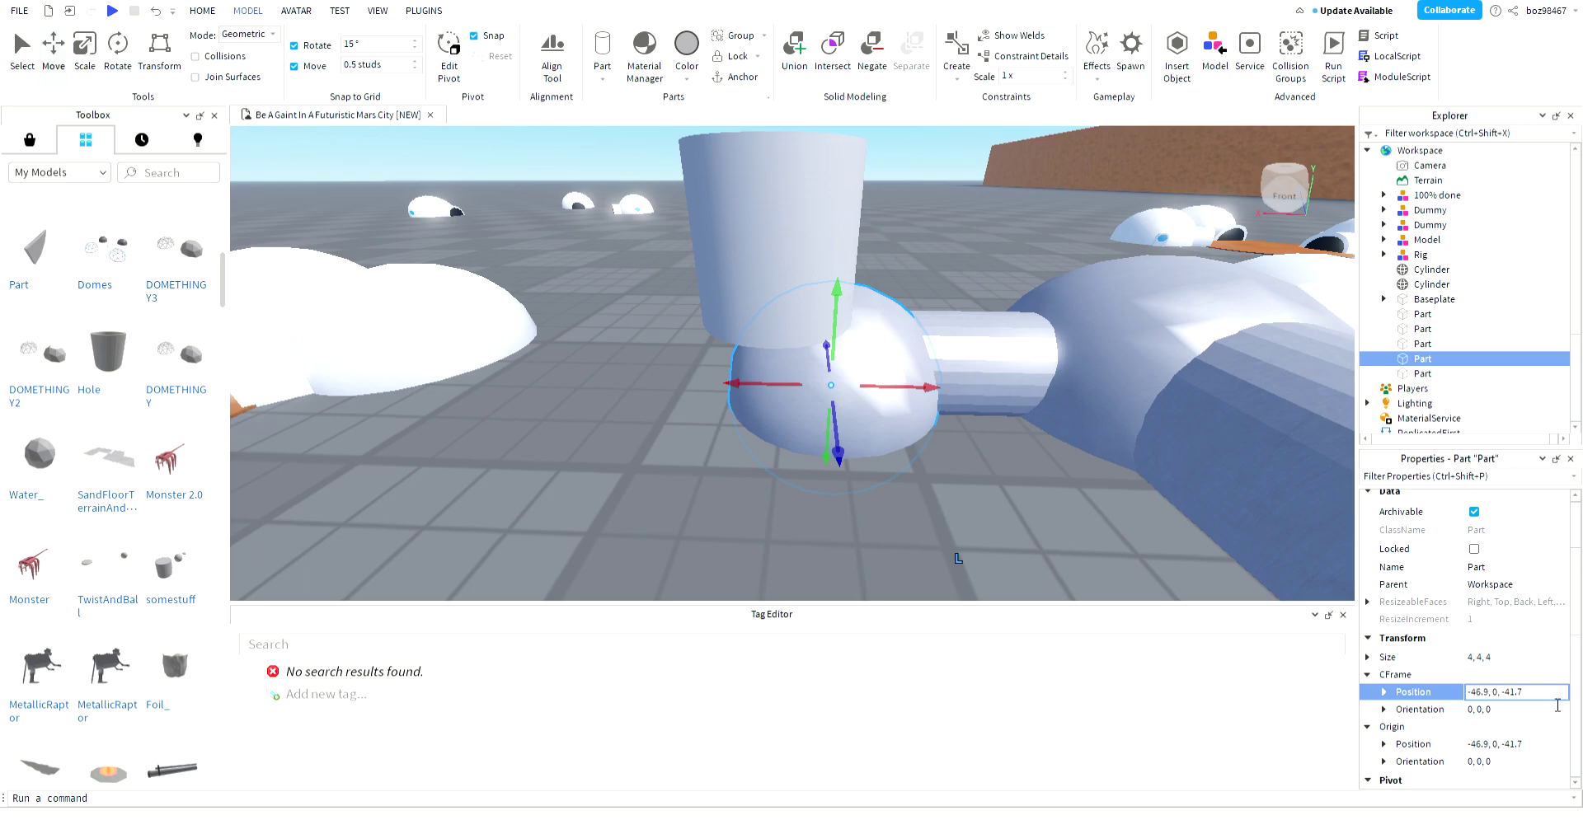
{"action": "left_click", "coordinate": [742, 256]}
{"action": "left_click", "coordinate": [1521, 697]}
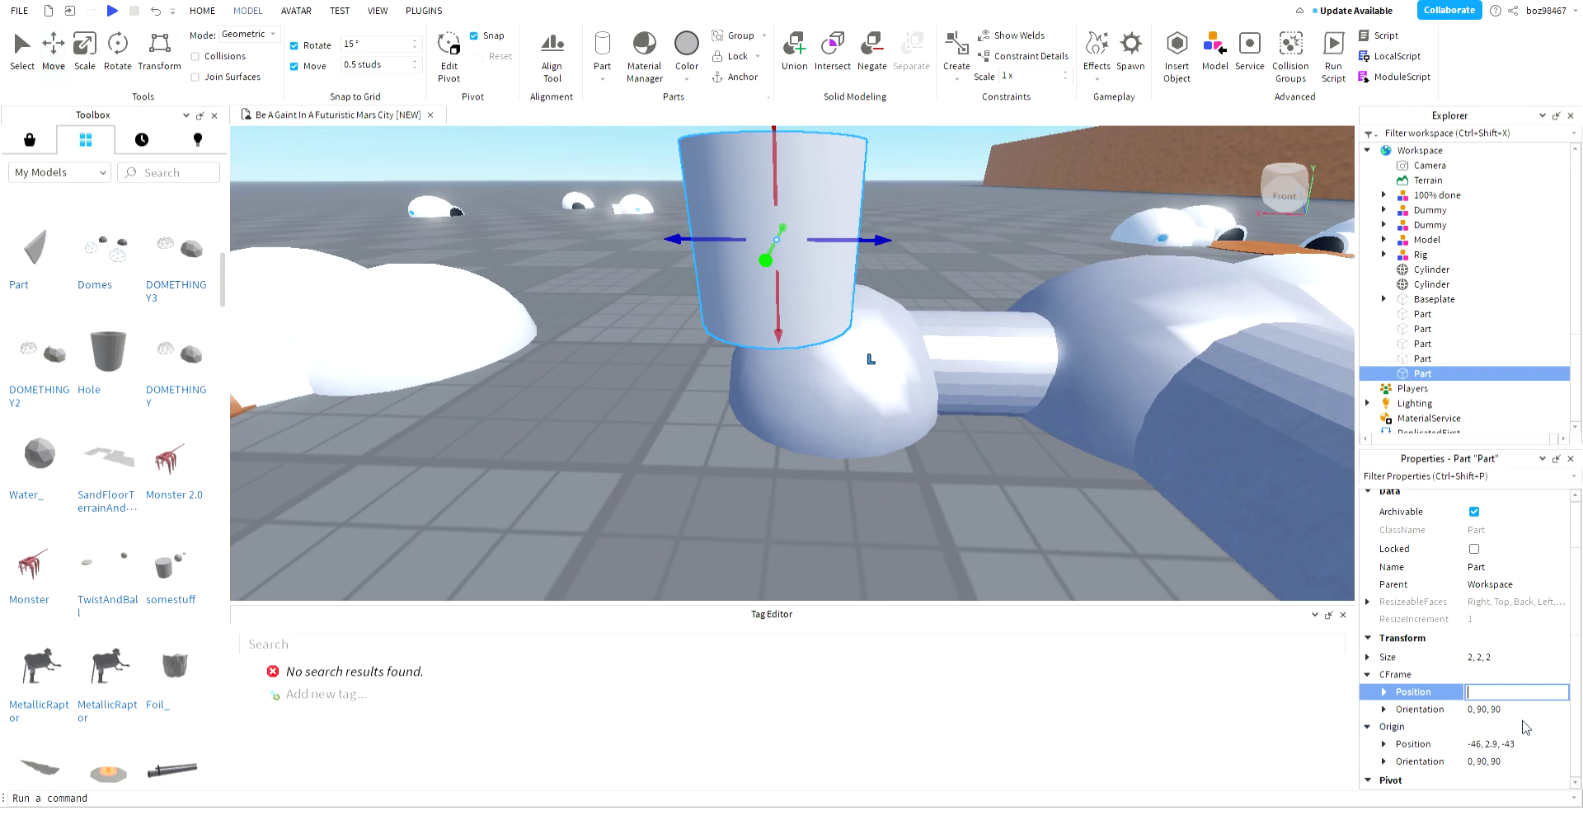
{"action": "key", "text": "ctrl+v"}
{"action": "key", "text": "Return"}
{"action": "left_click_drag", "start_coordinate": [864, 338], "coordinate": [851, 359]}
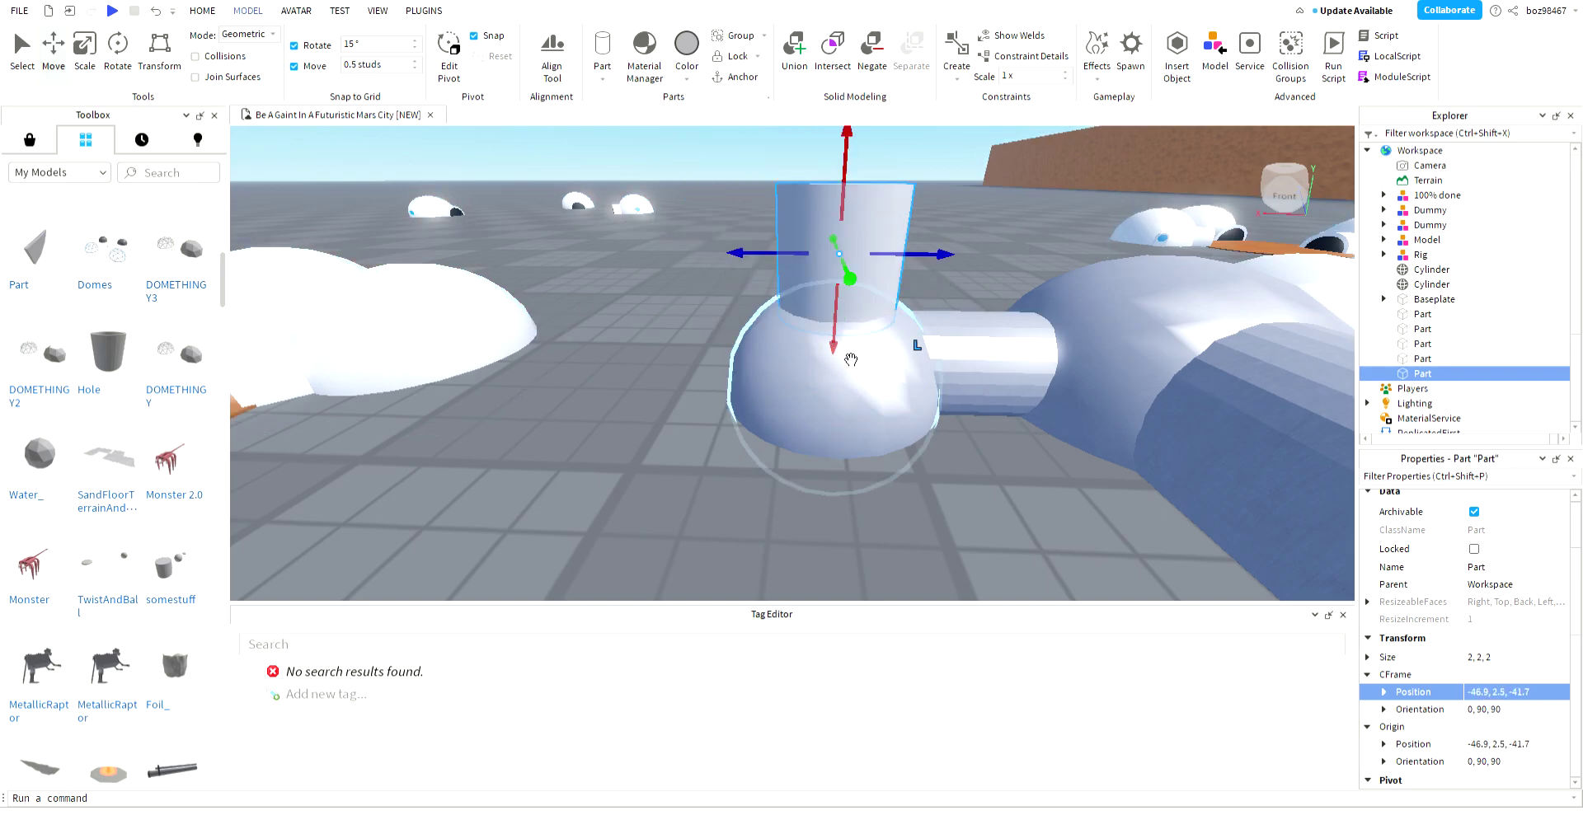
{"action": "left_click", "coordinate": [85, 60]}
{"action": "right_click_drag", "start_coordinate": [715, 388], "coordinate": [778, 375]}
{"action": "key", "text": "w"}
{"action": "left_click", "coordinate": [157, 58]}
{"action": "left_click", "coordinate": [120, 57]}
{"action": "key", "text": "s"}
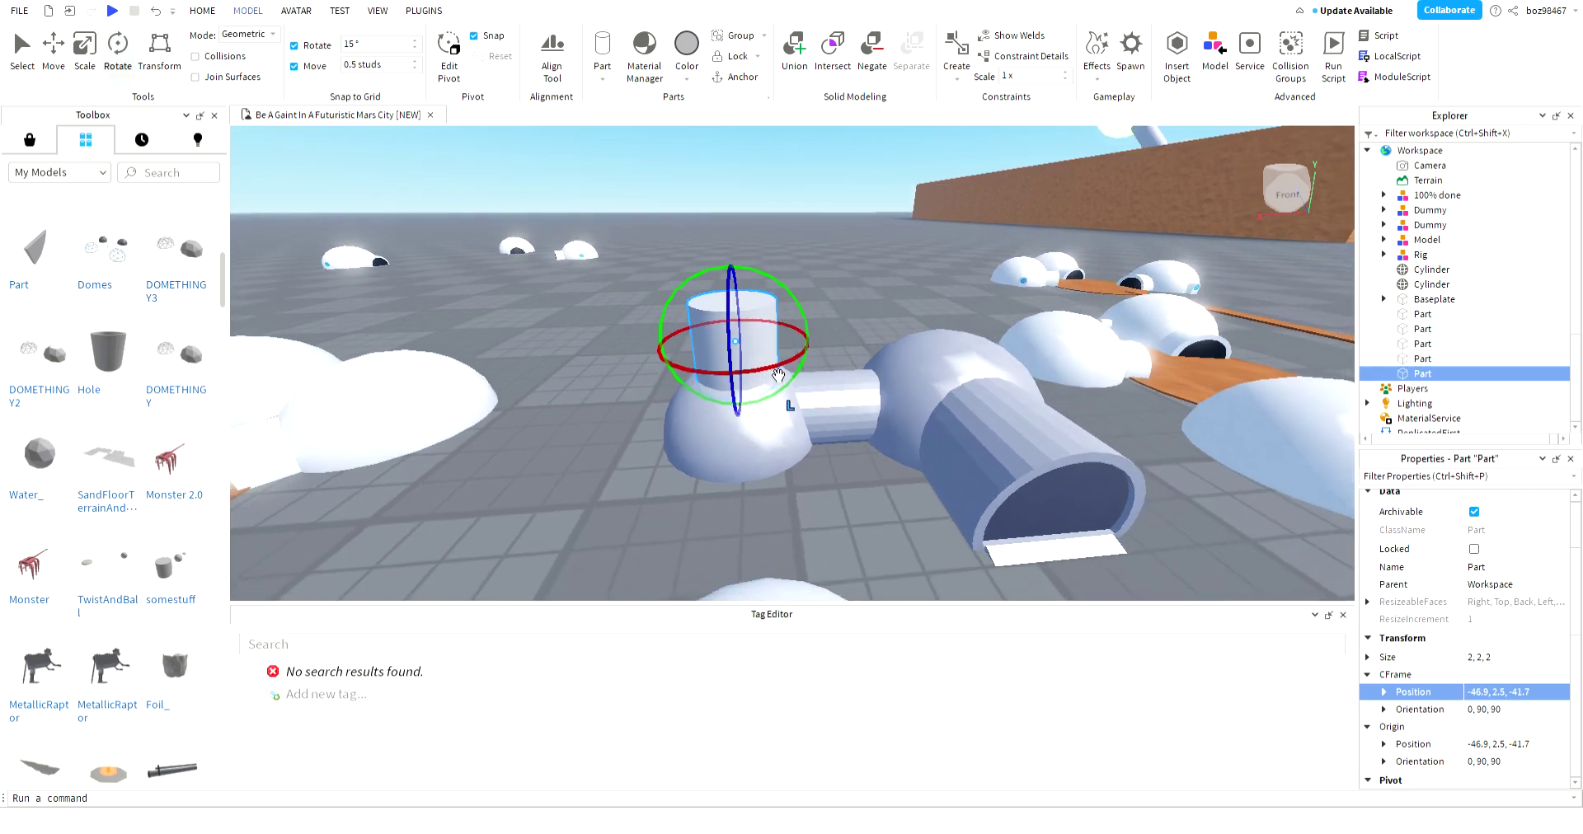
{"action": "key", "text": "d"}
{"action": "key", "text": "w"}
- Duplicate the upright cylinder and slide the copy across to stand on top of the main dome
{"action": "left_click", "coordinate": [55, 62]}
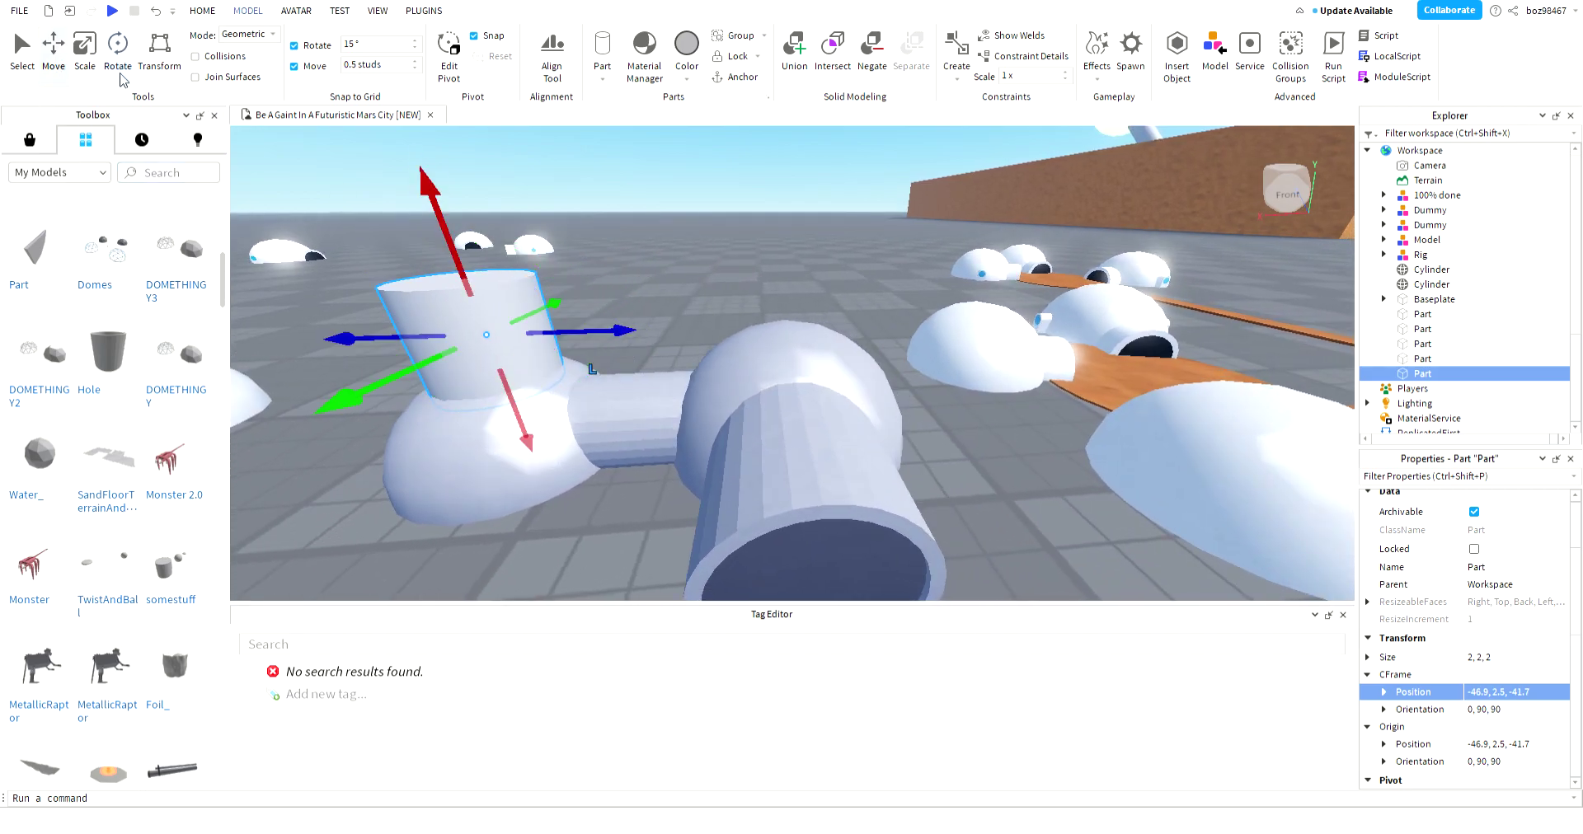
{"action": "key", "text": "ctrl+d"}
{"action": "left_click_drag", "start_coordinate": [606, 332], "coordinate": [894, 375]}
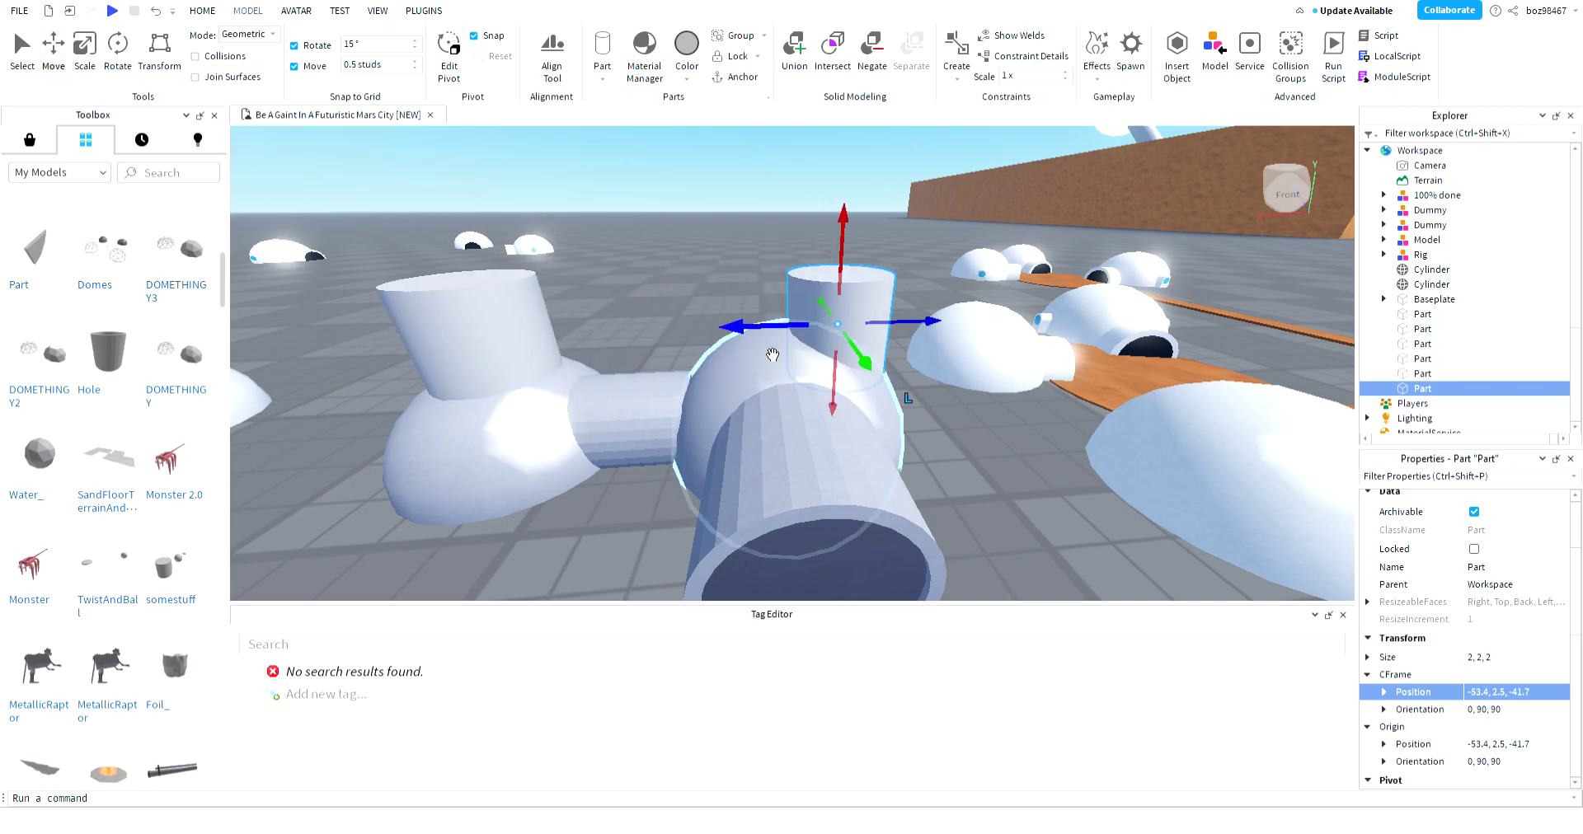
{"action": "left_click", "coordinate": [585, 215]}
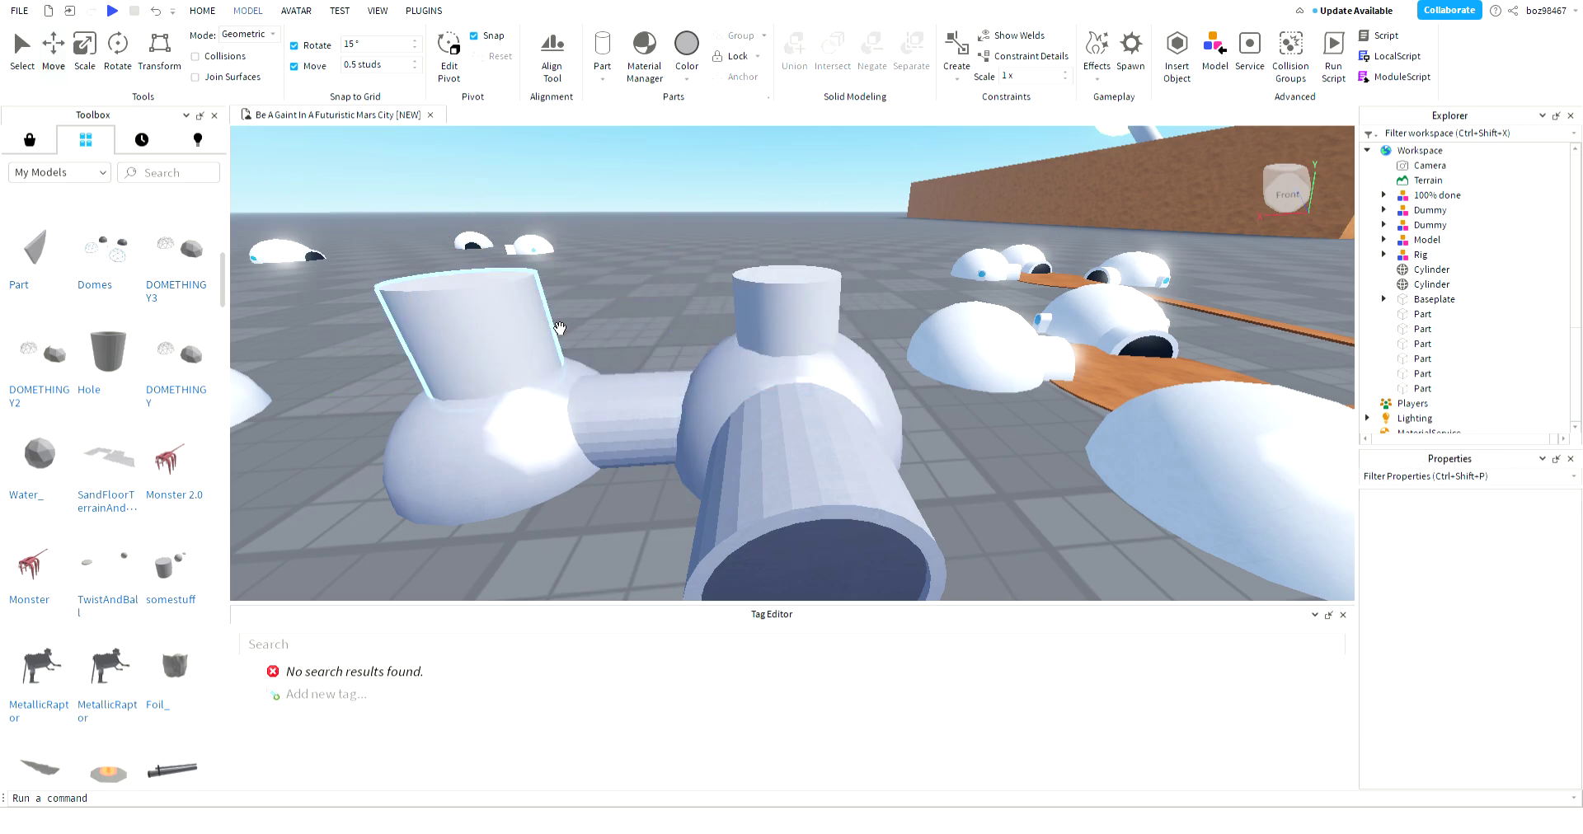
- Duplicate the connecting cylinder between the domes and raise the copy to the height of the upright cylinders' tops
{"action": "left_click", "coordinate": [530, 297]}
{"action": "left_click", "coordinate": [656, 289]}
{"action": "left_click", "coordinate": [524, 309]}
{"action": "left_click", "coordinate": [651, 445]}
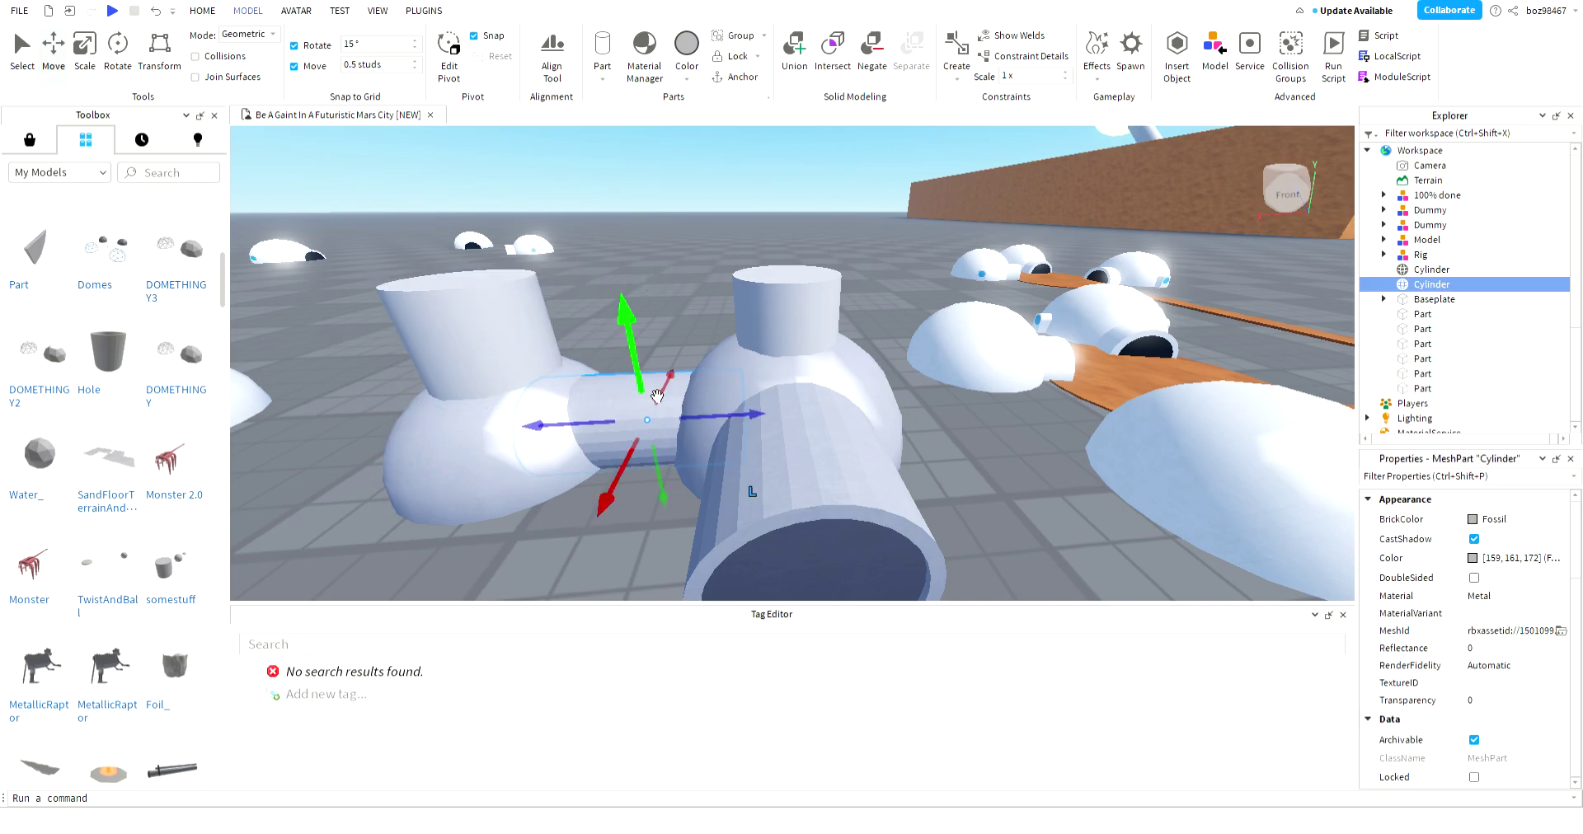
{"action": "key", "text": "ctrl+d"}
{"action": "left_click_drag", "start_coordinate": [659, 399], "coordinate": [693, 292]}
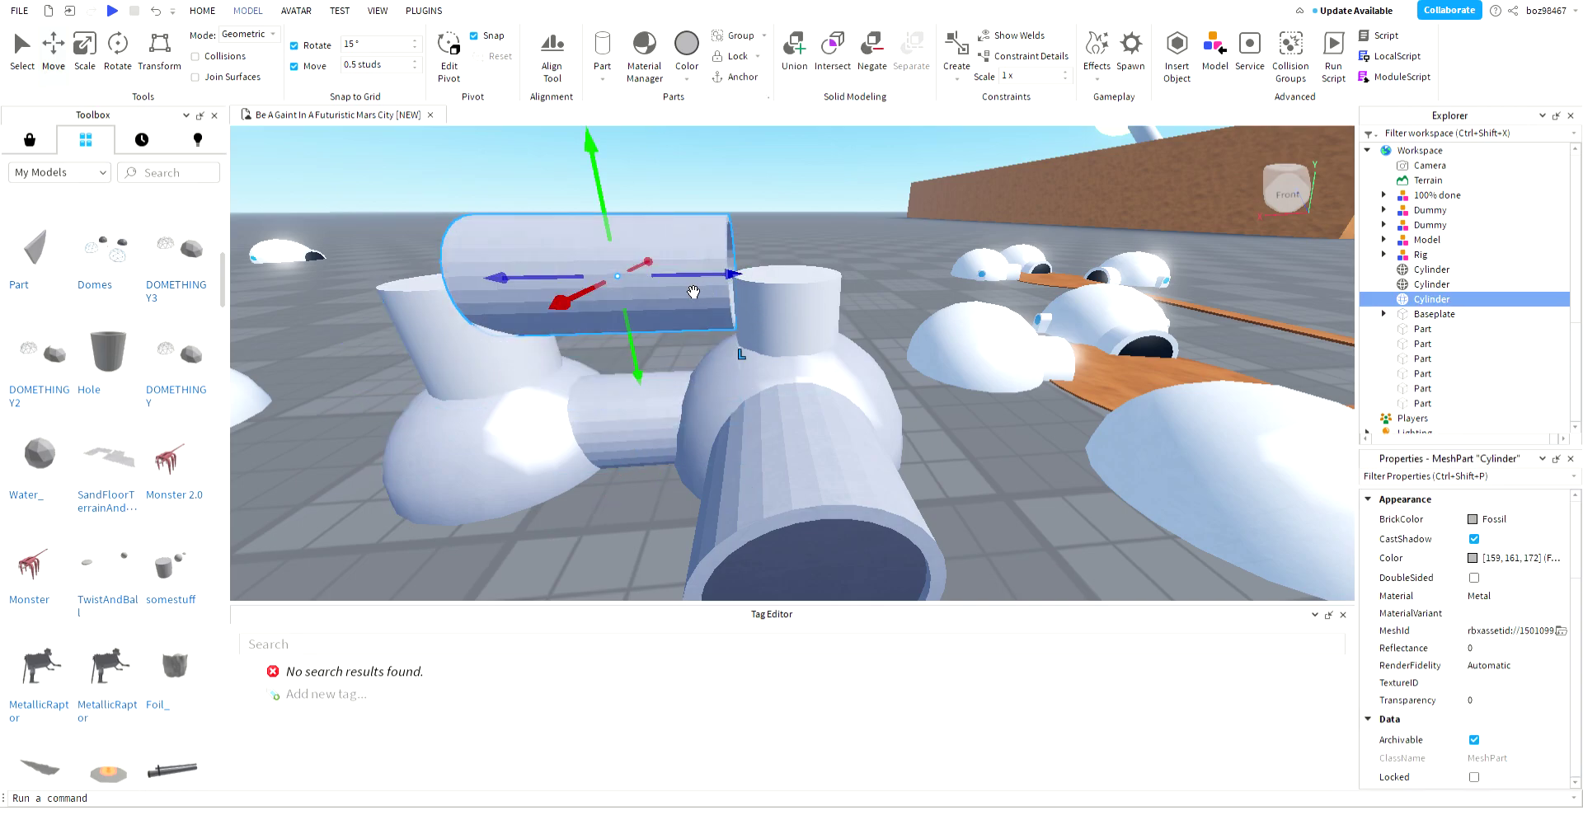
- Set the upper connecting cylinder's size to 2, 6, 2 so that it spans both upright cylinders
{"action": "key", "text": "a"}
{"action": "left_click", "coordinate": [85, 51]}
{"action": "key", "text": "a"}
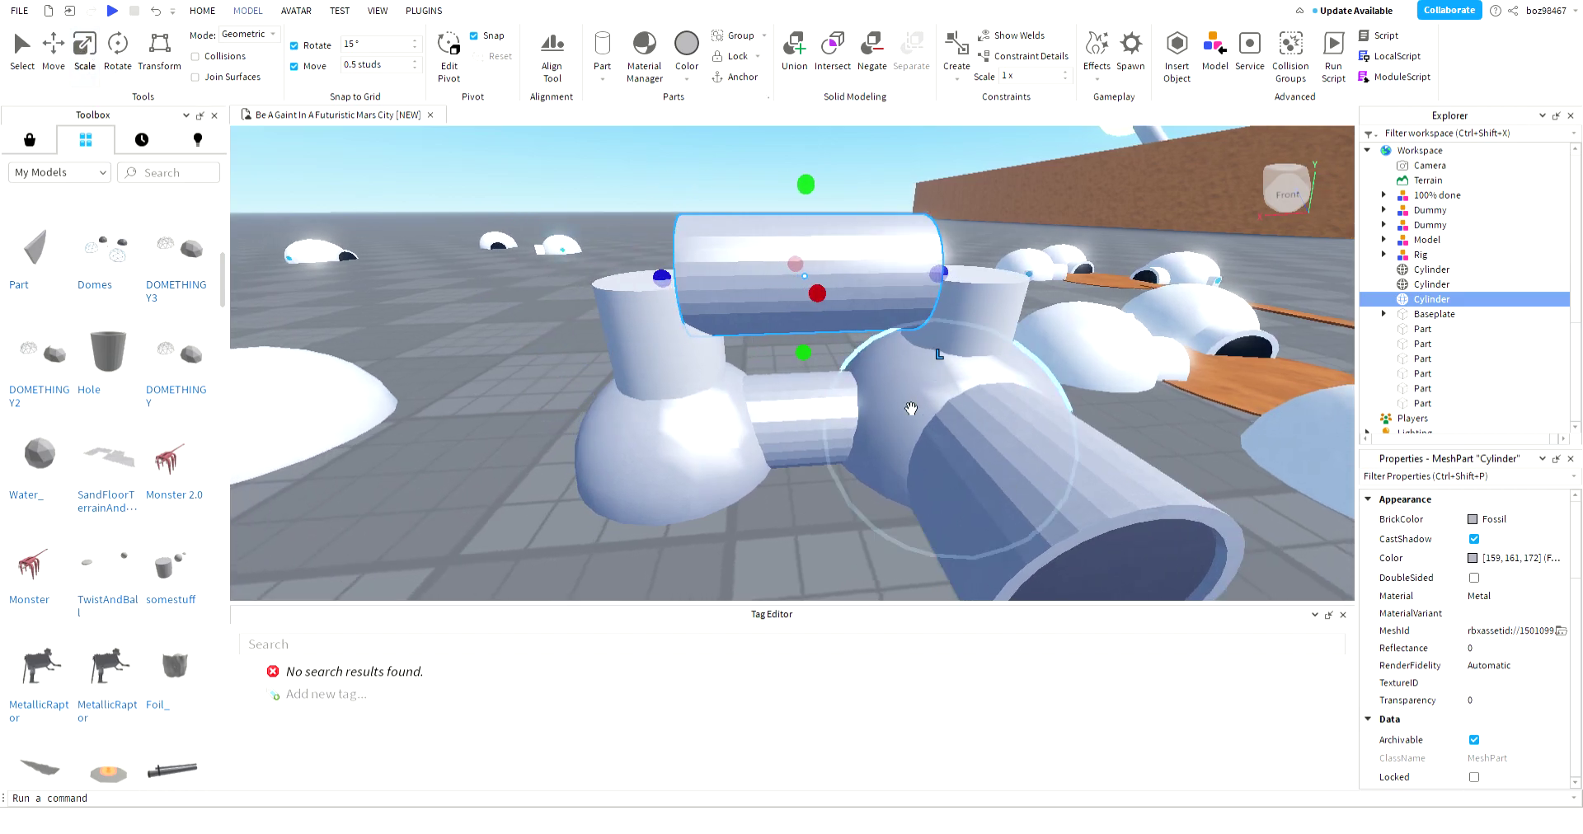
{"action": "key", "text": "d"}
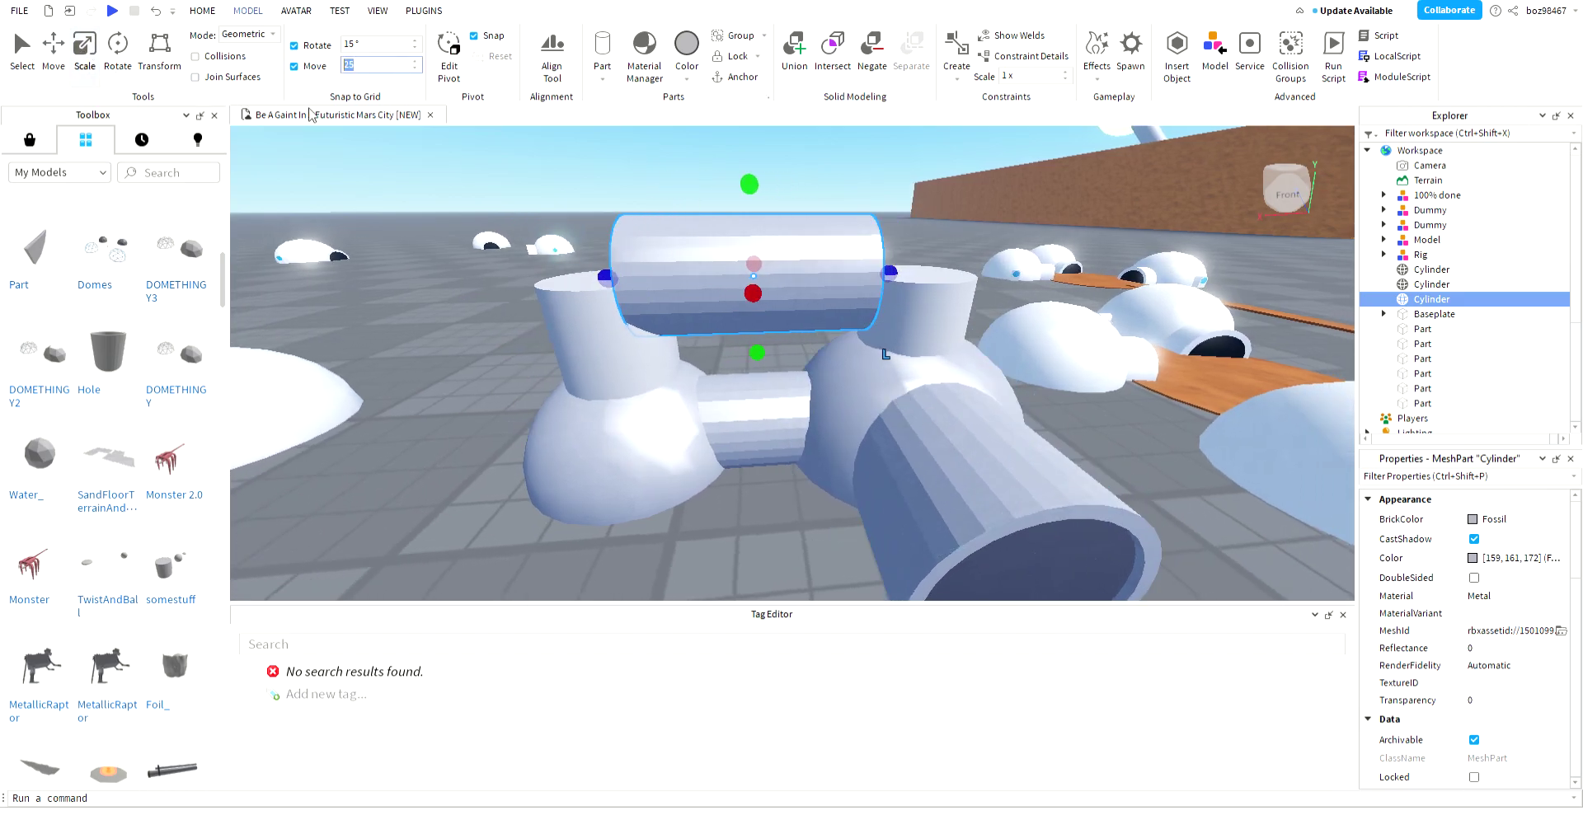
{"action": "scroll", "coordinate": [1417, 526], "scroll_direction": "down", "scroll_amount": 4}
{"action": "left_click", "coordinate": [1483, 748]}
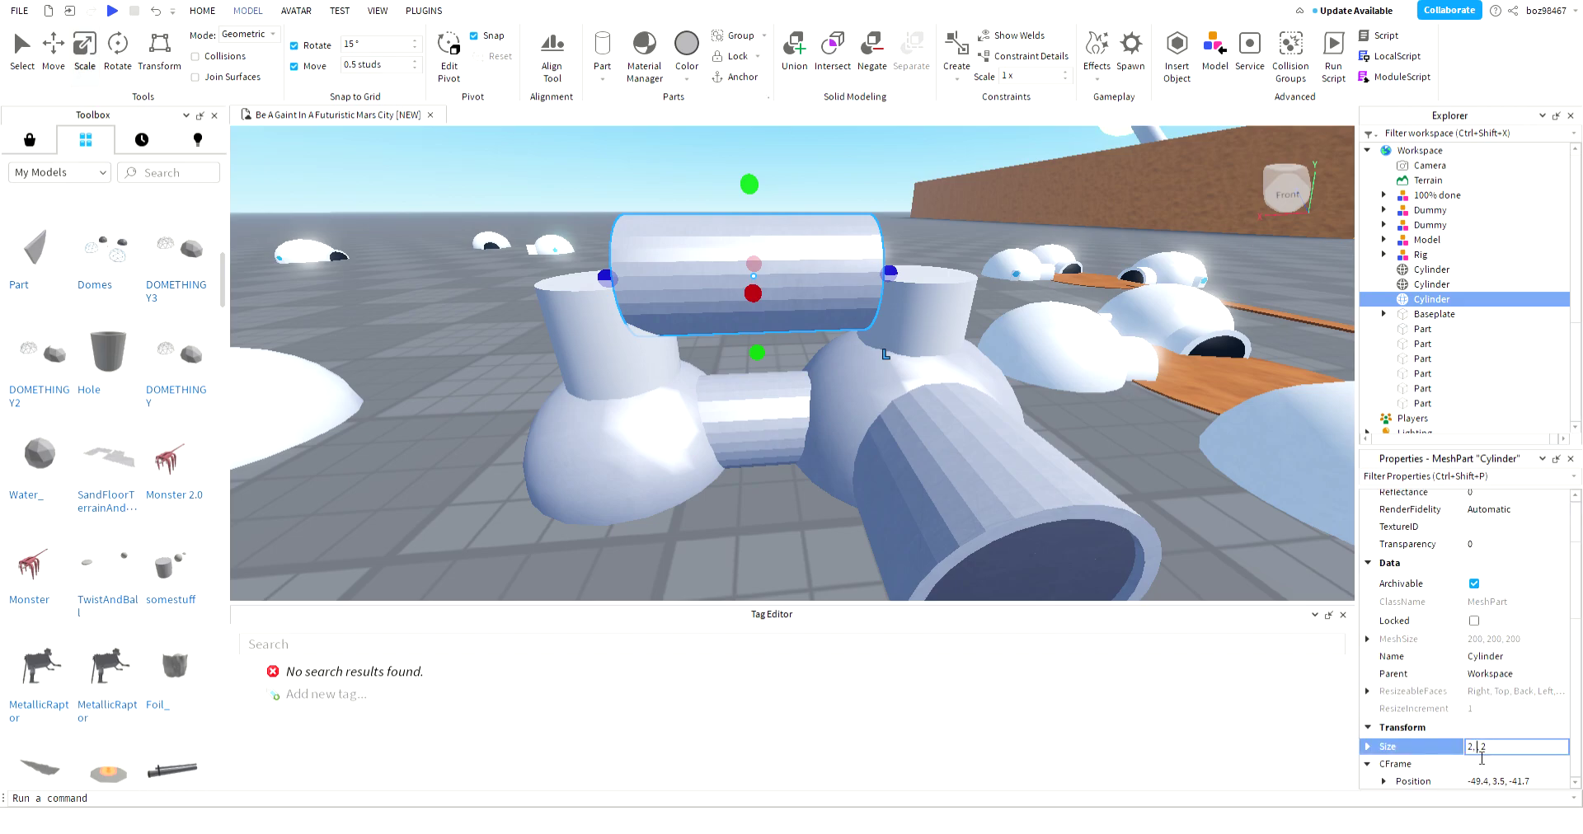
{"action": "type", "text": "6"}
{"action": "key", "text": "Return"}
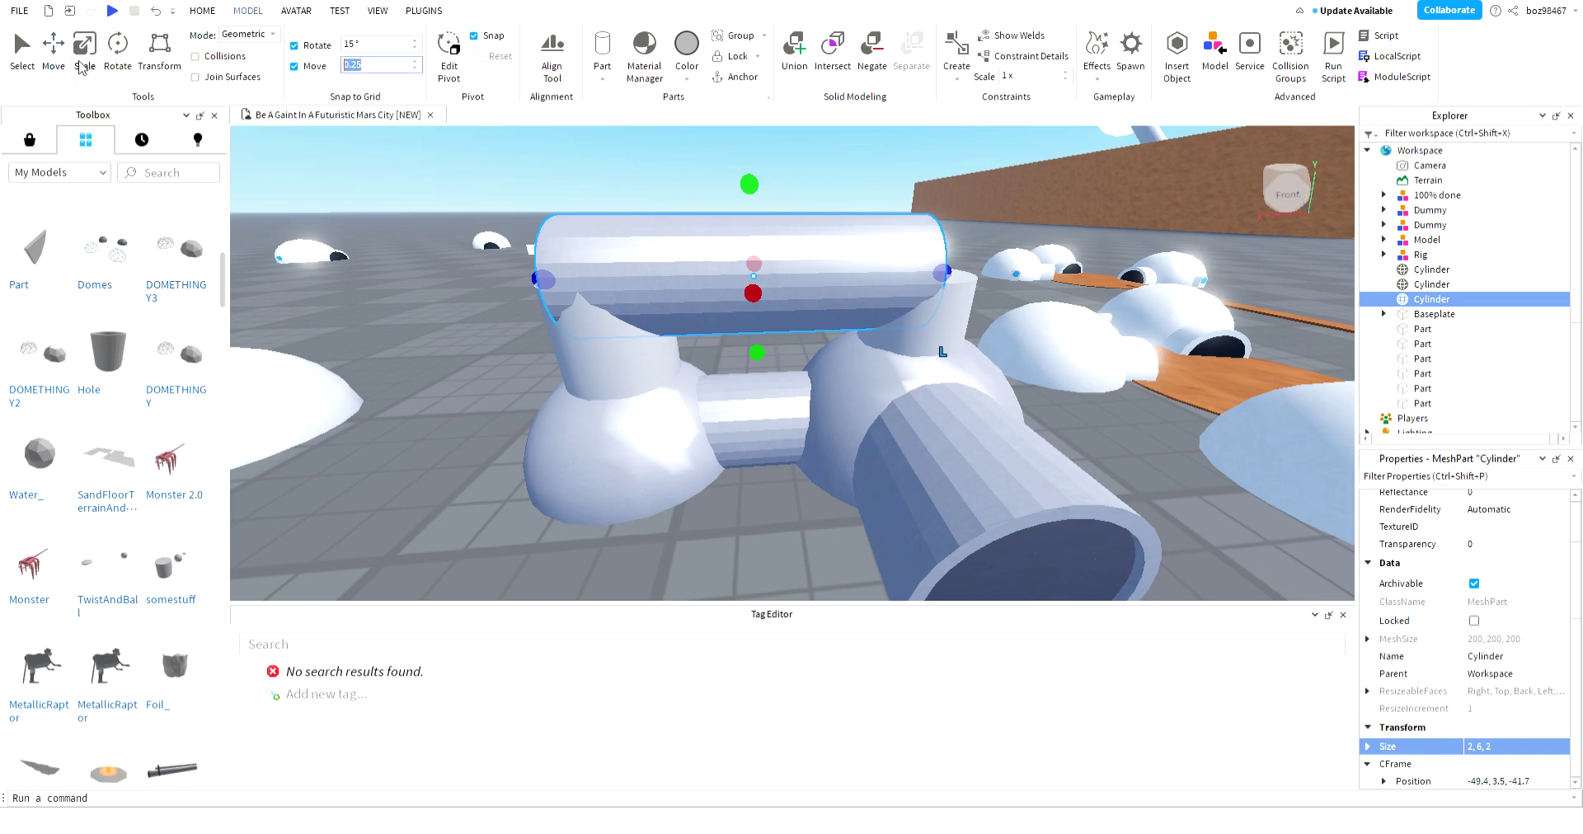
- Shift the upper connecting cylinder to -49.65, 3.5, -41.7 with 0.25-stud movement snapping and set its size to 2, 6, 1.5
{"action": "left_click", "coordinate": [53, 48]}
{"action": "left_click_drag", "start_coordinate": [648, 280], "coordinate": [666, 282]}
{"action": "left_click_drag", "start_coordinate": [877, 280], "coordinate": [871, 284]}
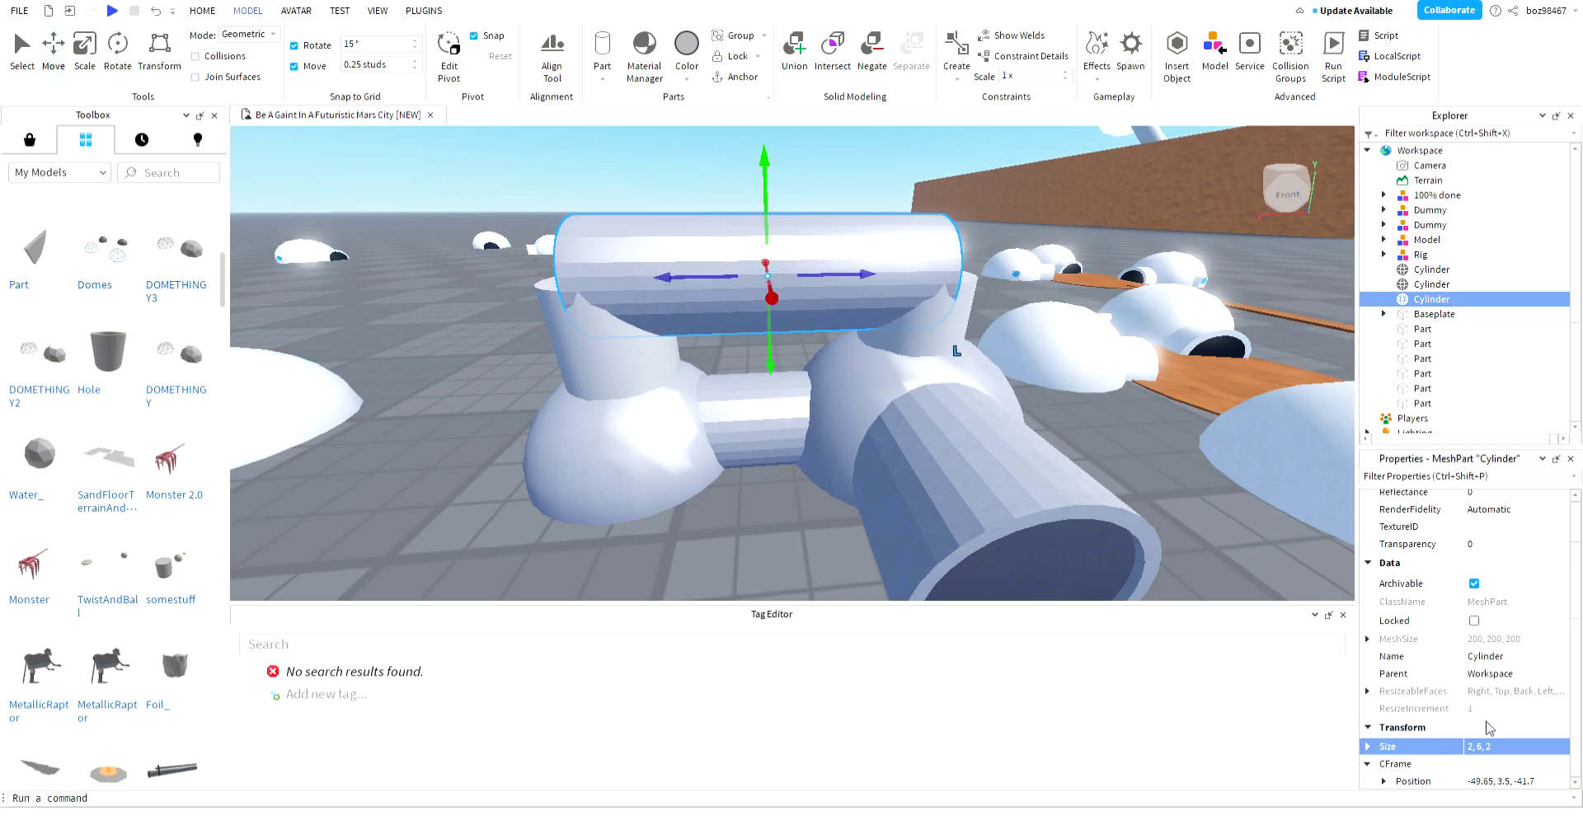
{"action": "left_click", "coordinate": [1522, 752]}
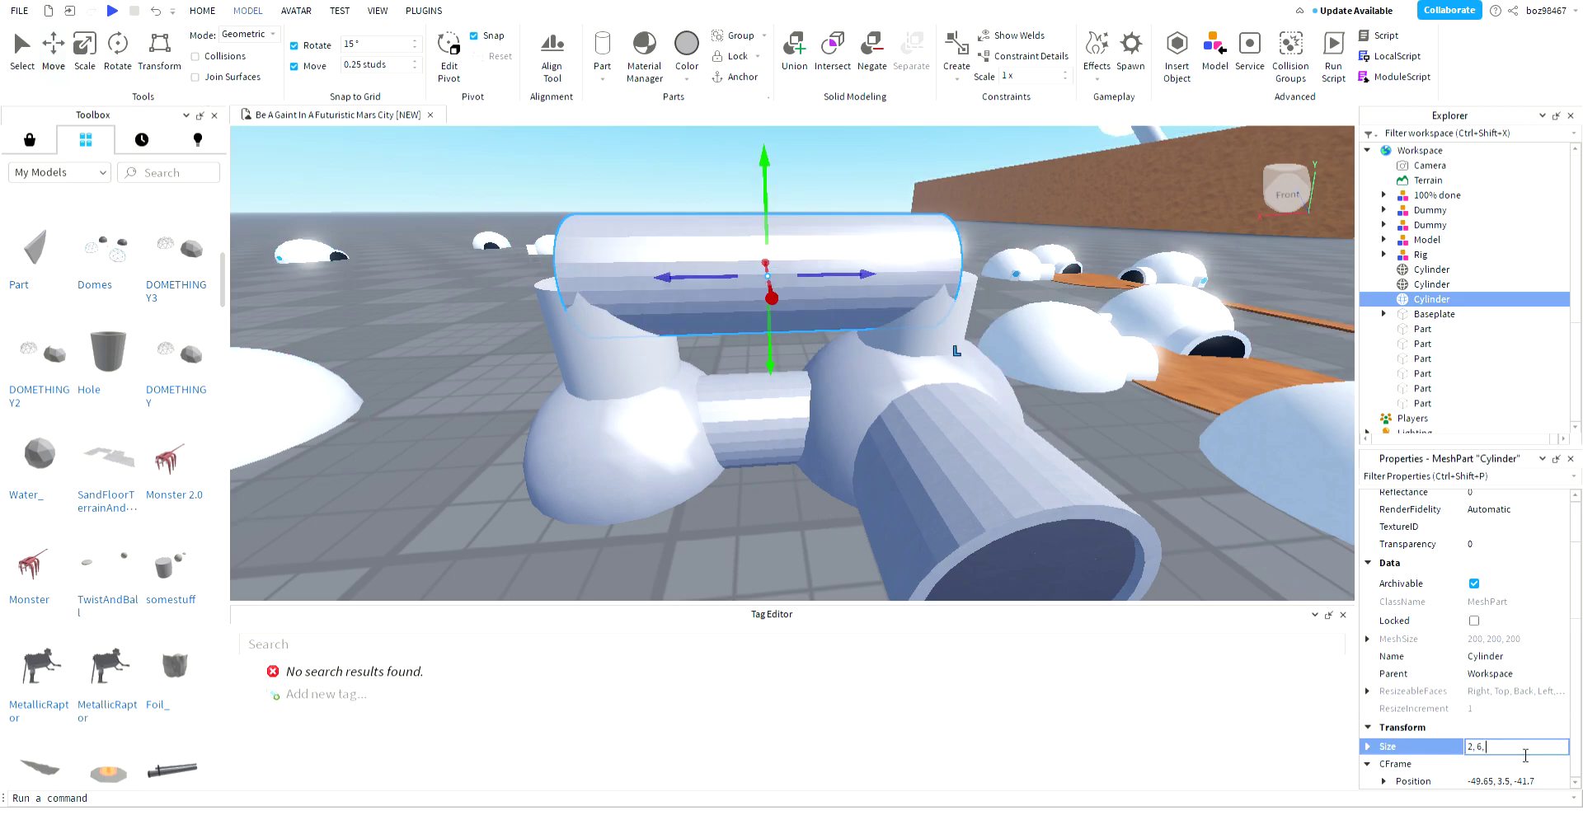
{"action": "key", "text": "Return"}
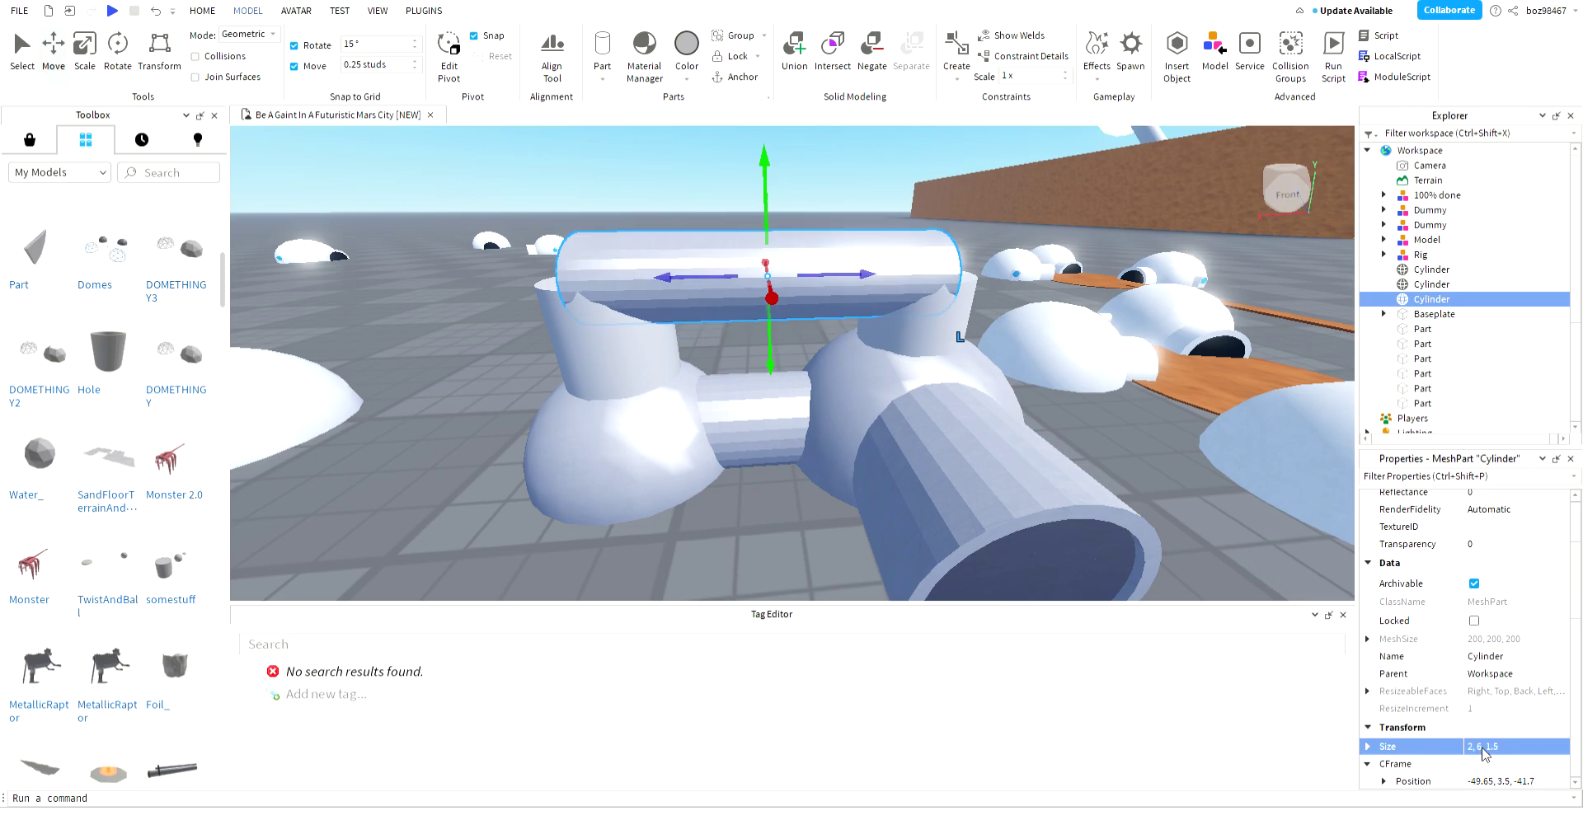
{"action": "left_click", "coordinate": [1487, 750]}
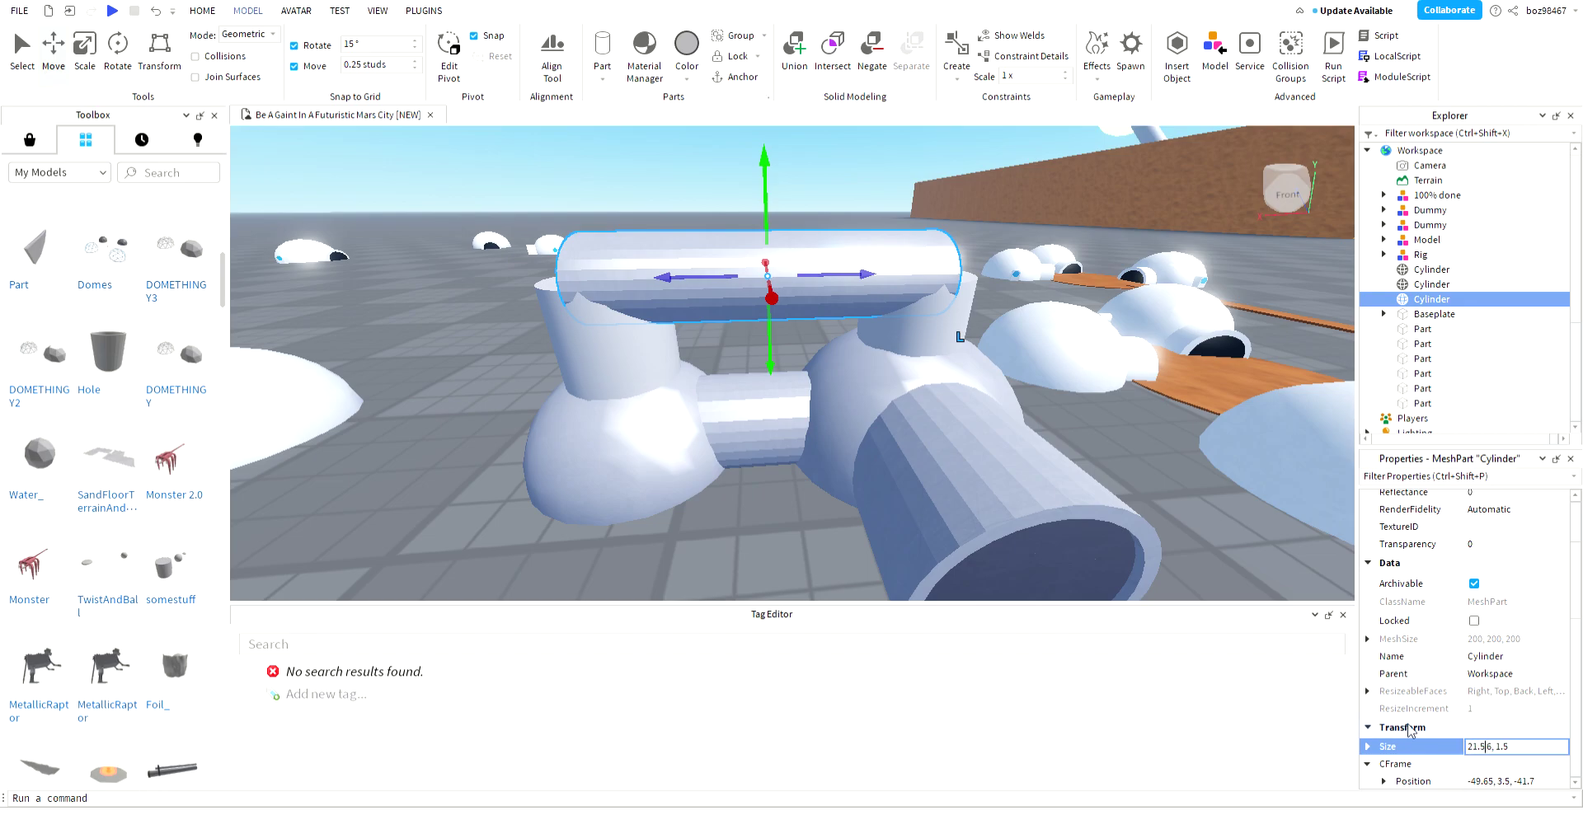
{"action": "key", "text": "Return"}
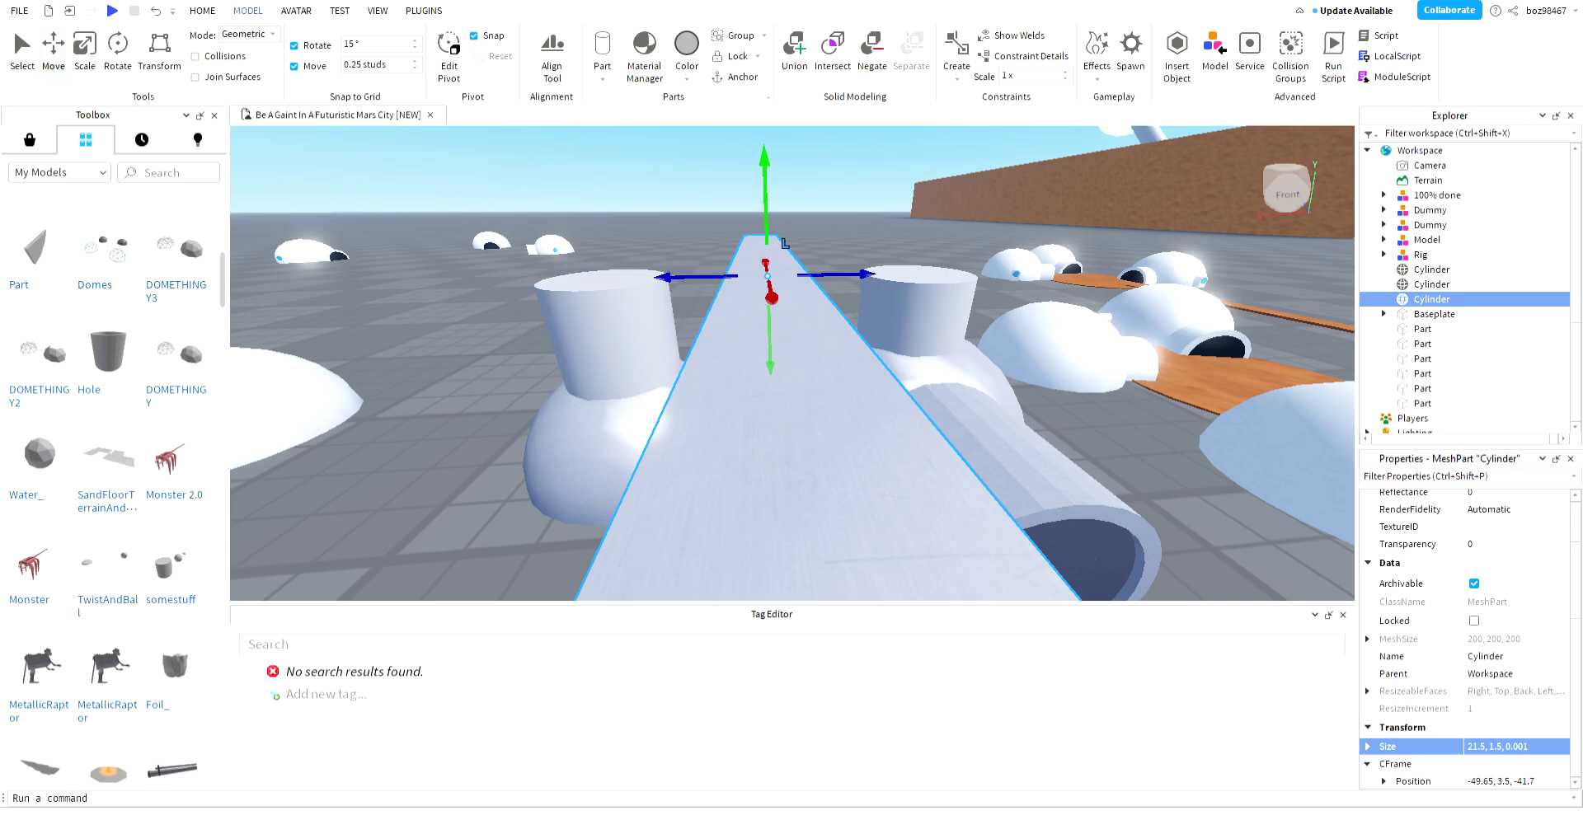
{"action": "left_click", "coordinate": [157, 10]}
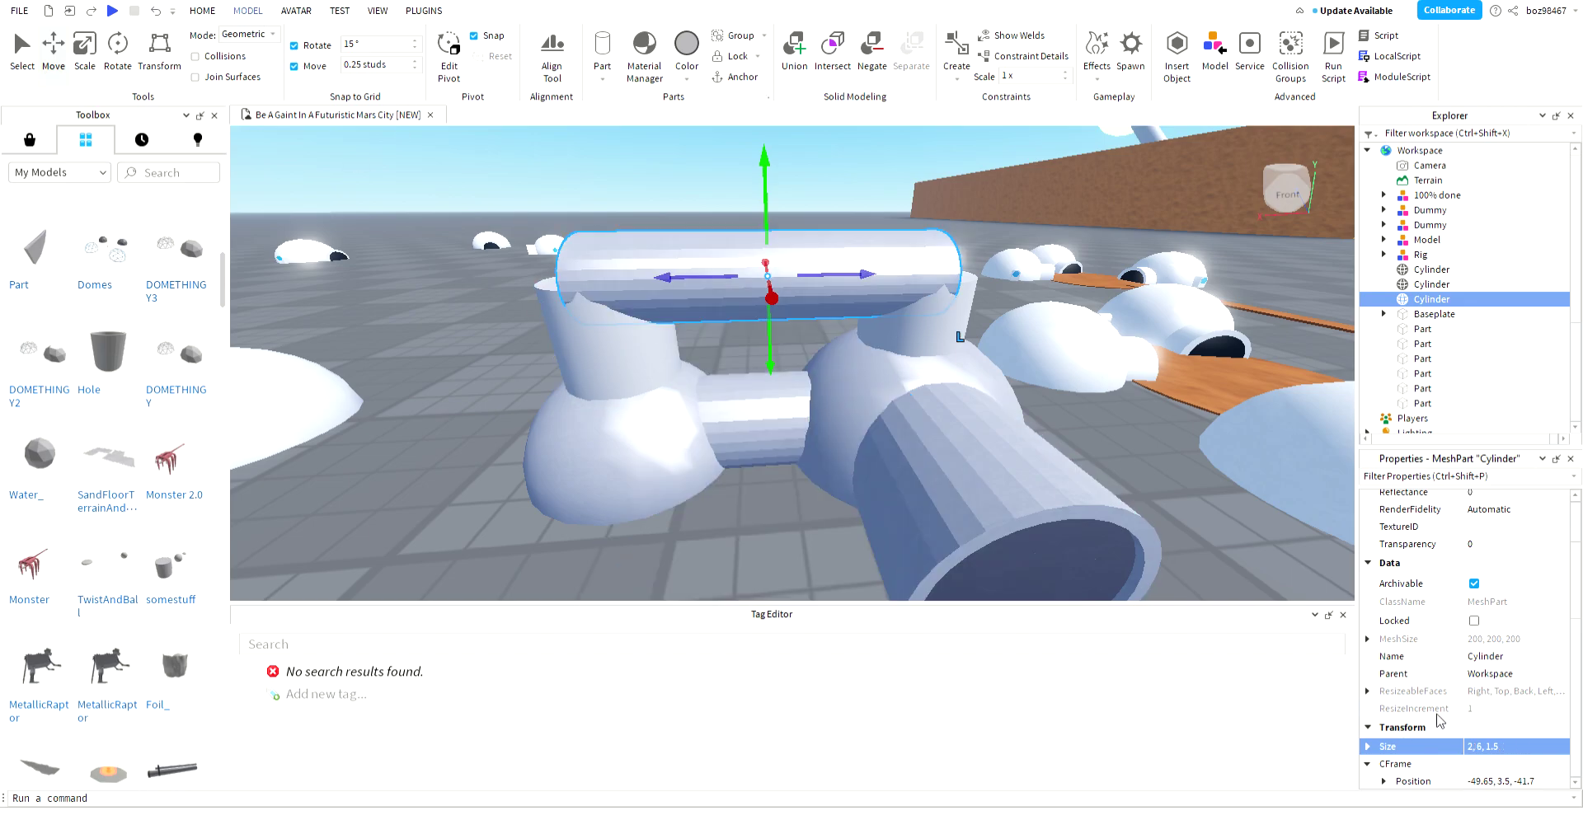
- Set the upper connecting cylinder's size to 1.5, 6, 1.5
{"action": "left_click", "coordinate": [1468, 753]}
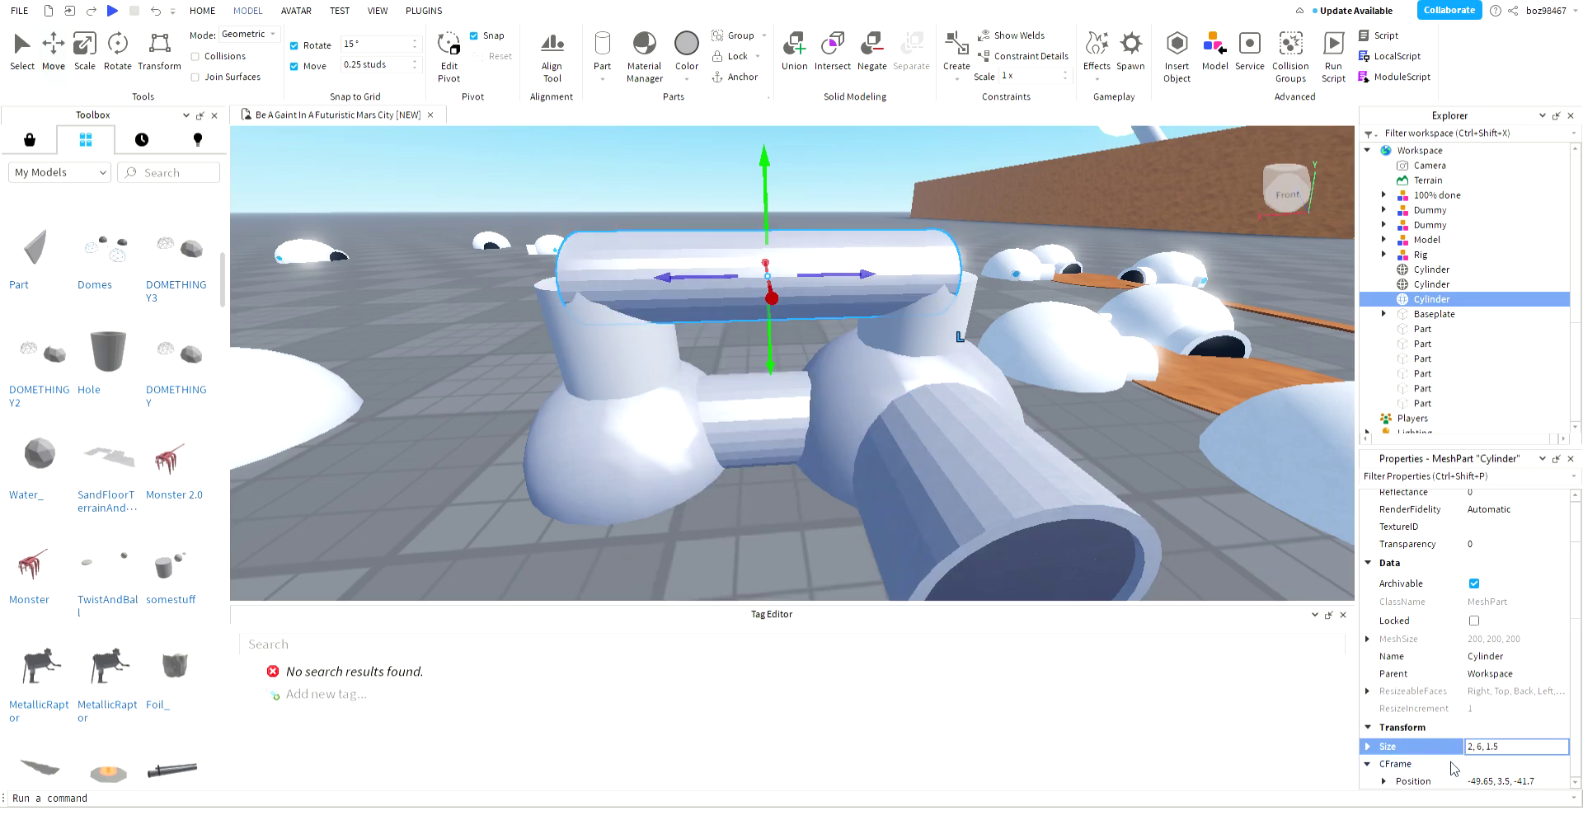
{"action": "type", "text": "1.5"}
{"action": "key", "text": "Return"}
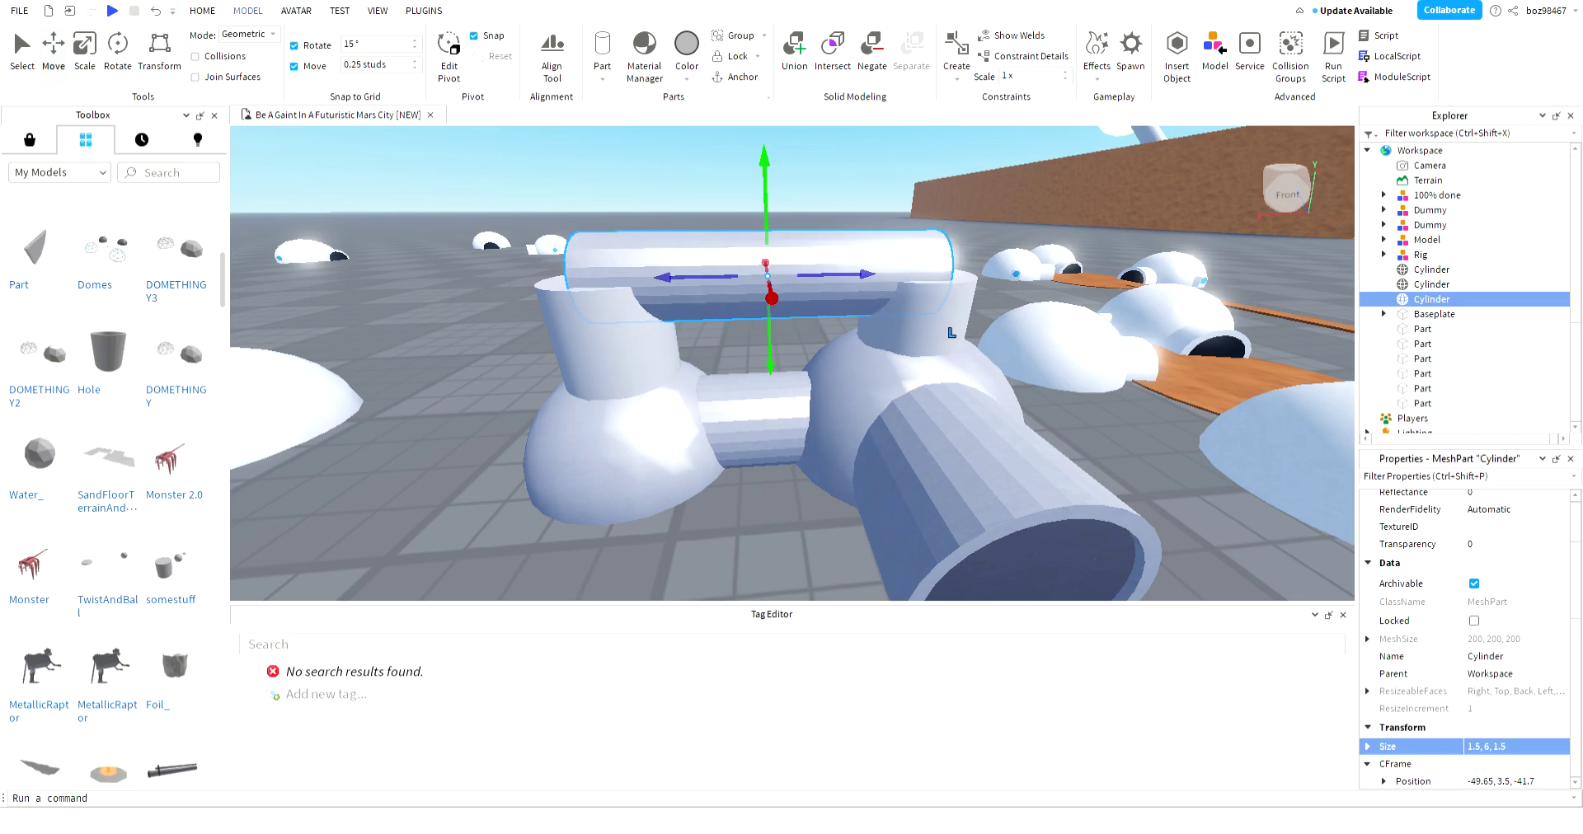
{"action": "right_click_drag", "start_coordinate": [682, 300], "coordinate": [770, 459]}
{"action": "left_click", "coordinate": [547, 432]}
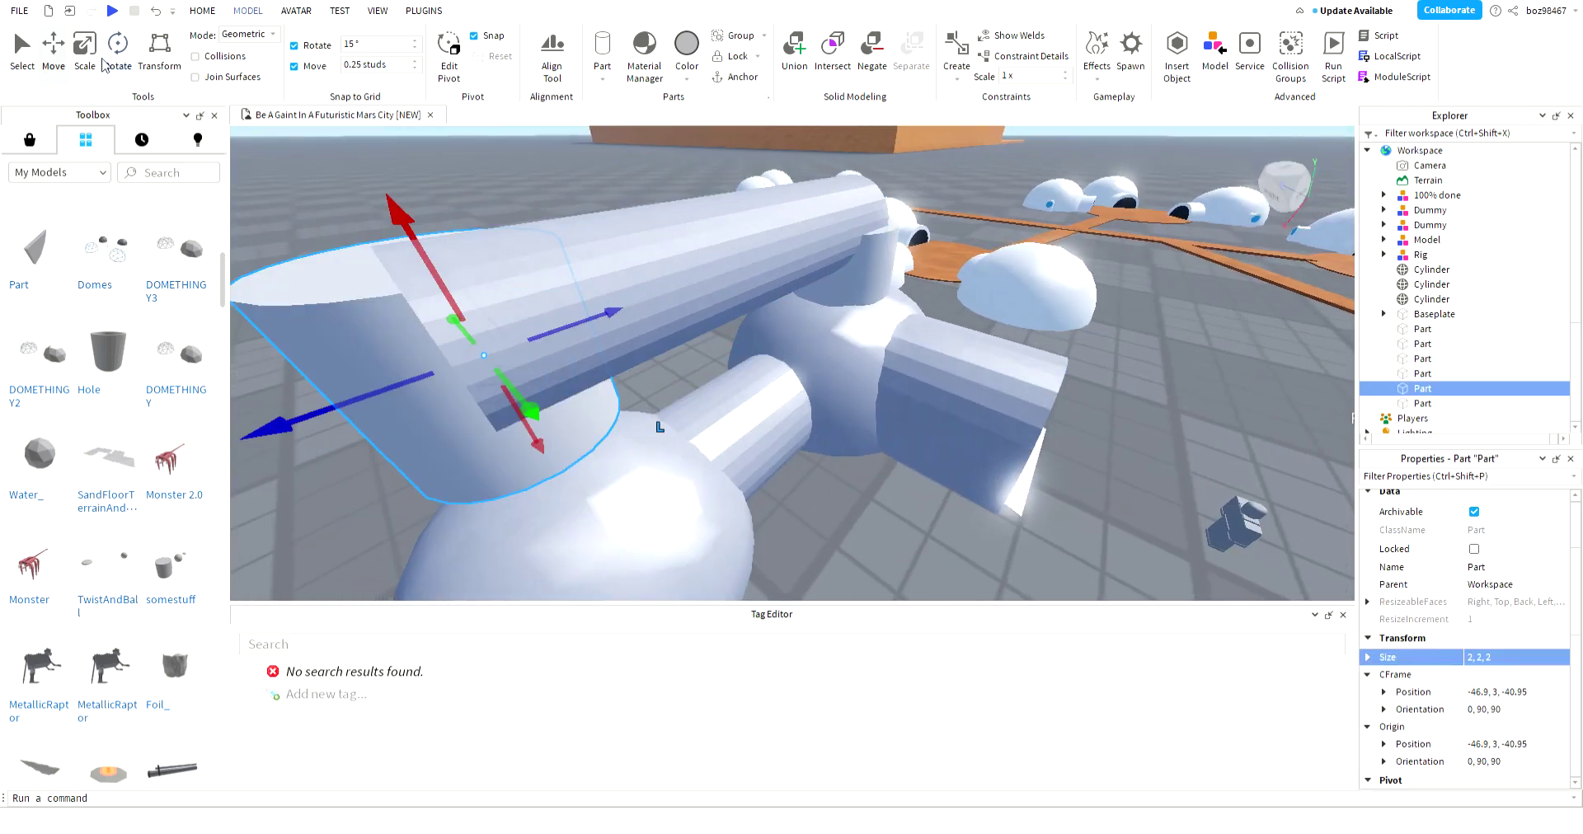
{"action": "key", "text": "f"}
{"action": "right_click_drag", "start_coordinate": [631, 320], "coordinate": [632, 320]}
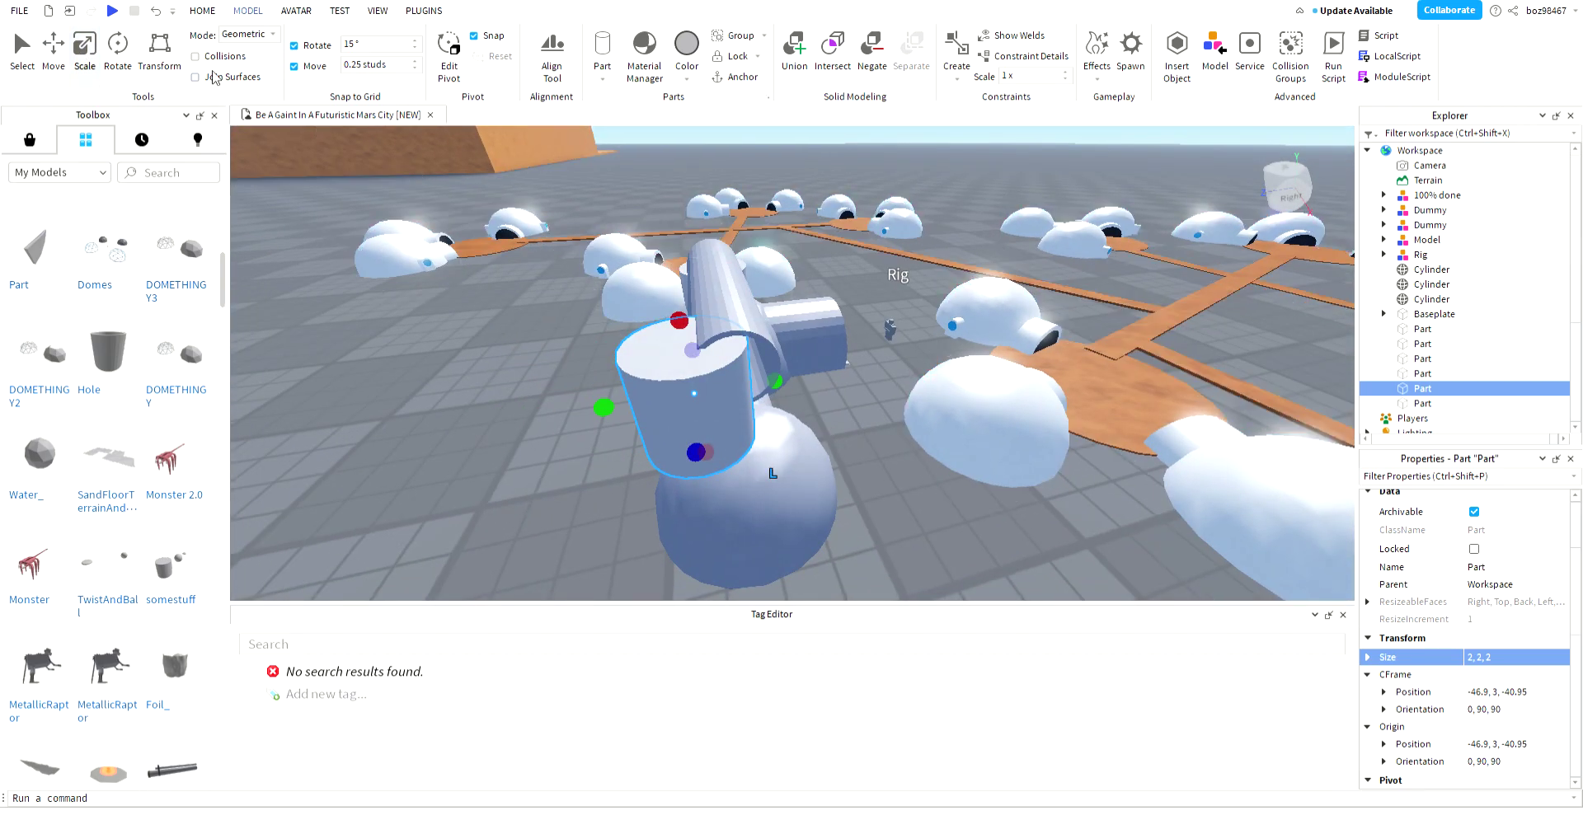
{"action": "left_click", "coordinate": [156, 12]}
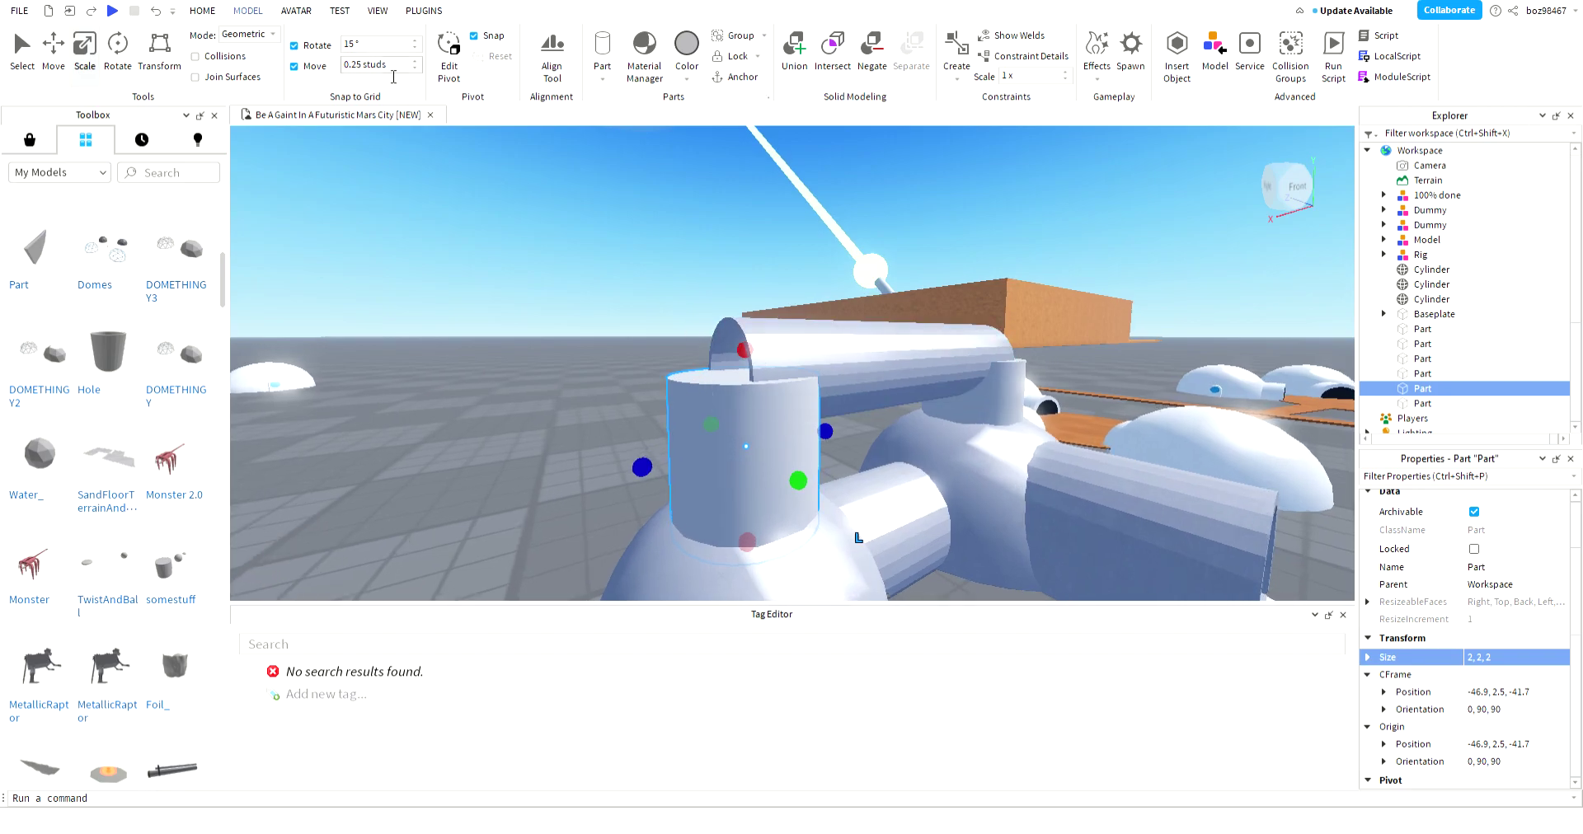
- Set the size of both upright cylinders to 2.5, 2, 2 so that they reach just past the upper connecting tube
{"action": "left_click_drag", "start_coordinate": [745, 349], "coordinate": [743, 279]}
{"action": "key", "text": "d"}
{"action": "right_click_drag", "start_coordinate": [735, 281], "coordinate": [684, 302]}
{"action": "left_click", "coordinate": [979, 376]}
{"action": "left_click_drag", "start_coordinate": [933, 320], "coordinate": [952, 270]}
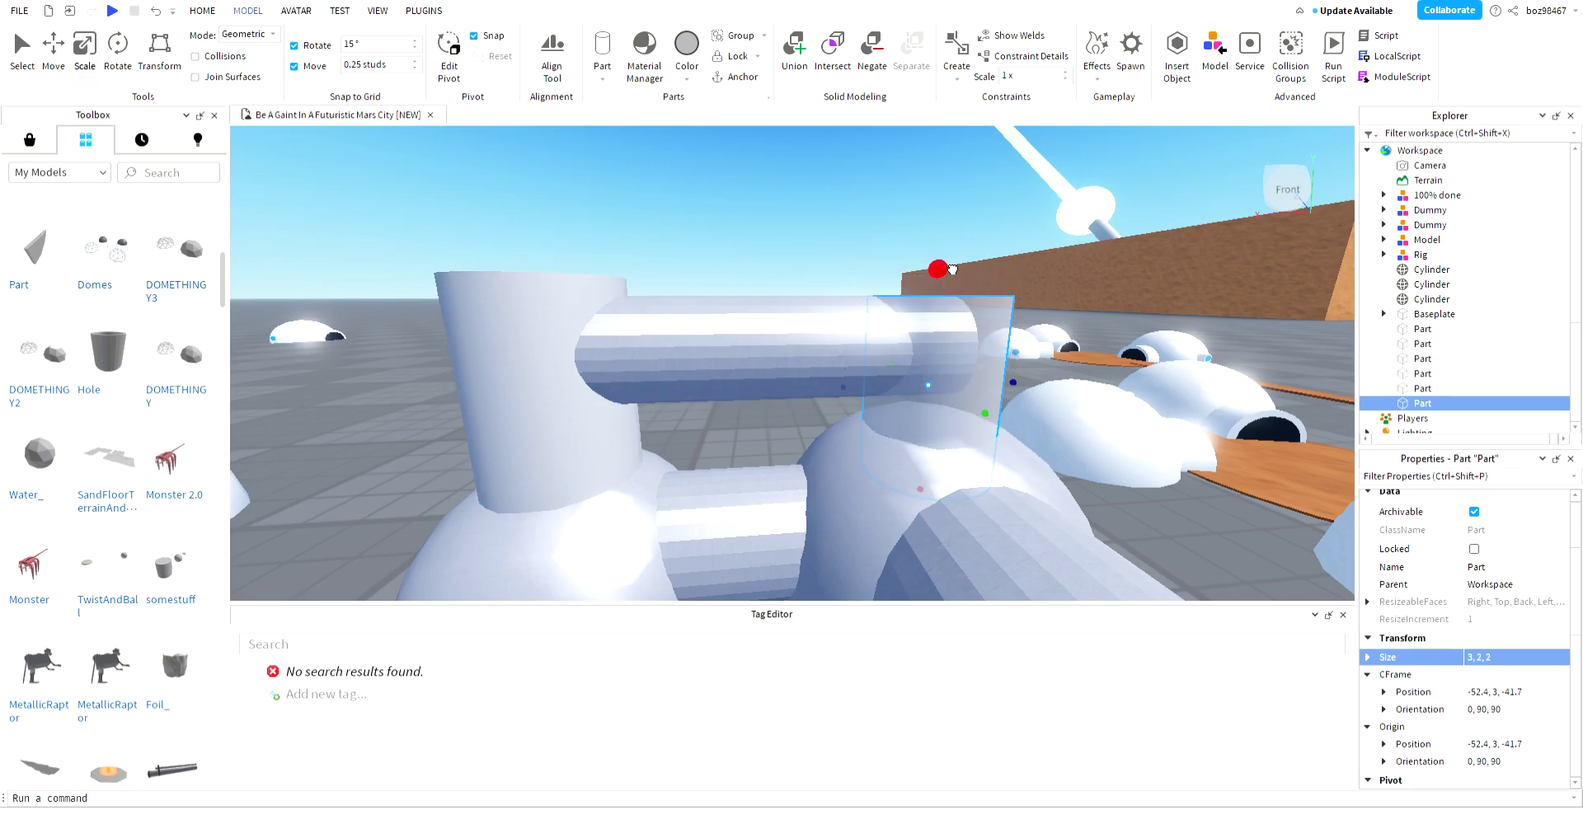
{"action": "left_click", "coordinate": [522, 329]}
{"action": "left_click_drag", "start_coordinate": [537, 248], "coordinate": [543, 284]}
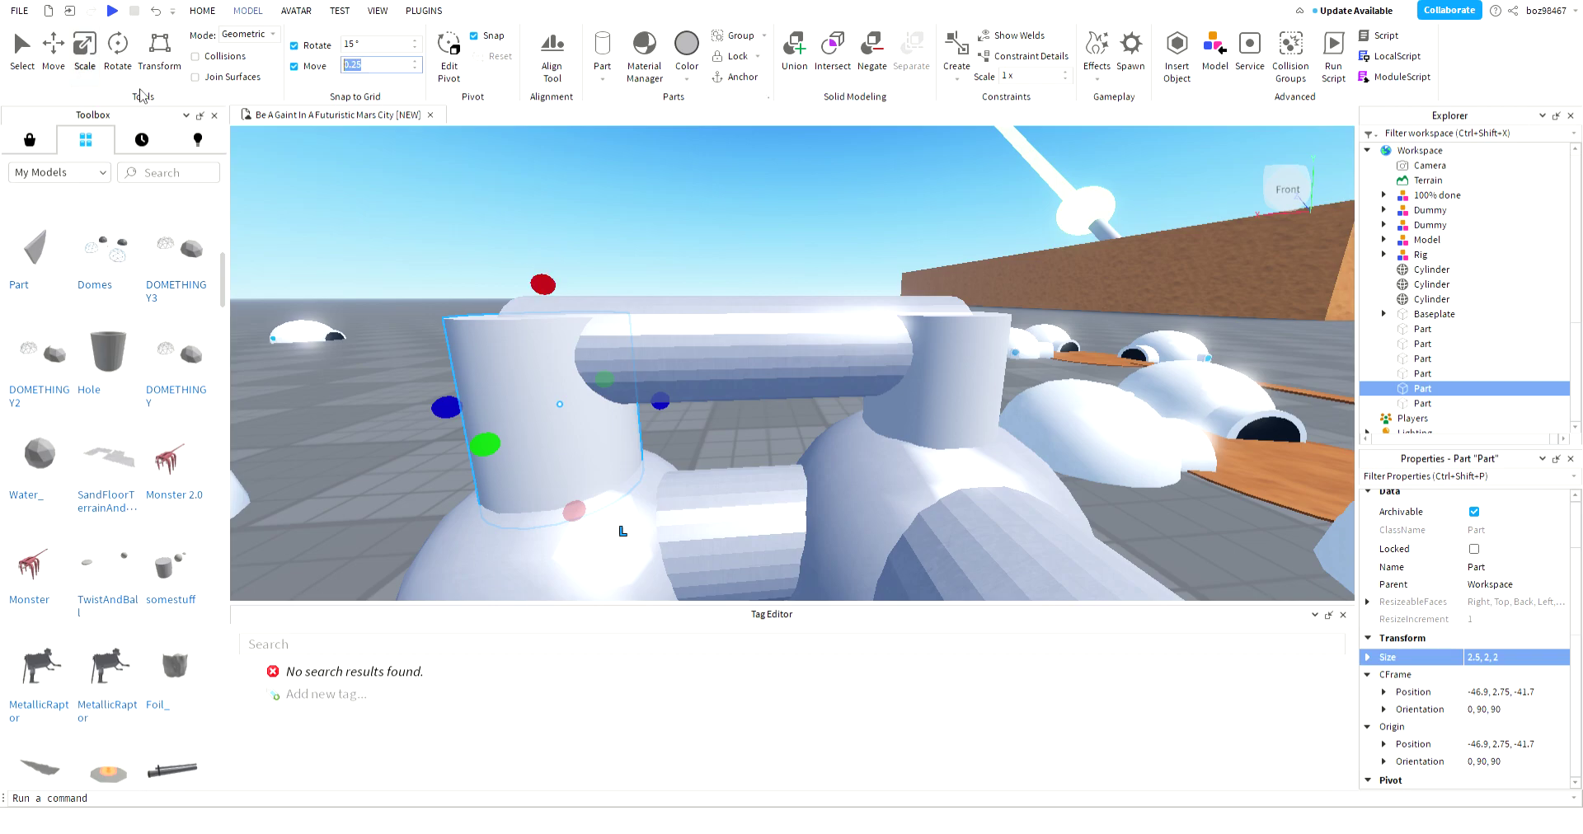
- Duplicate the smaller dome's sphere and scale the copy evenly to 2.5, 2.5, 2.5 with 0.5-stud snapping
{"action": "type", "text": ".5"}
{"action": "key", "text": "Return"}
{"action": "left_click", "coordinate": [606, 581]}
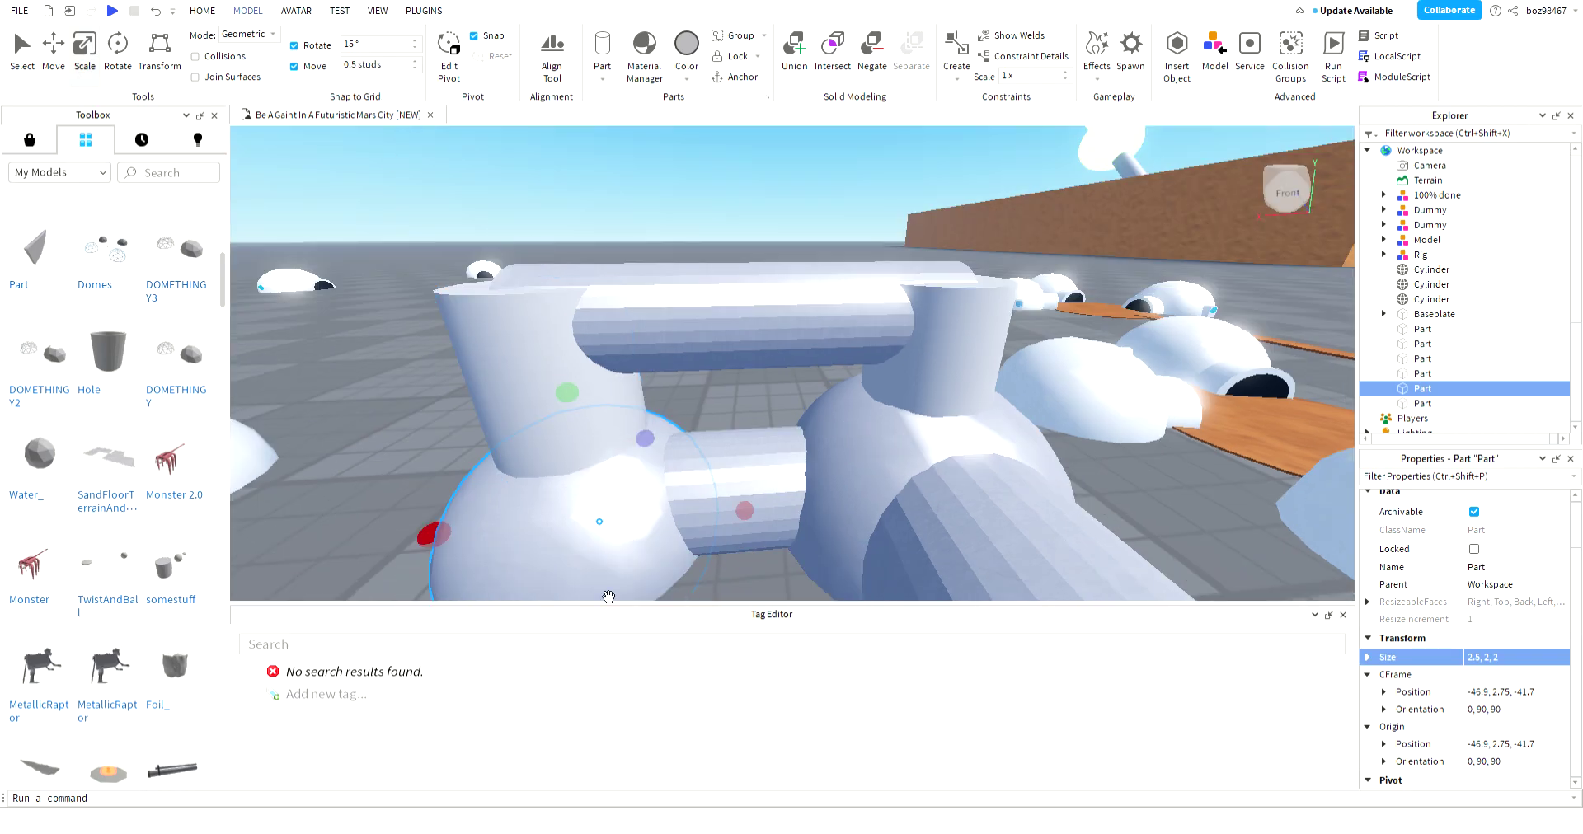
{"action": "key", "text": "ctrl+d"}
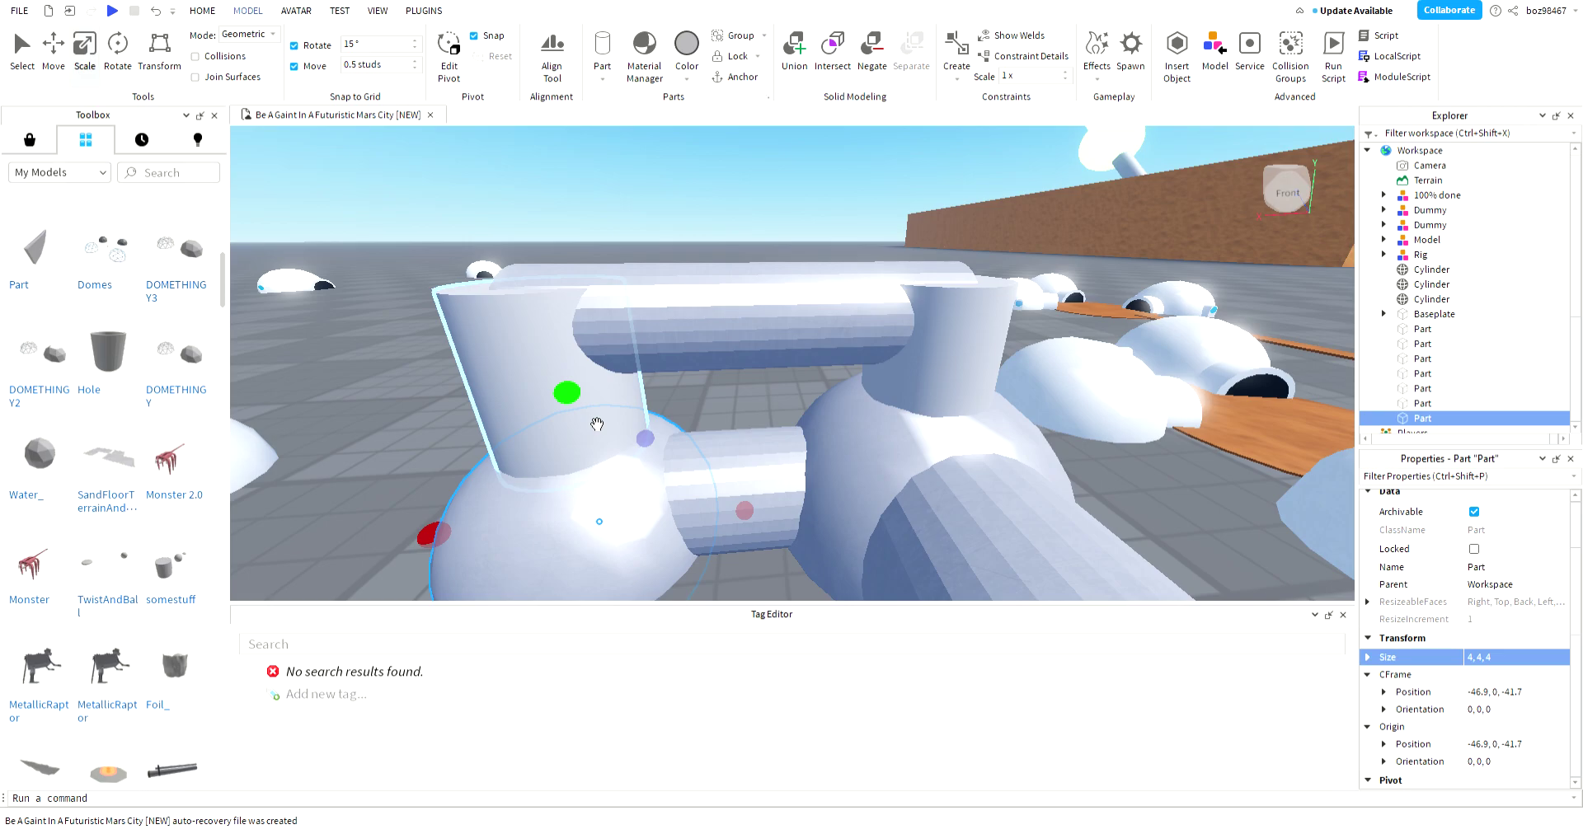
{"action": "right_click_drag", "start_coordinate": [597, 424], "coordinate": [664, 517]}
{"action": "left_click_drag", "start_coordinate": [719, 456], "coordinate": [723, 416], "text": "shift"}
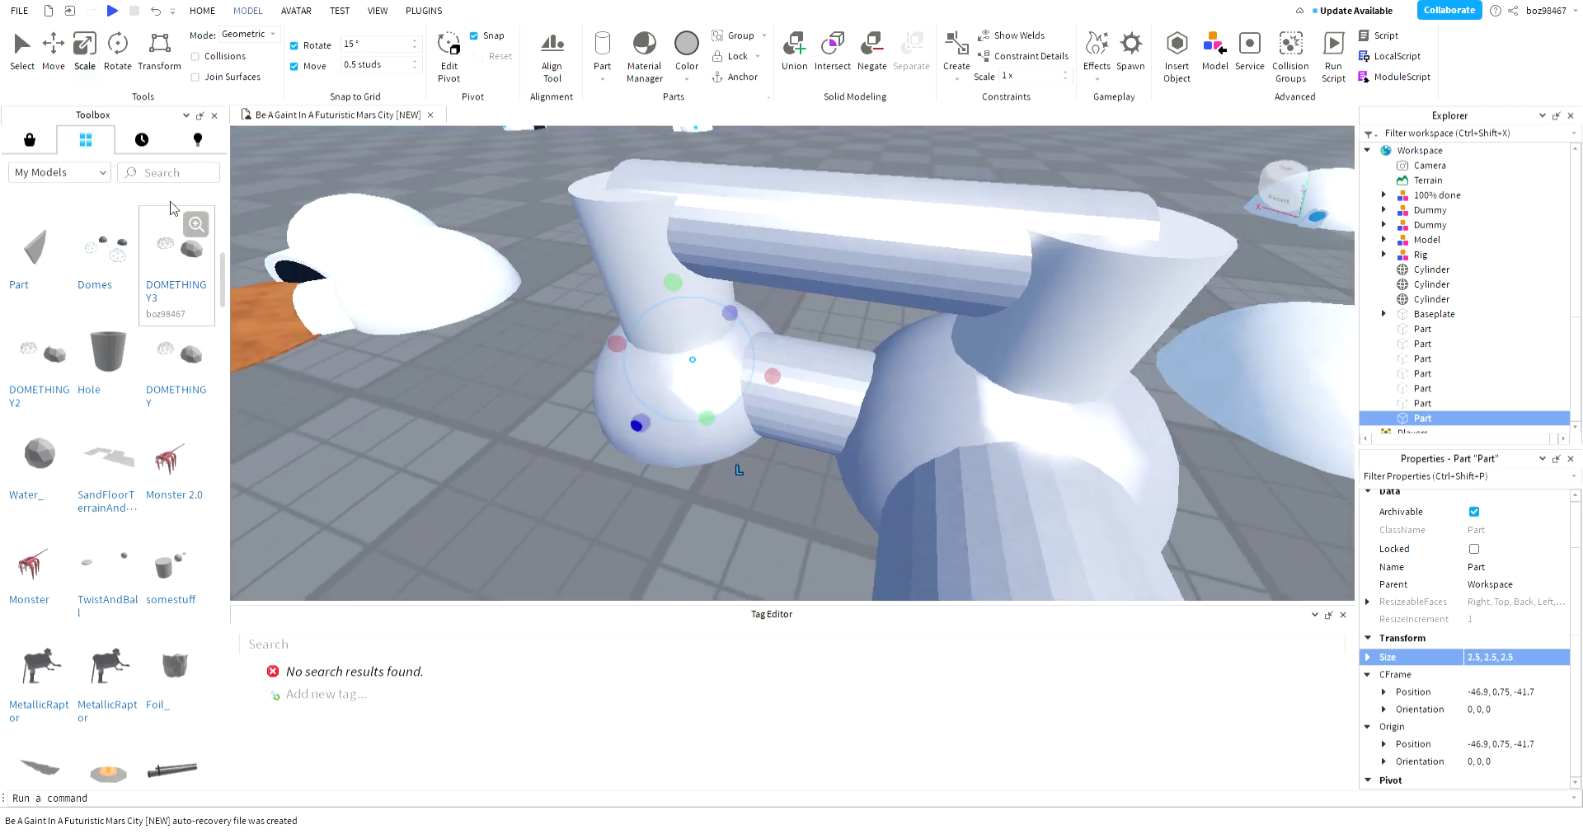
- Raise the copied sphere onto the top of the upright cylinder over the smaller dome and set its size to 2, 2, 2 at -46.9, 4, -41.7
{"action": "key", "text": "ctrl+2"}
{"action": "left_click_drag", "start_coordinate": [676, 289], "coordinate": [689, 165]}
{"action": "right_click_drag", "start_coordinate": [676, 239], "coordinate": [689, 165]}
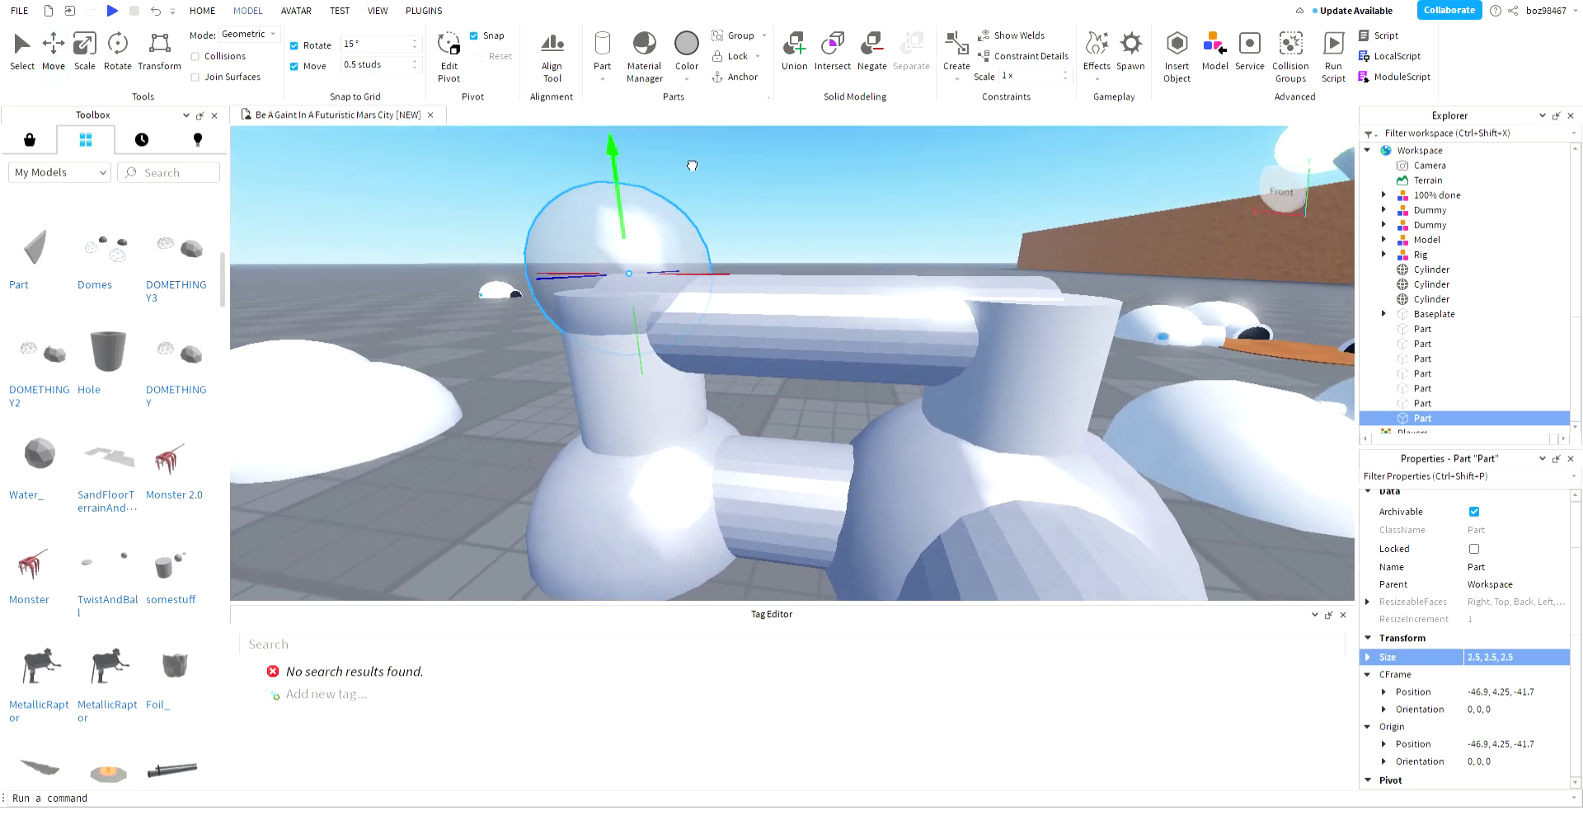
{"action": "left_click", "coordinate": [65, 64]}
{"action": "left_click", "coordinate": [76, 54]}
{"action": "left_click_drag", "start_coordinate": [612, 150], "coordinate": [642, 177]}
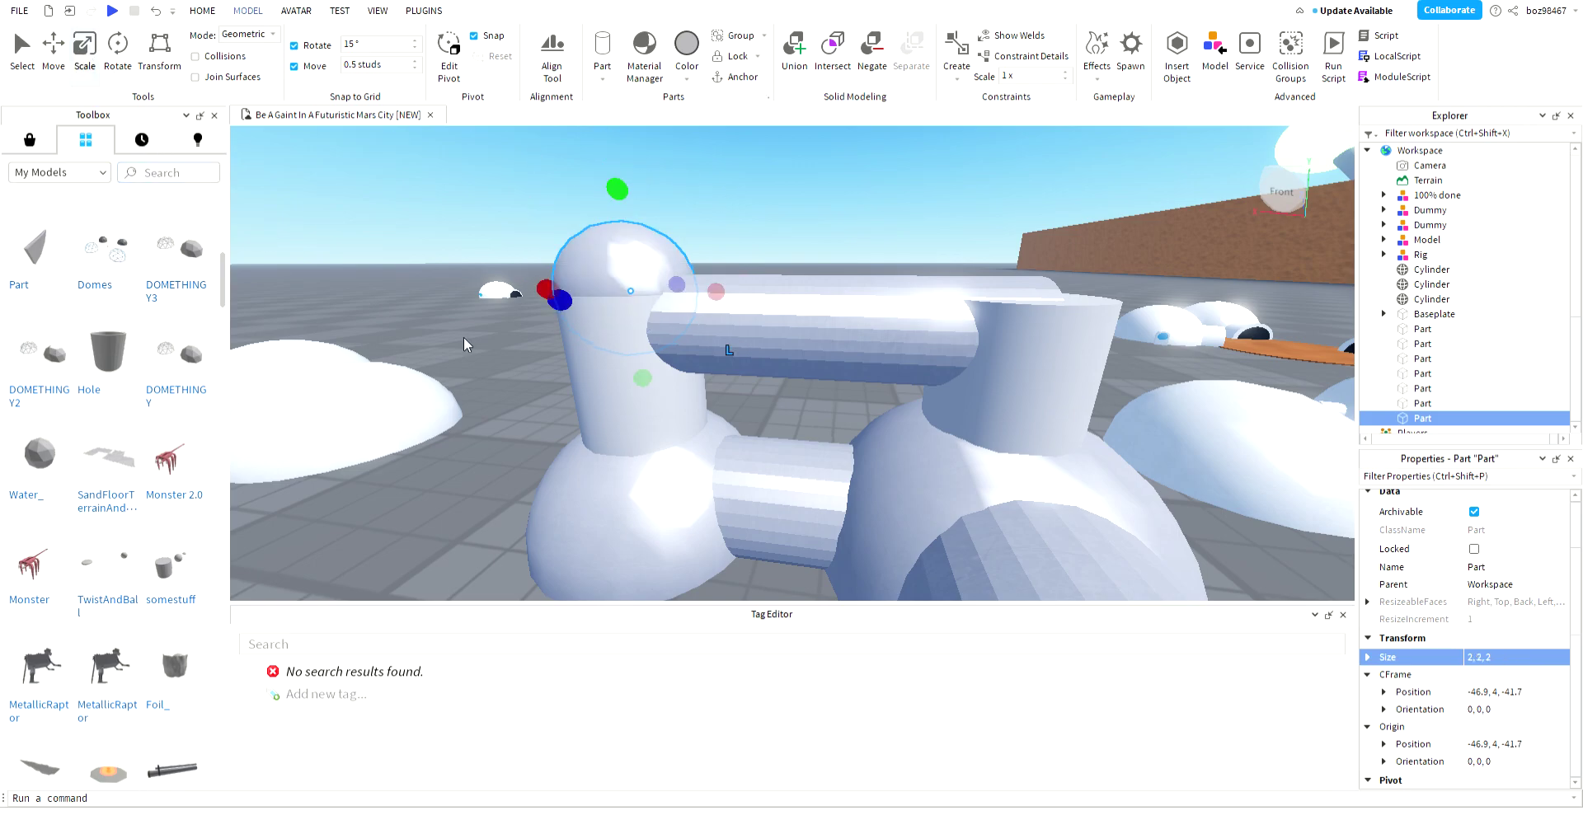
- Give the upright cylinder on the smaller dome the Fossil brick color and the Metal material
{"action": "left_click", "coordinate": [34, 66]}
{"action": "right_click_drag", "start_coordinate": [533, 208], "coordinate": [483, 194]}
{"action": "key", "text": "w"}
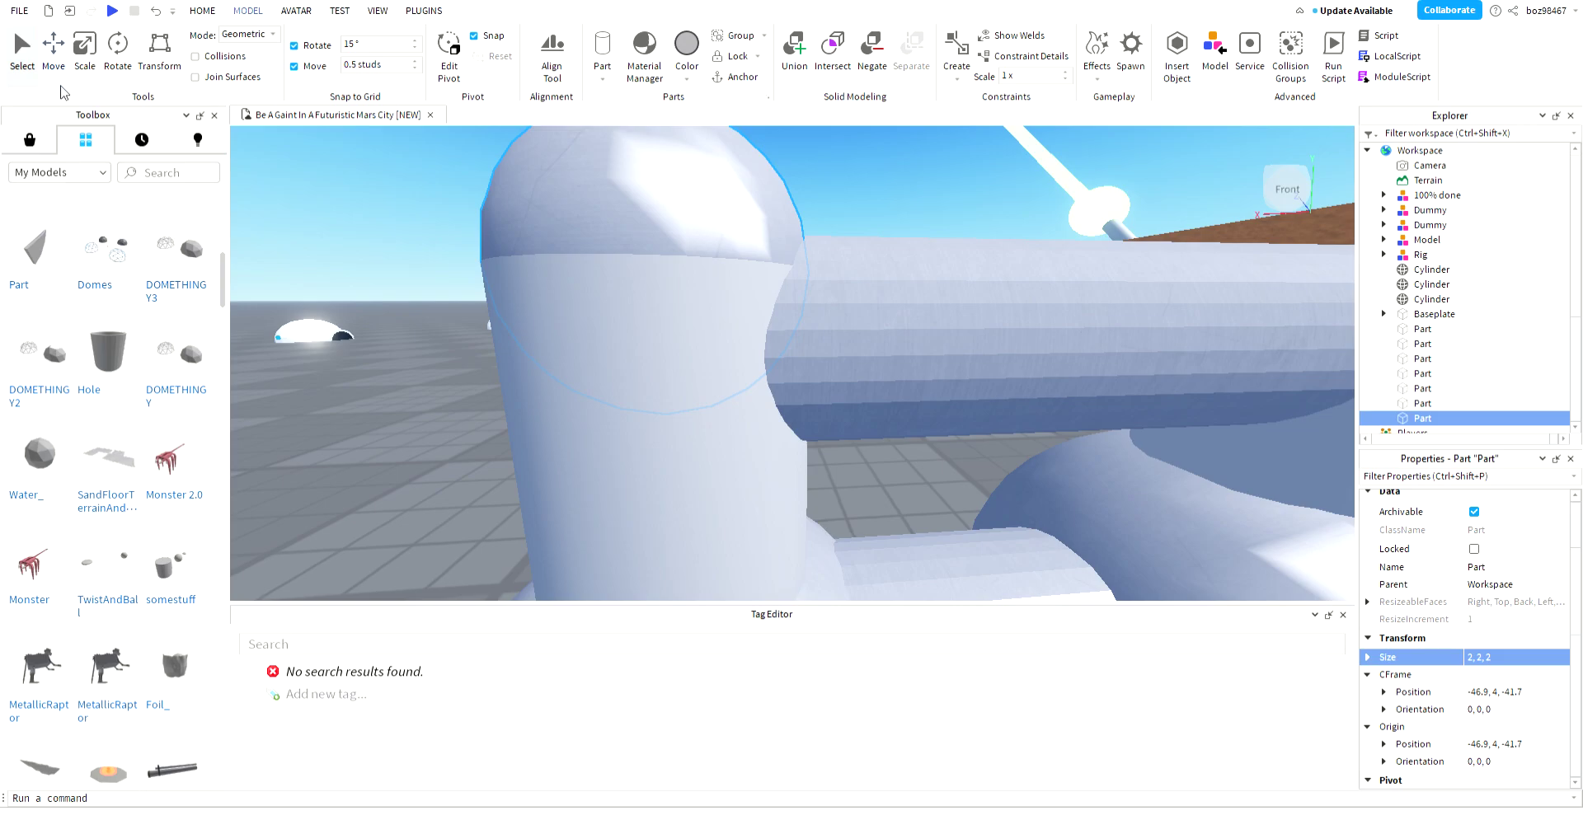
{"action": "left_click", "coordinate": [51, 53]}
{"action": "right_click_drag", "start_coordinate": [717, 297], "coordinate": [730, 326]}
{"action": "left_click", "coordinate": [838, 198]}
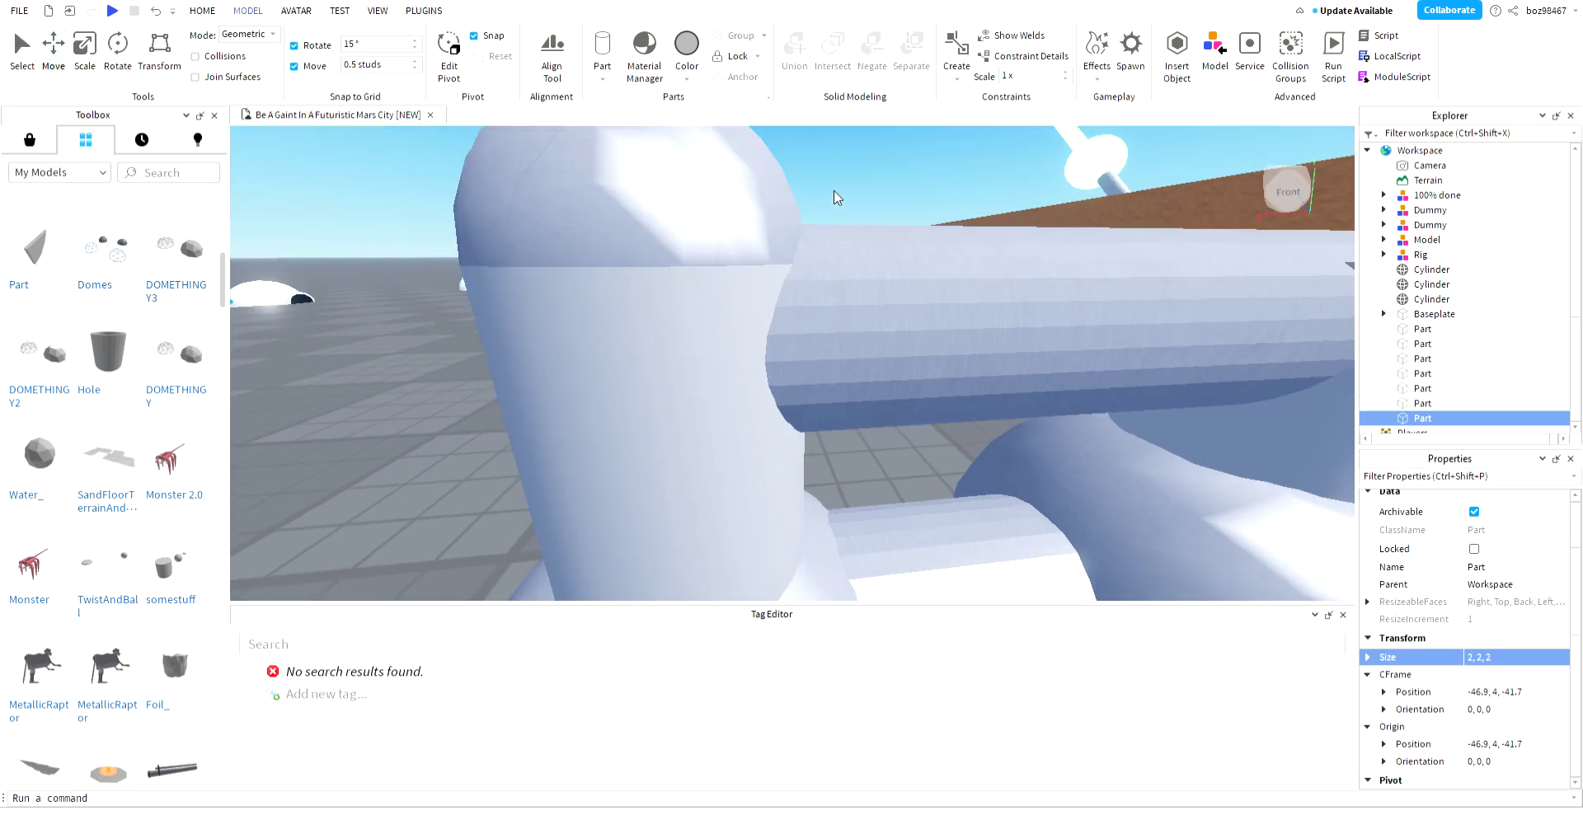
{"action": "right_click_drag", "start_coordinate": [725, 404], "coordinate": [692, 497]}
{"action": "left_click", "coordinate": [692, 496]}
{"action": "left_click", "coordinate": [1495, 525]}
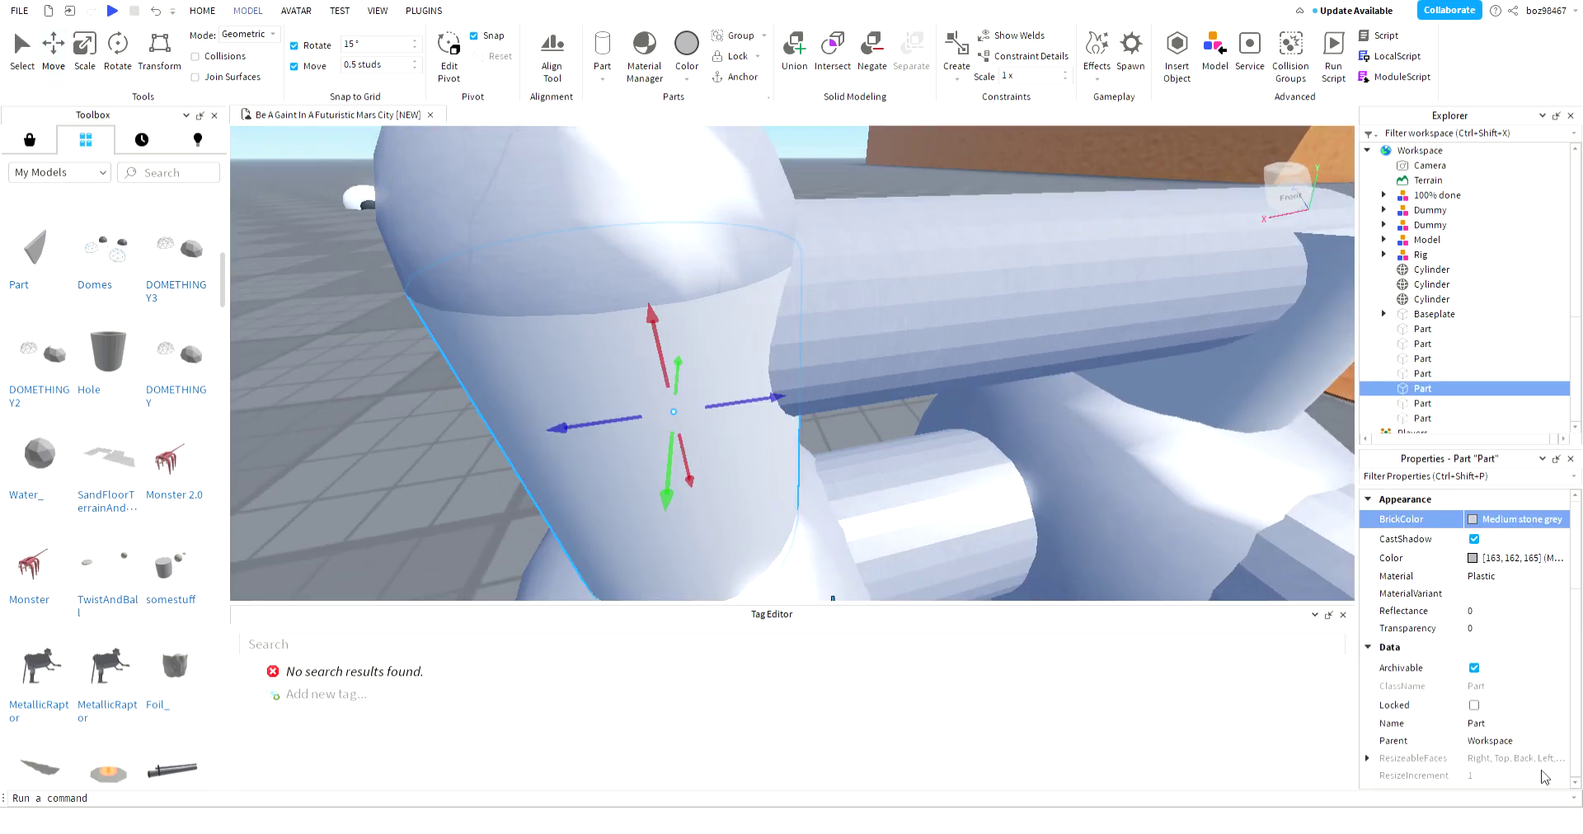
{"action": "left_click", "coordinate": [1516, 575]}
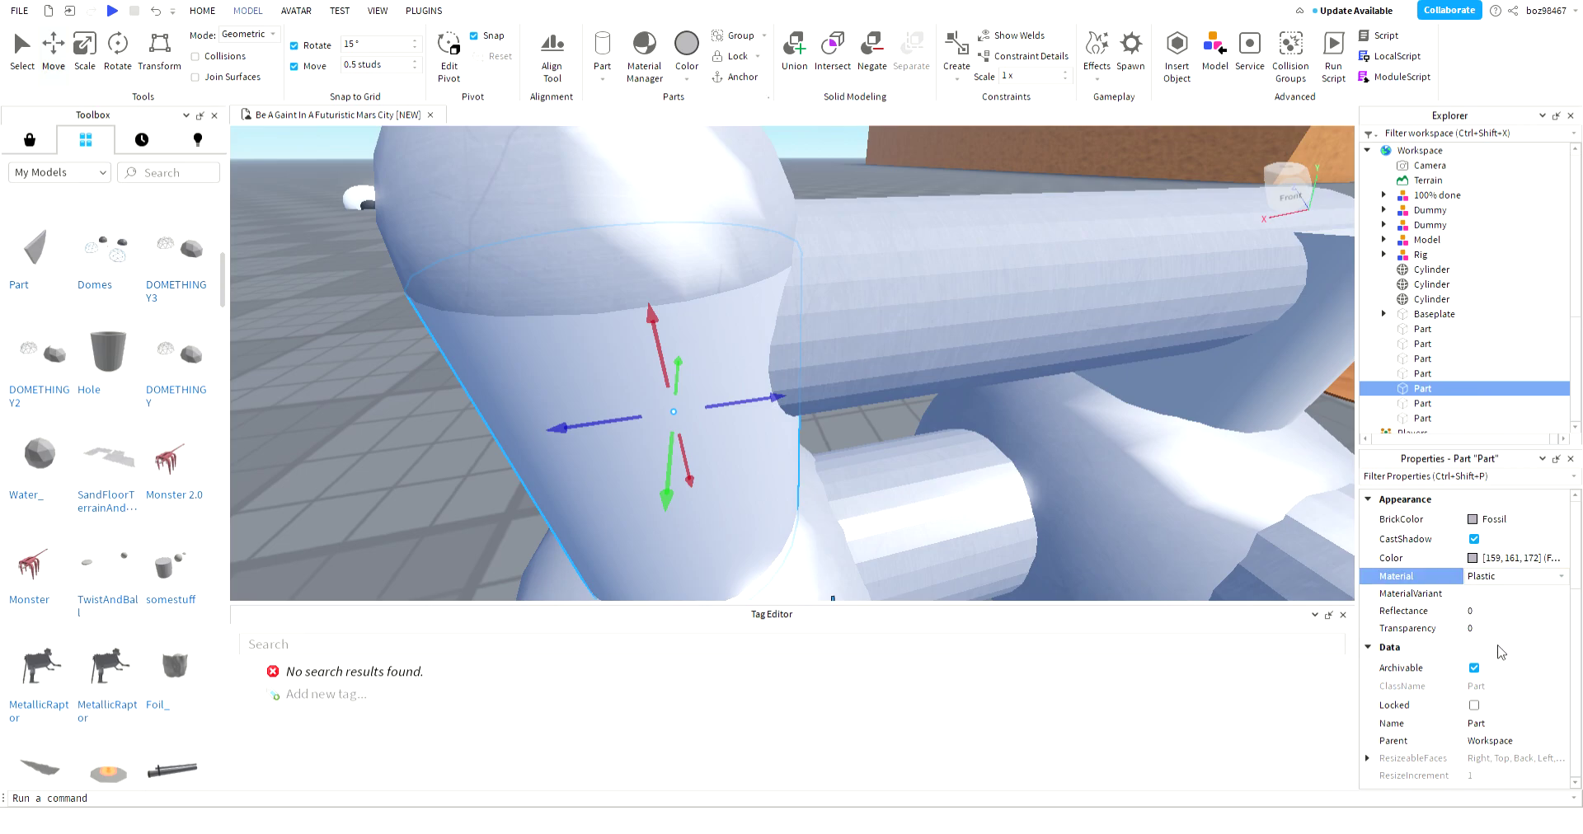
{"action": "left_click", "coordinate": [1499, 652]}
- Duplicate the rounded cap sphere and place the copy on top of the upright cylinder over the larger dome
{"action": "right_click_drag", "start_coordinate": [1170, 495], "coordinate": [770, 255]}
{"action": "left_click", "coordinate": [751, 304]}
{"action": "right_click_drag", "start_coordinate": [750, 304], "coordinate": [758, 323]}
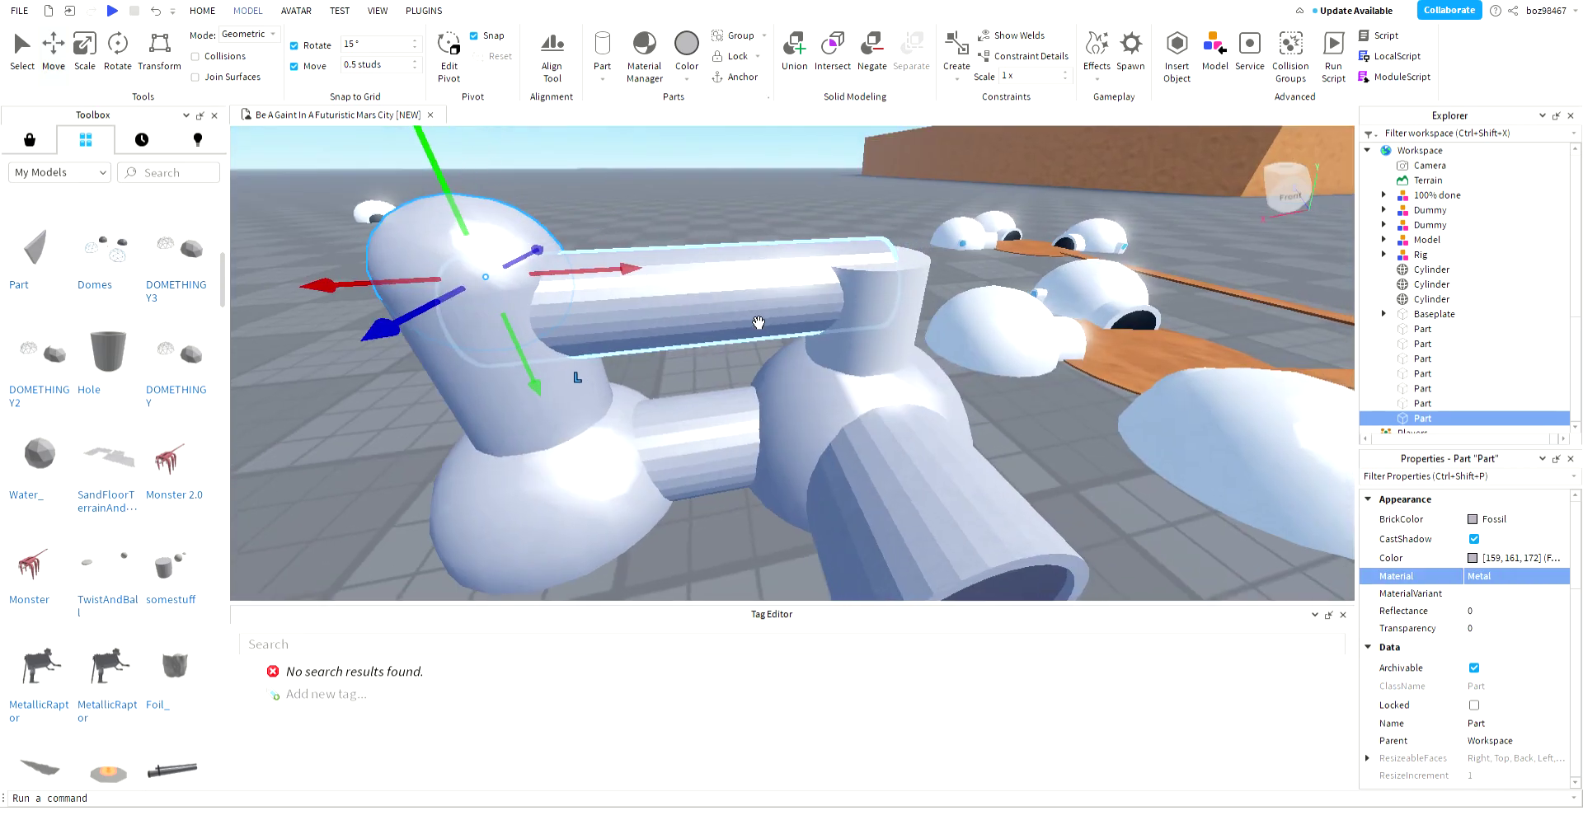
{"action": "key", "text": "d"}
{"action": "key", "text": "ctrl+d"}
{"action": "left_click_drag", "start_coordinate": [594, 297], "coordinate": [870, 334]}
{"action": "left_click_drag", "start_coordinate": [733, 269], "coordinate": [735, 290]}
{"action": "left_click", "coordinate": [659, 539]}
{"action": "mouse_move", "coordinate": [659, 540]}
{"action": "right_mouse_down"}
{"action": "mouse_move", "coordinate": [686, 566]}
{"action": "mouse_move", "coordinate": [659, 539]}
{"action": "right_mouse_up"}
- Delete both upright cylinders together with their cap spheres and the upper connecting tube
{"action": "scroll", "coordinate": [659, 539], "scroll_direction": "down", "scroll_amount": 6}
{"action": "scroll", "coordinate": [660, 539], "scroll_direction": "up", "scroll_amount": 4}
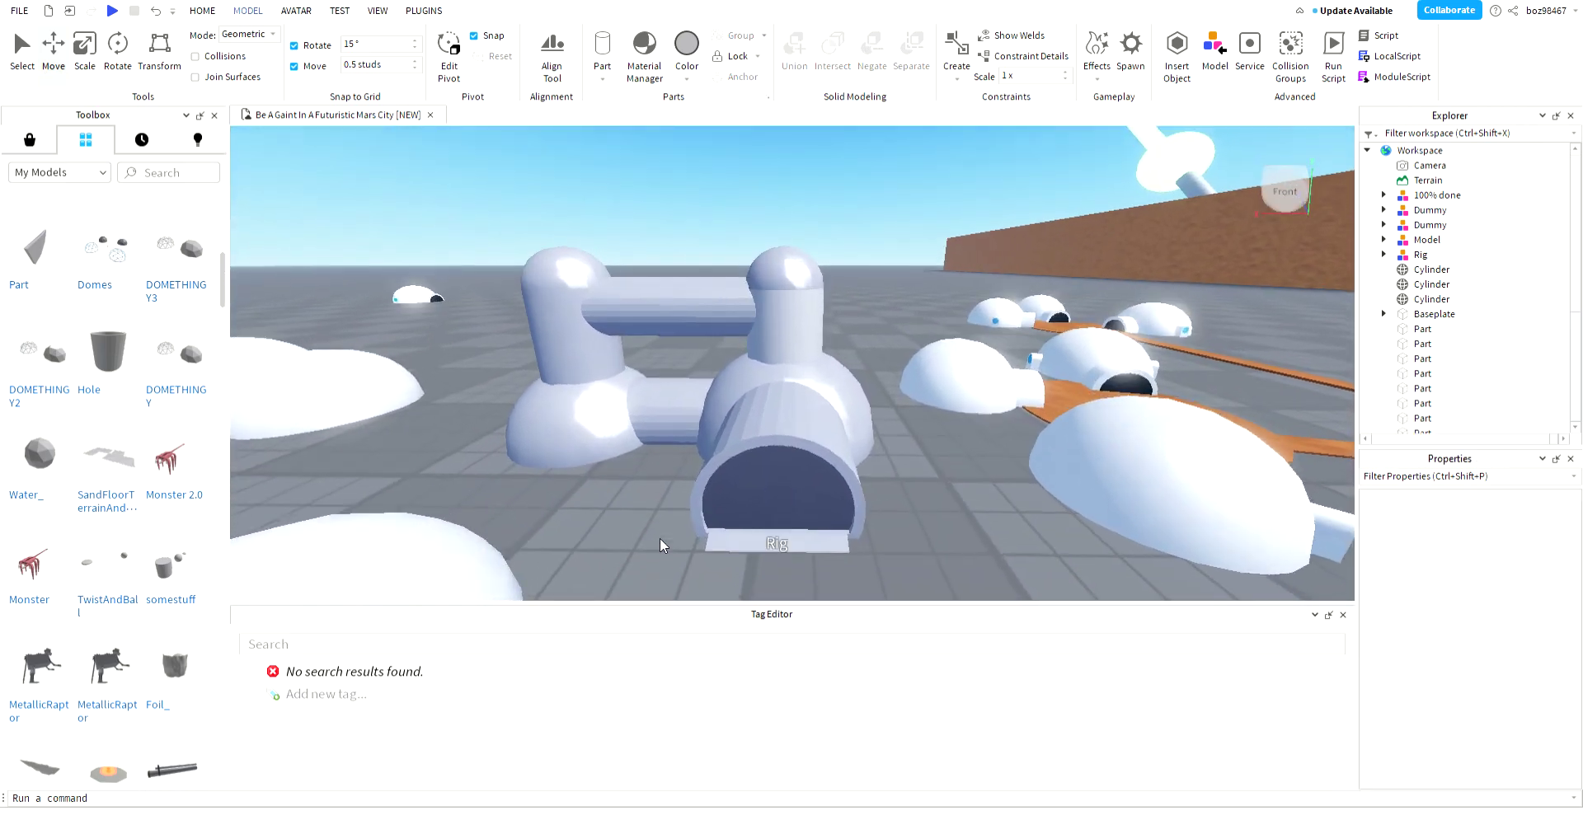
{"action": "scroll", "coordinate": [659, 538], "scroll_direction": "up", "scroll_amount": 2}
{"action": "right_click_drag", "start_coordinate": [735, 346], "coordinate": [836, 365]}
{"action": "left_click", "coordinate": [862, 300]}
{"action": "left_click", "coordinate": [849, 358]}
{"action": "left_click", "coordinate": [831, 272], "text": "ctrl"}
{"action": "left_click", "coordinate": [672, 330], "text": "ctrl"}
{"action": "left_click", "coordinate": [610, 371], "text": "ctrl"}
{"action": "left_click", "coordinate": [613, 400], "text": "ctrl"}
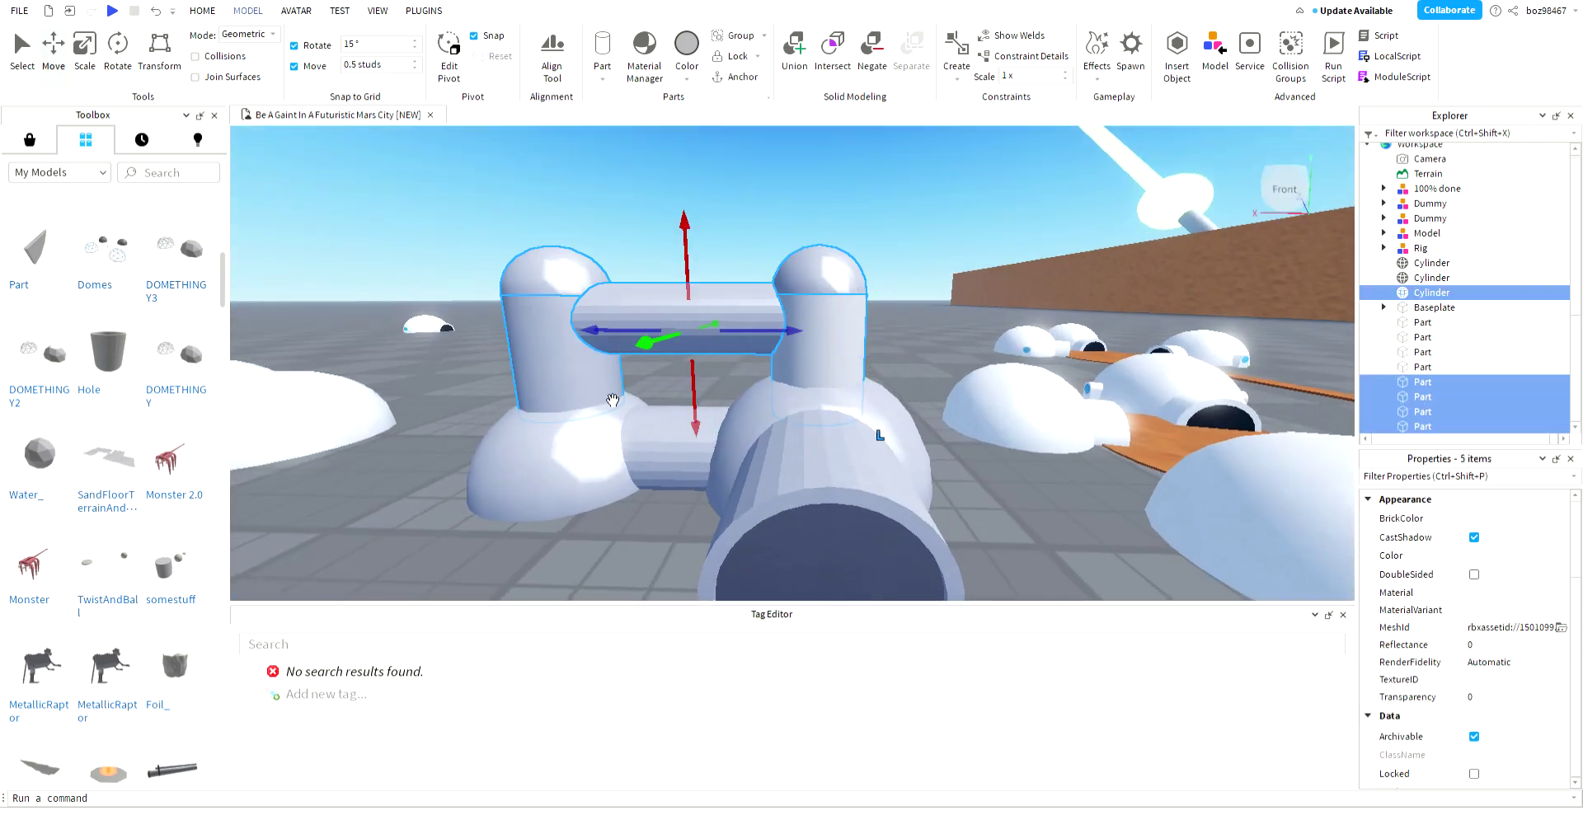
{"action": "key", "text": "Delete"}
- Delete the smaller dome at the end of the connecting tunnel
{"action": "right_click_drag", "start_coordinate": [769, 194], "coordinate": [773, 226]}
{"action": "key", "text": "w"}
{"action": "key", "text": "s"}
{"action": "key", "text": "a"}
{"action": "middle_click_drag", "start_coordinate": [973, 289], "coordinate": [863, 311]}
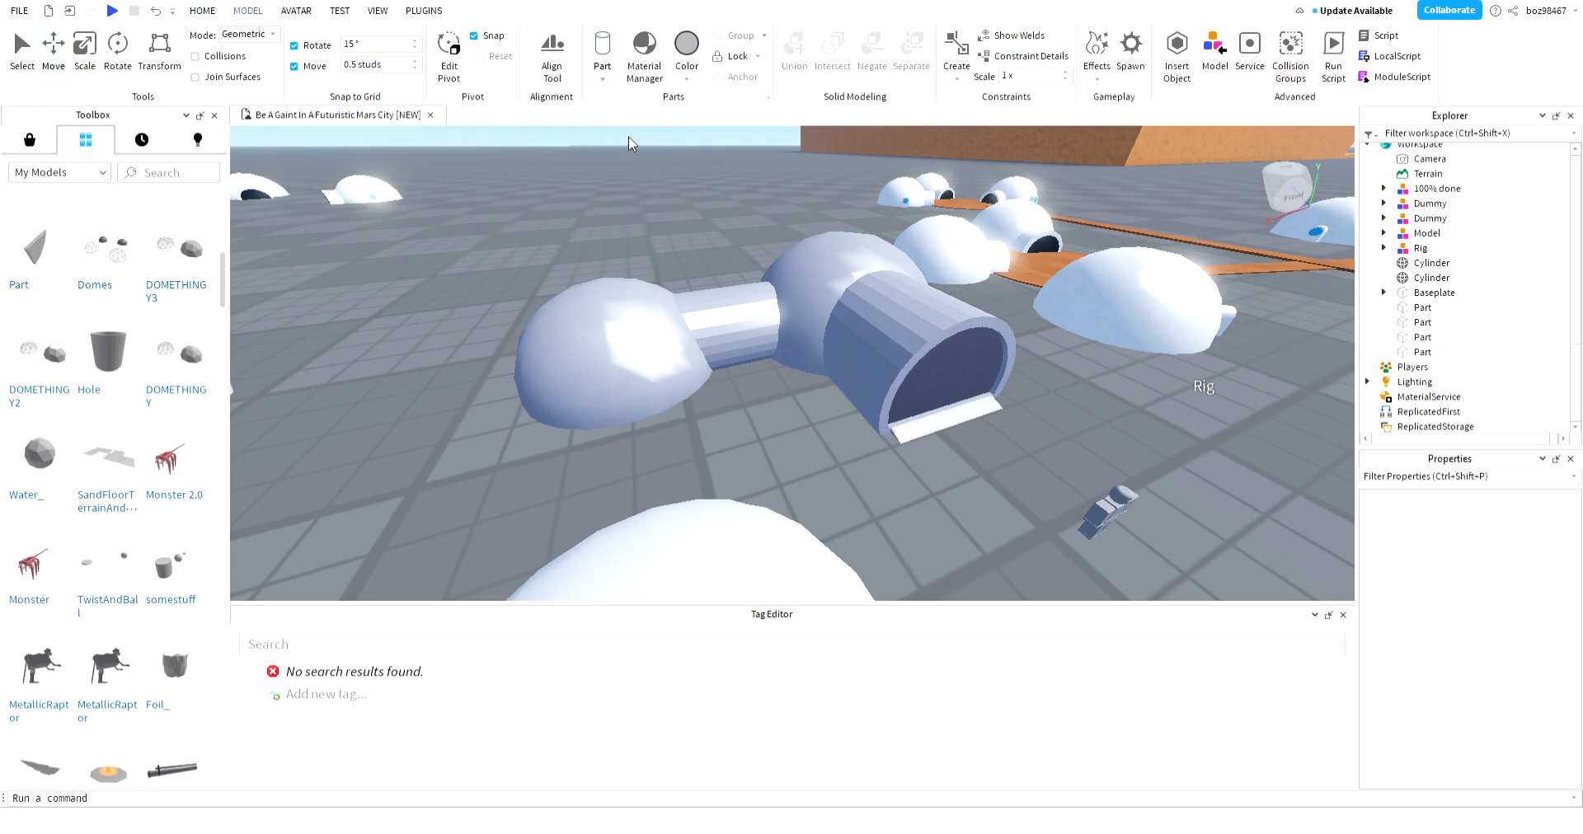
{"action": "right_click_drag", "start_coordinate": [759, 365], "coordinate": [754, 374]}
{"action": "key", "text": "d"}
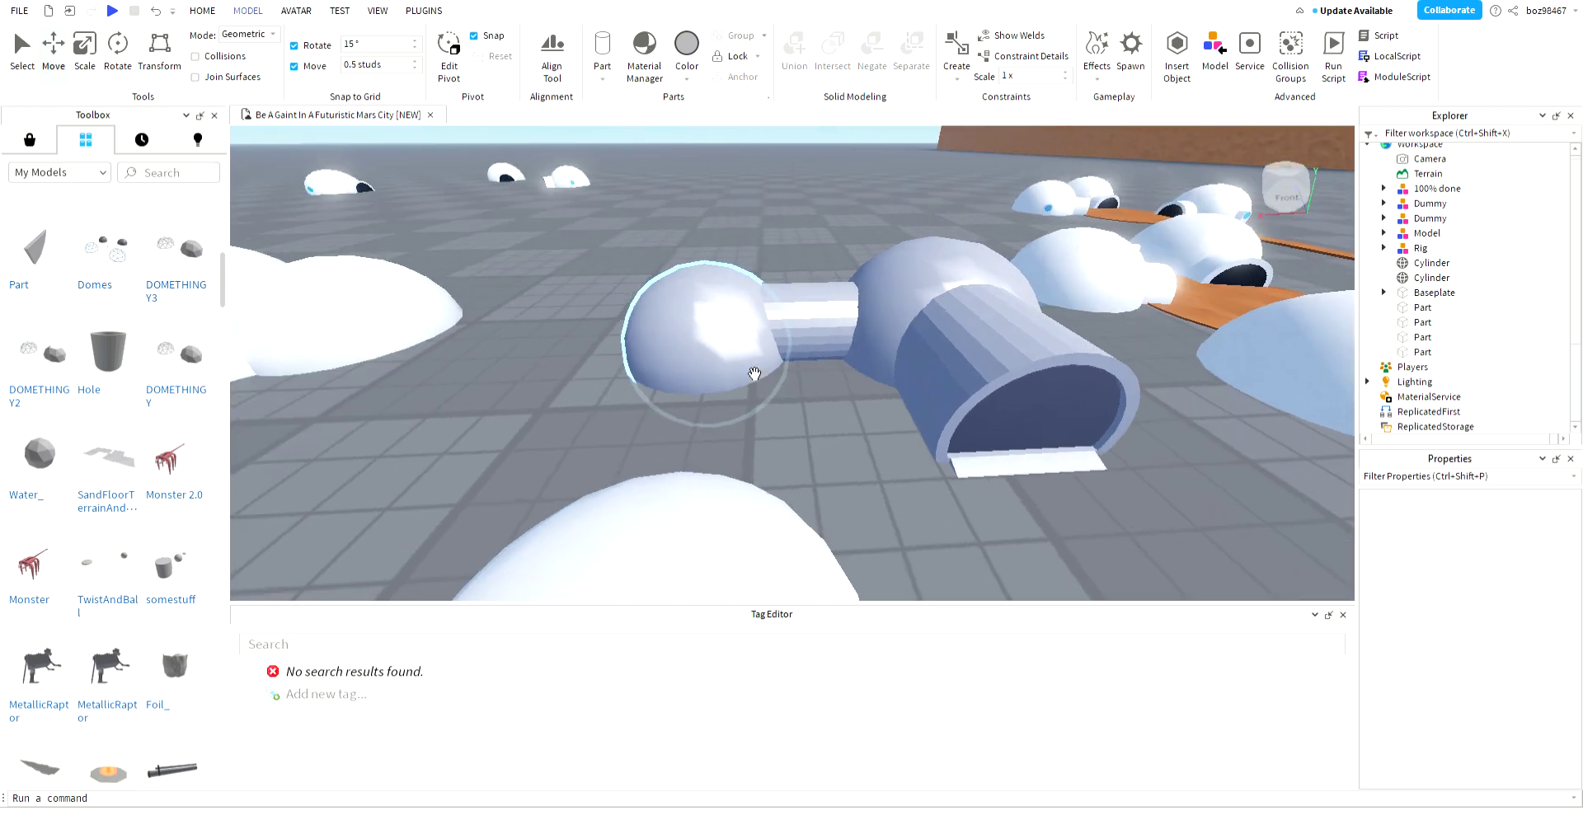
{"action": "left_click", "coordinate": [755, 374]}
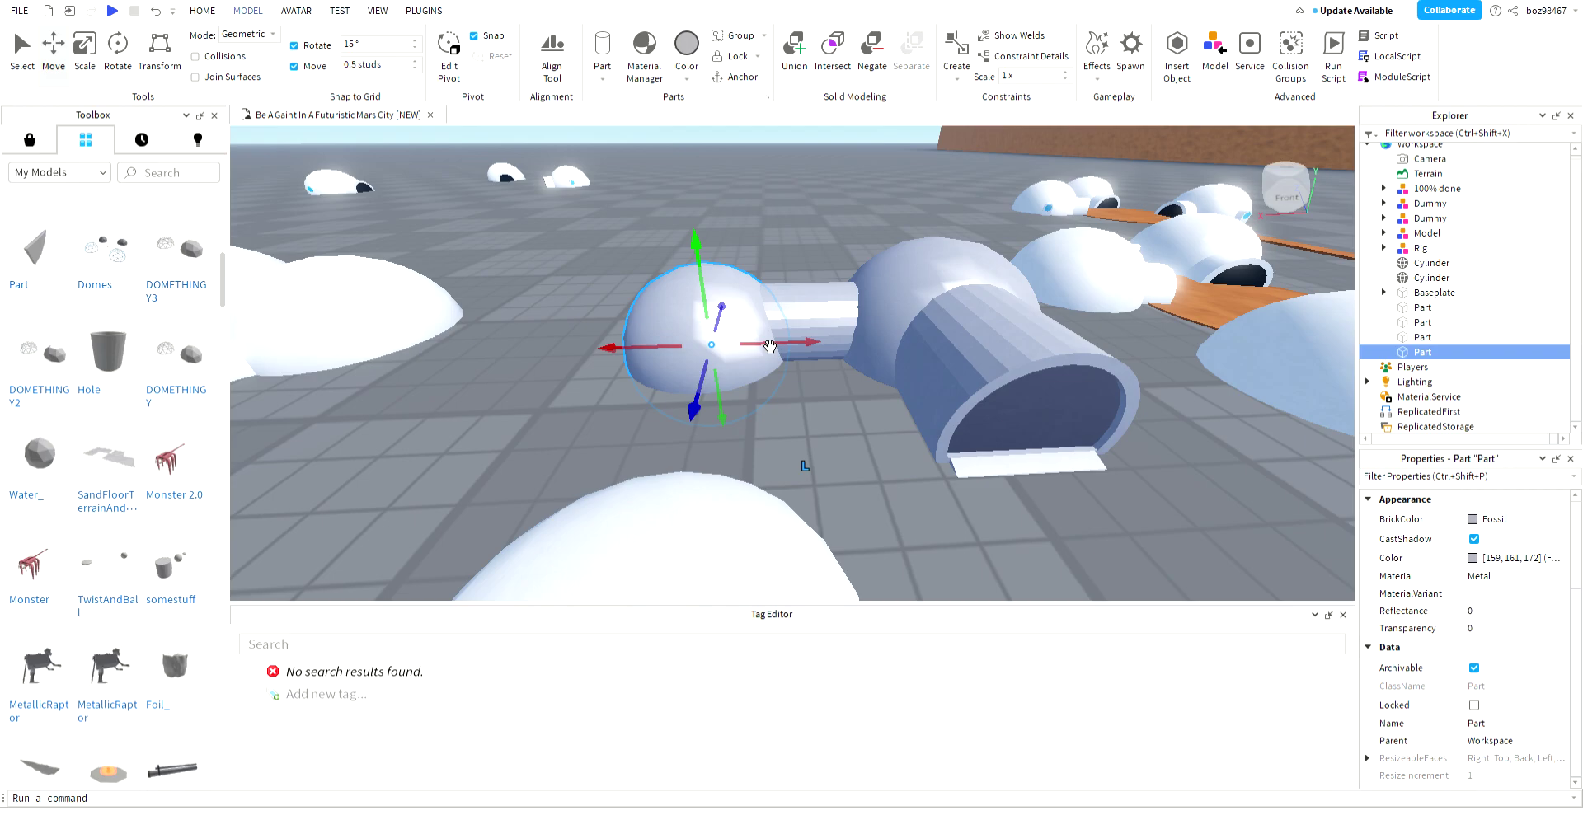
{"action": "key", "text": "Delete"}
- Add a new 2, 2, 2 cylinder part above the tunnel's open end and rotate it to orientation 90, 0, 0
{"action": "key", "text": "a"}
{"action": "right_click_drag", "start_coordinate": [805, 459], "coordinate": [613, 89]}
{"action": "key", "text": "s"}
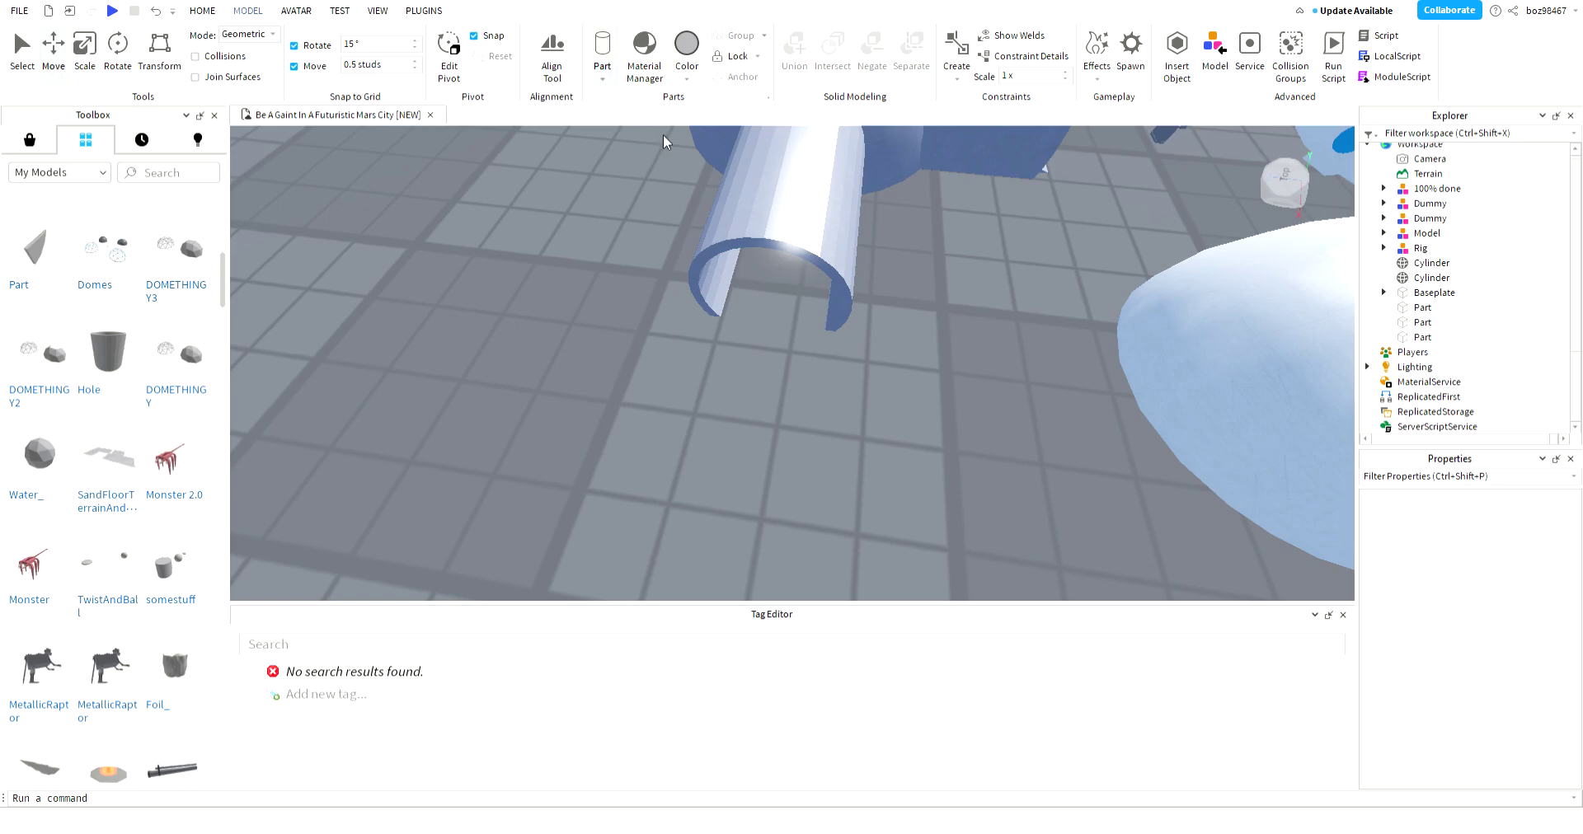
{"action": "key", "text": "s"}
{"action": "right_click_drag", "start_coordinate": [840, 344], "coordinate": [820, 251]}
{"action": "key", "text": "ctrl+4"}
{"action": "left_click_drag", "start_coordinate": [815, 281], "coordinate": [695, 300]}
{"action": "right_click_drag", "start_coordinate": [694, 300], "coordinate": [818, 331]}
{"action": "key", "text": "a"}
{"action": "key", "text": "d"}
{"action": "key", "text": "a"}
- Copy the connecting tunnel's position, -49.4, 0.5, -41.7, onto the new cylinder
{"action": "left_click", "coordinate": [1010, 534]}
{"action": "scroll", "coordinate": [1530, 641], "scroll_direction": "down", "scroll_amount": 3}
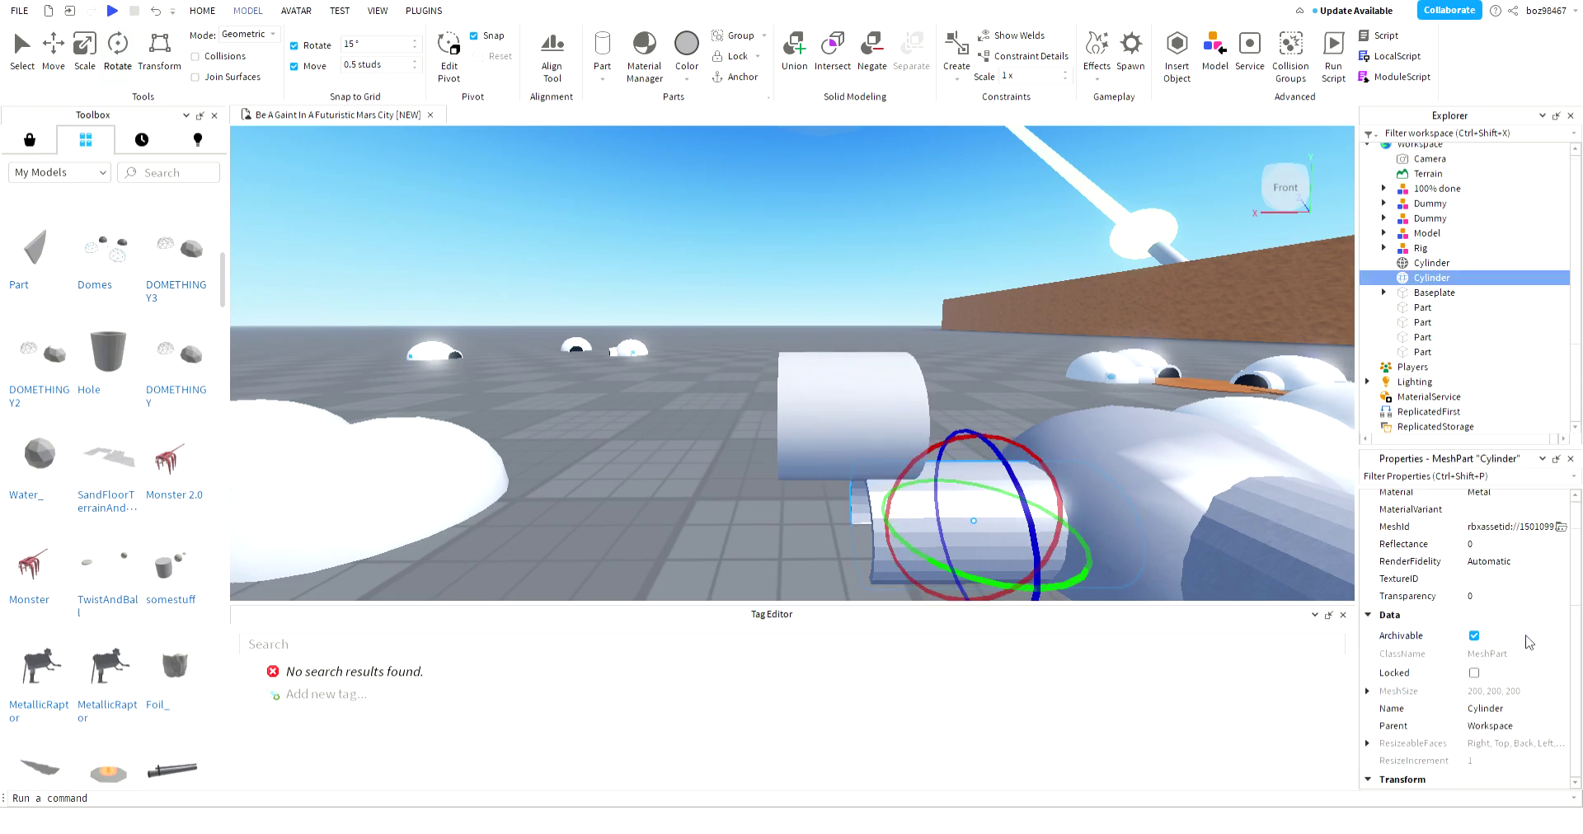
{"action": "scroll", "coordinate": [1513, 718], "scroll_direction": "down", "scroll_amount": 3}
{"action": "left_click", "coordinate": [1518, 677]}
{"action": "key", "text": "ctrl+c"}
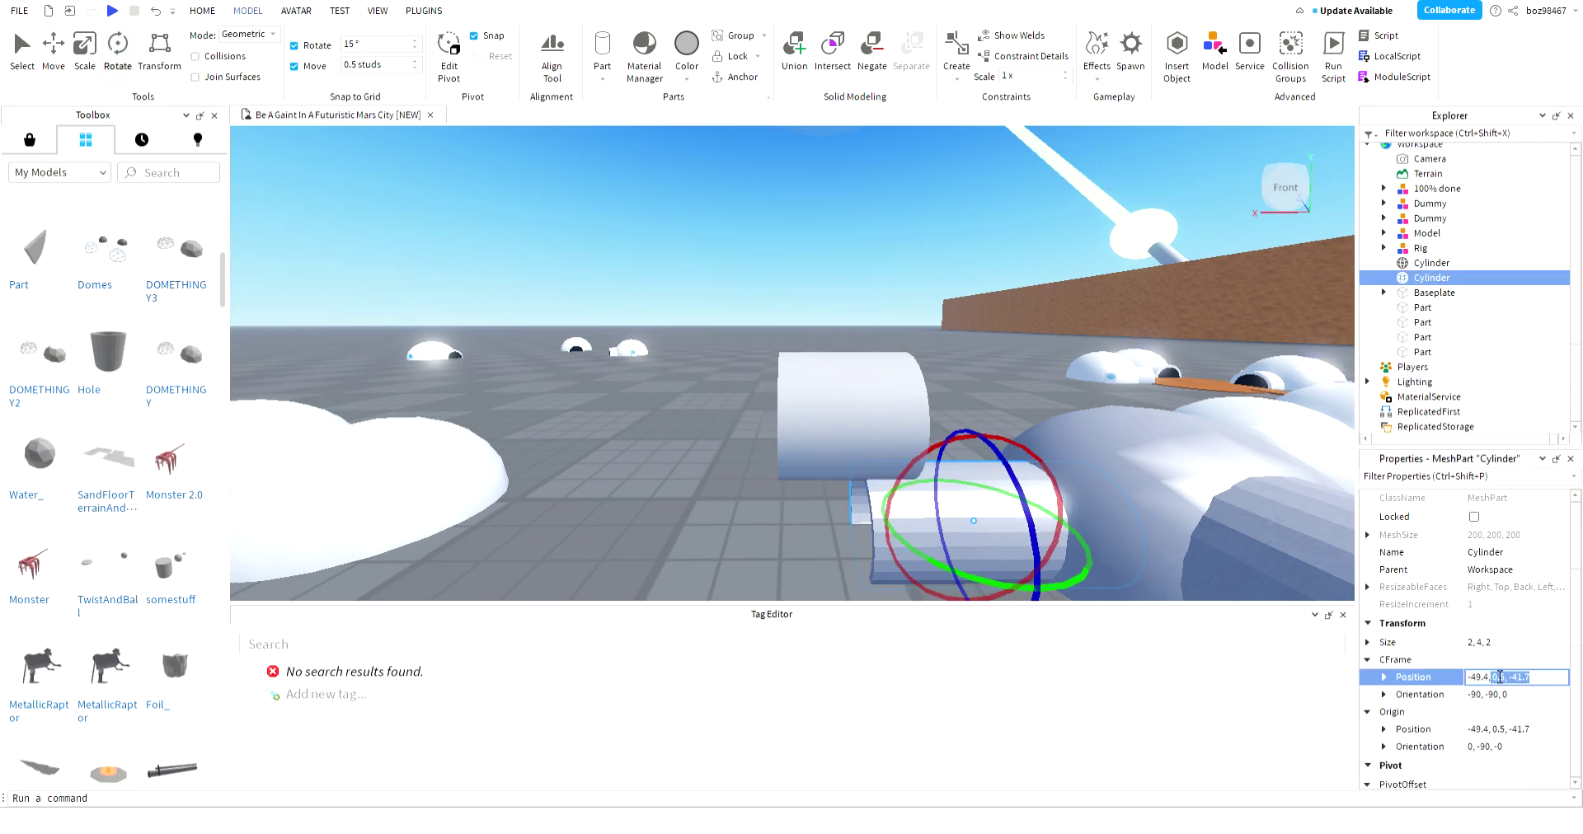
{"action": "left_click", "coordinate": [919, 404]}
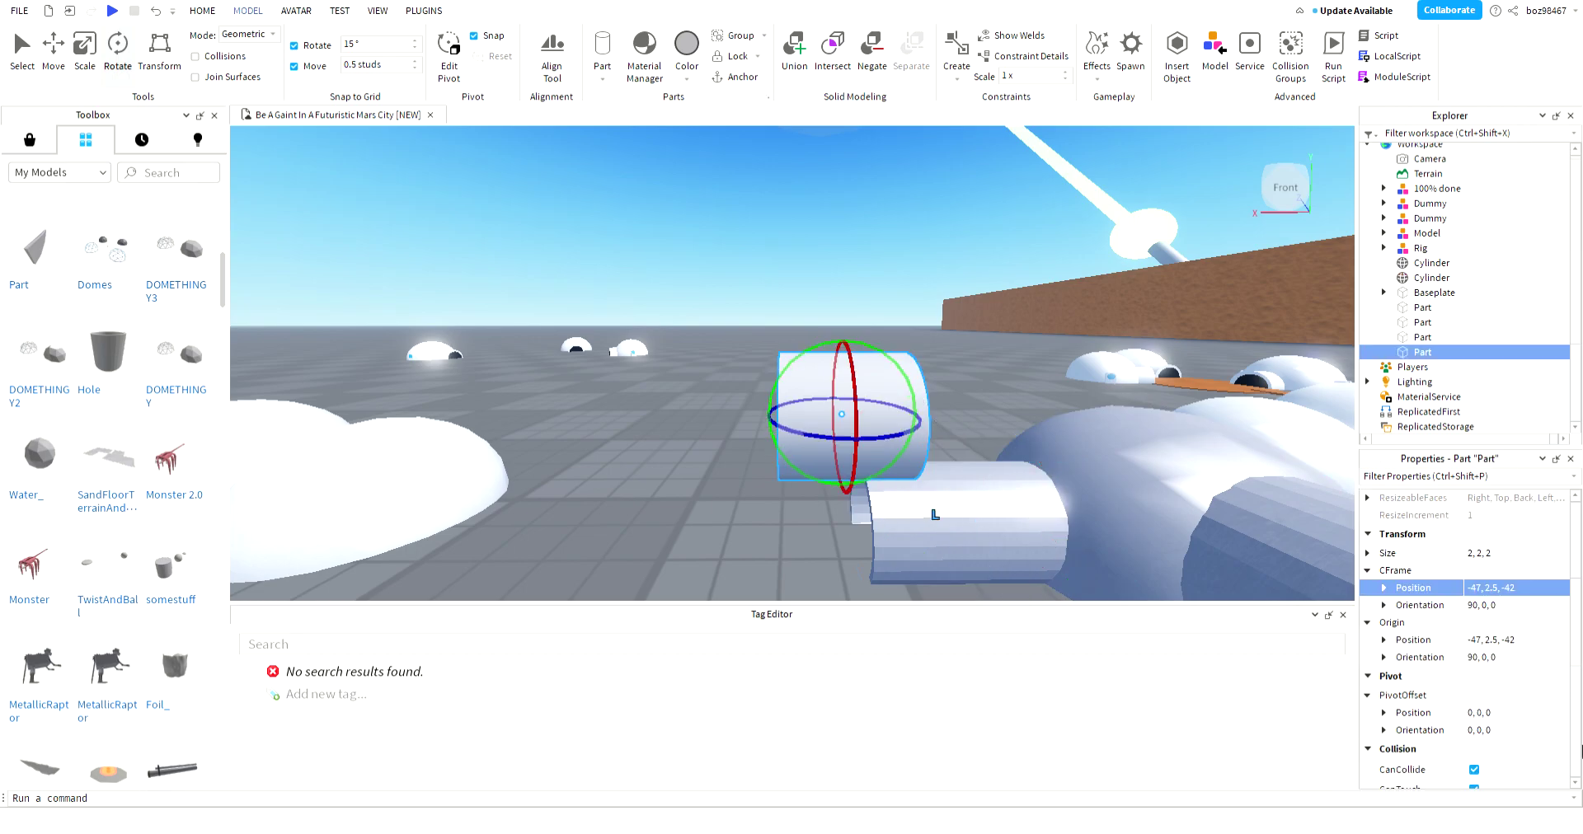
{"action": "key", "text": "ctrl+v"}
{"action": "key", "text": "Return"}
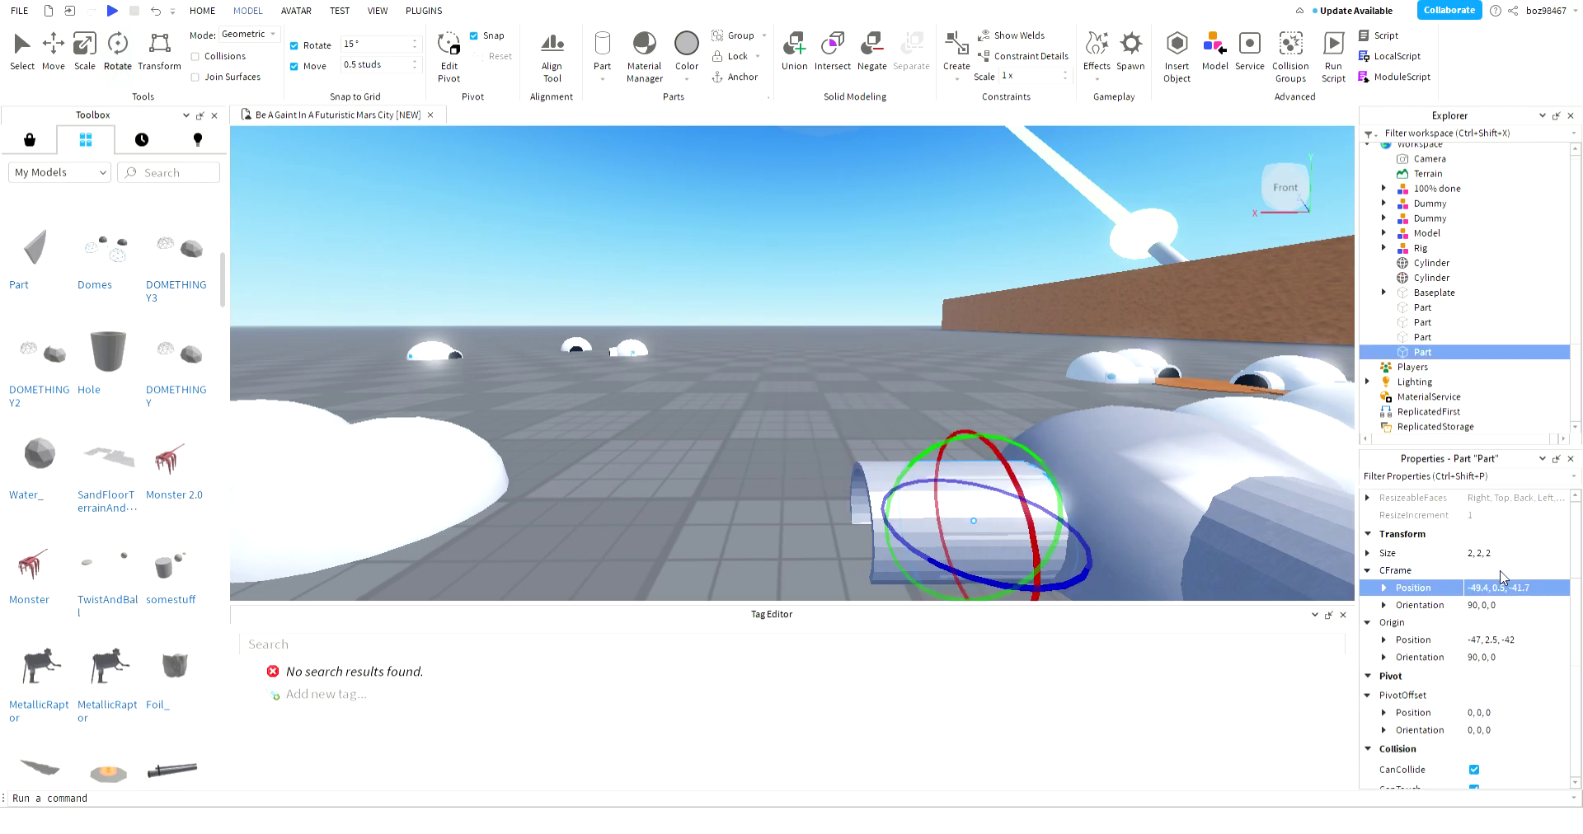
- Flatten the new cylinder into a disc of size 0.1, 2, 2 at -47.55, 0.5, -41.7, just inside the tunnel's open end
{"action": "left_click", "coordinate": [84, 50]}
{"action": "key", "text": "f"}
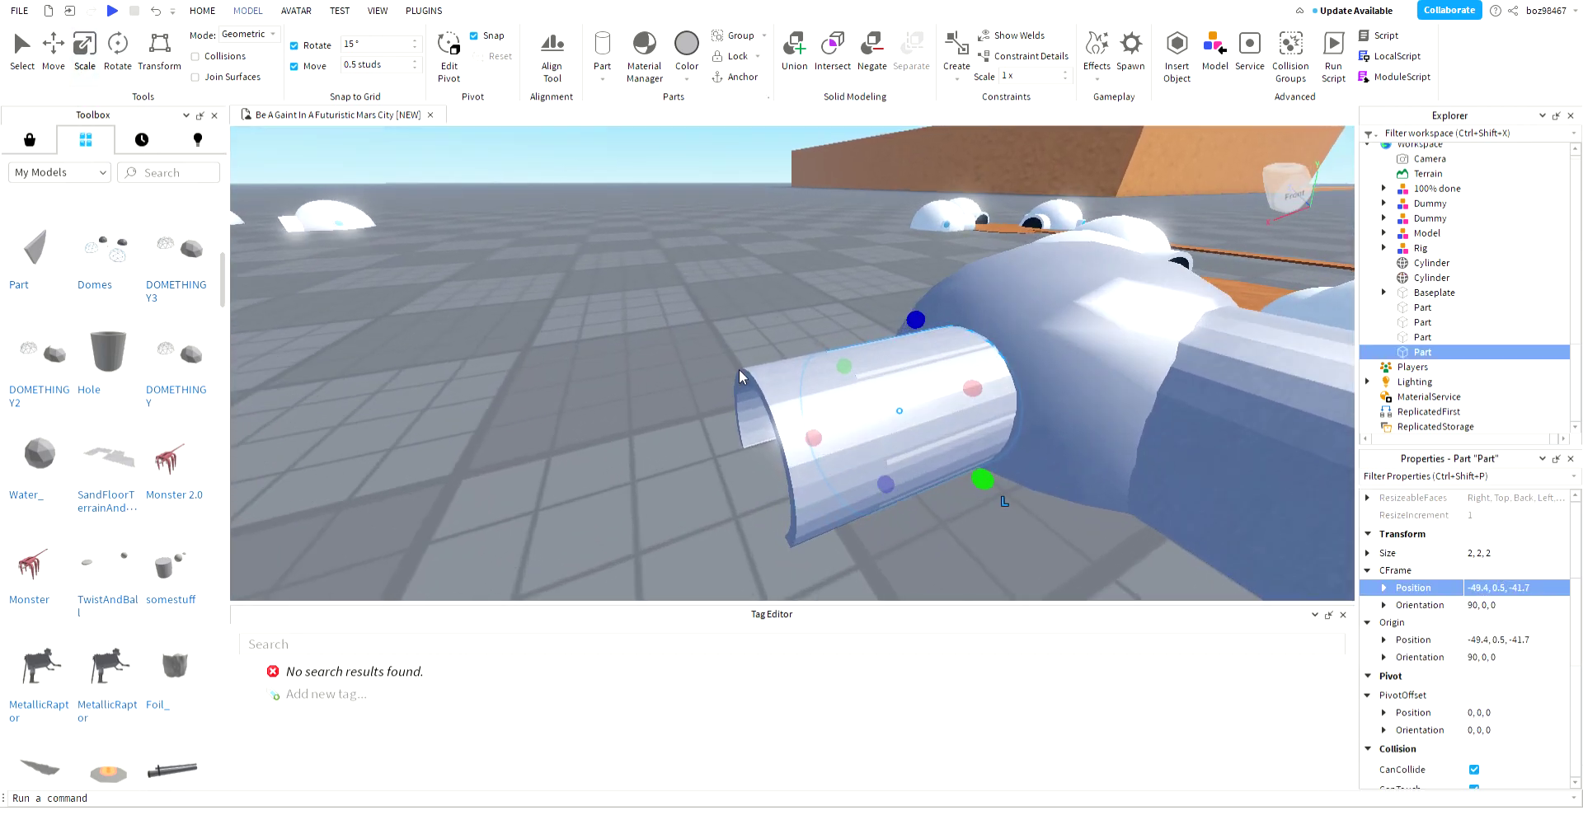
{"action": "left_click", "coordinate": [388, 66]}
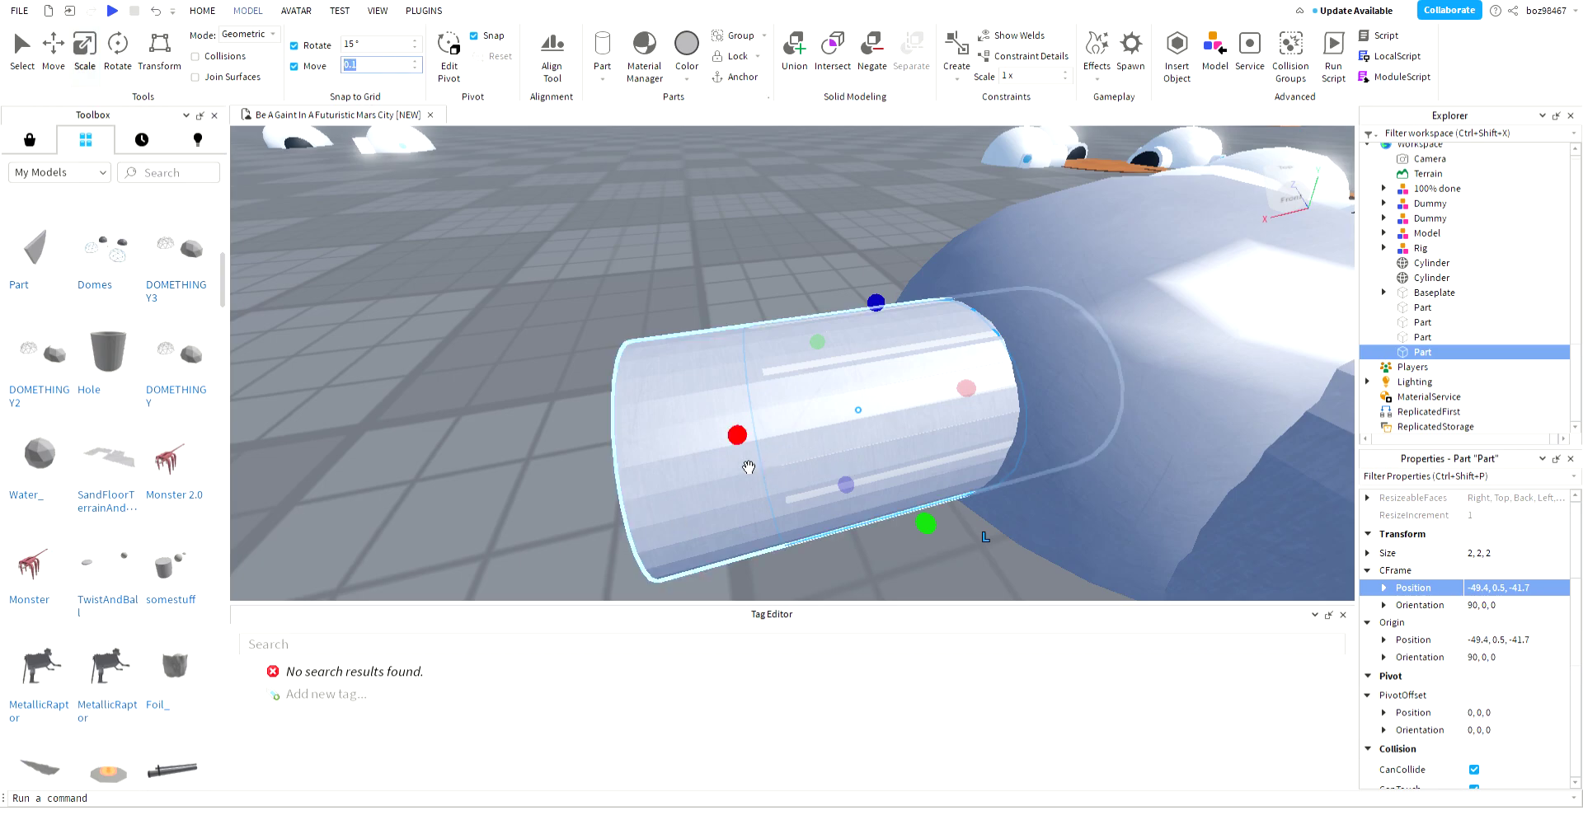
{"action": "left_click_drag", "start_coordinate": [744, 458], "coordinate": [601, 497]}
{"action": "right_click_drag", "start_coordinate": [601, 497], "coordinate": [642, 498]}
{"action": "left_click_drag", "start_coordinate": [601, 497], "coordinate": [729, 447]}
{"action": "left_click_drag", "start_coordinate": [918, 398], "coordinate": [569, 467]}
{"action": "right_click_drag", "start_coordinate": [569, 466], "coordinate": [904, 436]}
{"action": "key", "text": "w"}
{"action": "left_click", "coordinate": [384, 66]}
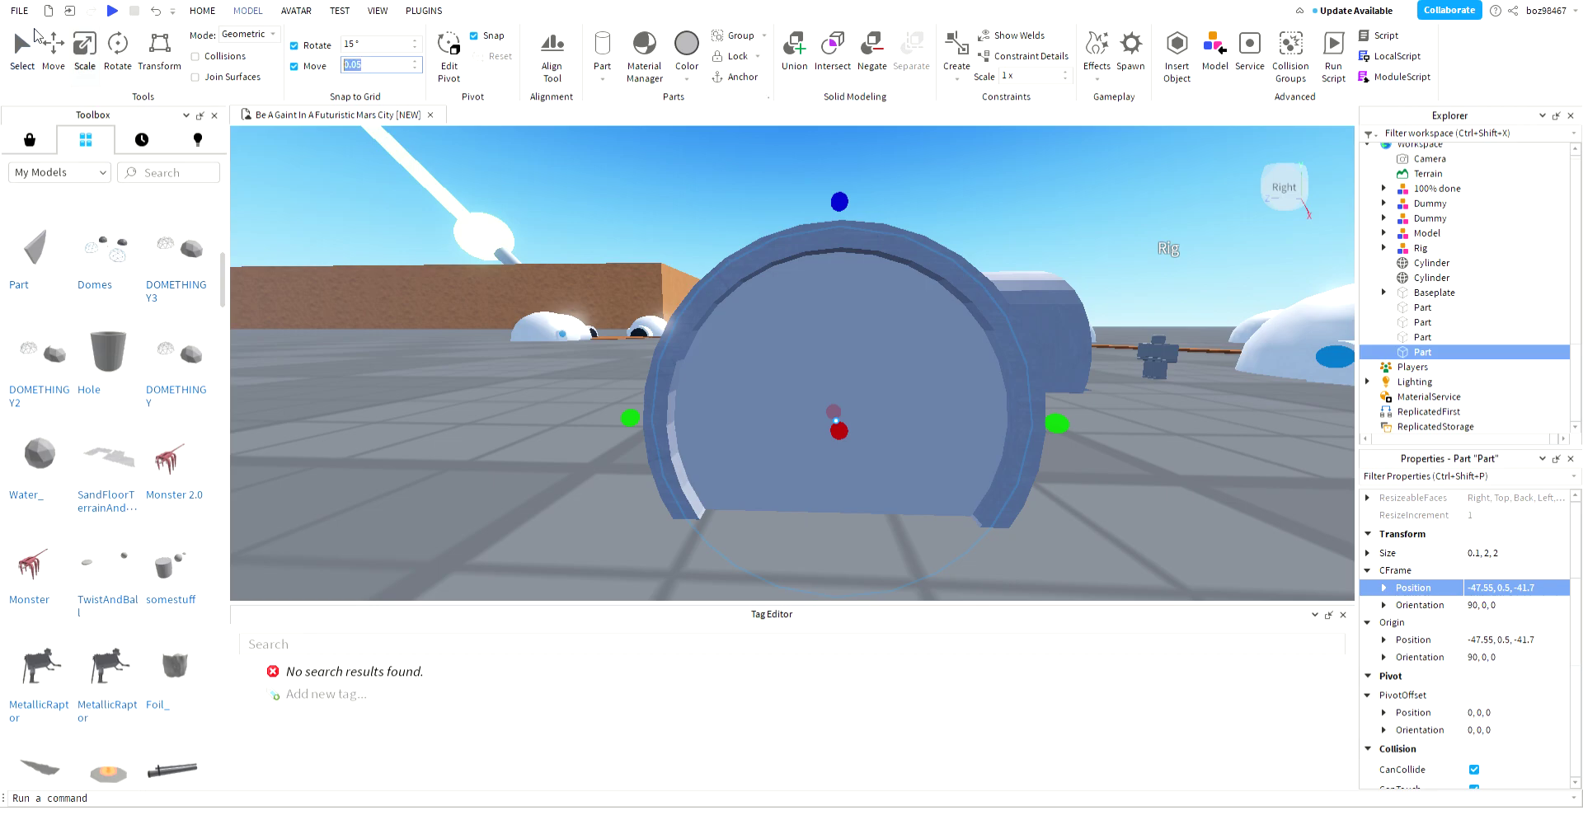
- Shrink the disc's height and width in 0.05-stud increments so that its edge stays within the tunnel's rim
{"action": "left_click_drag", "start_coordinate": [839, 203], "coordinate": [839, 218]}
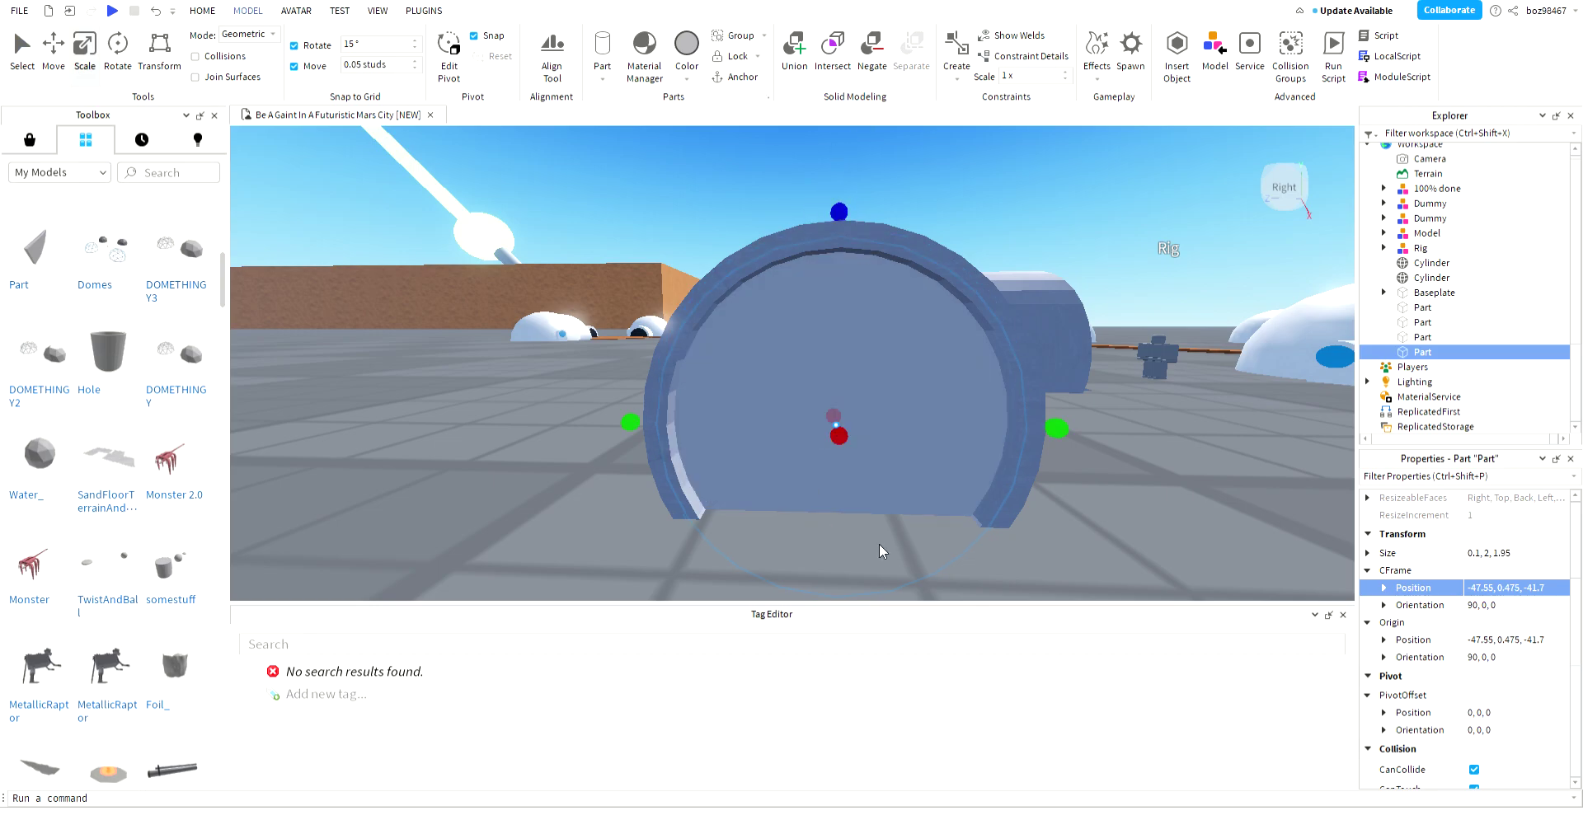
{"action": "right_click_drag", "start_coordinate": [872, 544], "coordinate": [854, 587]}
{"action": "left_click_drag", "start_coordinate": [825, 568], "coordinate": [847, 580]}
{"action": "left_click_drag", "start_coordinate": [639, 417], "coordinate": [637, 425]}
{"action": "left_click_drag", "start_coordinate": [1049, 444], "coordinate": [1039, 440]}
{"action": "right_click_drag", "start_coordinate": [1039, 440], "coordinate": [1184, 449]}
- Try blue shades for the disc and set its brick color to Fog
{"action": "scroll", "coordinate": [1478, 548], "scroll_direction": "up", "scroll_amount": 5}
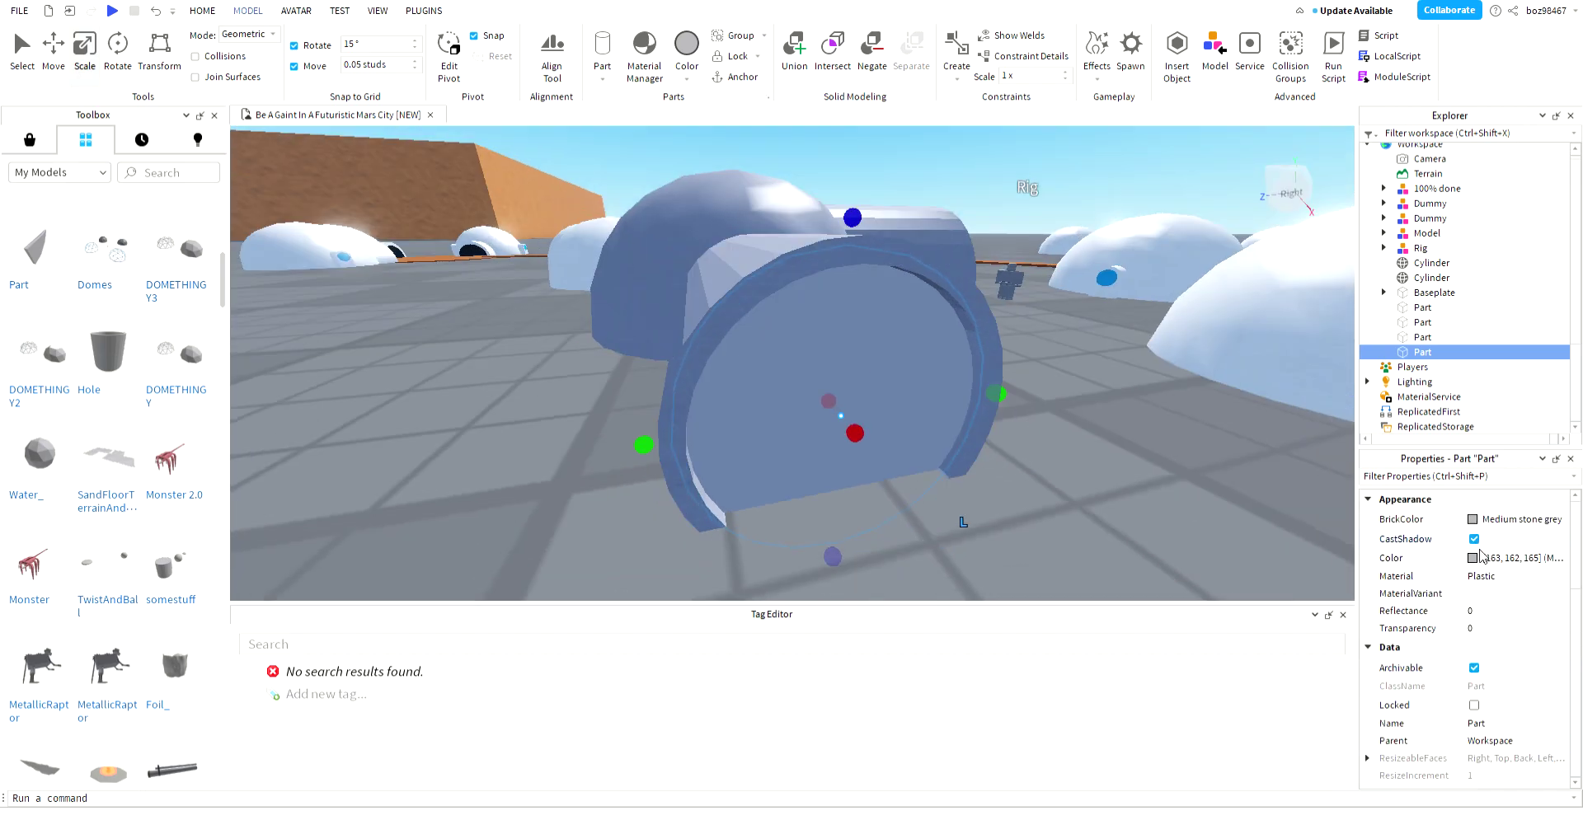
{"action": "left_click", "coordinate": [1499, 518]}
{"action": "key", "text": "Down"}
{"action": "key", "text": "Down"}
{"action": "key", "text": "Down"}
{"action": "key", "text": "Down"}
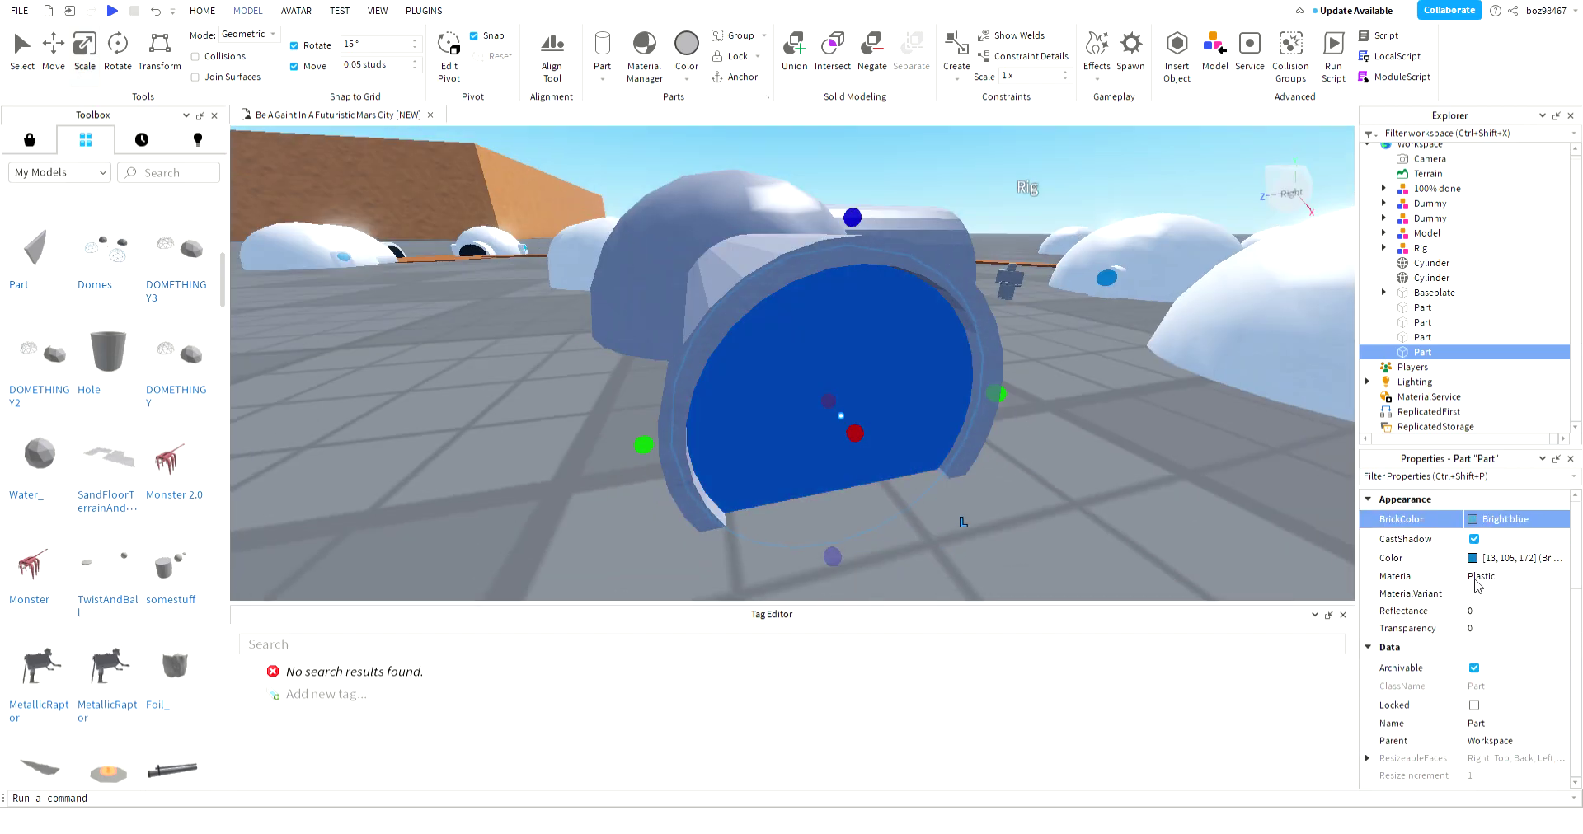
{"action": "key", "text": "Up"}
{"action": "key", "text": "Up"}
{"action": "key", "text": "Up"}
{"action": "key", "text": "Up"}
{"action": "key", "text": "Up"}
{"action": "key", "text": "Up"}
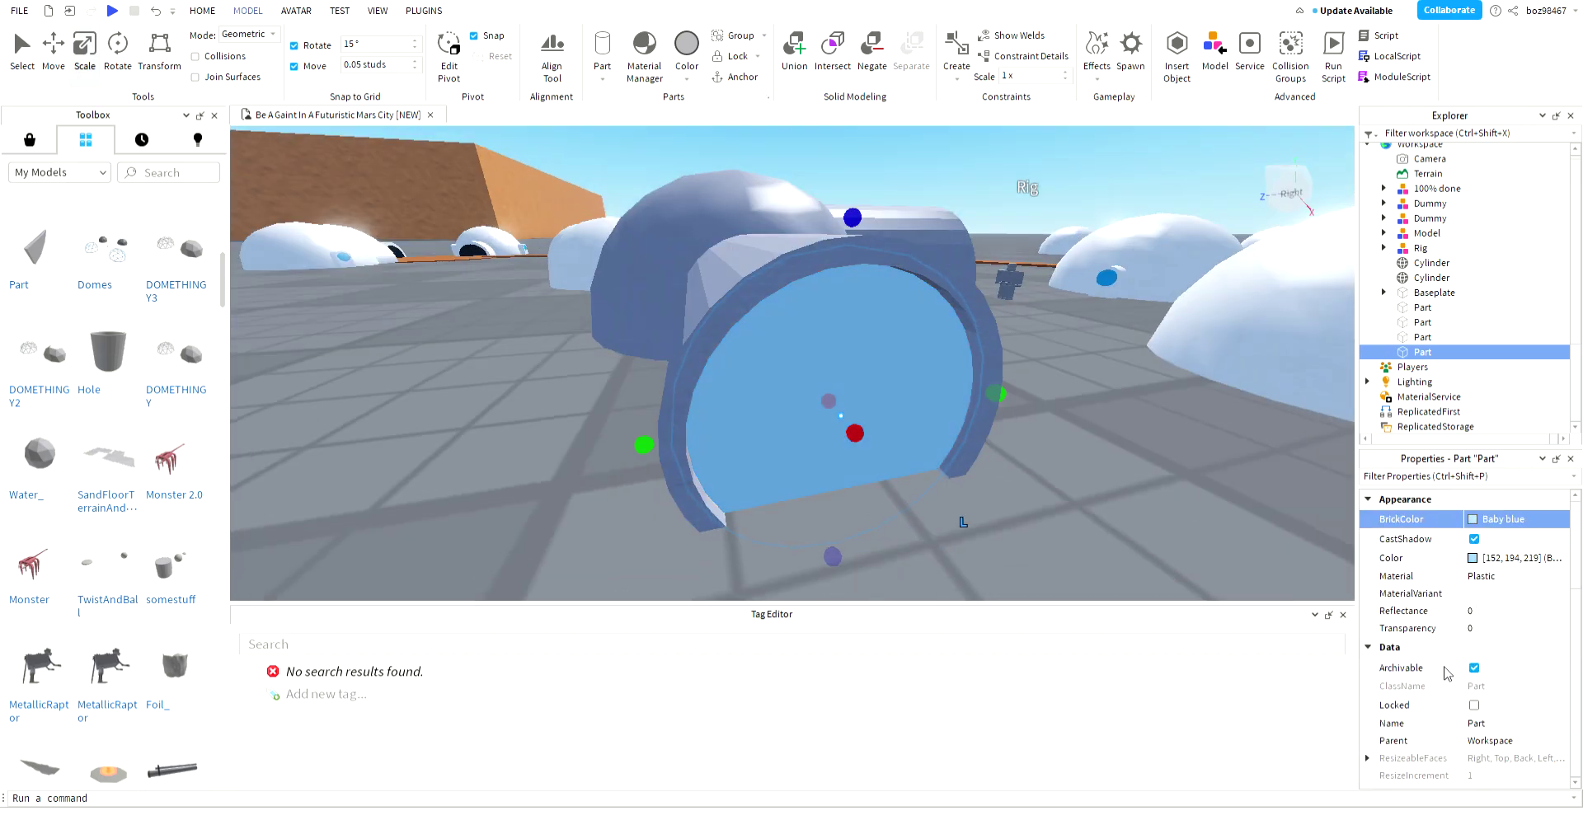
- Set the disc's transparency to 0.3 and its material to Metal
{"action": "left_click", "coordinate": [1497, 629]}
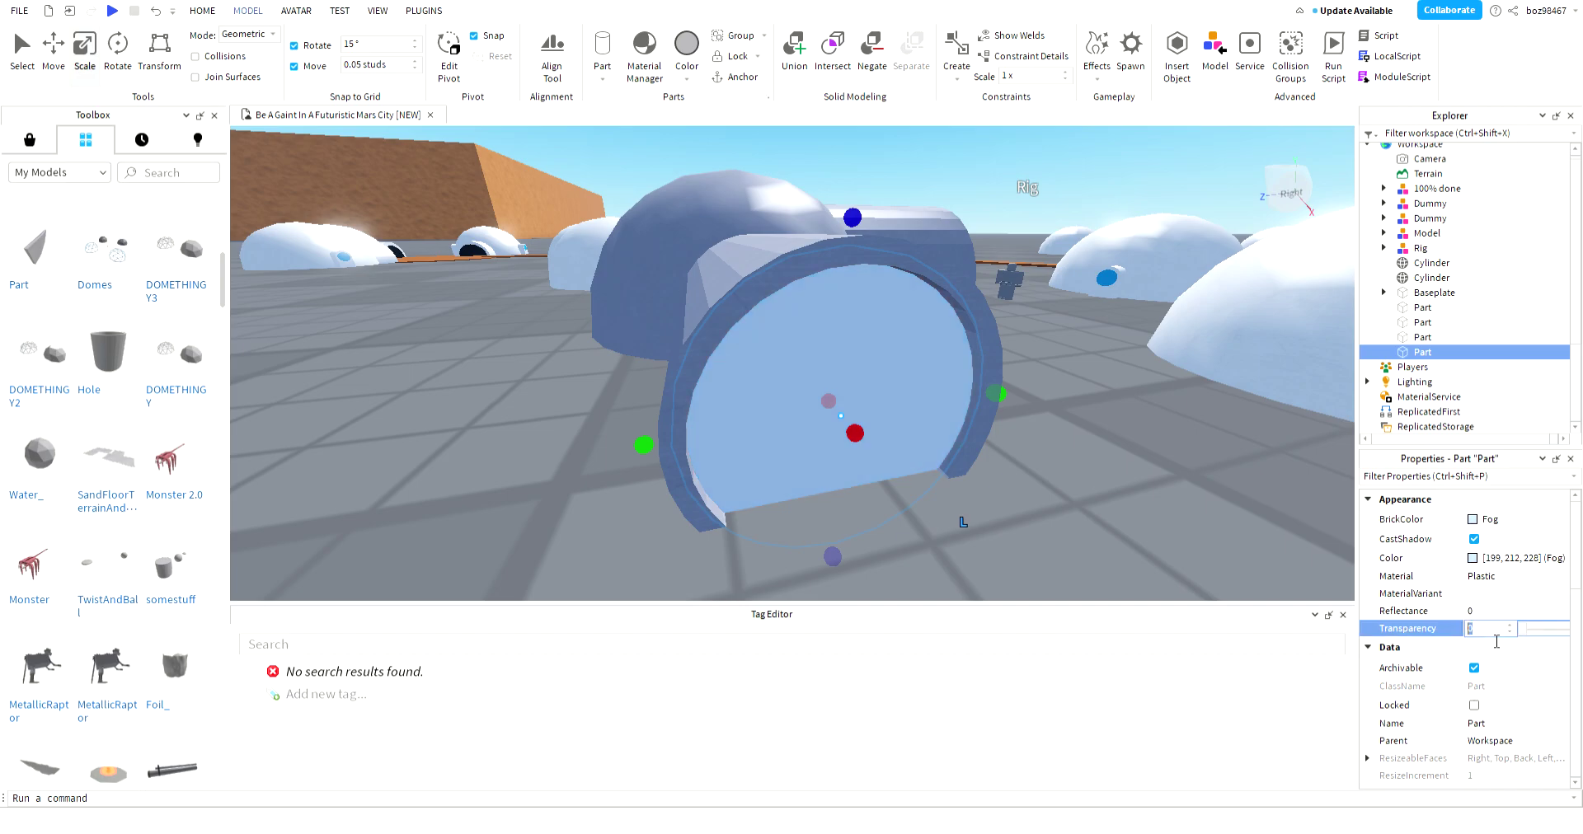
{"action": "type", "text": "0.3"}
{"action": "key", "text": "Return"}
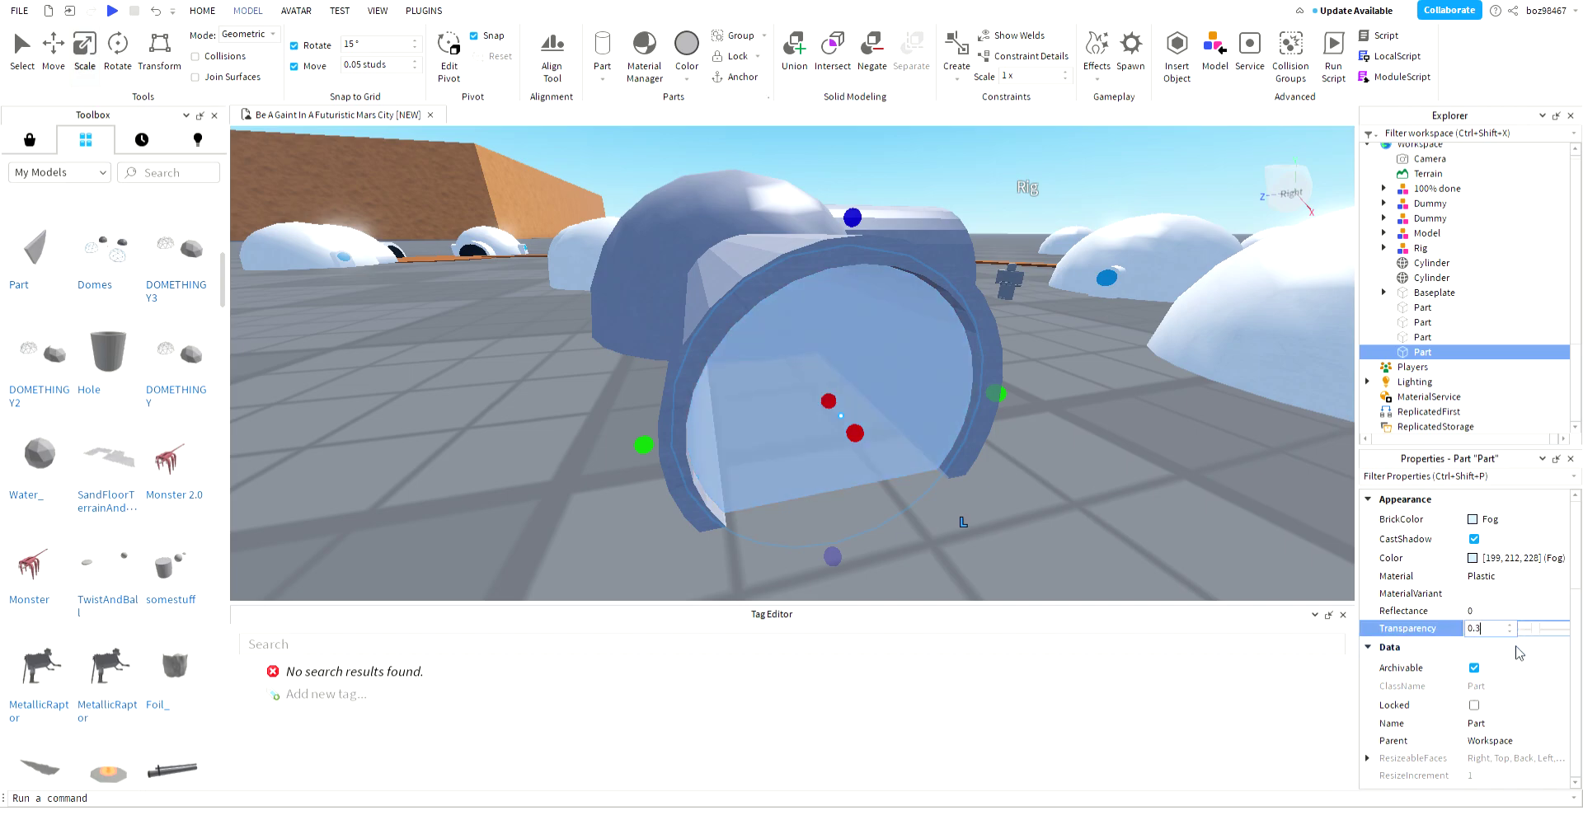
{"action": "left_click", "coordinate": [1528, 576]}
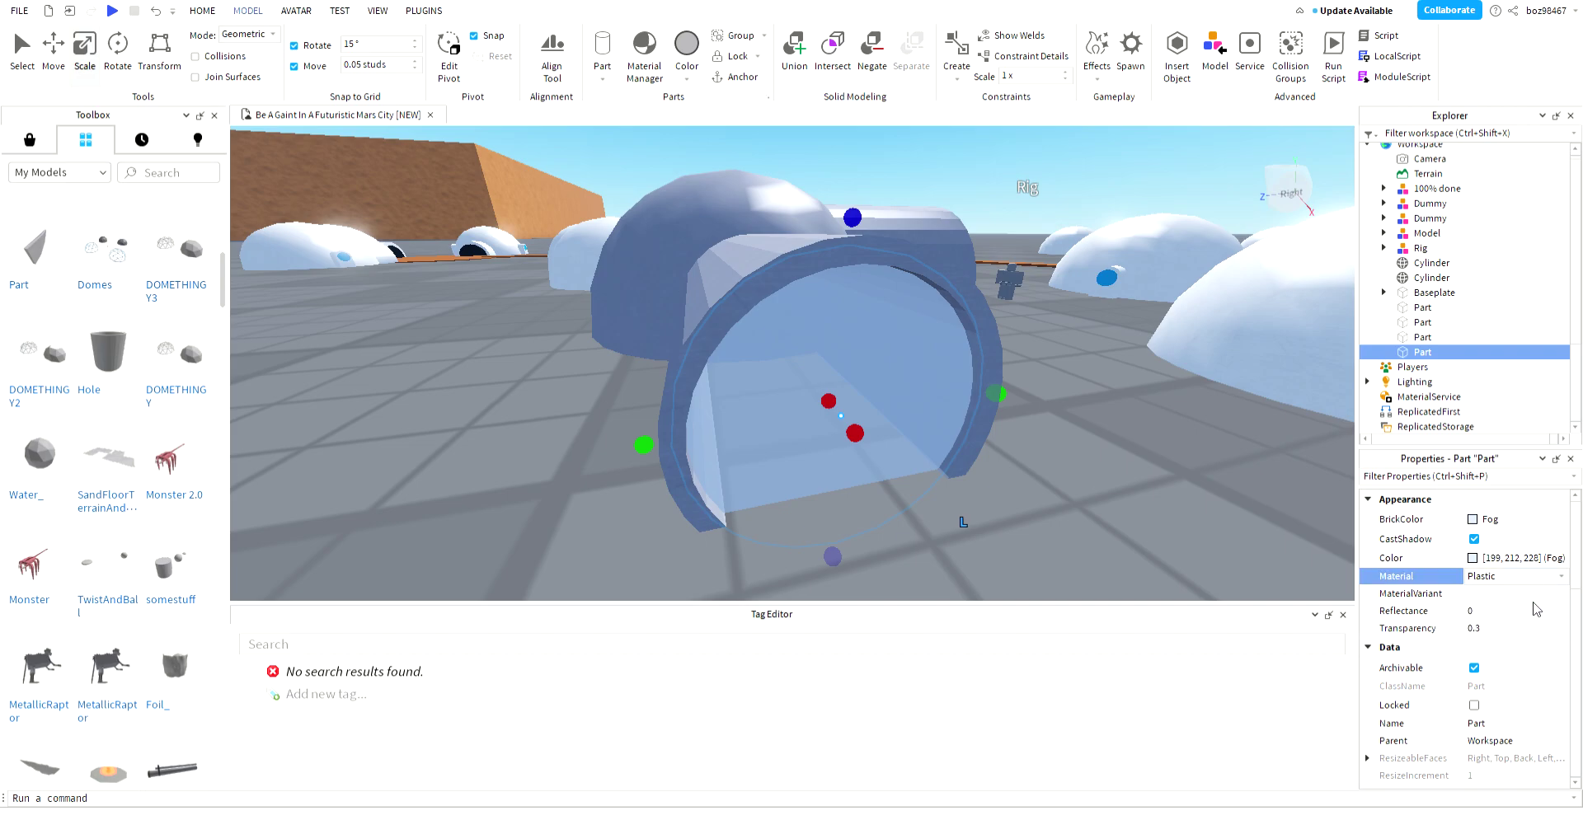
{"action": "left_click", "coordinate": [1496, 657]}
{"action": "right_click_drag", "start_coordinate": [1299, 536], "coordinate": [1278, 462]}
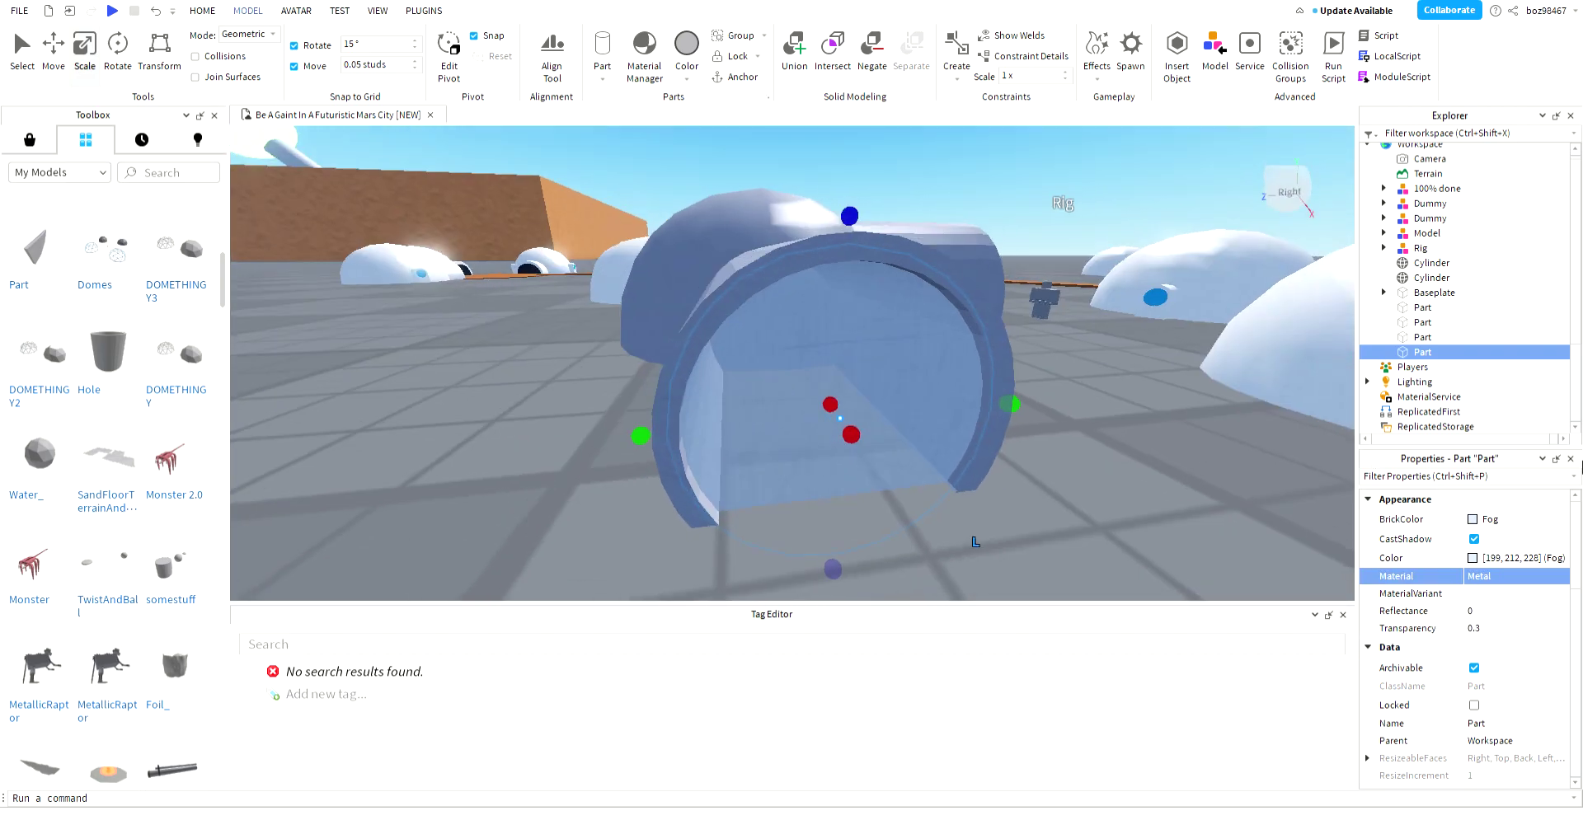
- Set the disc's brick color to Smoky grey and its material to Glass
{"action": "left_click", "coordinate": [1487, 522]}
{"action": "left_click", "coordinate": [1462, 809]}
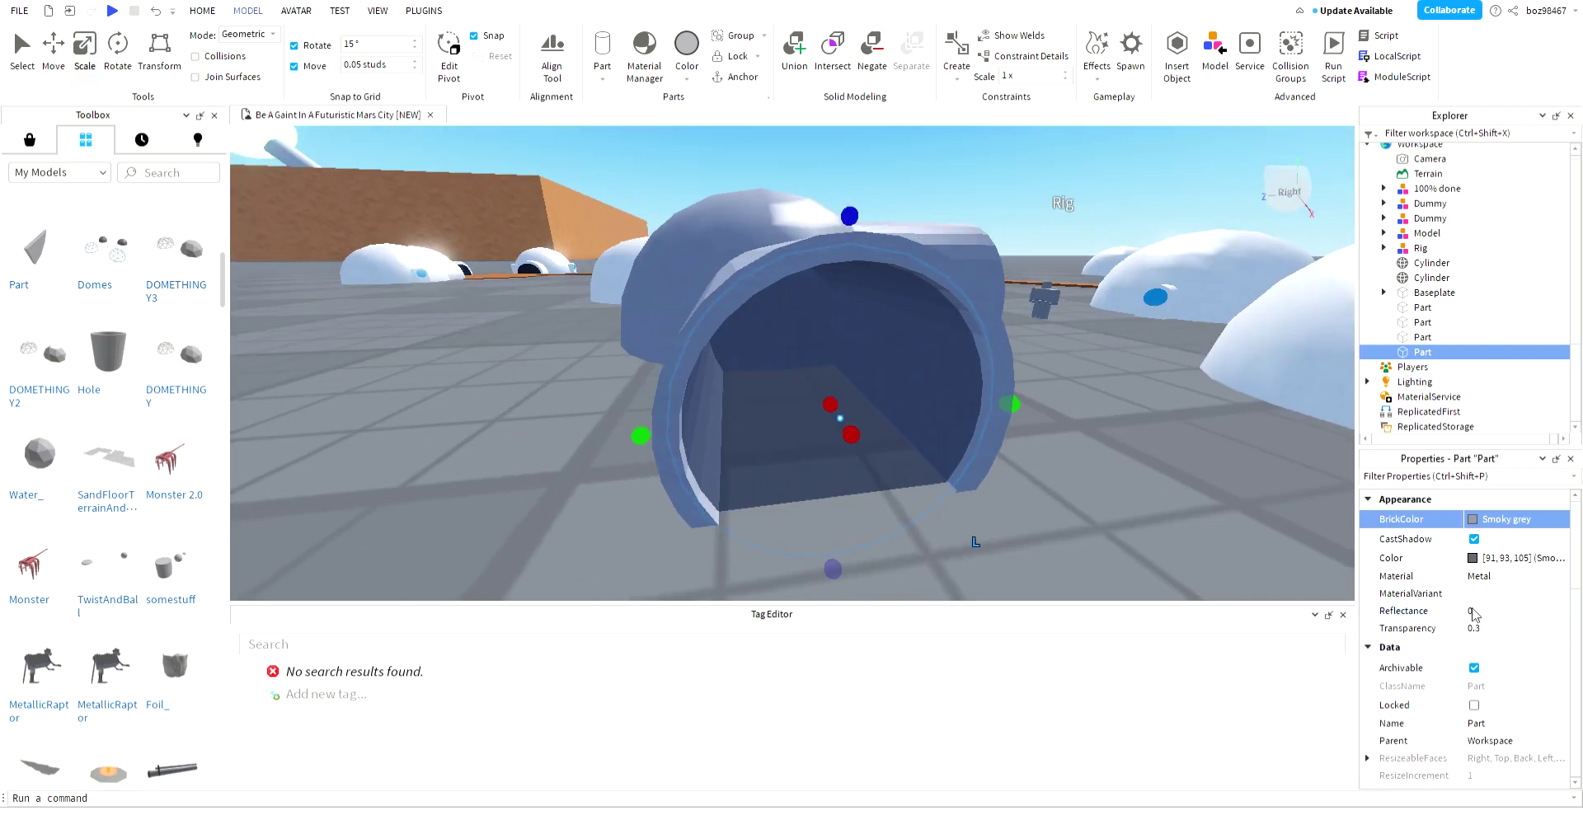
{"action": "left_click", "coordinate": [1503, 577]}
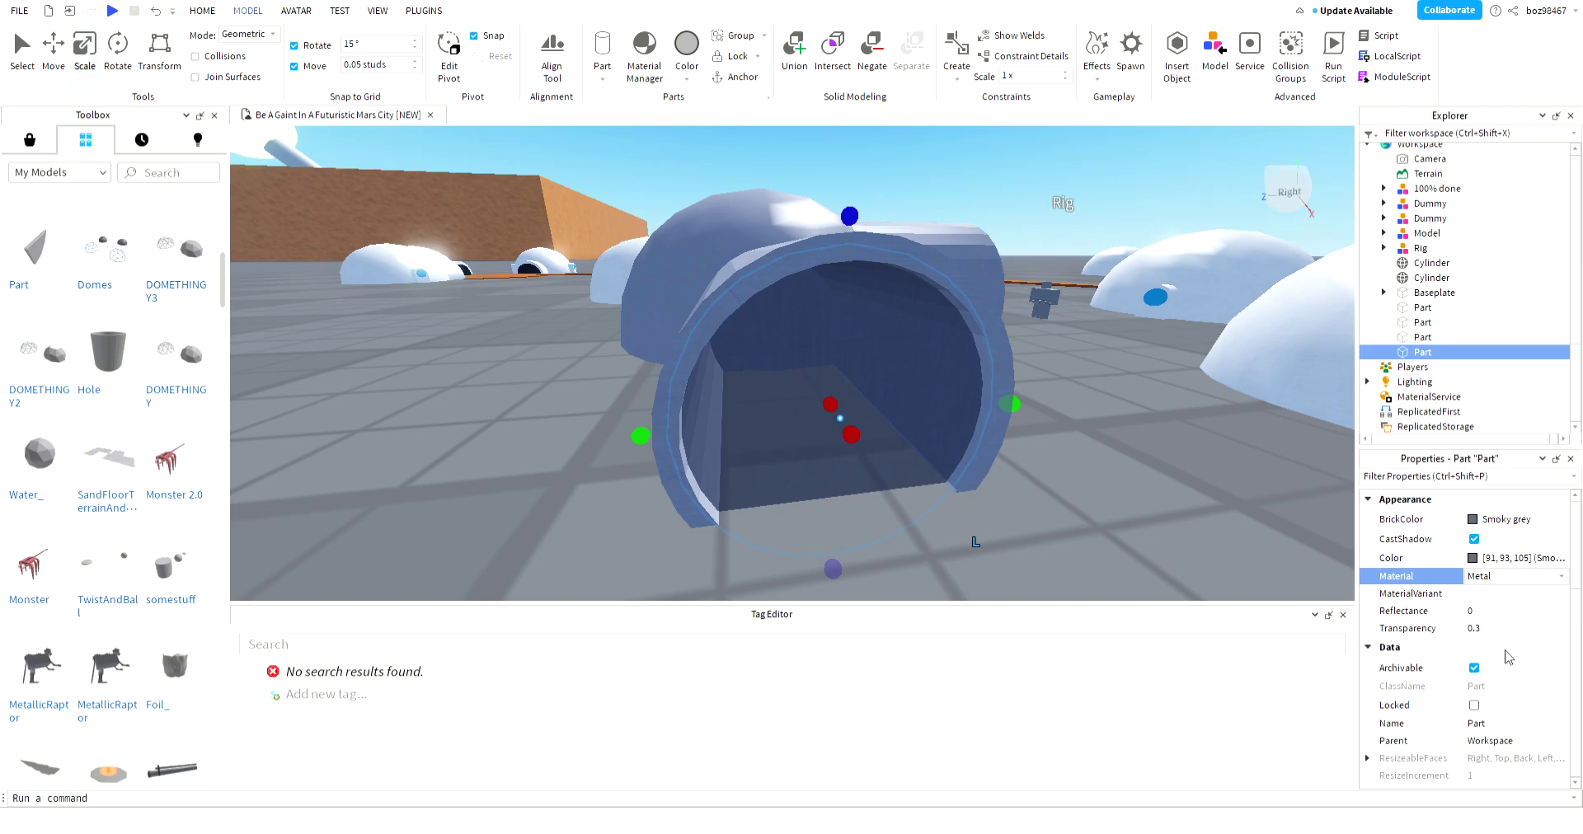
{"action": "left_click", "coordinate": [1502, 618]}
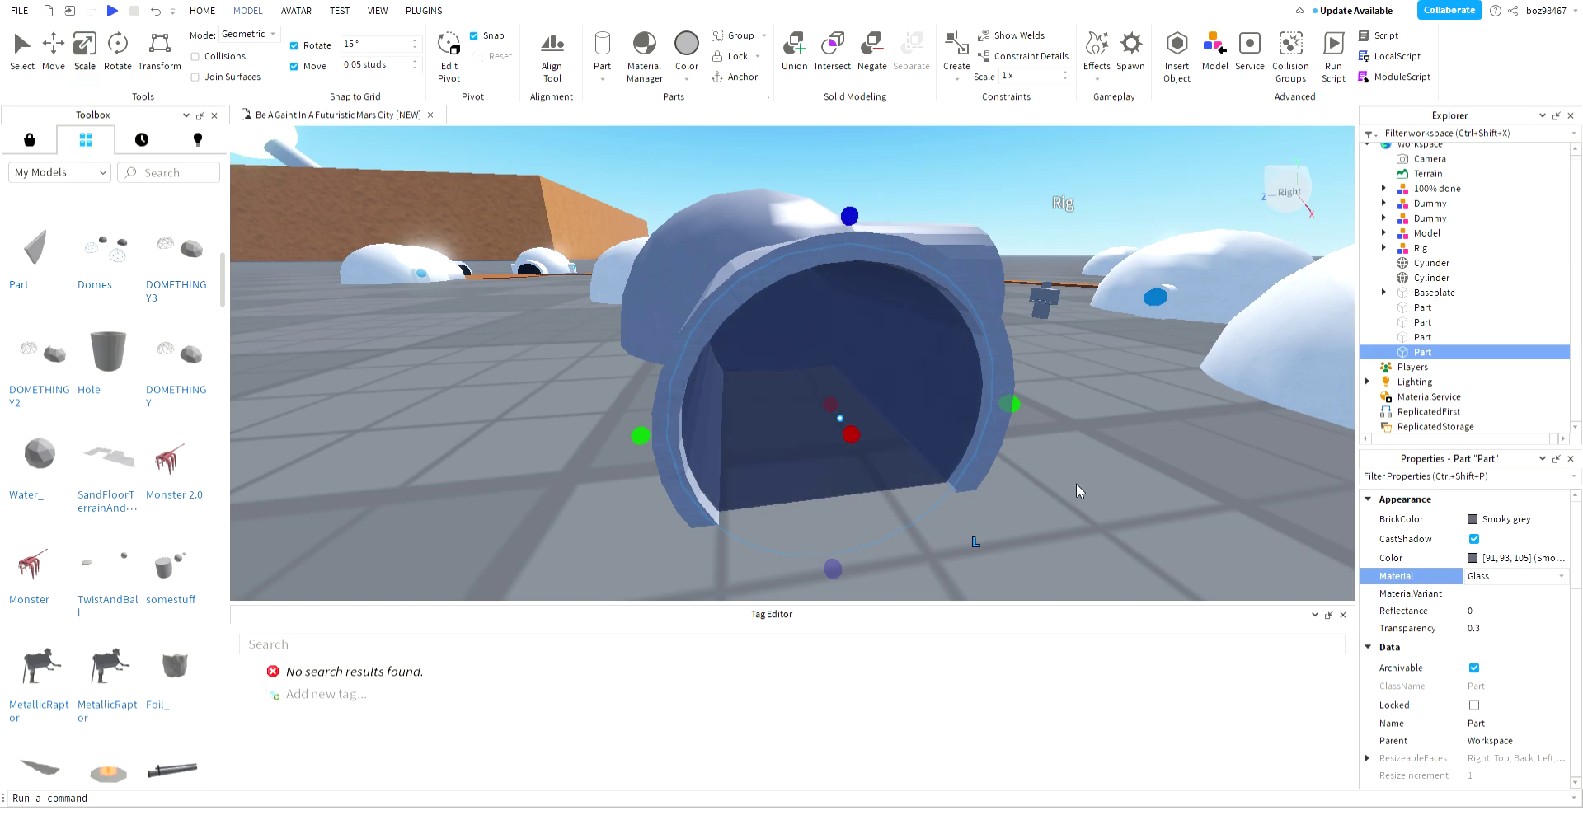
{"action": "left_click", "coordinate": [1075, 481]}
{"action": "right_click_drag", "start_coordinate": [468, 500], "coordinate": [404, 470]}
{"action": "left_click", "coordinate": [789, 499]}
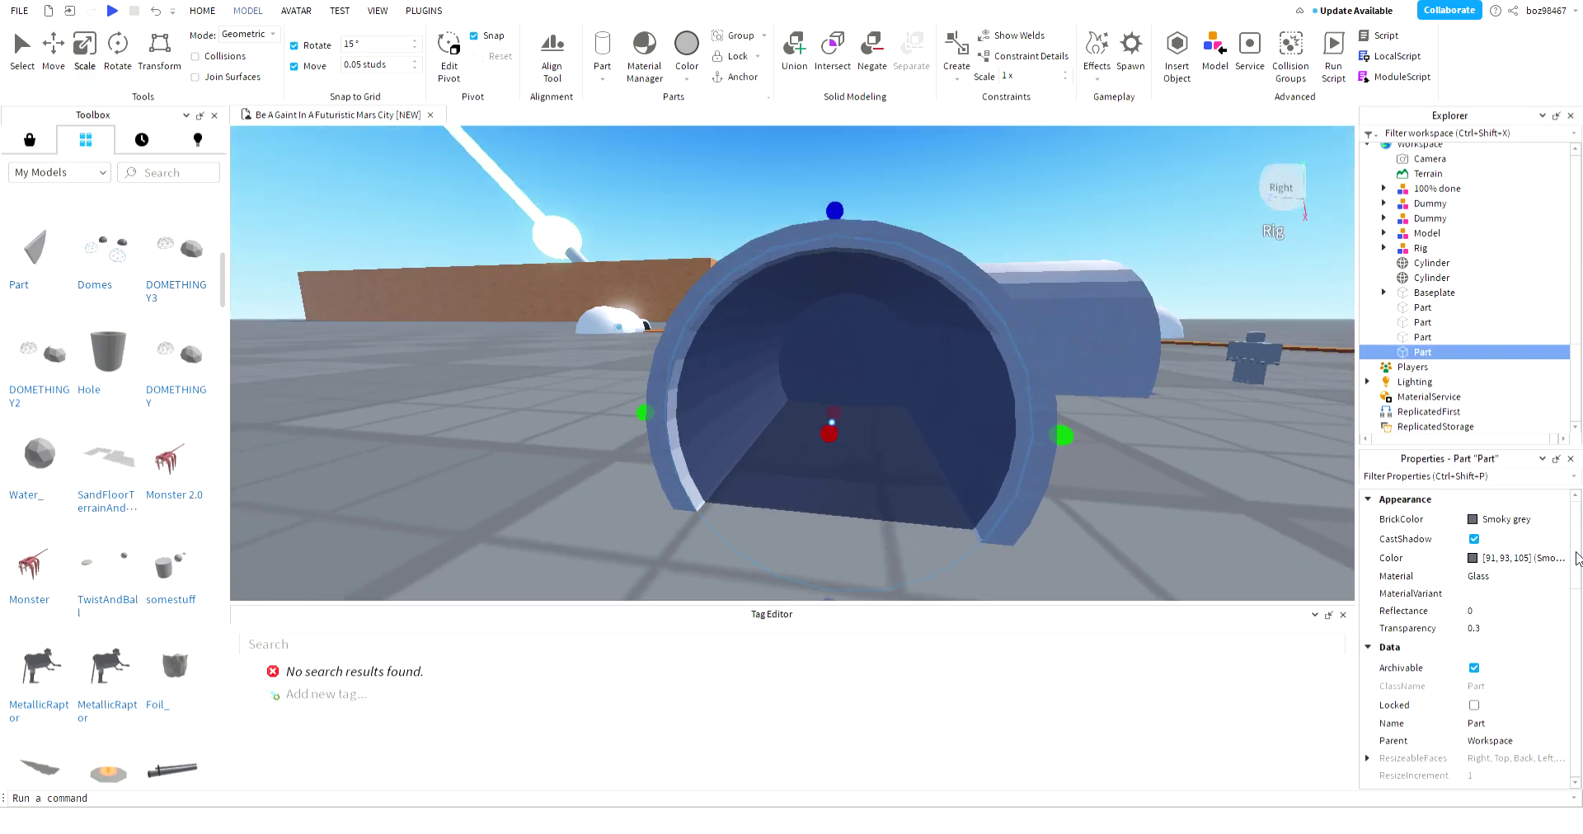
- Try a transparency of 0.2 for the disc, and set it to 0.1
{"action": "left_click", "coordinate": [1497, 630]}
{"action": "type", "text": "0.2"}
{"action": "key", "text": "Return"}
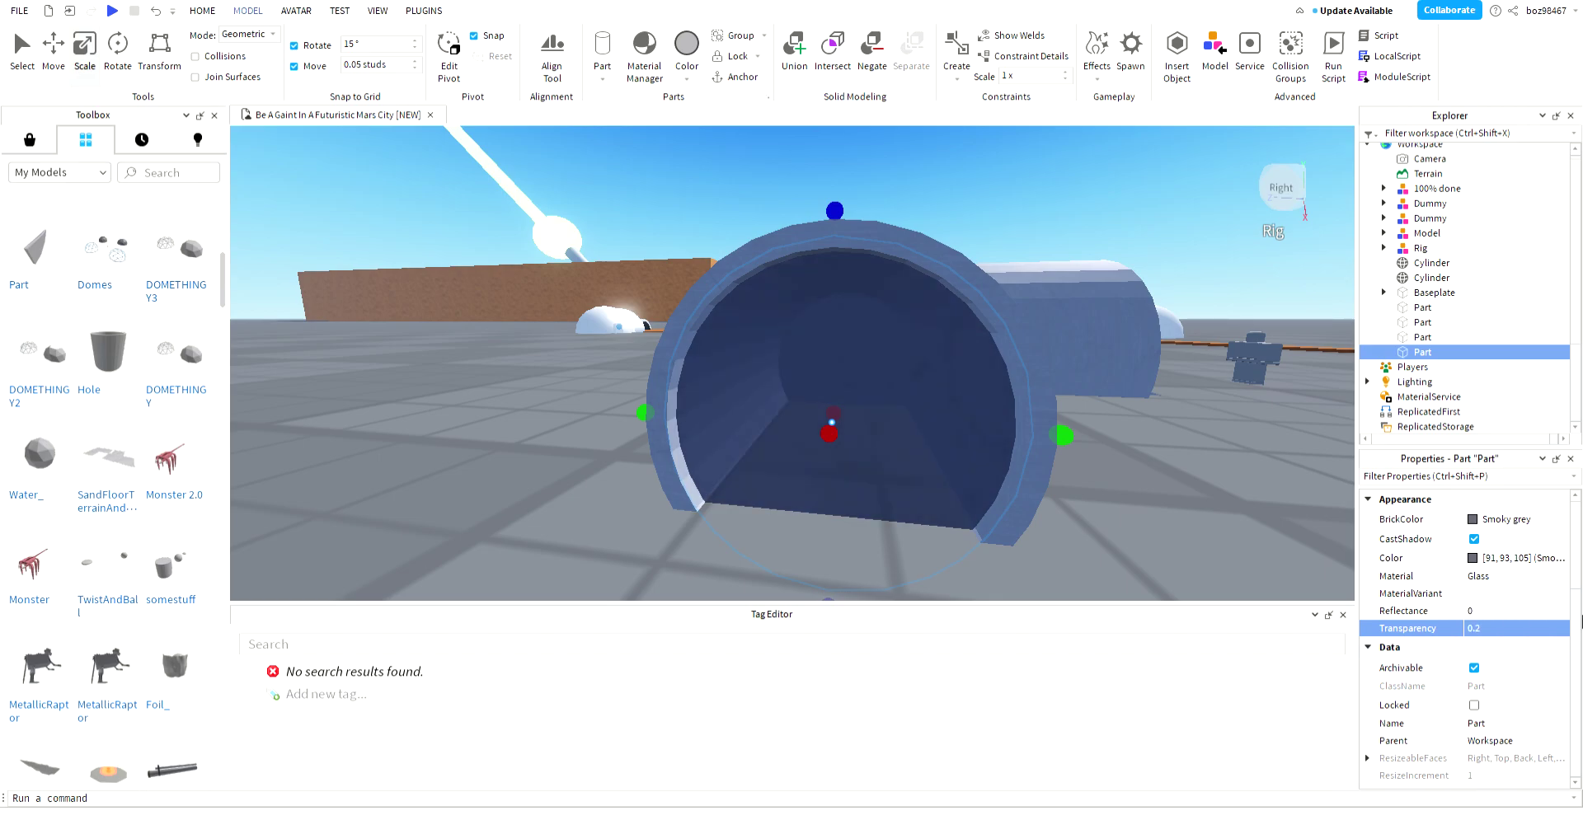
{"action": "left_click", "coordinate": [1499, 631]}
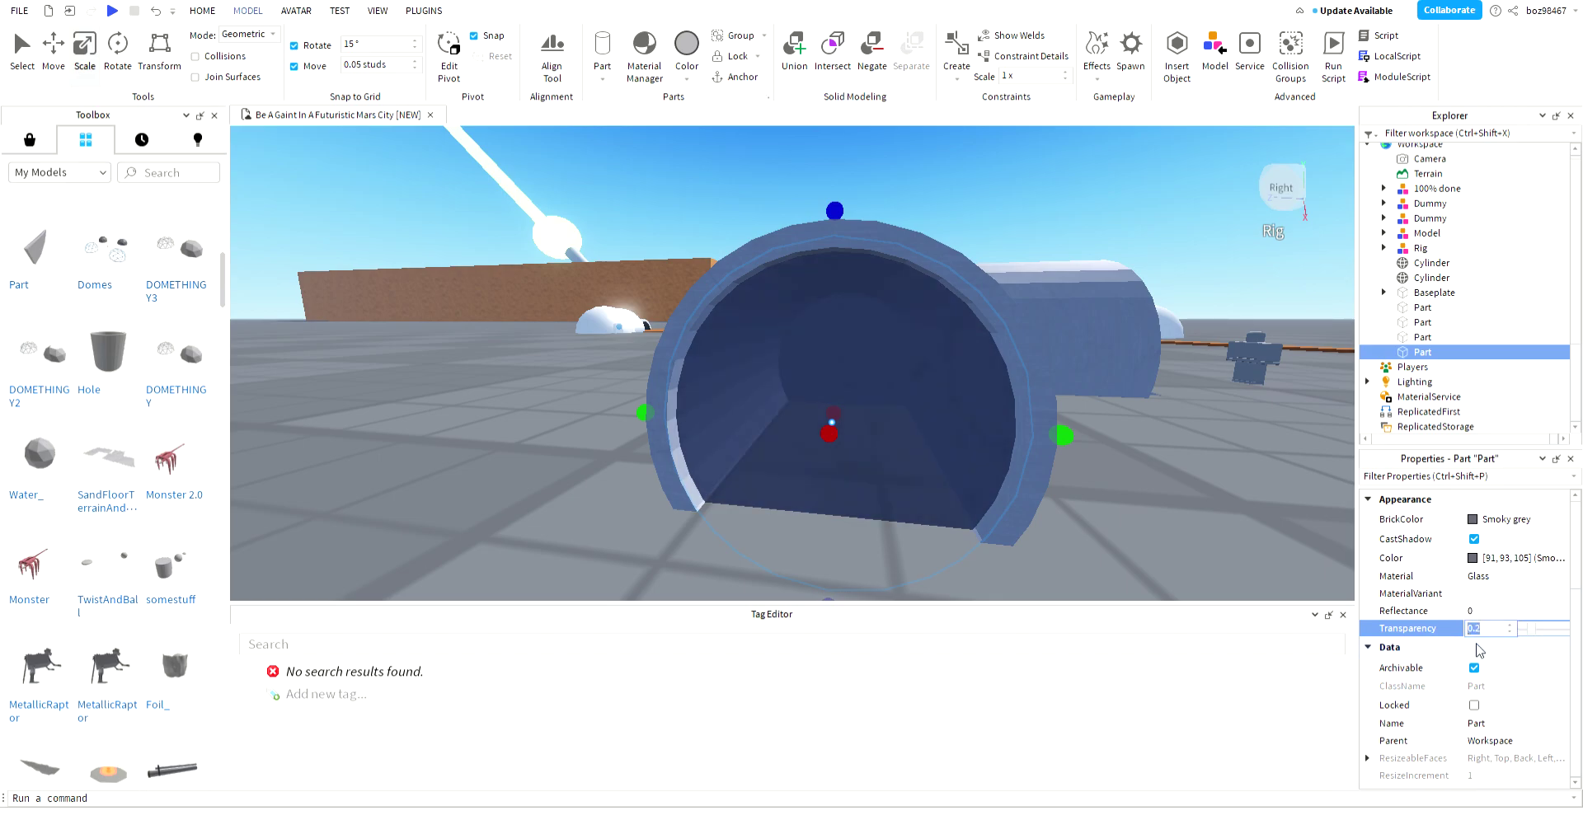
{"action": "type", "text": "0.1"}
{"action": "key", "text": "Return"}
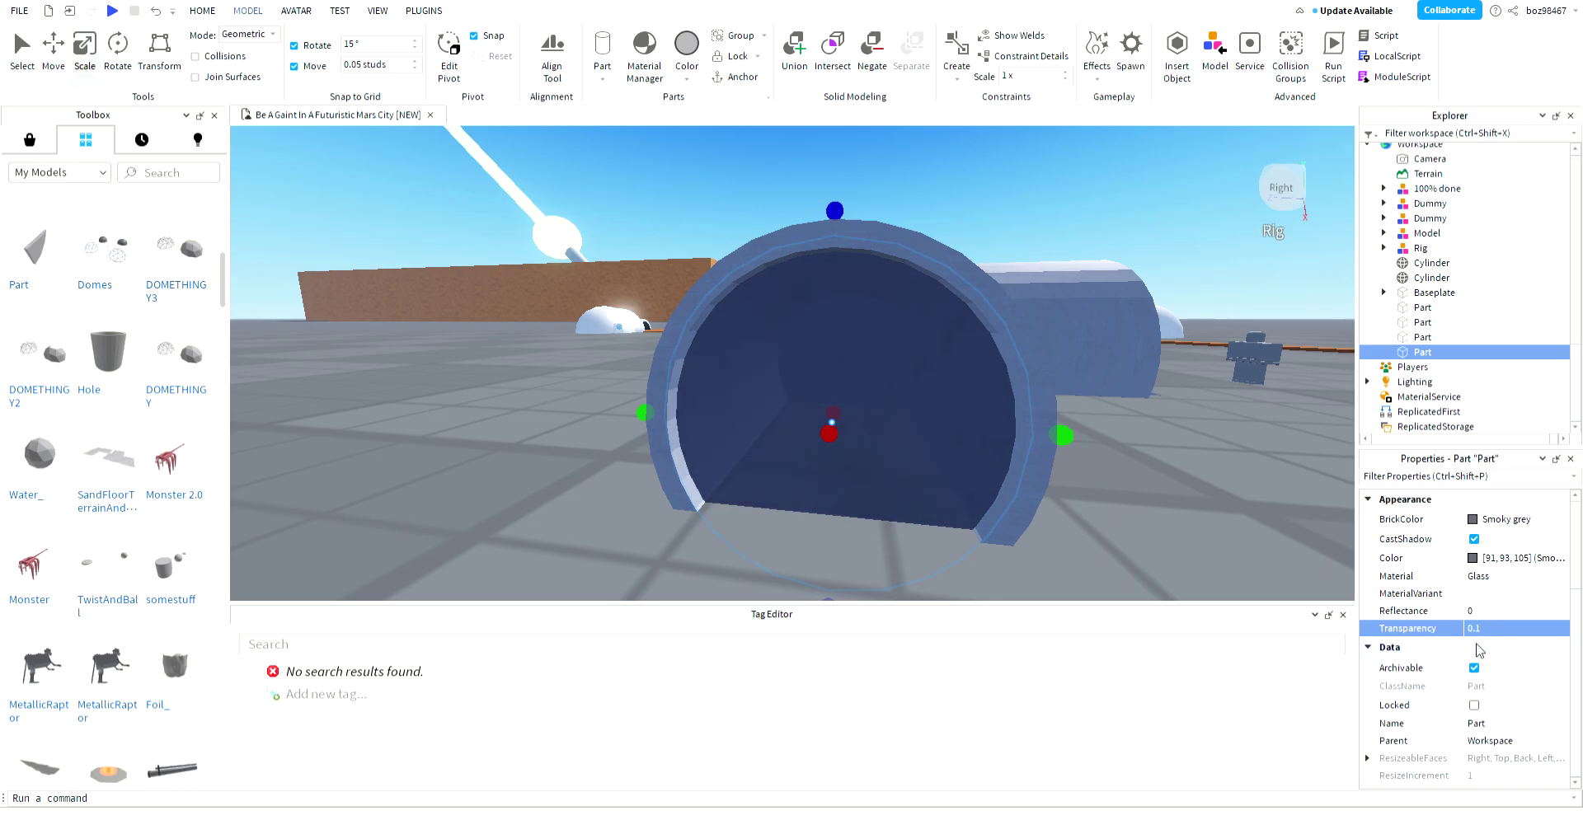
{"action": "left_click", "coordinate": [1554, 519]}
{"action": "left_click", "coordinate": [1446, 819]}
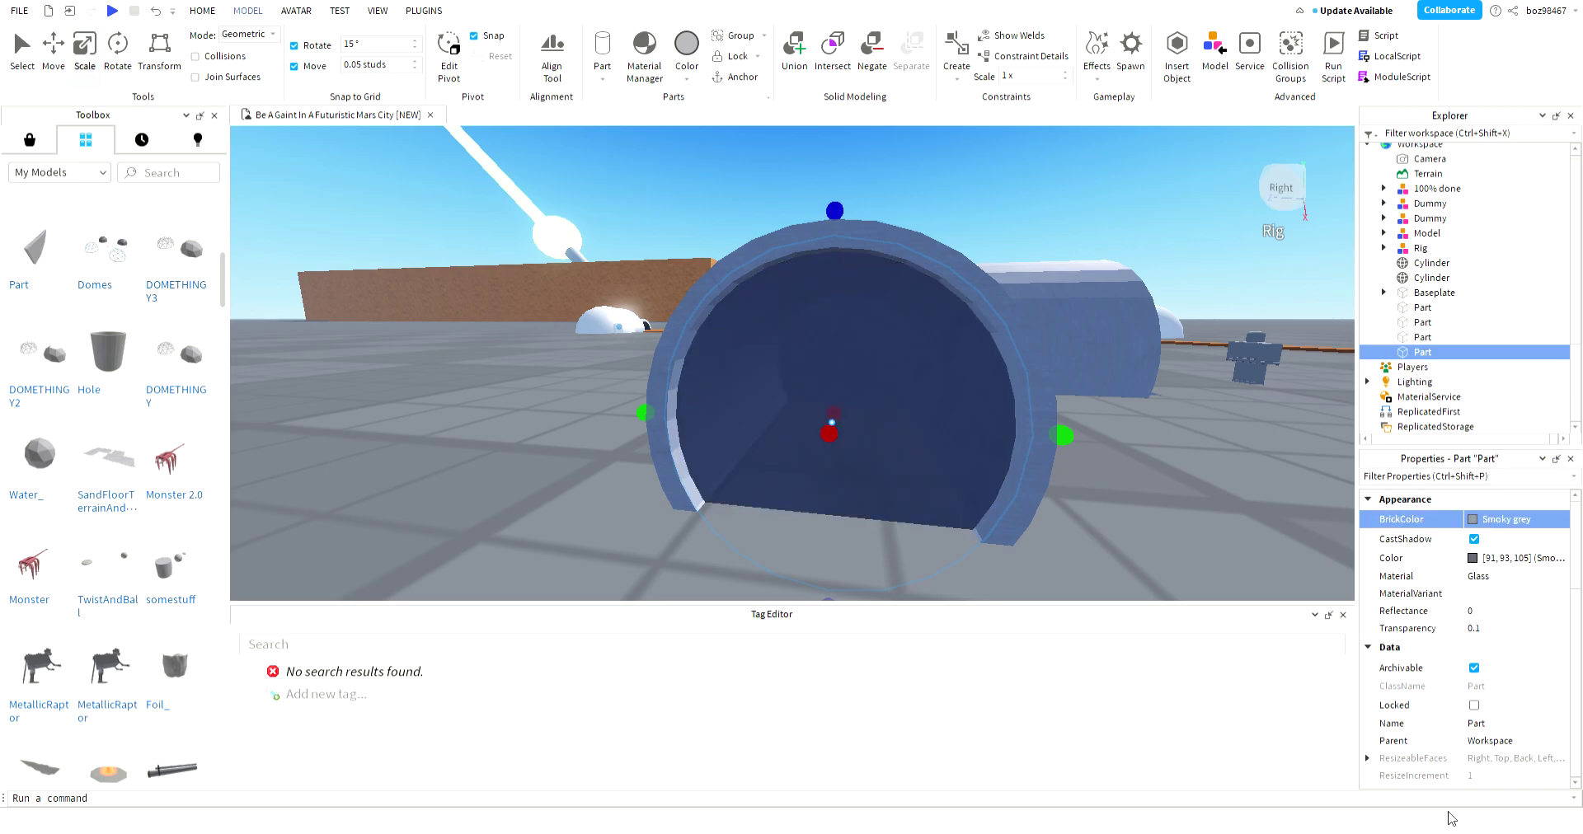
{"action": "left_click", "coordinate": [1462, 815]}
- Duplicate the window disc and move the copy slightly deeper into the tunnel
{"action": "left_click", "coordinate": [1102, 545]}
{"action": "right_click_drag", "start_coordinate": [1102, 545], "coordinate": [1097, 526]}
{"action": "left_click", "coordinate": [811, 492]}
{"action": "right_click_drag", "start_coordinate": [811, 492], "coordinate": [1, 46]}
{"action": "left_click", "coordinate": [52, 48]}
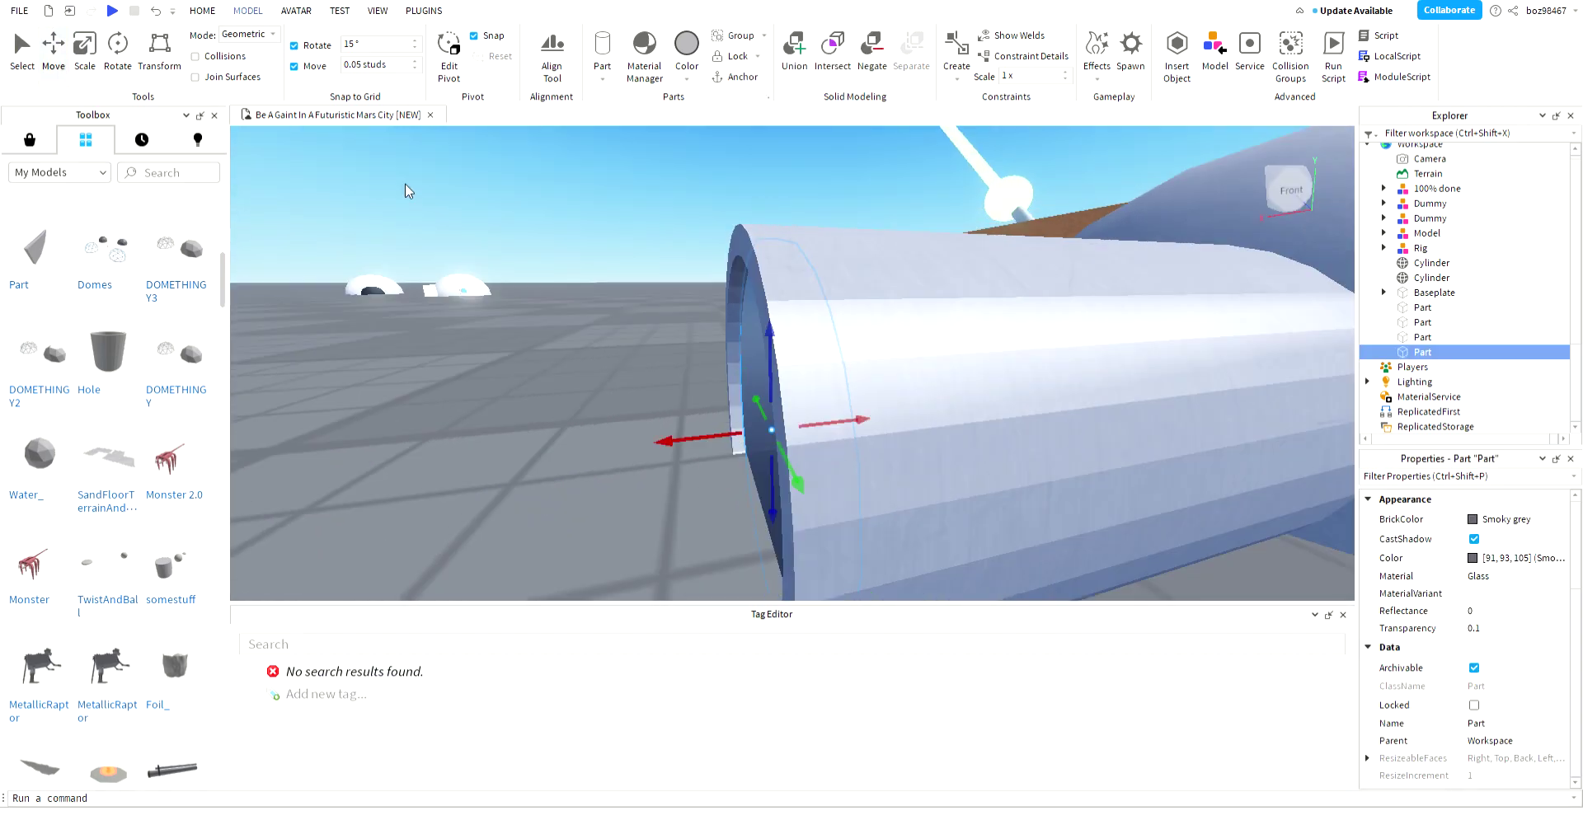
{"action": "key", "text": "ctrl+d"}
{"action": "scroll", "coordinate": [882, 439], "scroll_direction": "up", "scroll_amount": 5}
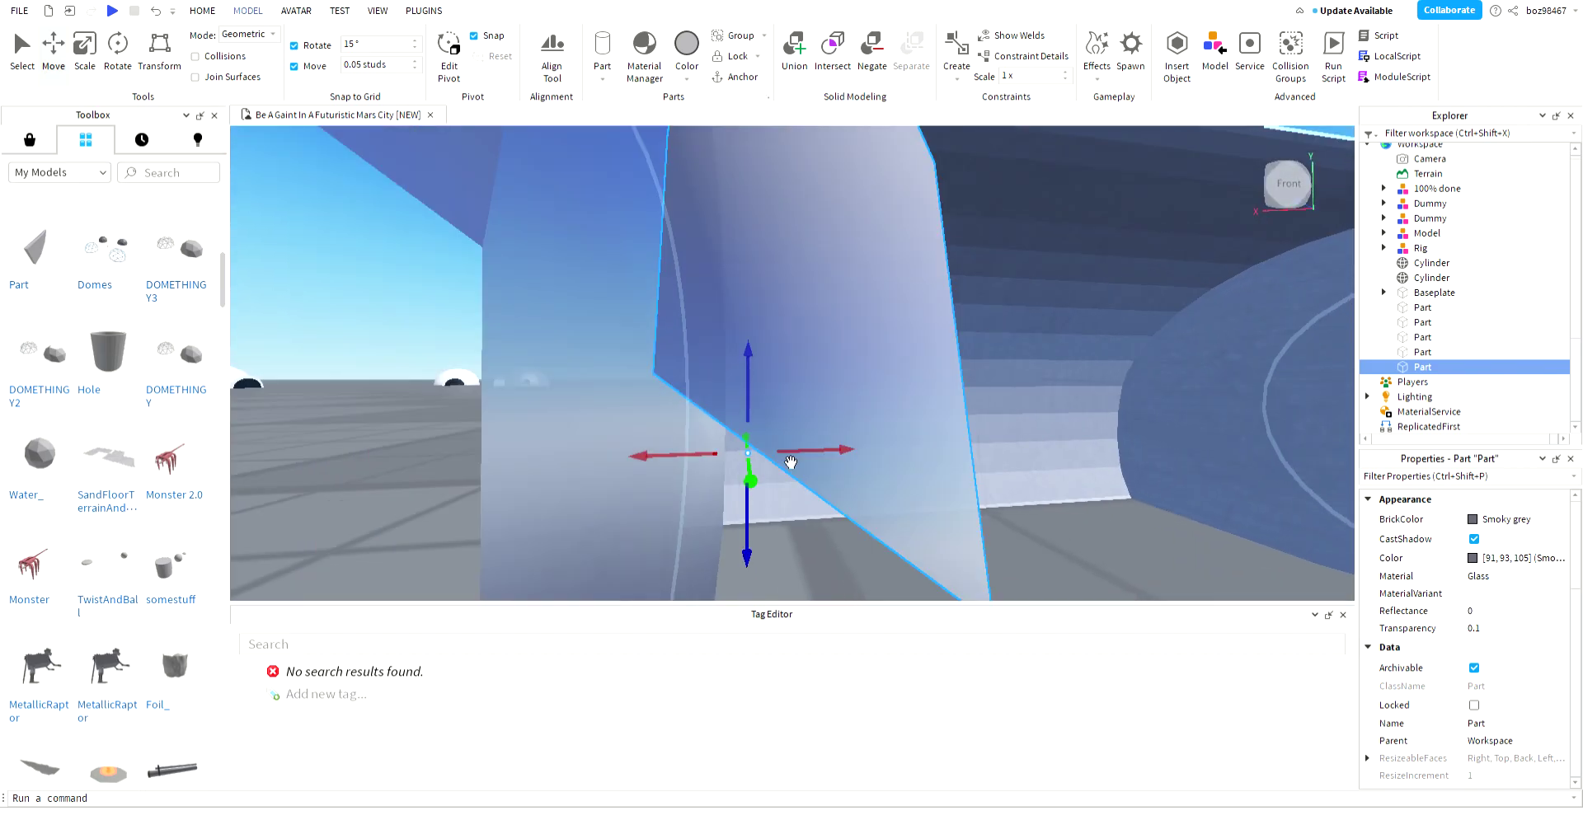
{"action": "right_click_drag", "start_coordinate": [790, 462], "coordinate": [715, 440]}
{"action": "left_click_drag", "start_coordinate": [707, 502], "coordinate": [677, 493]}
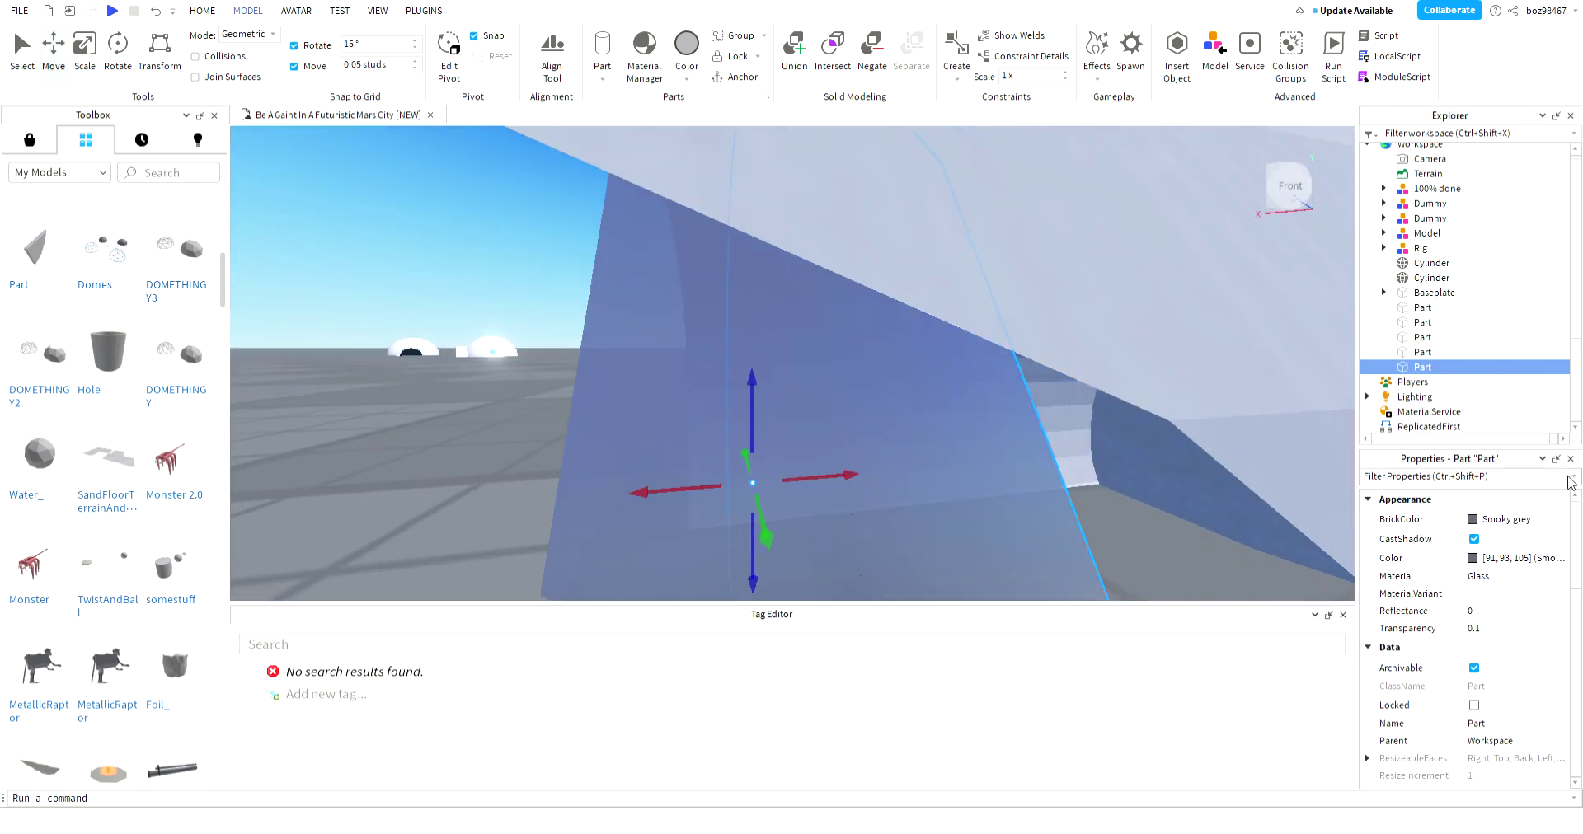
- Set the inner disc copy's brick color to Black and its transparency to 0.5
{"action": "left_click", "coordinate": [1498, 527]}
{"action": "left_click", "coordinate": [1441, 821]}
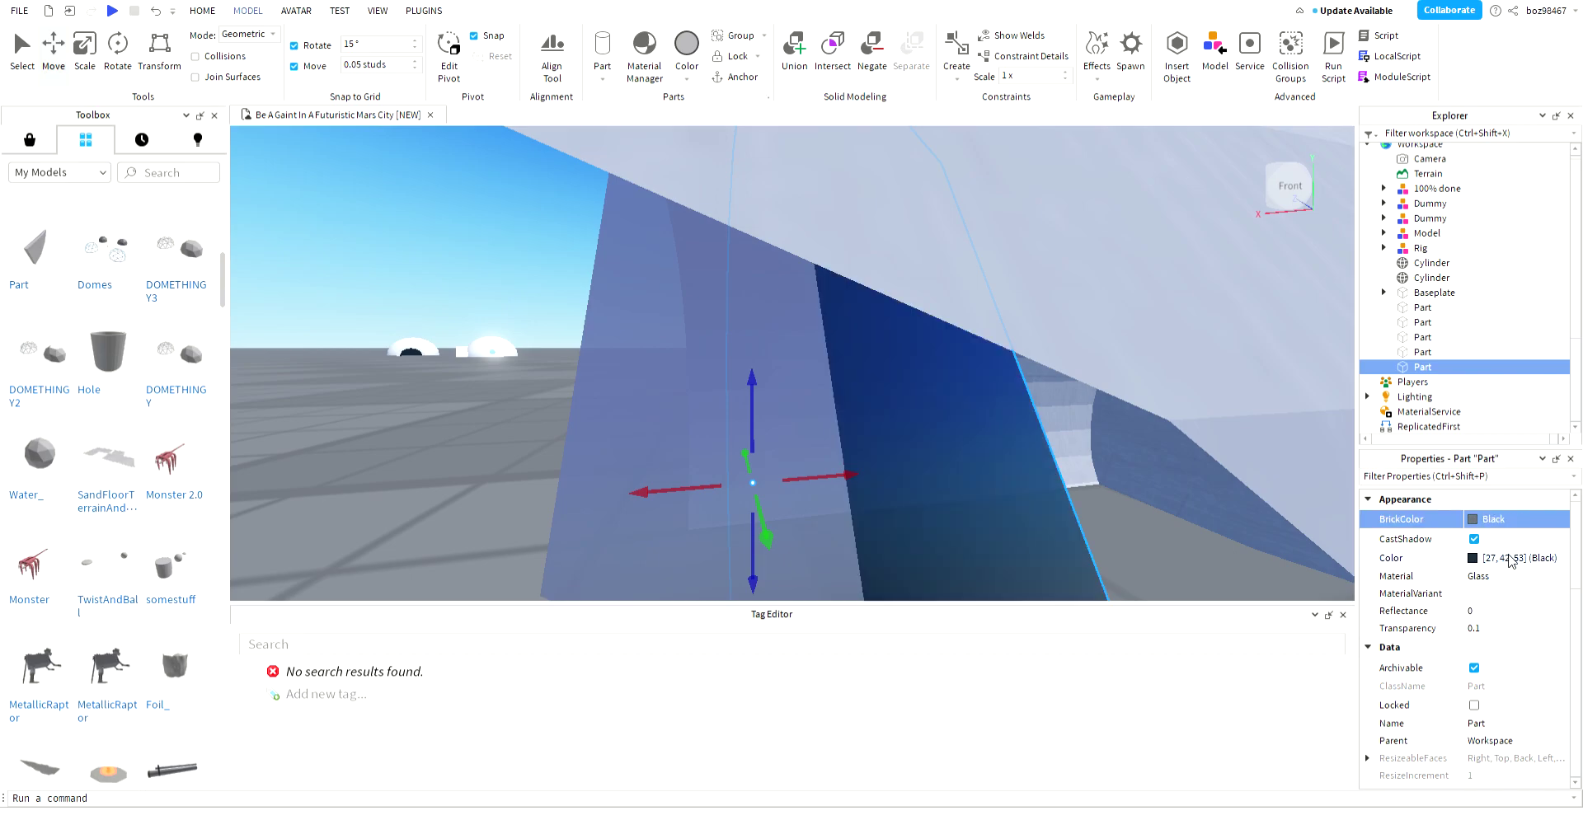
{"action": "left_click", "coordinate": [1484, 629]}
{"action": "type", "text": "0.5"}
{"action": "key", "text": "Return"}
{"action": "right_click_drag", "start_coordinate": [1010, 451], "coordinate": [1013, 453]}
- Change the black disc's material to SmoothPlastic and check its look from the tunnel opening
{"action": "left_click", "coordinate": [1509, 581]}
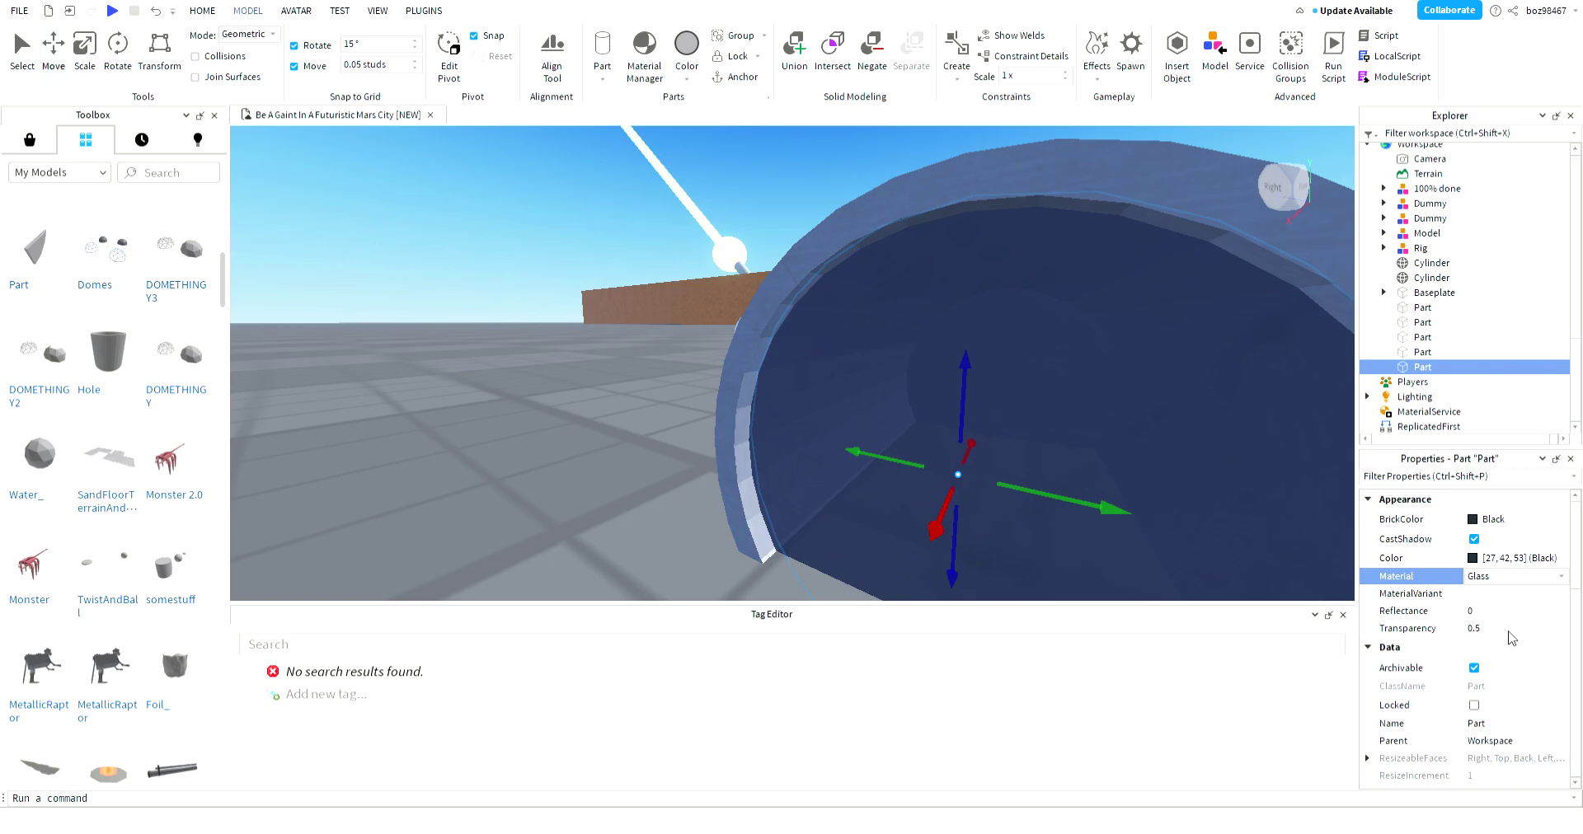
{"action": "left_click", "coordinate": [1502, 670]}
{"action": "right_click_drag", "start_coordinate": [1178, 451], "coordinate": [1161, 530]}
{"action": "key", "text": "d"}
{"action": "key", "text": "a"}
{"action": "left_click", "coordinate": [1492, 627]}
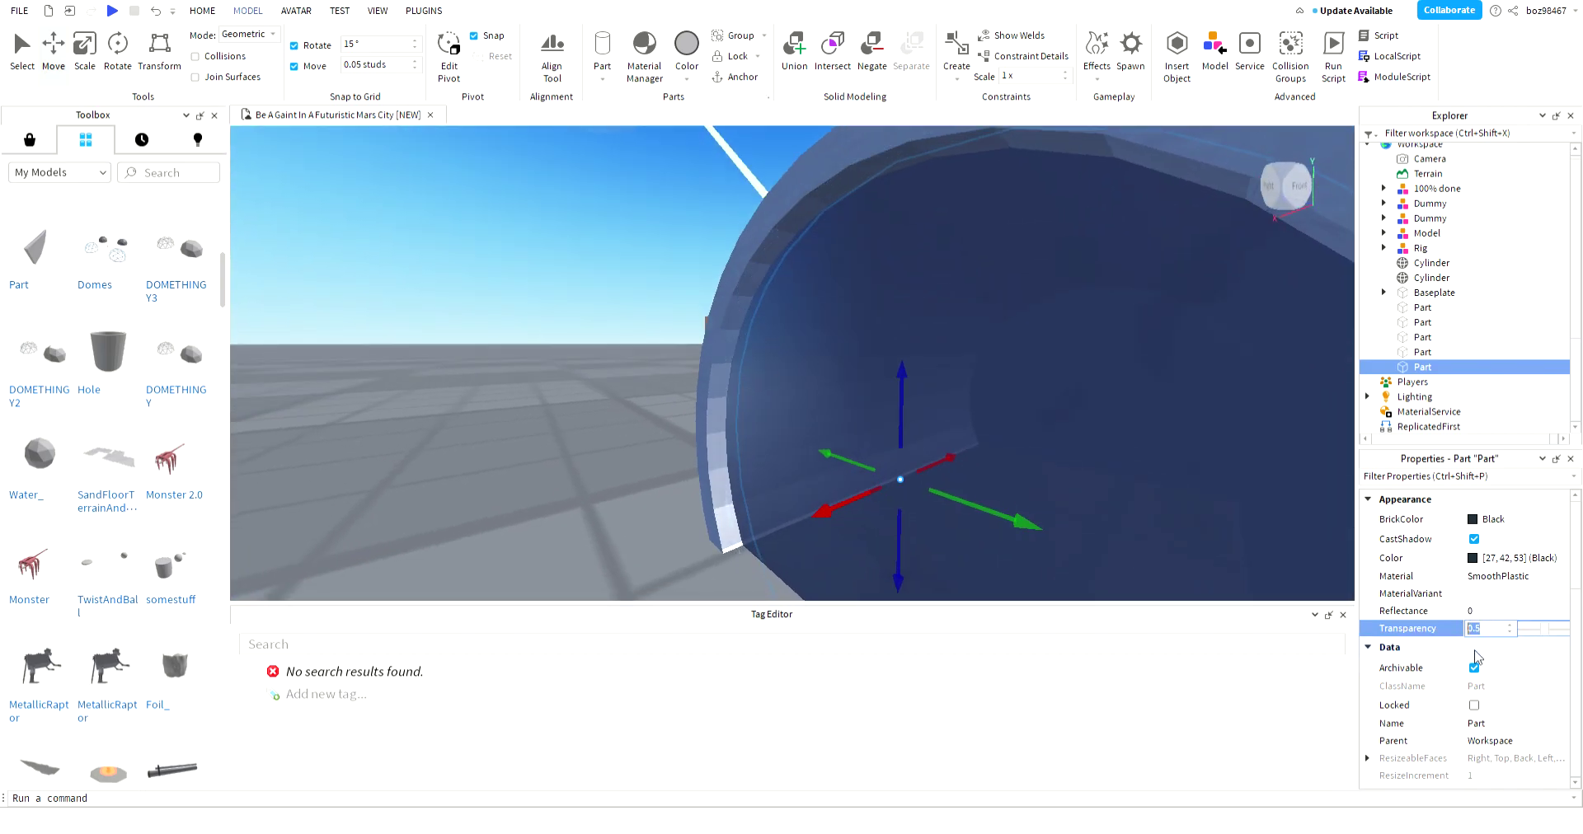
{"action": "mouse_move", "coordinate": [961, 505]}
{"action": "right_mouse_down"}
{"action": "mouse_move", "coordinate": [918, 490]}
{"action": "mouse_move", "coordinate": [954, 495]}
{"action": "right_mouse_up"}
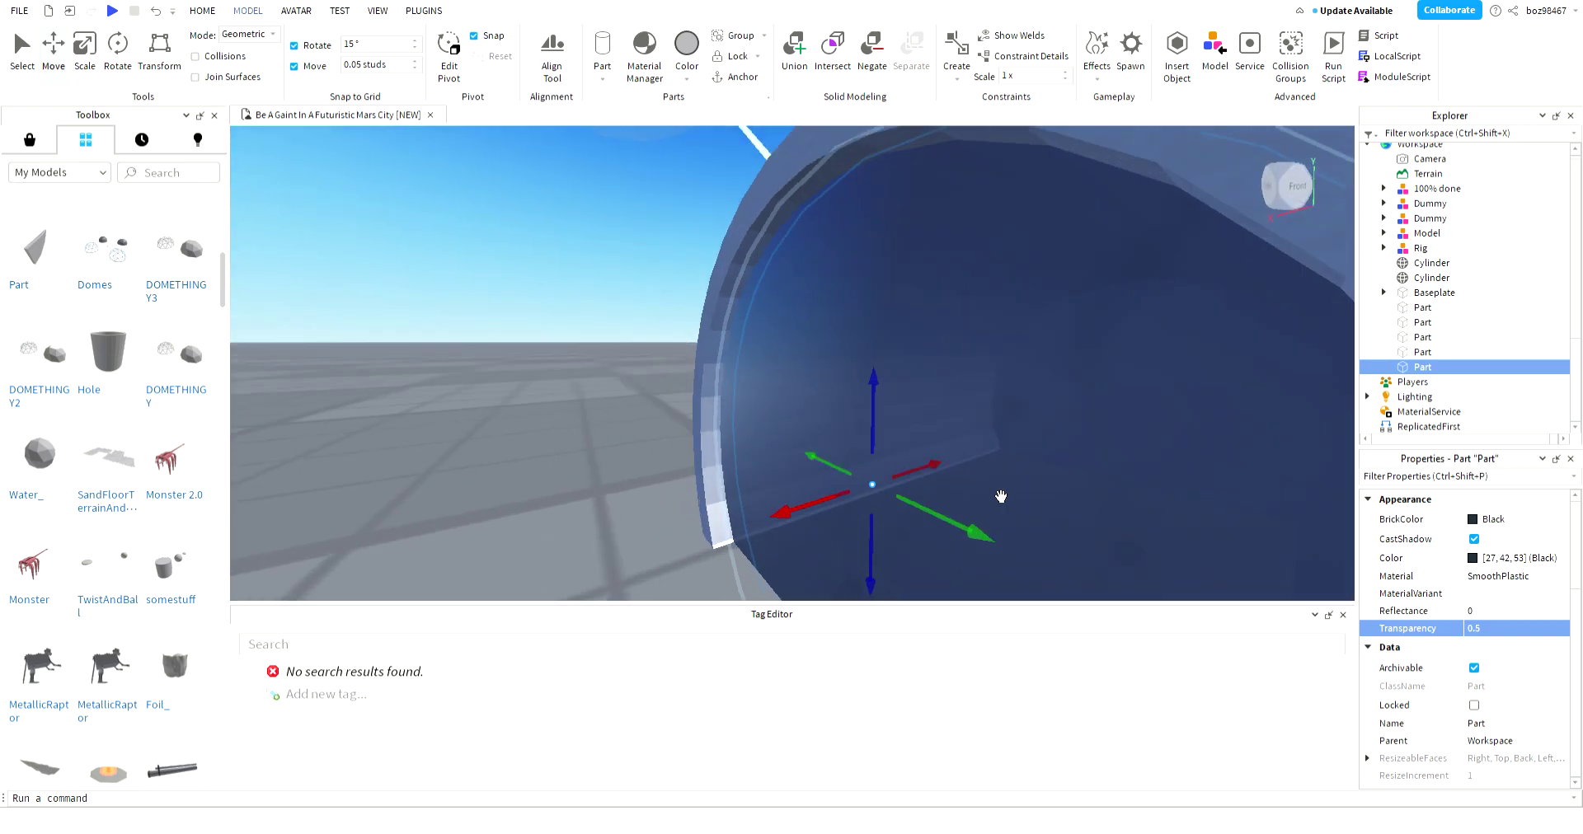
{"action": "left_click", "coordinate": [450, 472]}
{"action": "right_click_drag", "start_coordinate": [634, 485], "coordinate": [634, 484]}
{"action": "left_click", "coordinate": [973, 458]}
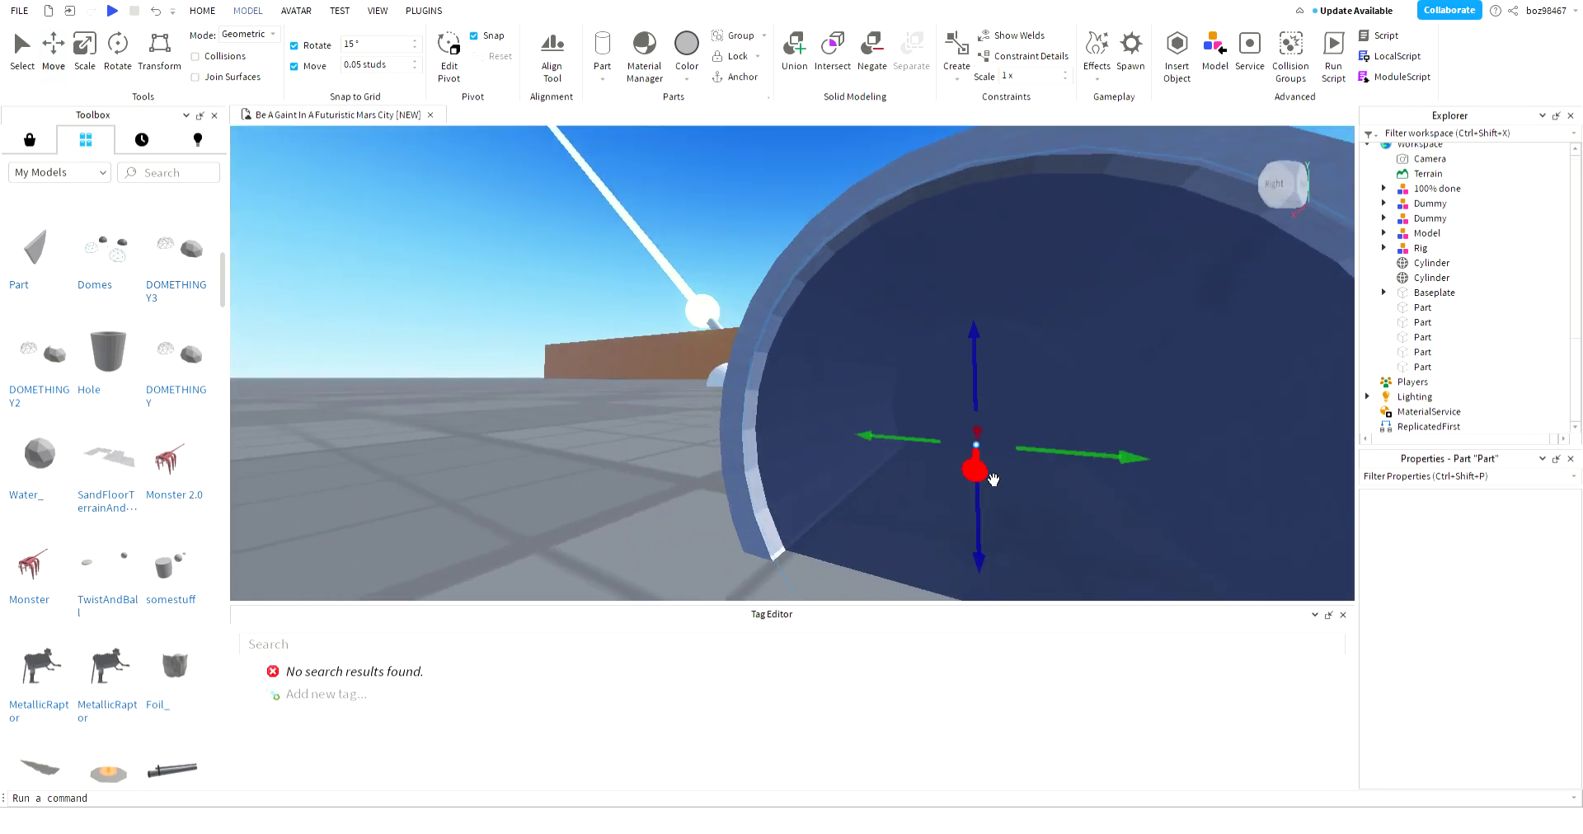
{"action": "left_click_drag", "start_coordinate": [1067, 412], "coordinate": [464, 528]}
{"action": "left_click", "coordinate": [157, 12]}
{"action": "right_click_drag", "start_coordinate": [864, 394], "coordinate": [865, 396]}
{"action": "left_click", "coordinate": [745, 385]}
{"action": "right_click_drag", "start_coordinate": [745, 386], "coordinate": [709, 358]}
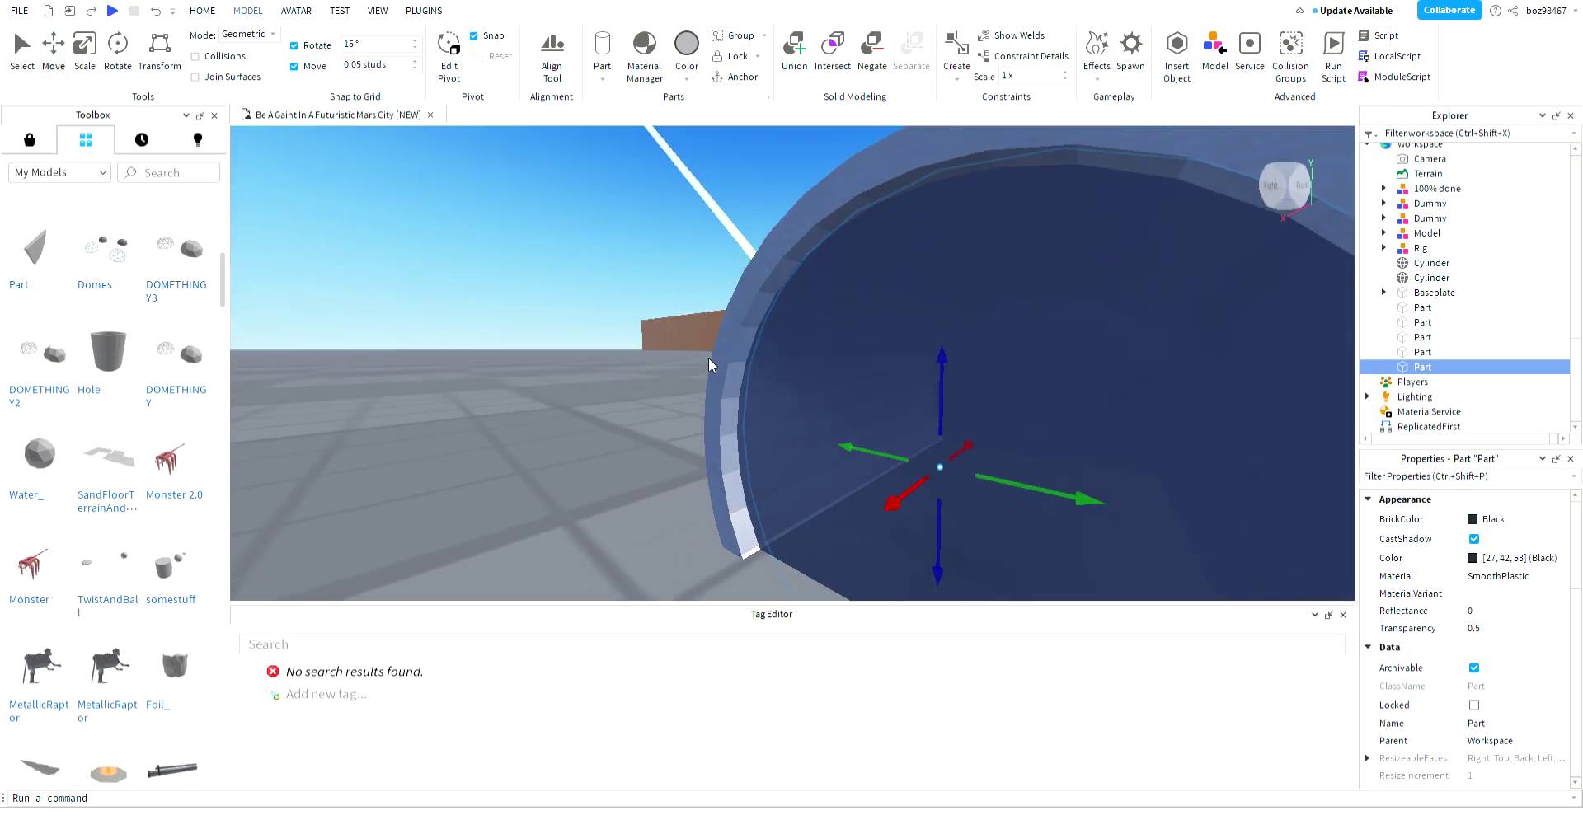
- Set the black disc's transparency to 0.3
{"action": "left_click", "coordinate": [1518, 628]}
{"action": "key", "text": "BackSpace"}
{"action": "type", "text": "0.3"}
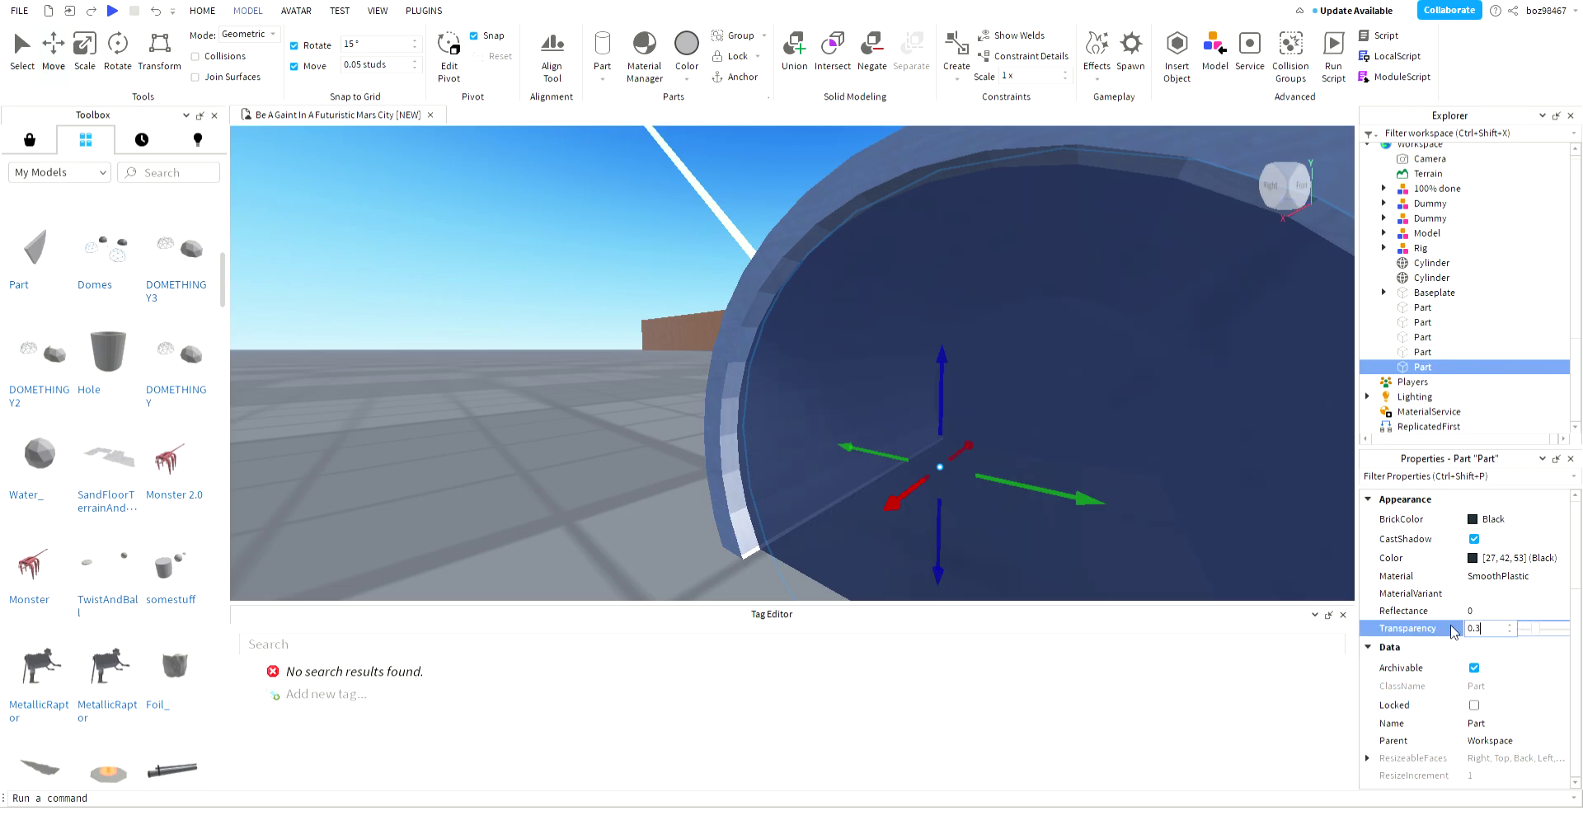
{"action": "key", "text": "Return"}
{"action": "key", "text": "ctrl+d"}
{"action": "left_click_drag", "start_coordinate": [899, 504], "coordinate": [905, 505]}
{"action": "key", "text": "d"}
{"action": "right_click_drag", "start_coordinate": [883, 498], "coordinate": [883, 497]}
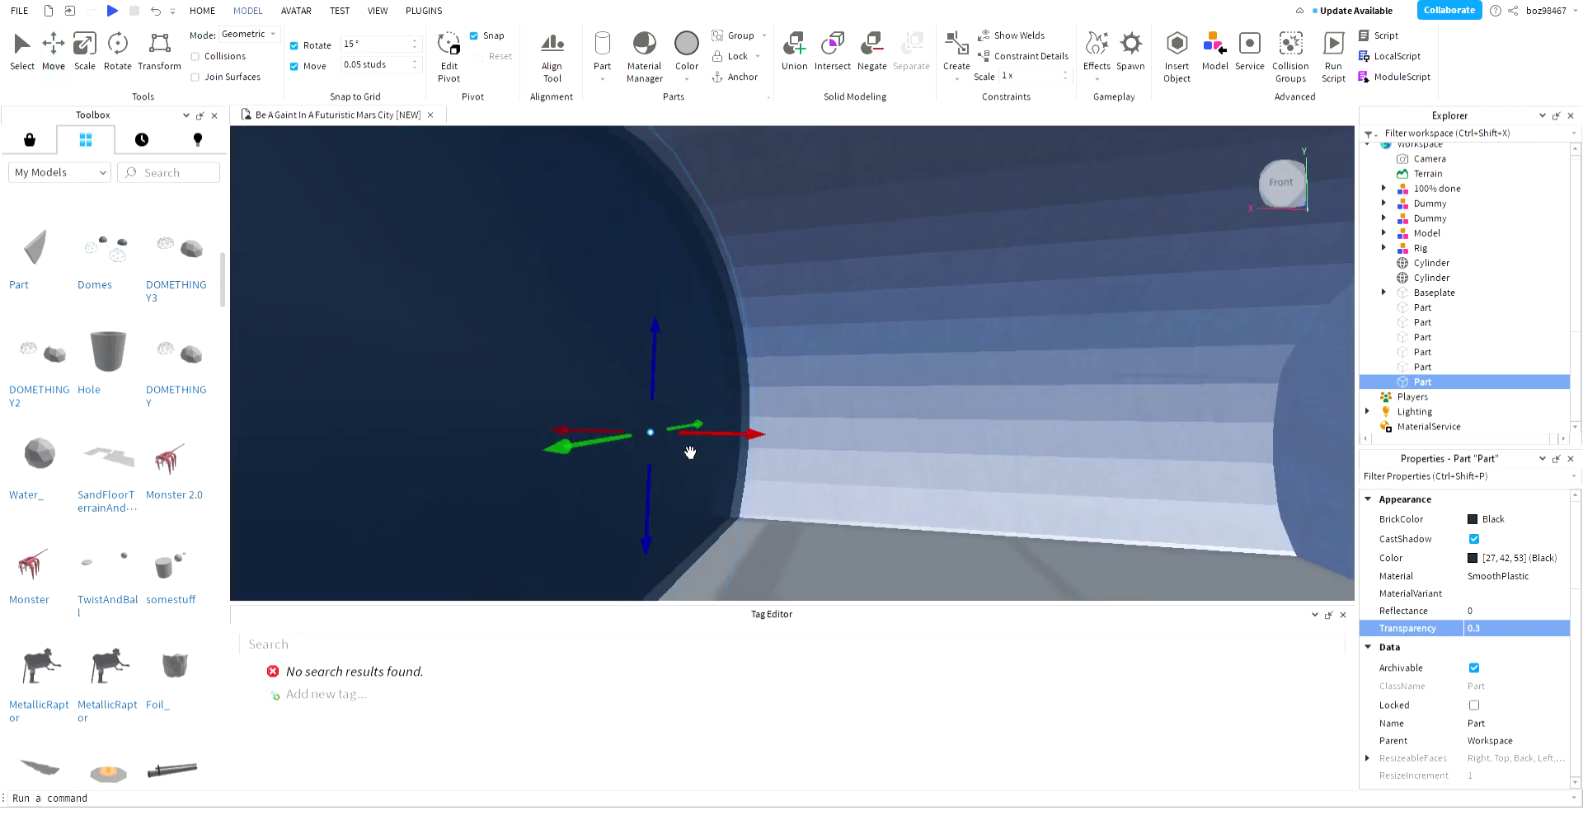
{"action": "key", "text": "Delete"}
- Set the black disc's material to Metal
{"action": "left_click", "coordinate": [635, 385]}
{"action": "right_click_drag", "start_coordinate": [993, 442], "coordinate": [993, 442]}
{"action": "left_click", "coordinate": [1485, 633]}
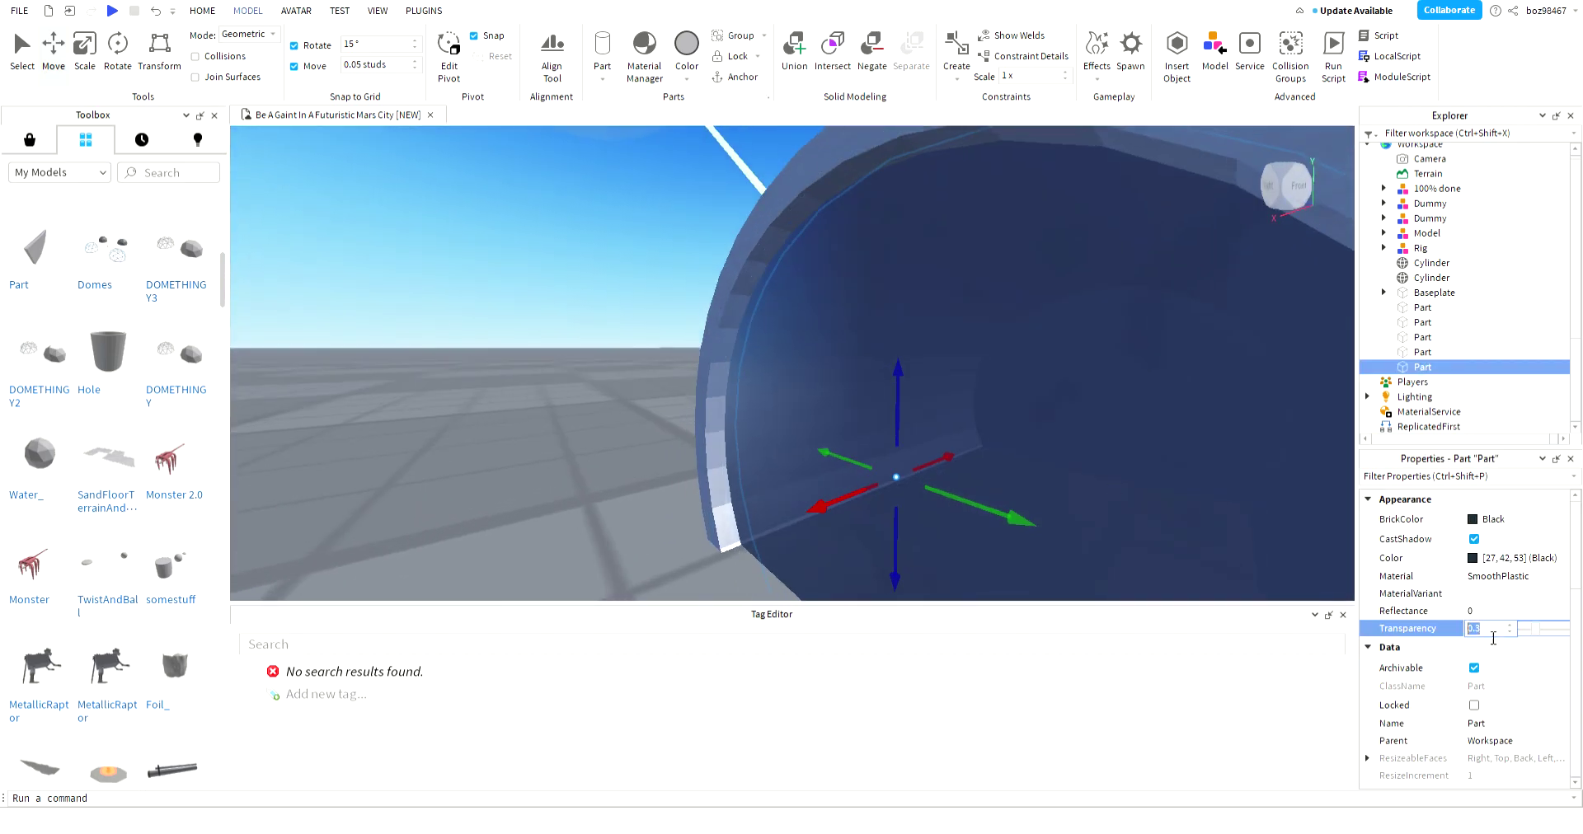
{"action": "type", "text": "0.1"}
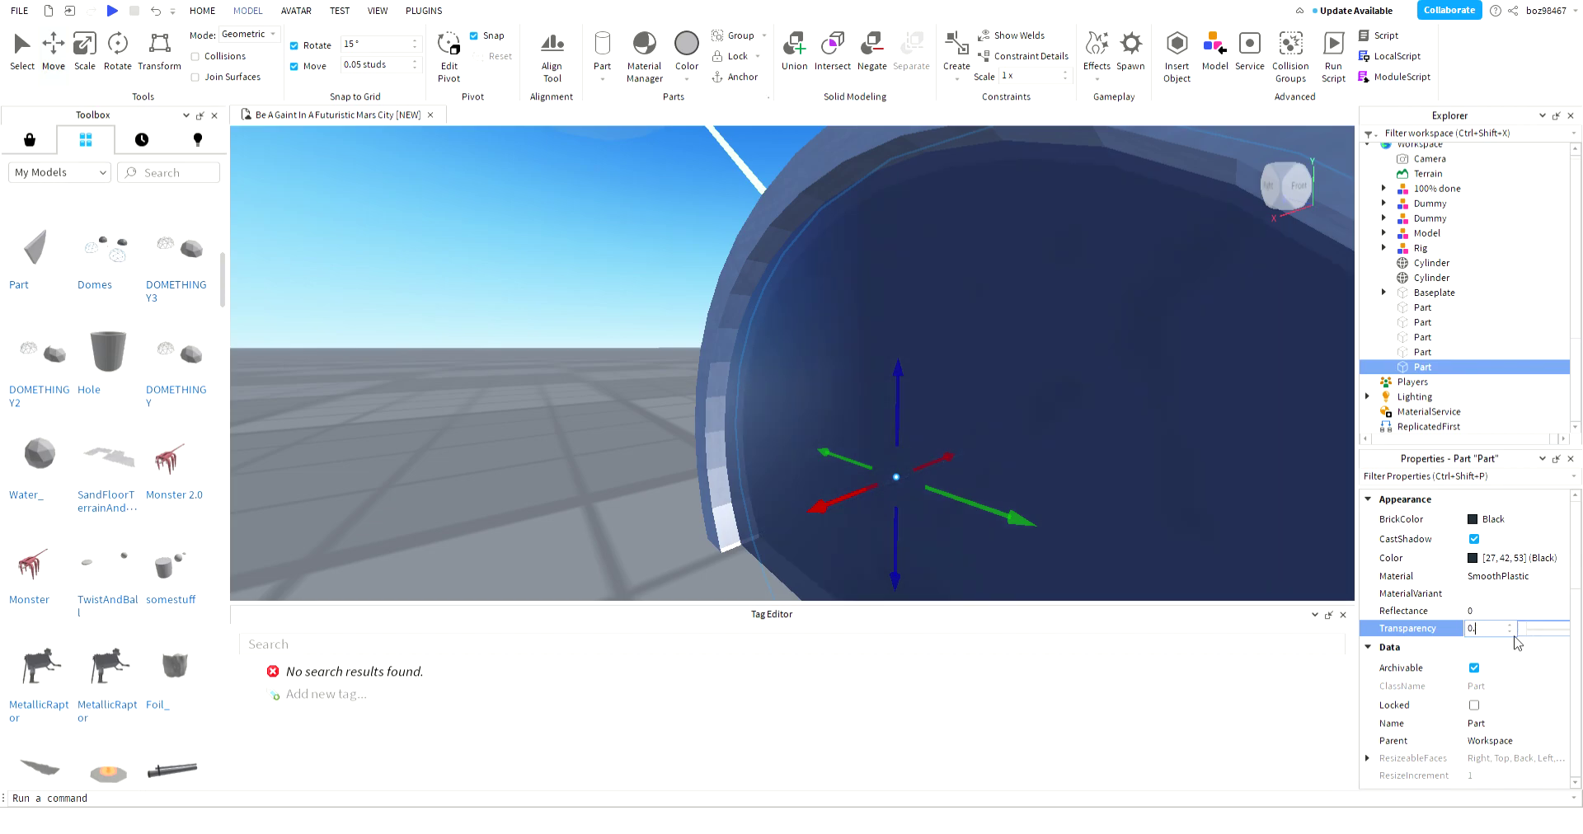
{"action": "key", "text": "Escape"}
{"action": "left_click", "coordinate": [1536, 582]}
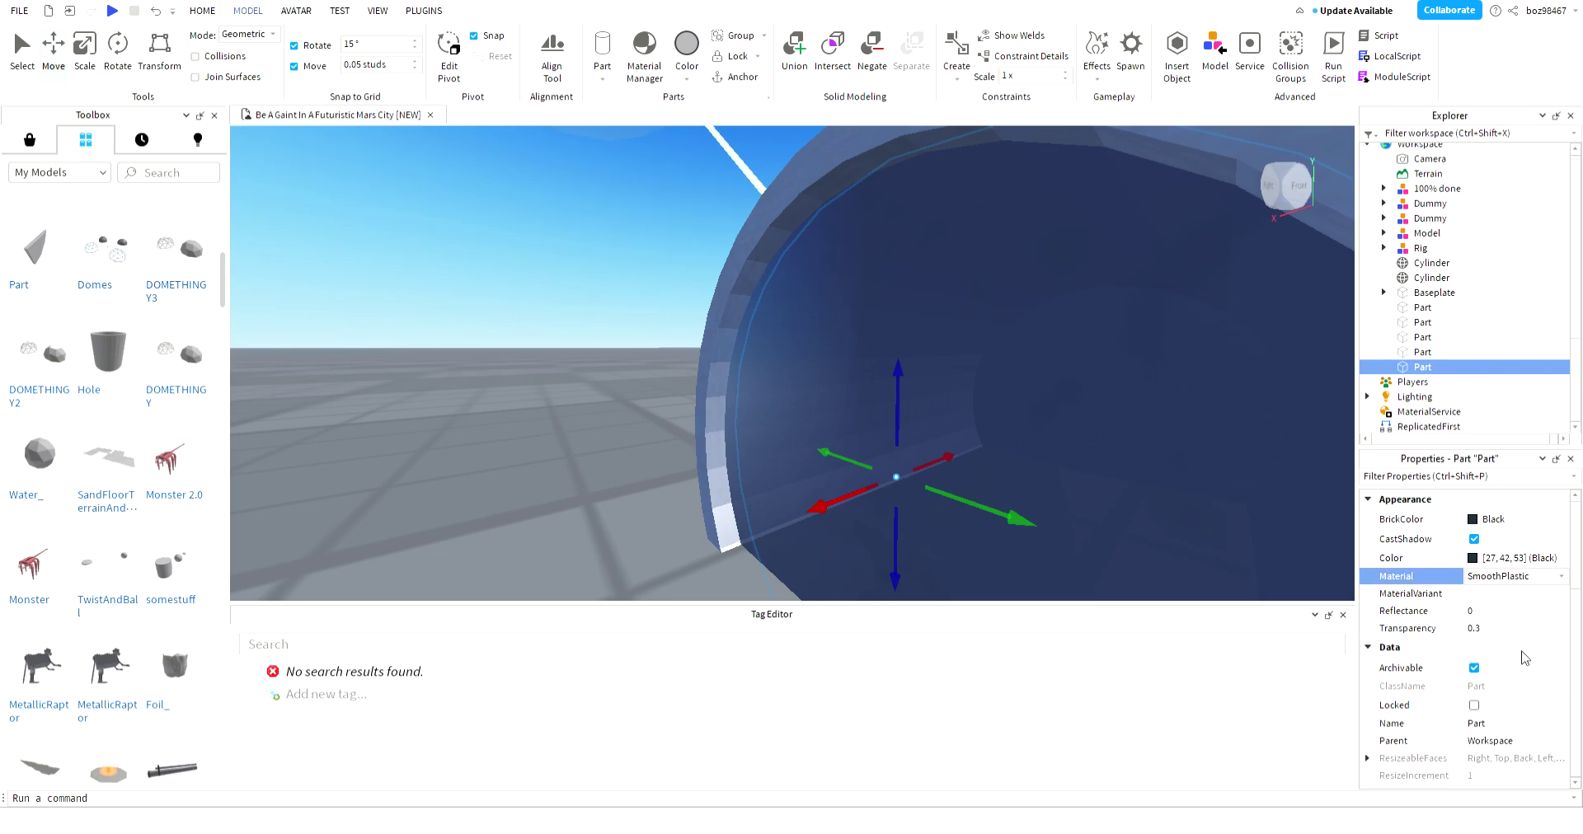
{"action": "left_click", "coordinate": [1515, 683]}
- Try another material on the outer Smoky grey disc, check it from outside the tunnel, and undo the change
{"action": "left_click", "coordinate": [1174, 470]}
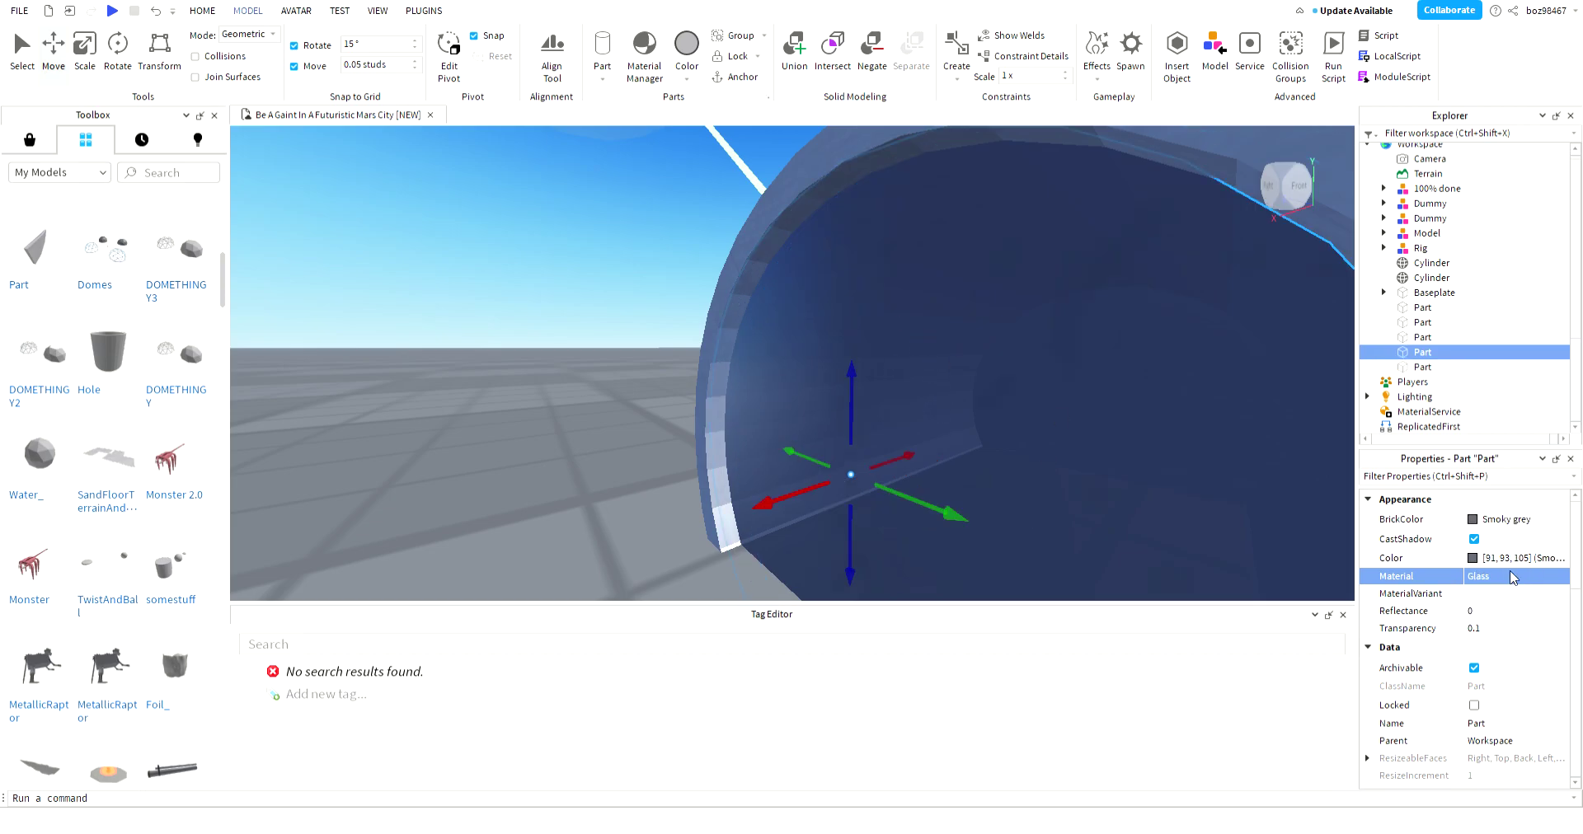
{"action": "left_click", "coordinate": [1491, 646]}
{"action": "left_click", "coordinate": [345, 488]}
{"action": "key", "text": "a"}
{"action": "right_click_drag", "start_coordinate": [343, 488], "coordinate": [429, 491]}
{"action": "key", "text": "s"}
{"action": "right_click_drag", "start_coordinate": [989, 499], "coordinate": [874, 464]}
{"action": "left_click", "coordinate": [562, 507]}
{"action": "key", "text": "d"}
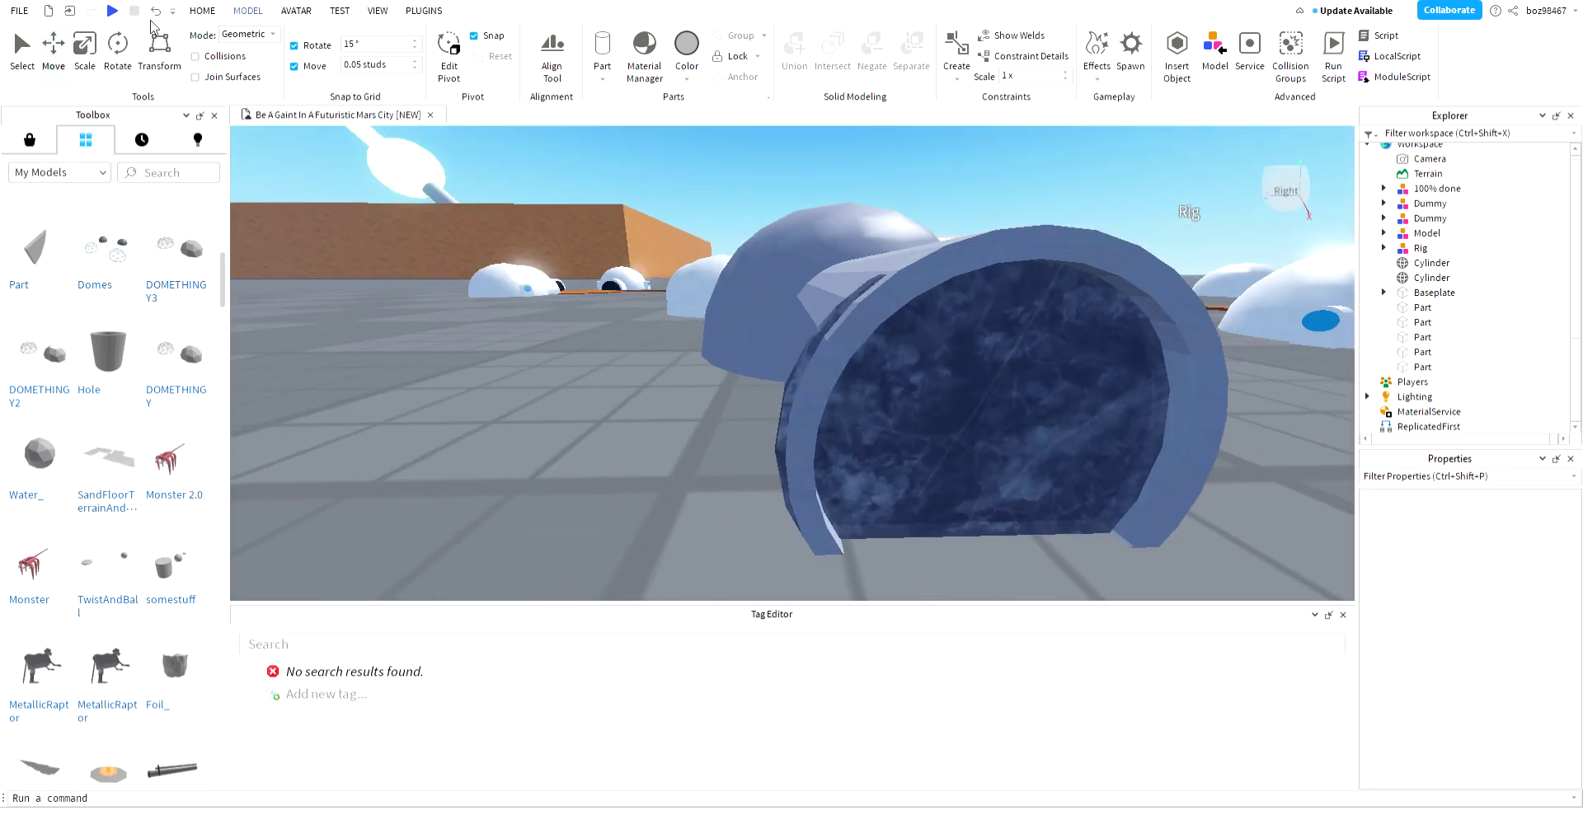
{"action": "left_click", "coordinate": [155, 11]}
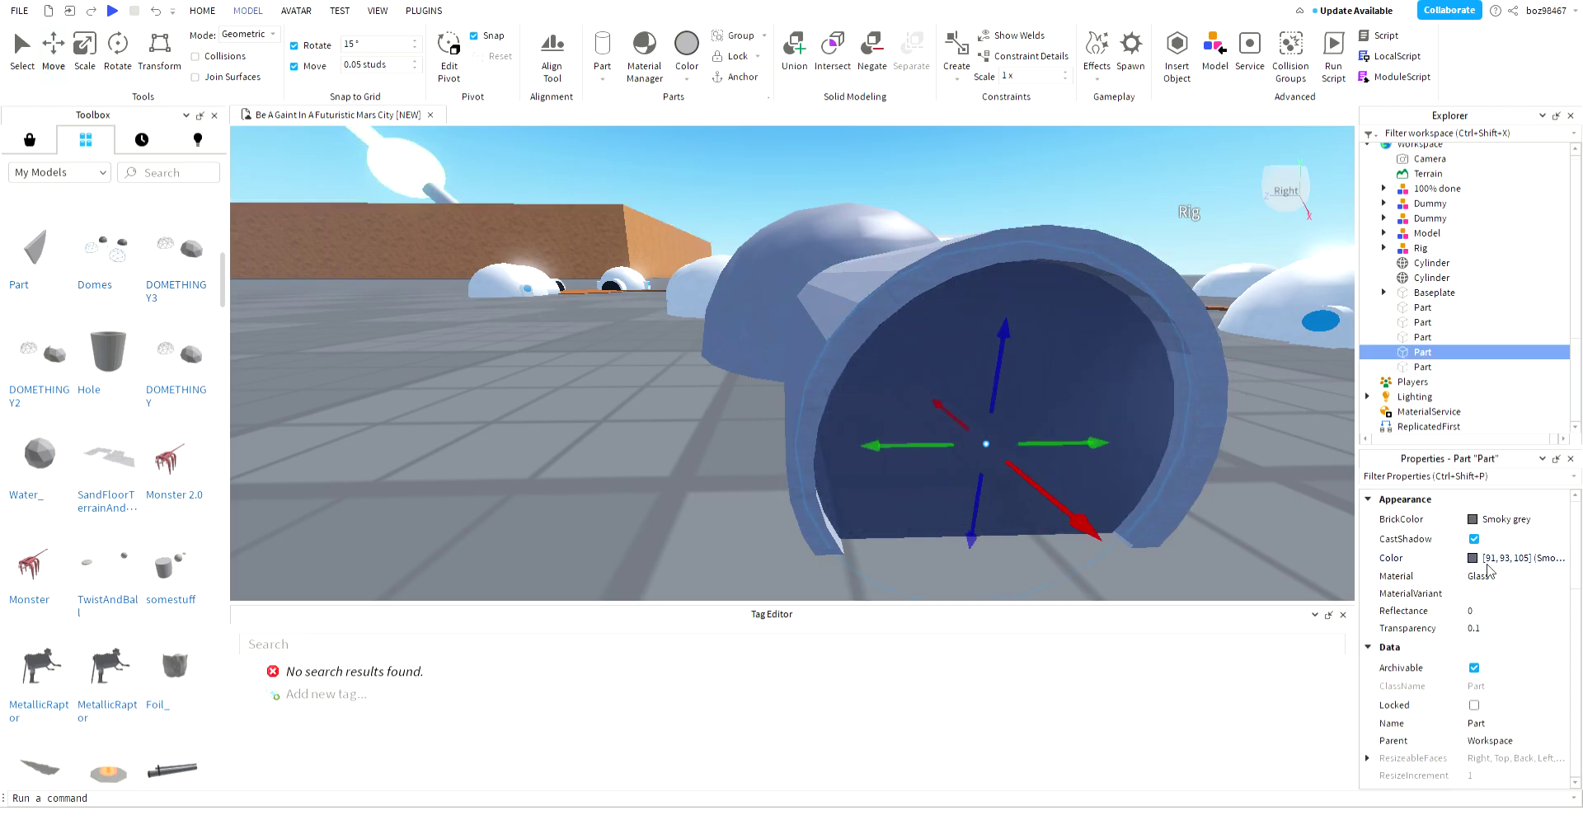
- Change the outer Smoky grey disc's material, trying Marble before picking another option
{"action": "left_click", "coordinate": [1494, 578]}
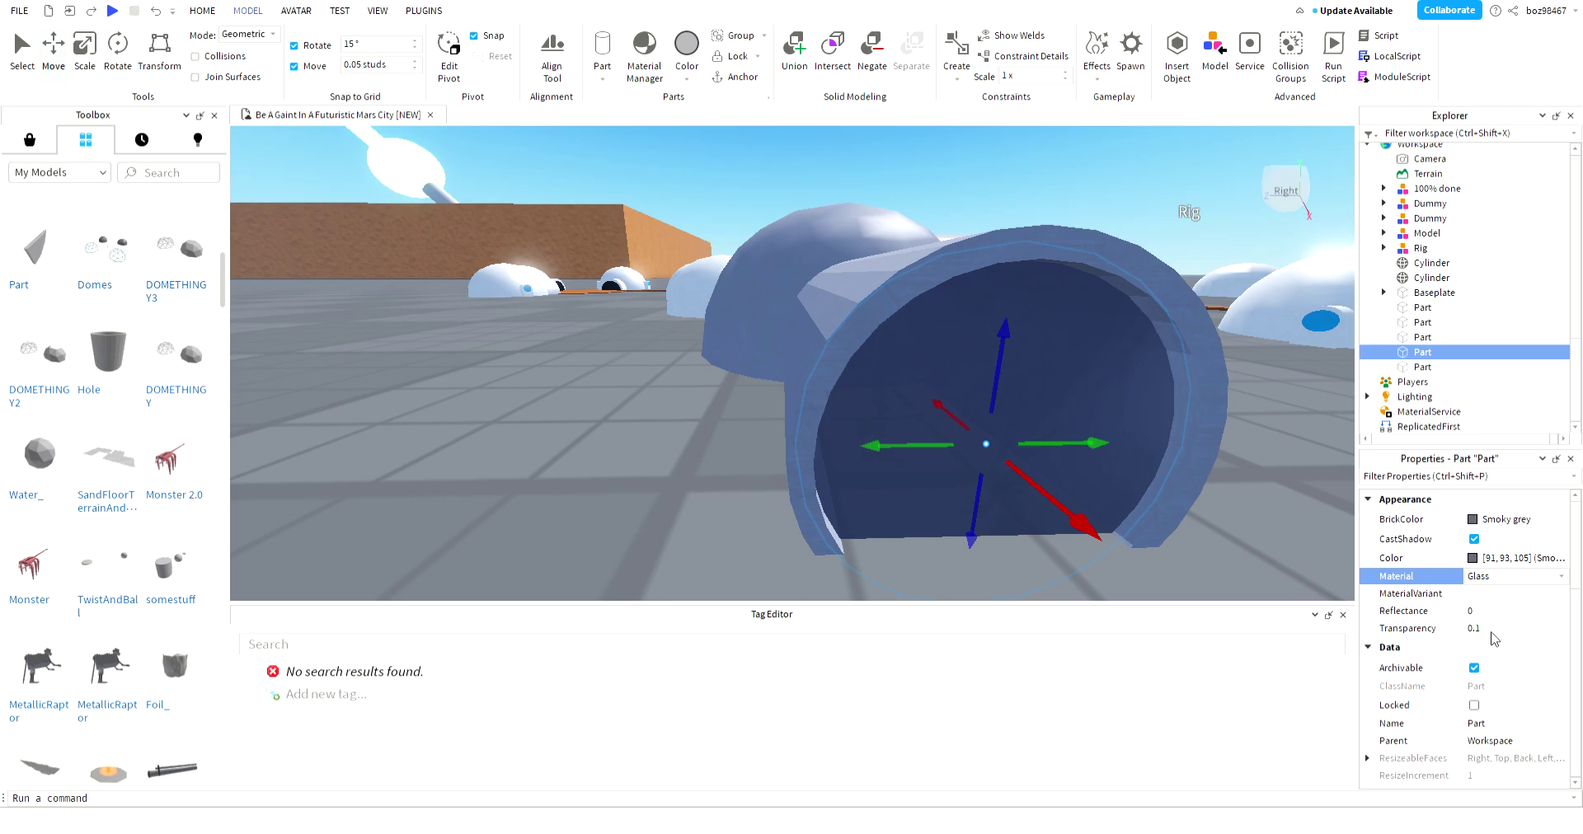
{"action": "left_click", "coordinate": [1492, 633]}
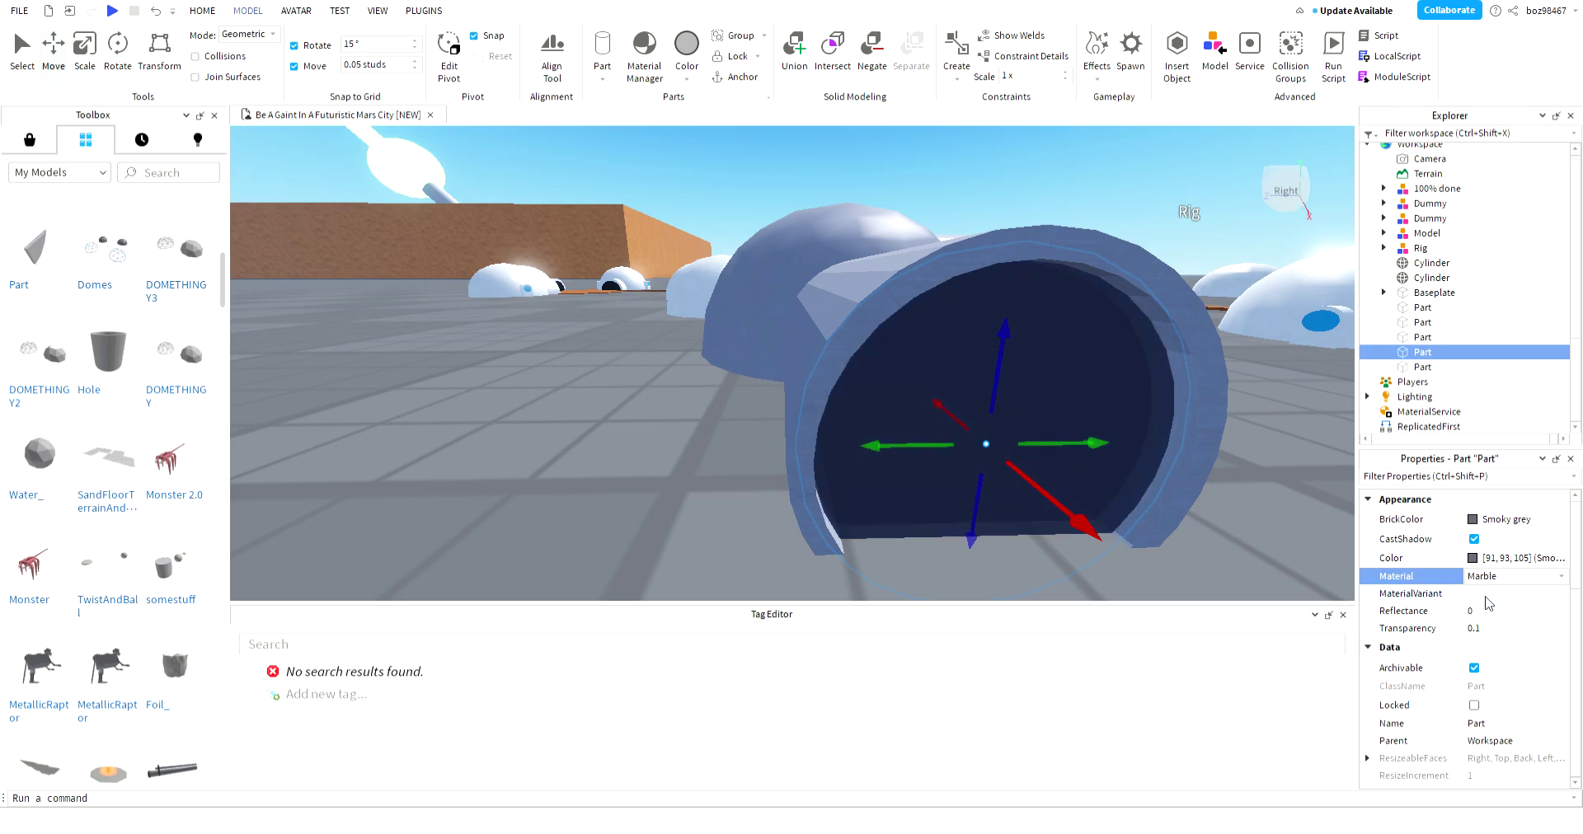
{"action": "left_click", "coordinate": [1509, 648]}
- Duplicate the black metal disc inside the tunnel and set the move snapping to 0.1 studs
{"action": "left_click", "coordinate": [677, 497]}
{"action": "key", "text": "w"}
{"action": "right_click_drag", "start_coordinate": [676, 497], "coordinate": [837, 450]}
{"action": "left_click", "coordinate": [682, 505]}
{"action": "key", "text": "a"}
{"action": "key", "text": "ctrl+d"}
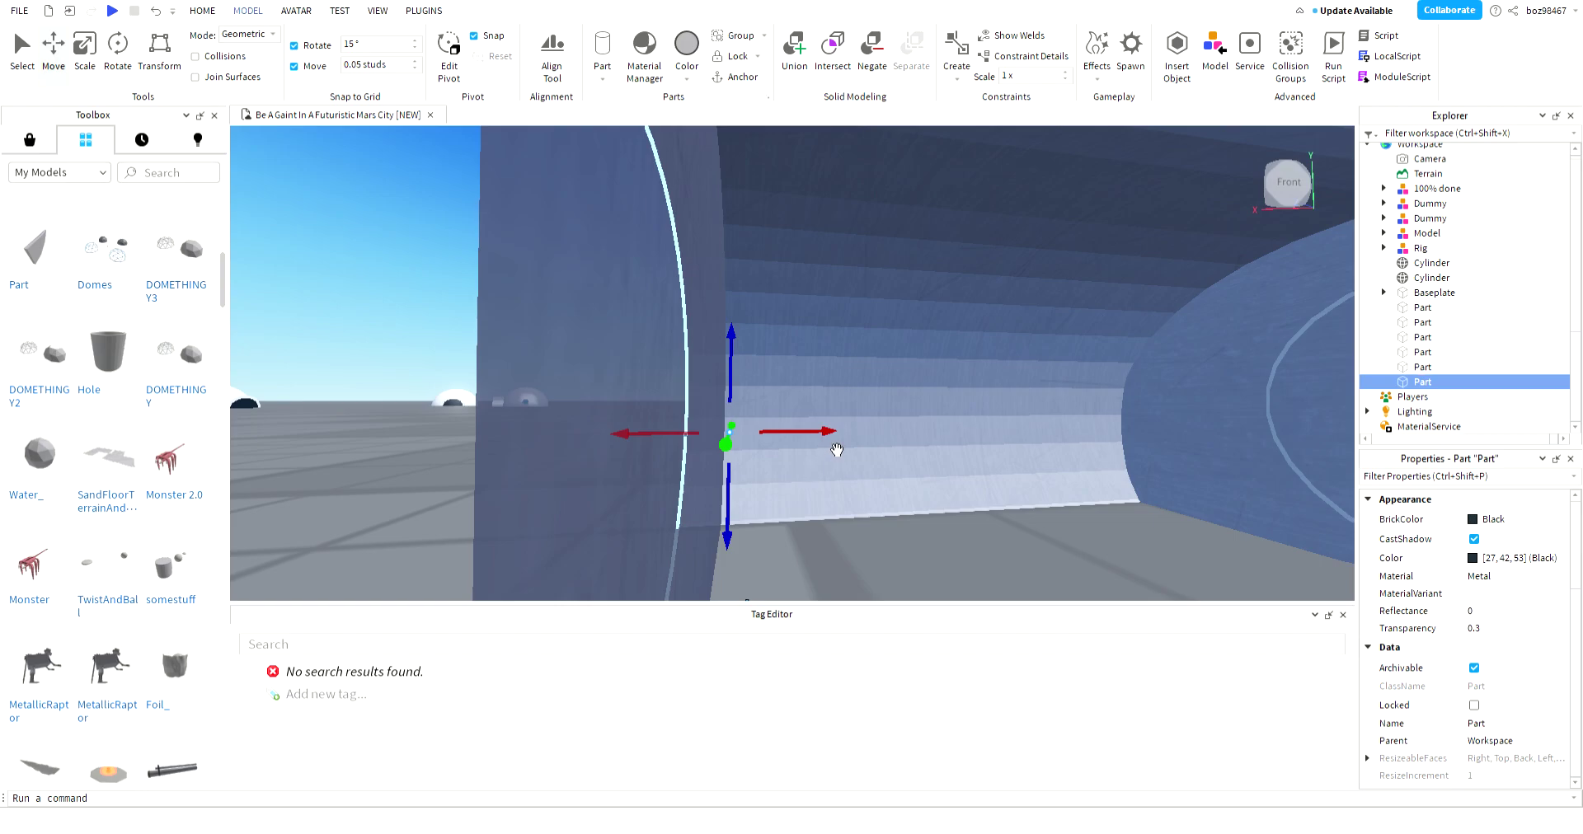
{"action": "left_click", "coordinate": [382, 67]}
{"action": "key", "text": "BackSpace"}
{"action": "type", "text": "0.1"}
{"action": "key", "text": "Return"}
{"action": "right_click_drag", "start_coordinate": [869, 466], "coordinate": [900, 480]}
{"action": "scroll", "coordinate": [900, 480], "scroll_direction": "down", "scroll_amount": 3}
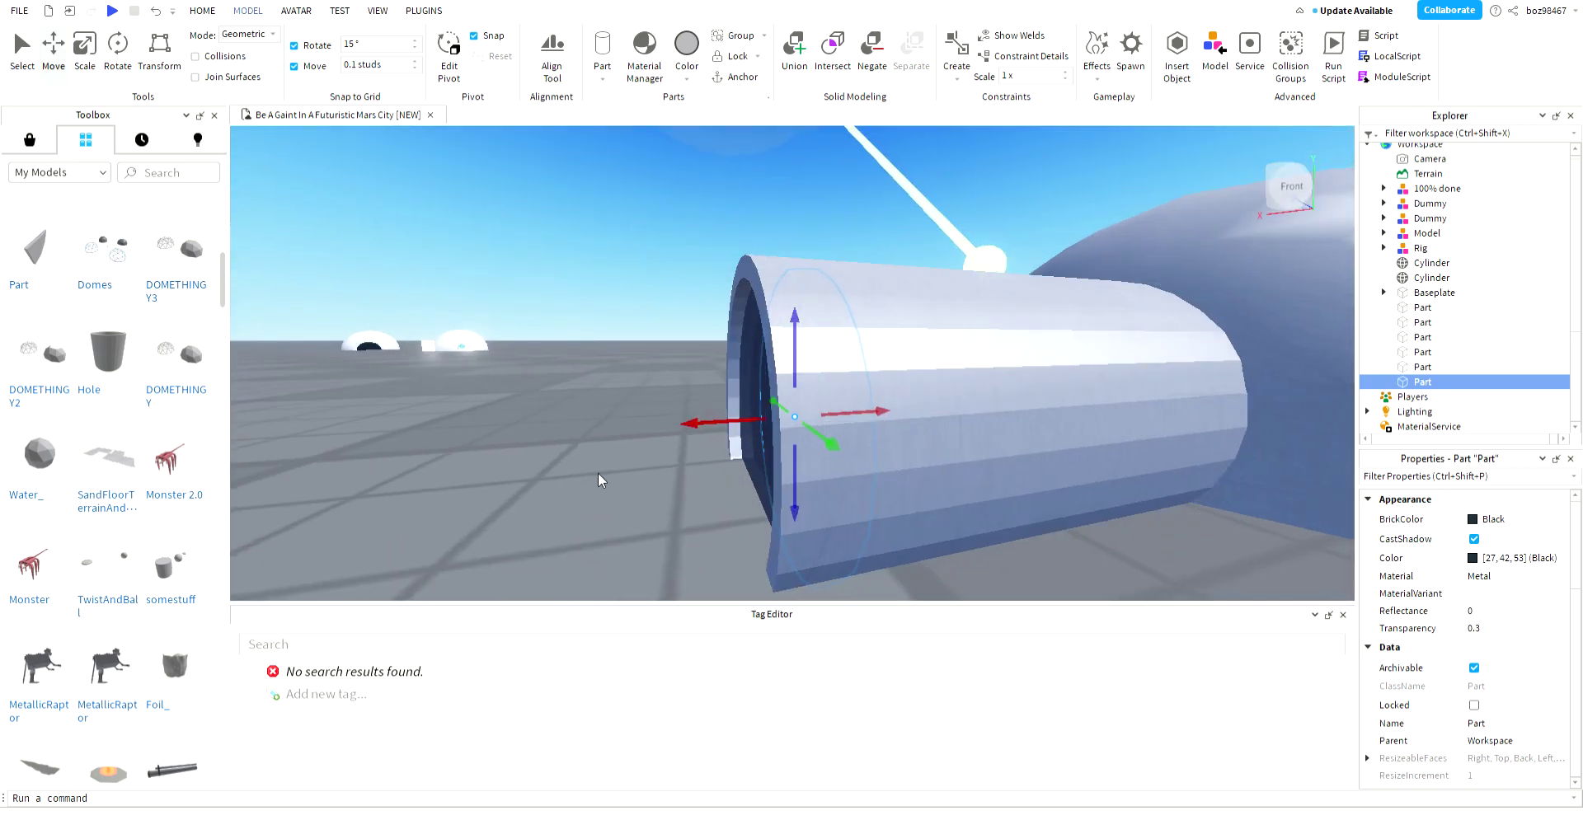
- Make another copy of the black disc and move it deeper into the tunnel behind the existing discs
{"action": "left_click", "coordinate": [596, 477]}
{"action": "scroll", "coordinate": [596, 477], "scroll_direction": "up", "scroll_amount": 4}
{"action": "scroll", "coordinate": [621, 503], "scroll_direction": "down", "scroll_amount": 2}
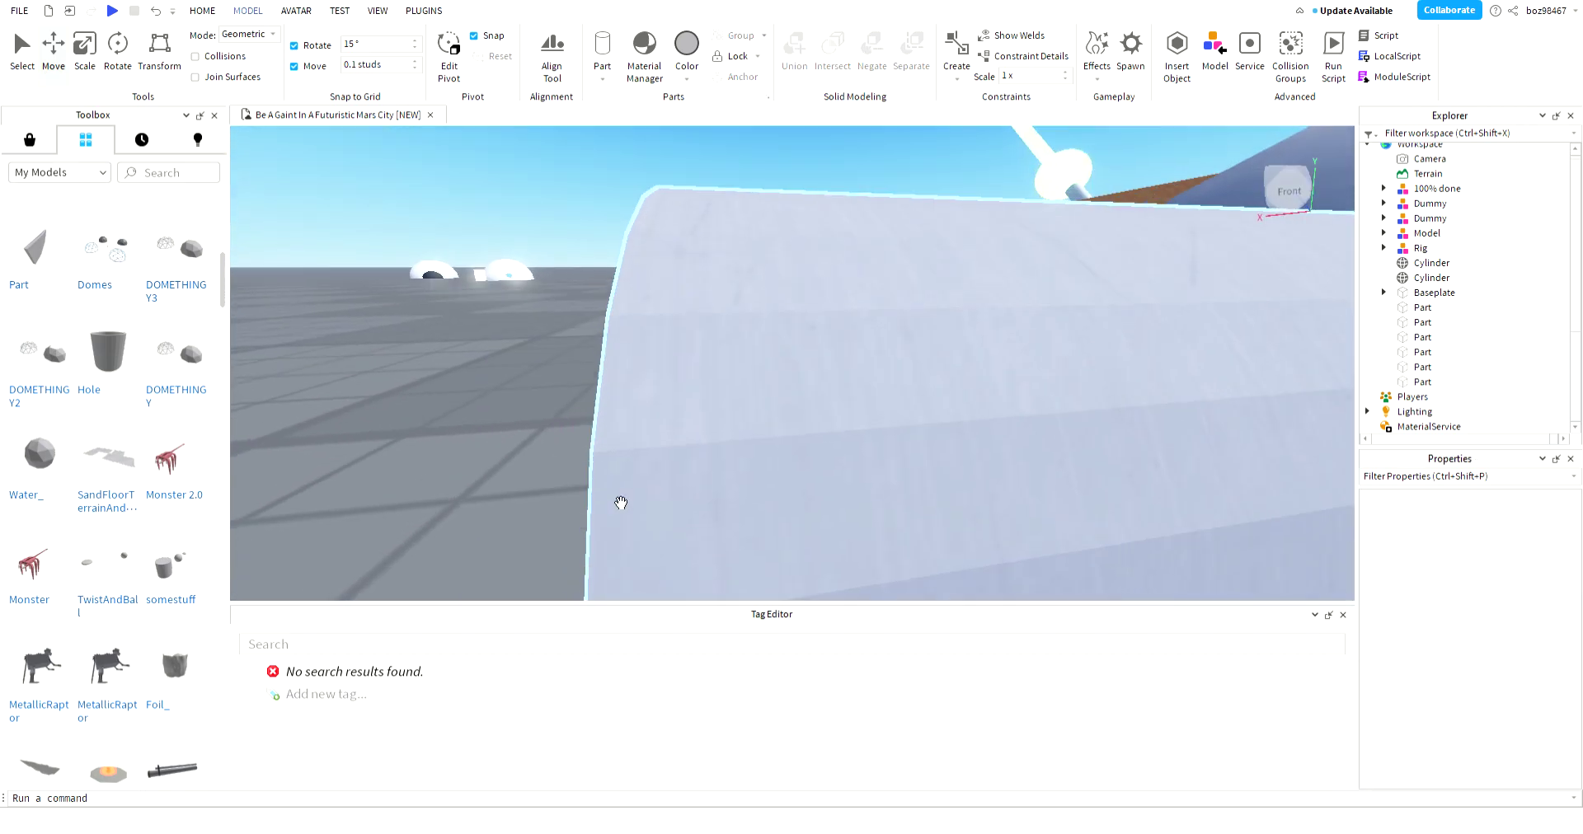
{"action": "scroll", "coordinate": [621, 504], "scroll_direction": "up", "scroll_amount": 2}
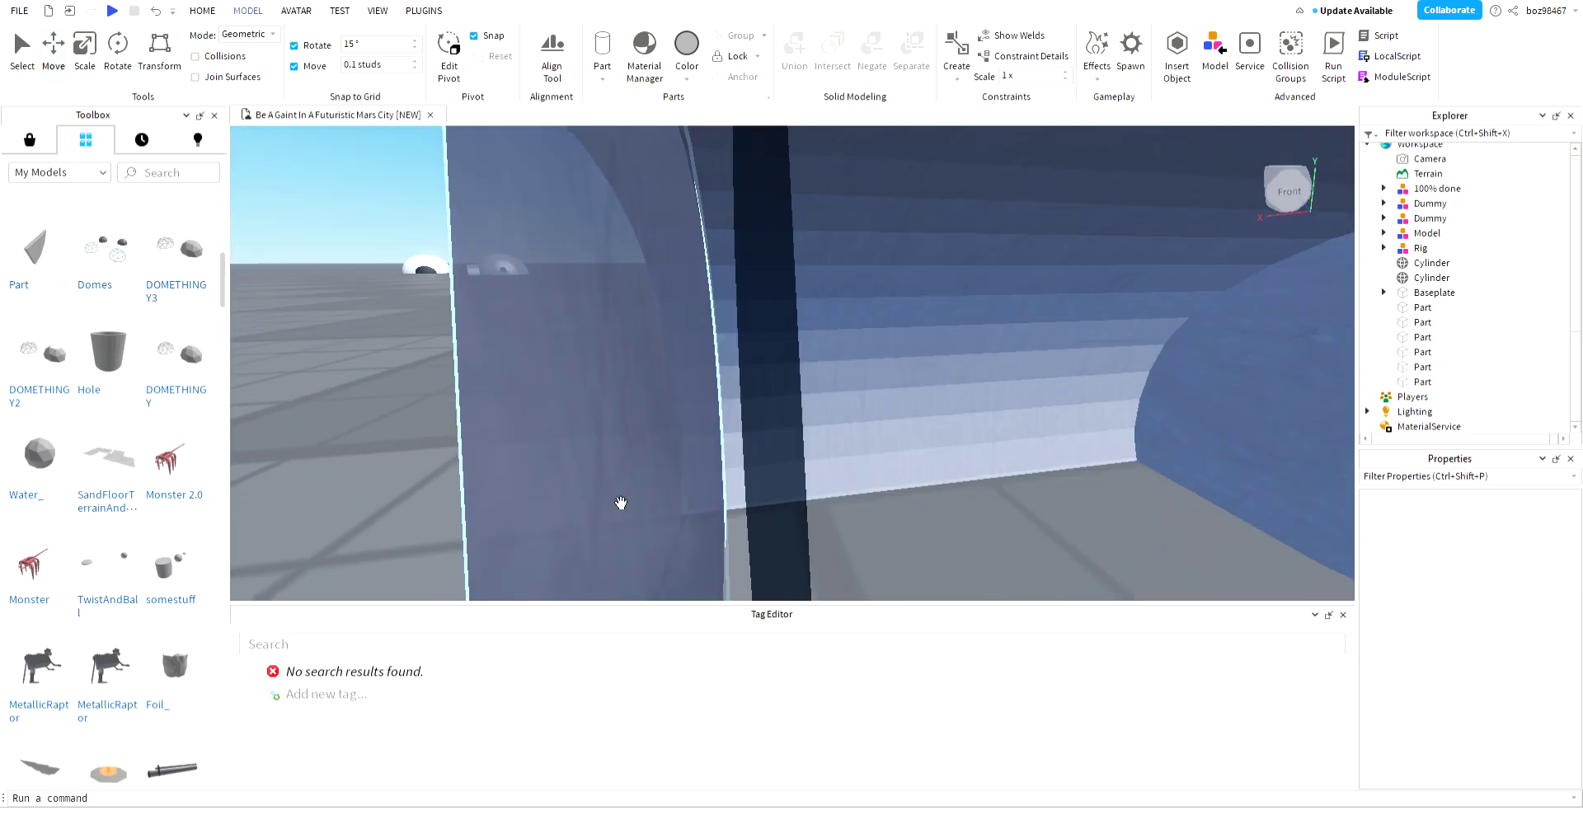
{"action": "scroll", "coordinate": [621, 503], "scroll_direction": "down", "scroll_amount": 5}
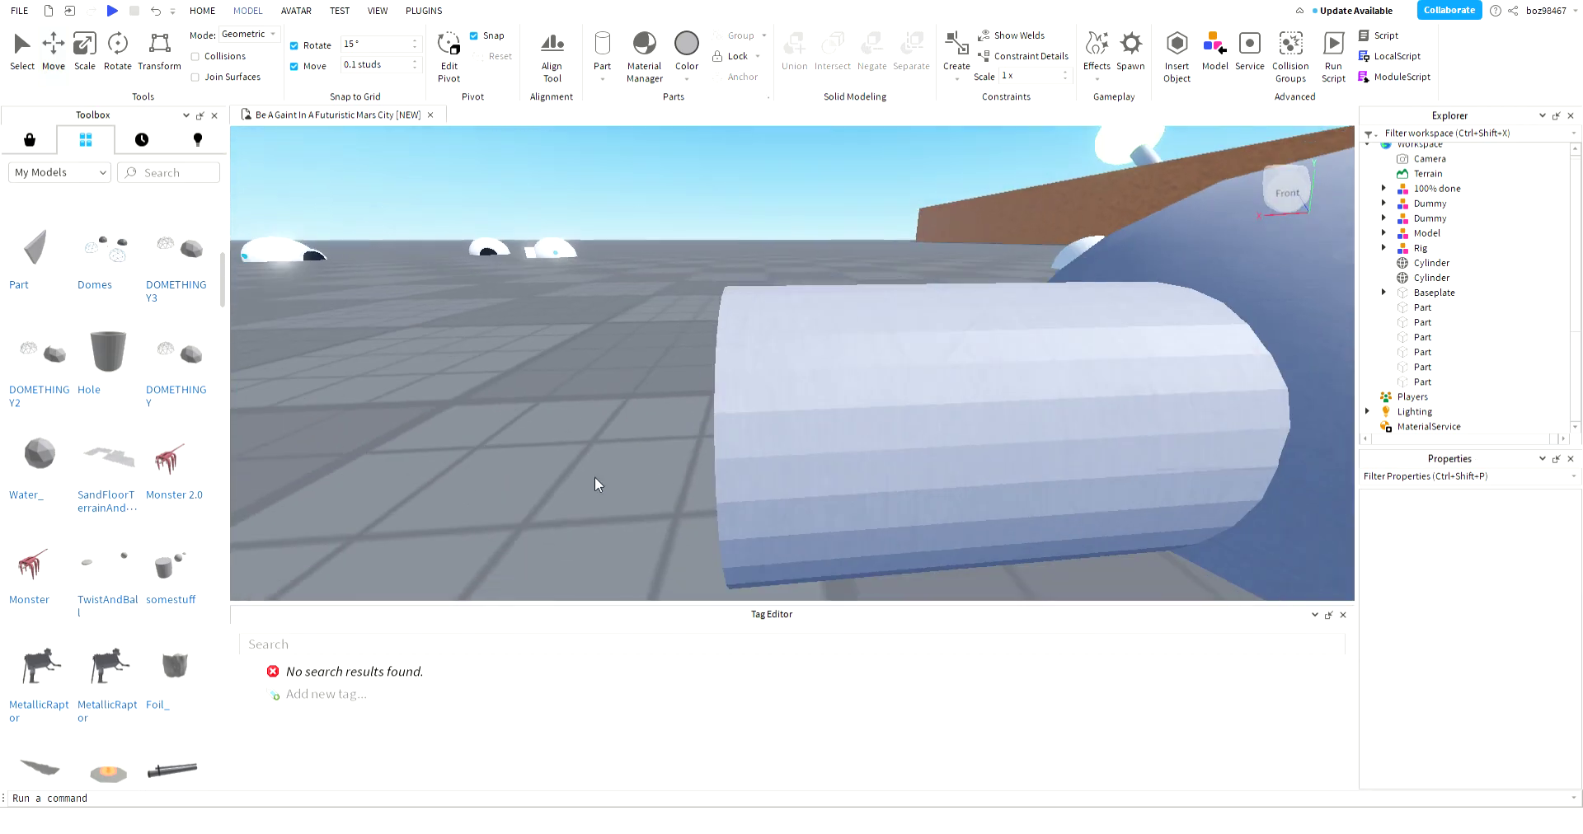
{"action": "right_click_drag", "start_coordinate": [596, 476], "coordinate": [621, 503]}
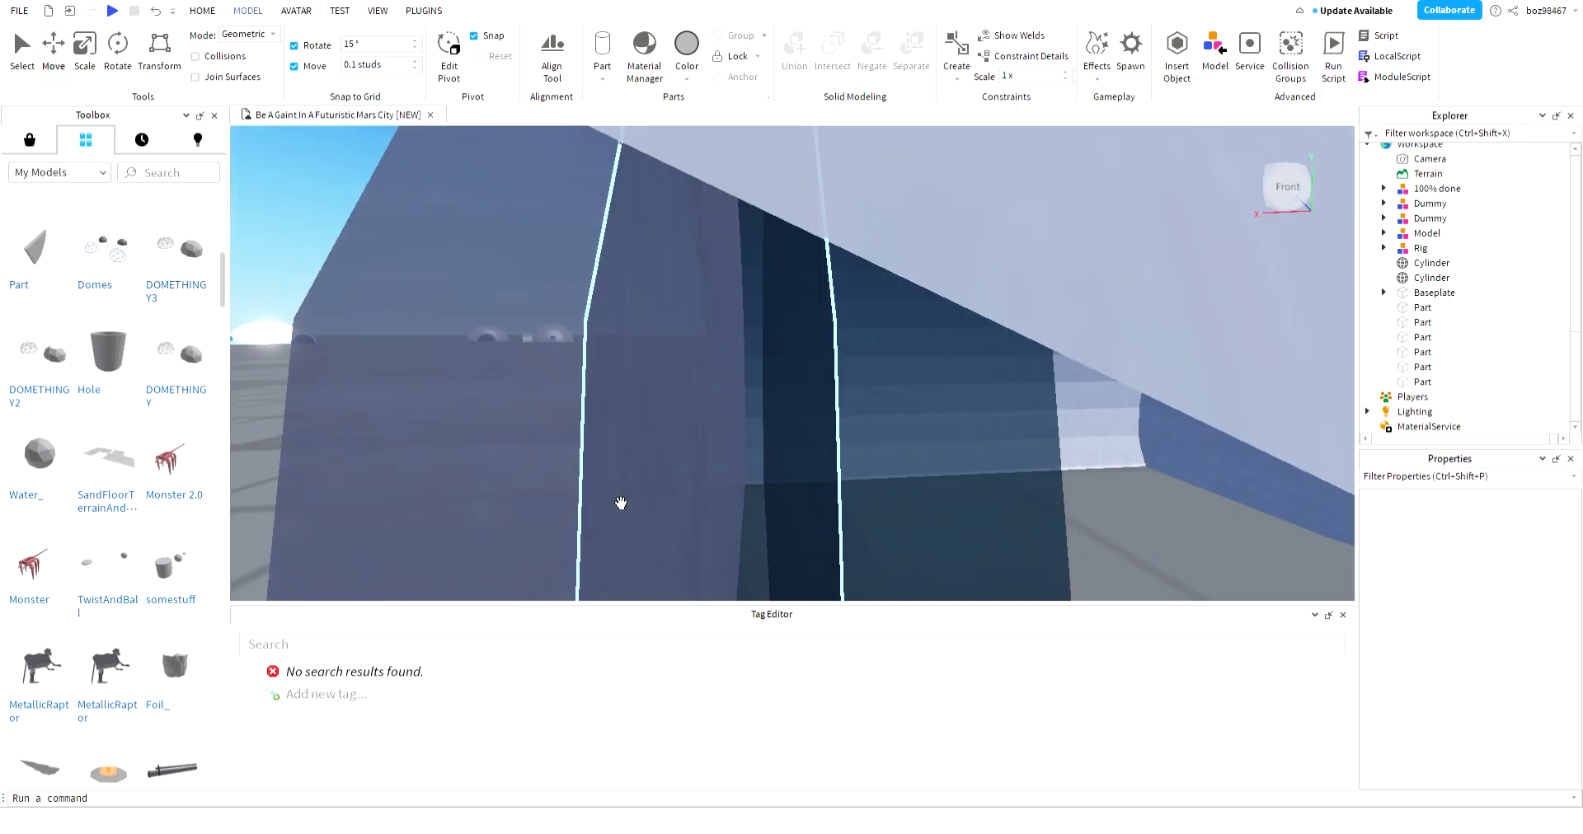
{"action": "left_click", "coordinate": [912, 447]}
{"action": "key", "text": "ctrl+d"}
{"action": "left_click_drag", "start_coordinate": [881, 436], "coordinate": [947, 459]}
{"action": "right_click_drag", "start_coordinate": [925, 444], "coordinate": [926, 446]}
{"action": "mouse_move", "coordinate": [902, 424]}
{"action": "left_mouse_down"}
{"action": "mouse_move", "coordinate": [872, 425]}
{"action": "mouse_move", "coordinate": [923, 439]}
{"action": "left_mouse_up"}
- Add two more copies of the black disc, offset farther into the tunnel, and check the stack from the open end
{"action": "key", "text": "ctrl+d"}
{"action": "key", "text": "ctrl+d"}
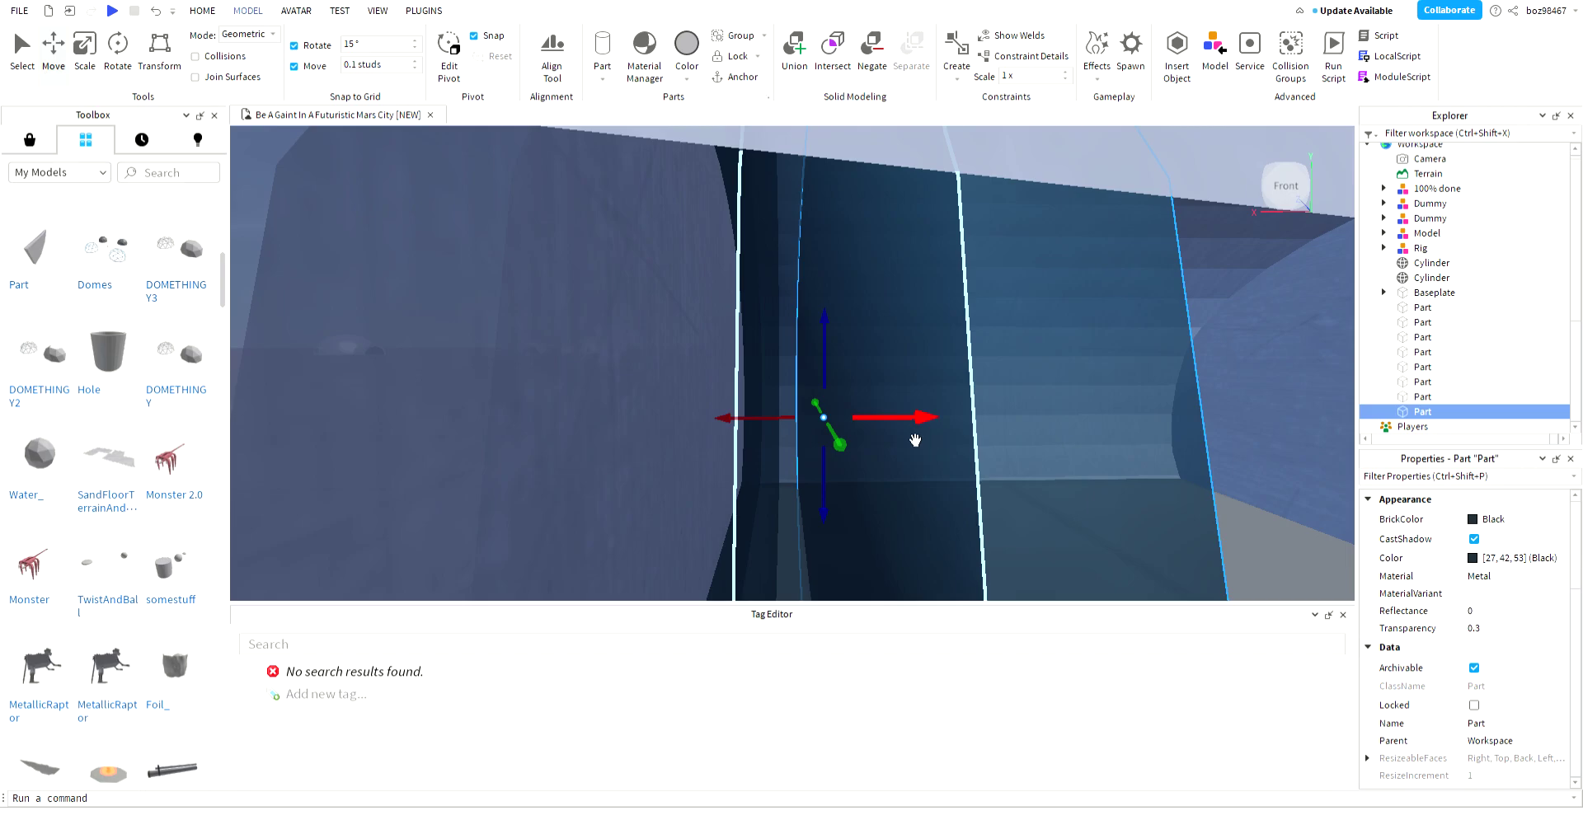
{"action": "left_click_drag", "start_coordinate": [797, 423], "coordinate": [823, 428]}
{"action": "key", "text": "s"}
{"action": "right_click_drag", "start_coordinate": [587, 409], "coordinate": [587, 409]}
{"action": "left_click", "coordinate": [594, 474]}
{"action": "right_click_drag", "start_coordinate": [783, 506], "coordinate": [809, 530]}
{"action": "scroll", "coordinate": [809, 530], "scroll_direction": "up", "scroll_amount": 5}
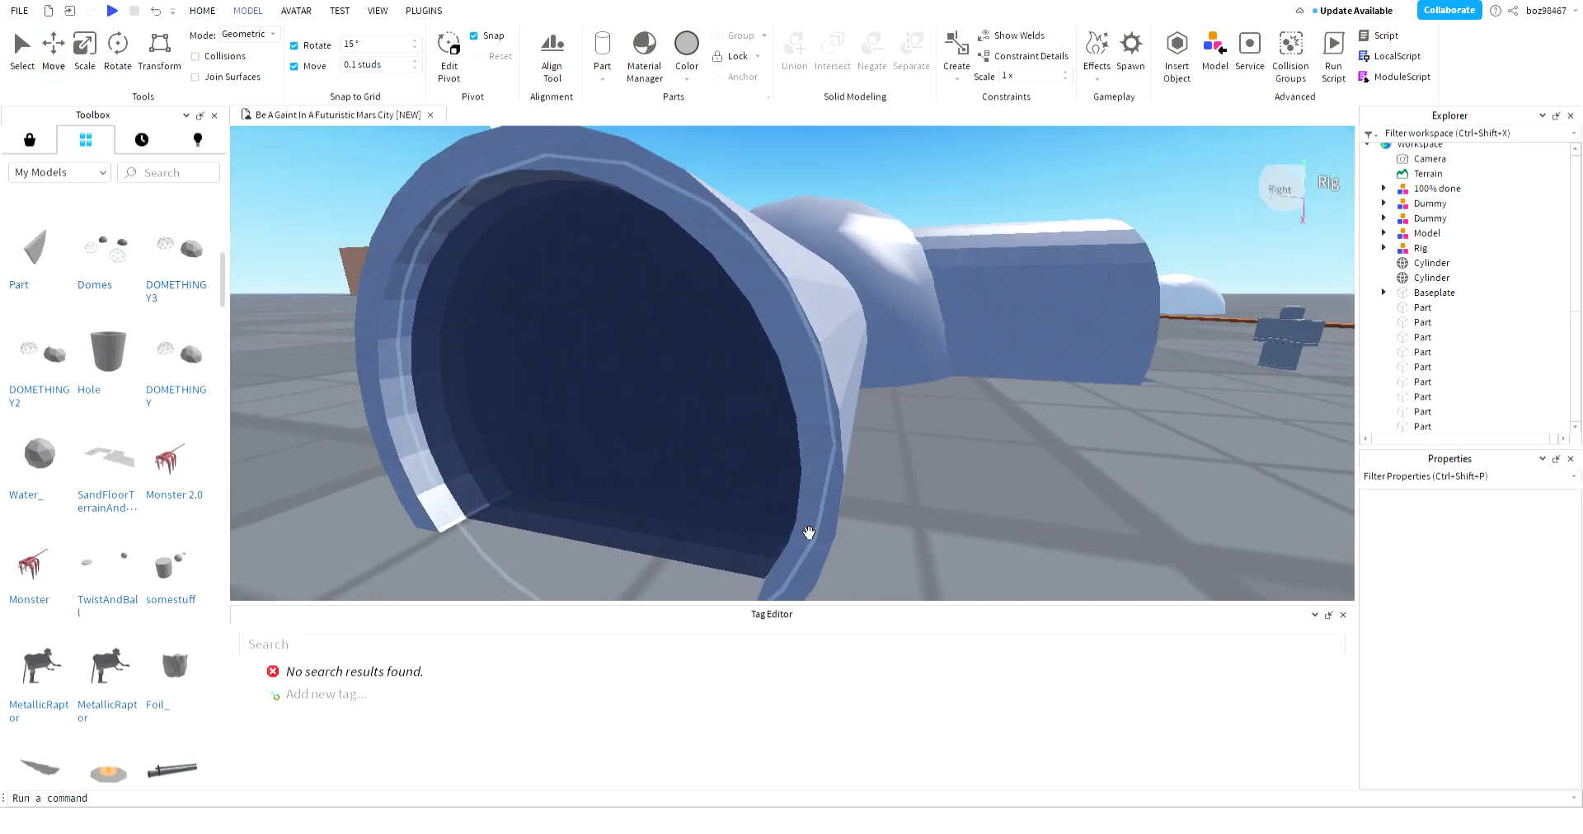
- Set the transparency of the outer Smoky grey disc in the tunnel to 0.3
{"action": "left_click", "coordinate": [721, 484]}
{"action": "left_click", "coordinate": [1499, 632]}
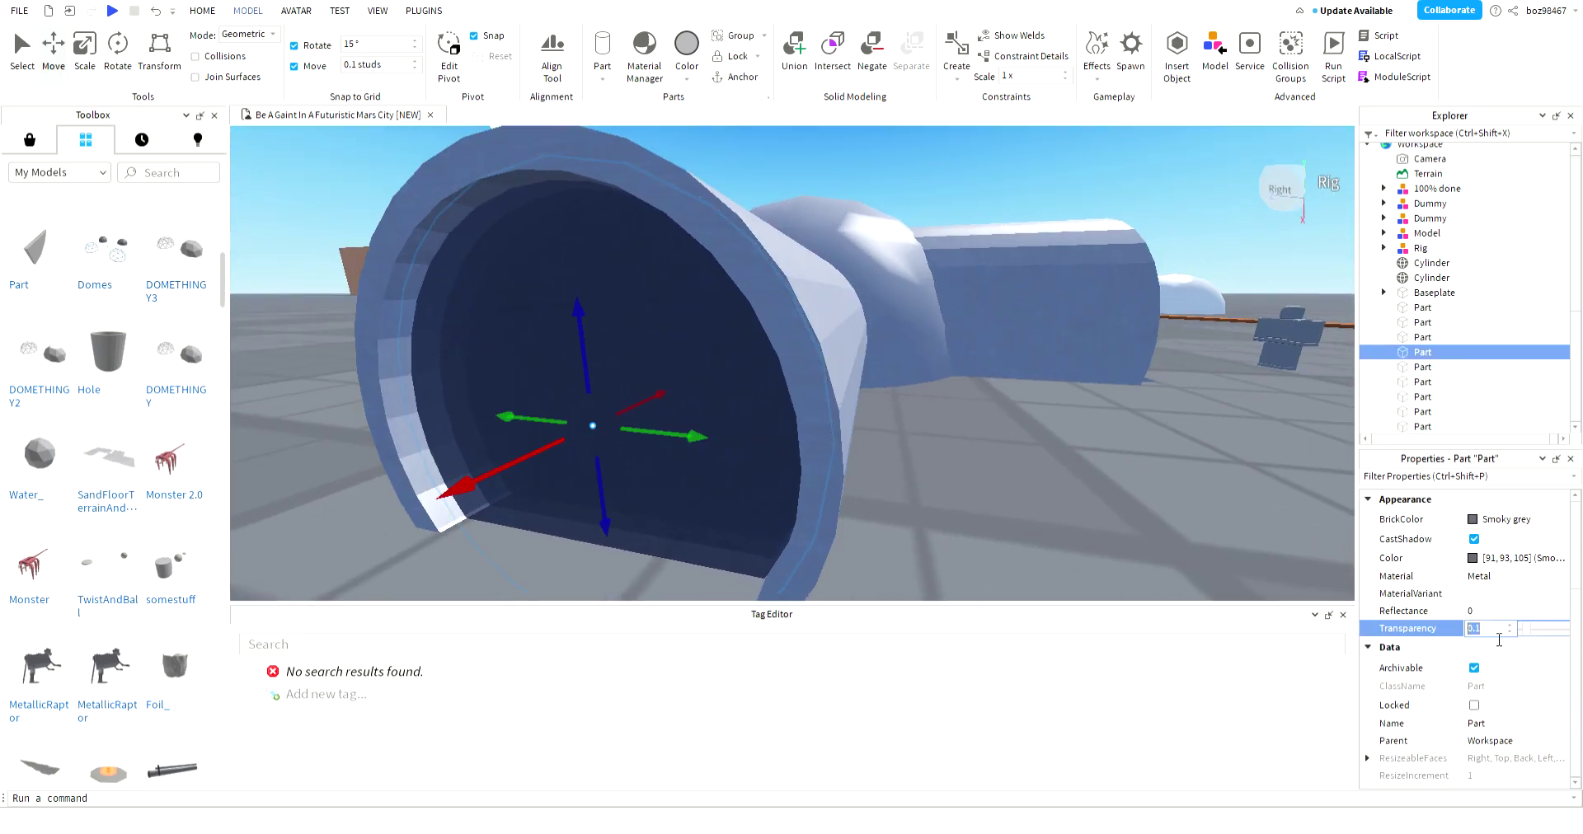
{"action": "type", "text": "0.2"}
{"action": "type", "text": "0.3"}
{"action": "key", "text": "Return"}
{"action": "left_click", "coordinate": [917, 366]}
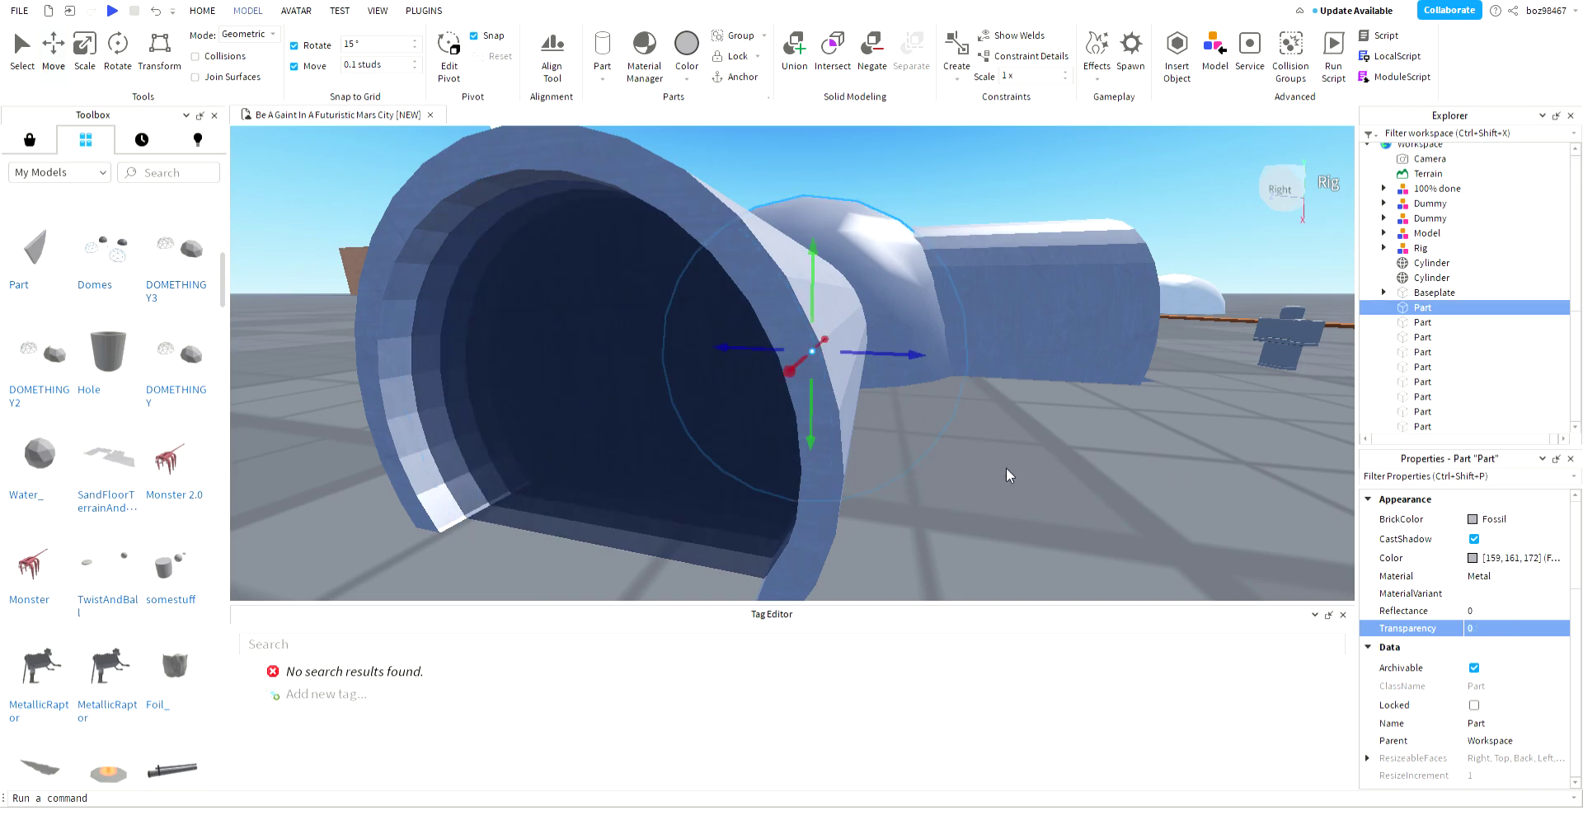
{"action": "left_click", "coordinate": [1008, 491]}
- Try Fossil as the outer disc's BrickColor, then return it to Smoky grey
{"action": "left_click", "coordinate": [559, 542]}
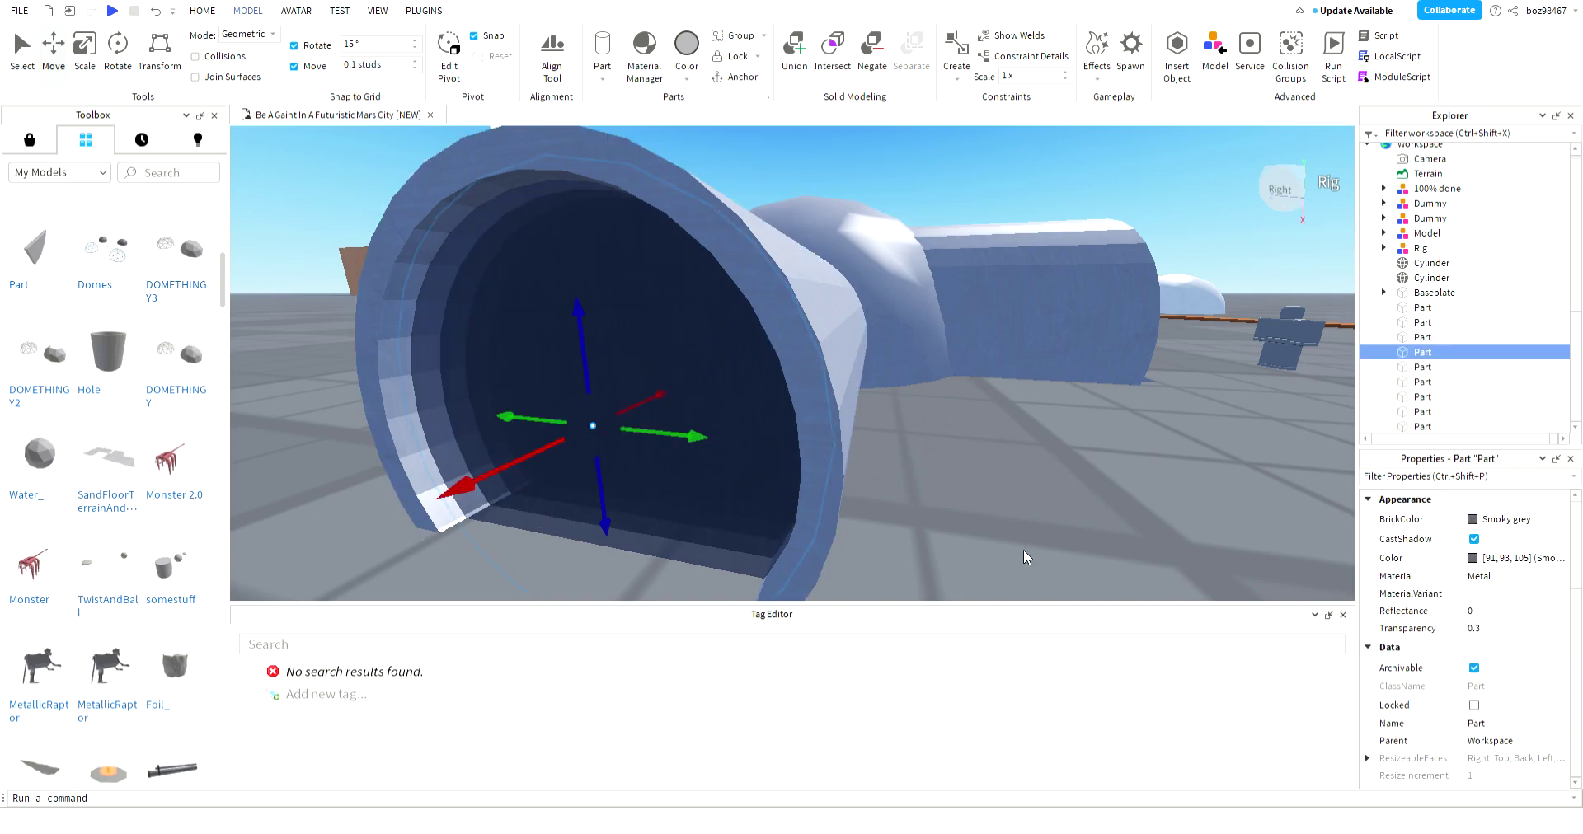
{"action": "left_click", "coordinate": [1516, 520]}
{"action": "left_click", "coordinate": [1491, 814]}
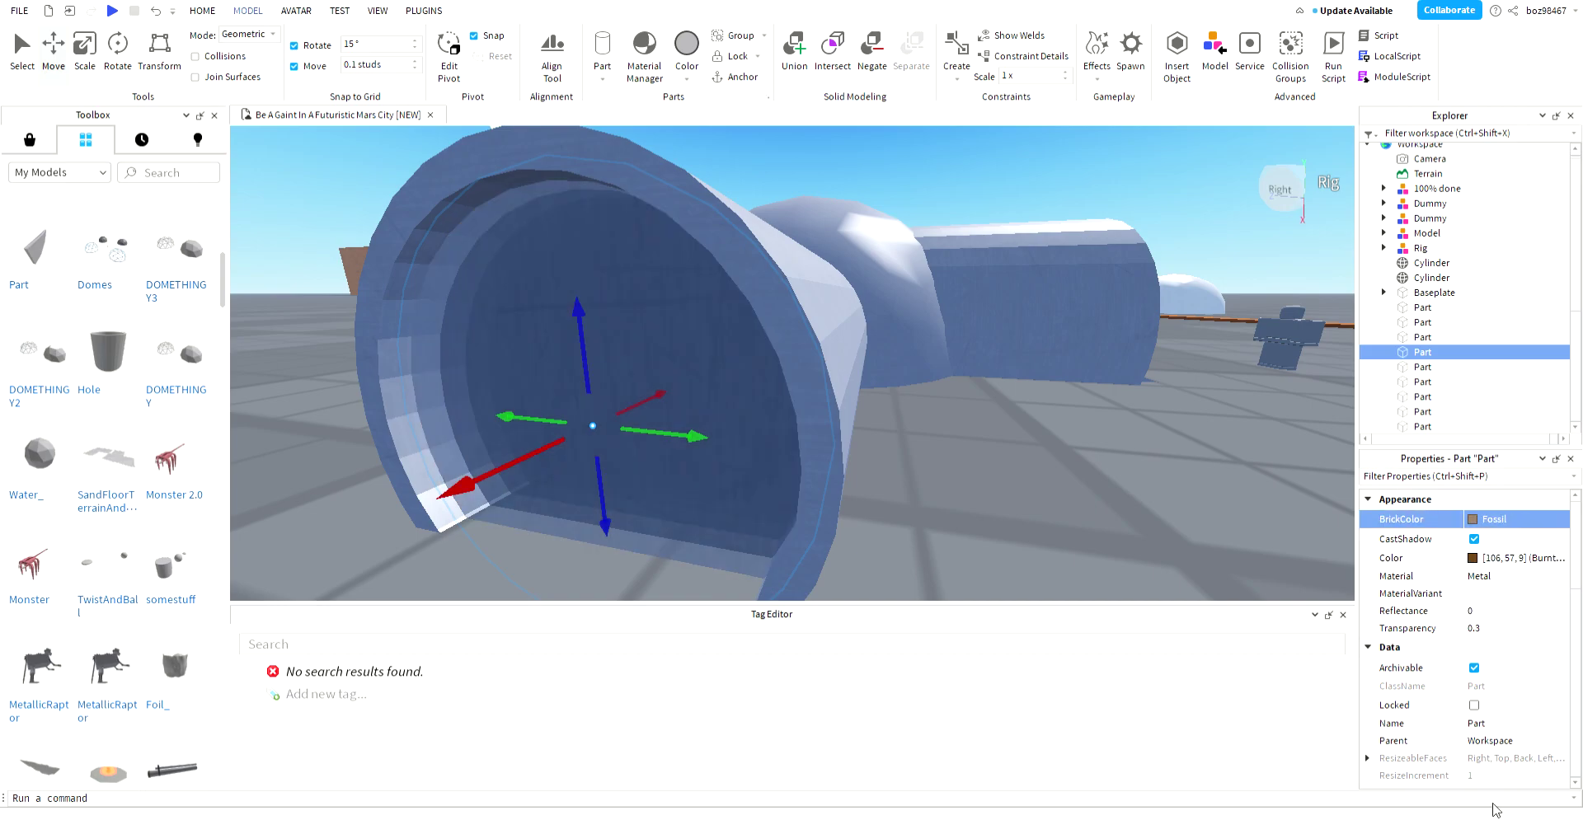
{"action": "left_click", "coordinate": [1476, 814]}
{"action": "left_click", "coordinate": [1018, 493]}
{"action": "right_click_drag", "start_coordinate": [1017, 493], "coordinate": [989, 486]}
{"action": "key", "text": "d"}
{"action": "left_click", "coordinate": [551, 466]}
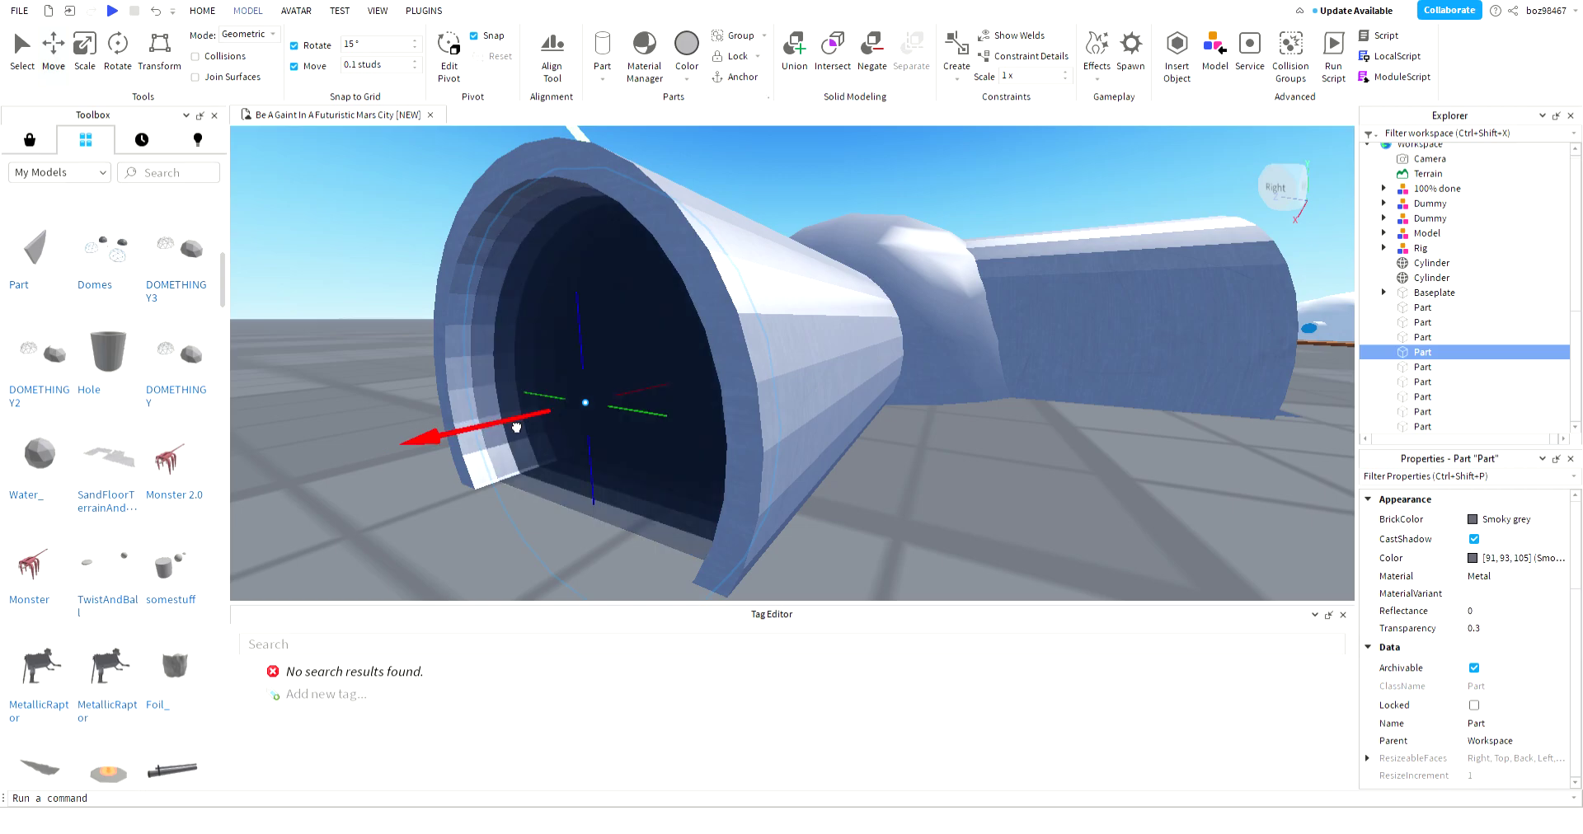
- Select the whole stack of window discs and move it deeper into the tunnel, away from the open end
{"action": "left_click", "coordinate": [502, 562]}
{"action": "right_click_drag", "start_coordinate": [502, 562], "coordinate": [563, 592]}
{"action": "key", "text": "w"}
{"action": "right_click_drag", "start_coordinate": [706, 518], "coordinate": [679, 487]}
{"action": "key", "text": "s"}
{"action": "left_click_drag", "start_coordinate": [706, 240], "coordinate": [899, 505]}
{"action": "right_click_drag", "start_coordinate": [899, 504], "coordinate": [906, 491]}
{"action": "key", "text": "s"}
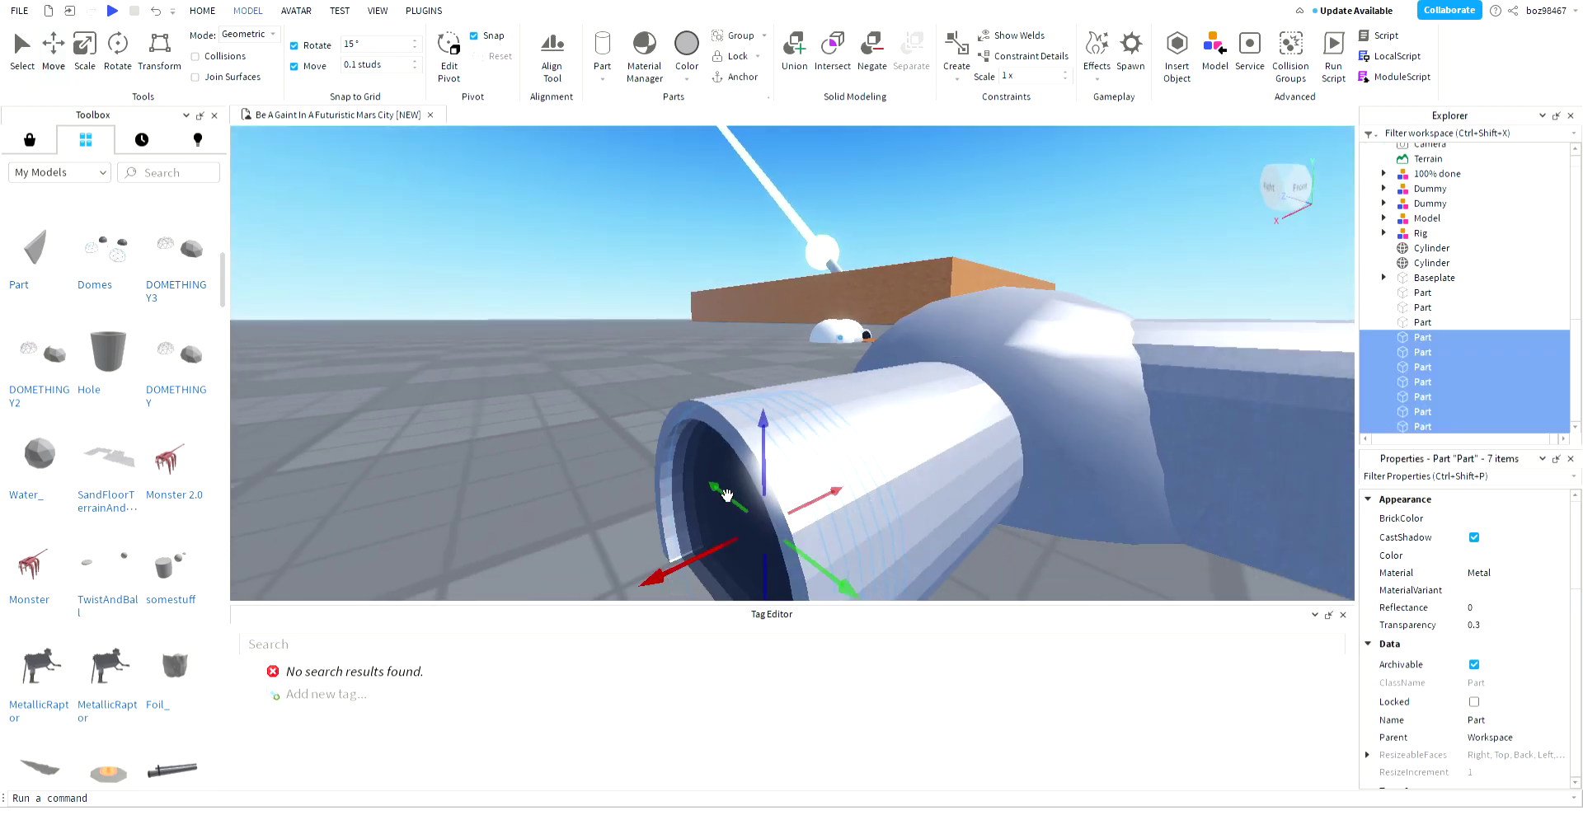
{"action": "left_click", "coordinate": [739, 464], "text": "ctrl"}
{"action": "right_click_drag", "start_coordinate": [739, 464], "coordinate": [792, 474]}
{"action": "mouse_move", "coordinate": [790, 459]}
{"action": "left_mouse_down"}
{"action": "mouse_move", "coordinate": [778, 440]}
{"action": "mouse_move", "coordinate": [793, 466]}
{"action": "left_mouse_up"}
{"action": "left_click_drag", "start_coordinate": [687, 477], "coordinate": [841, 485]}
{"action": "right_click_drag", "start_coordinate": [841, 485], "coordinate": [841, 489]}
{"action": "left_click", "coordinate": [481, 553]}
- Insert a new block part and place it at the open end of the window tunnel, ready for scaling
{"action": "scroll", "coordinate": [468, 552], "scroll_direction": "down", "scroll_amount": 5}
{"action": "right_click_drag", "start_coordinate": [464, 551], "coordinate": [468, 553]}
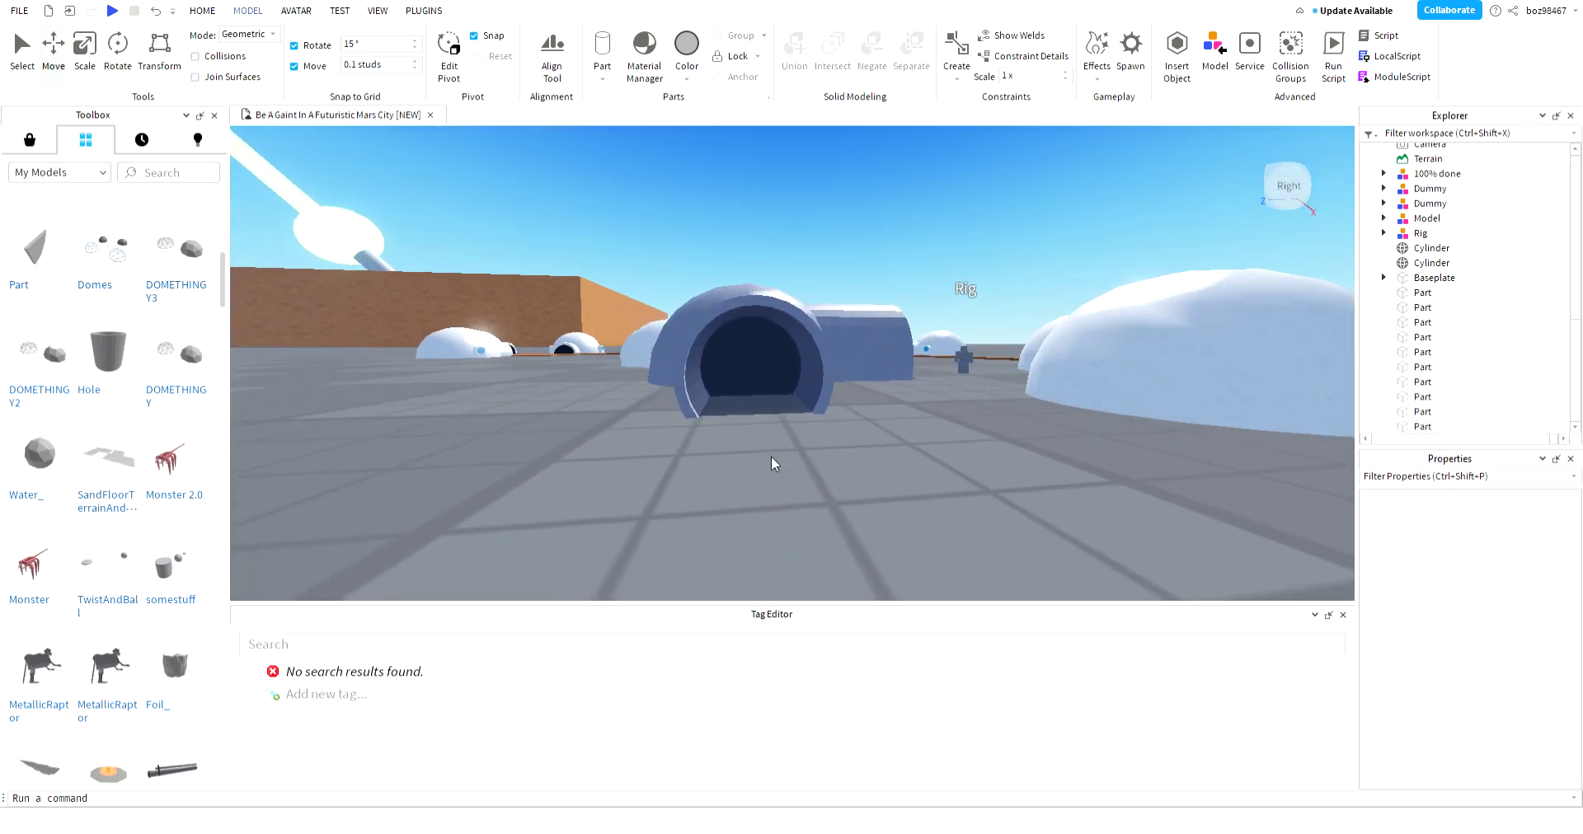
{"action": "scroll", "coordinate": [783, 470], "scroll_direction": "up", "scroll_amount": 5}
{"action": "right_click_drag", "start_coordinate": [791, 482], "coordinate": [795, 484]}
{"action": "scroll", "coordinate": [811, 488], "scroll_direction": "down", "scroll_amount": 5}
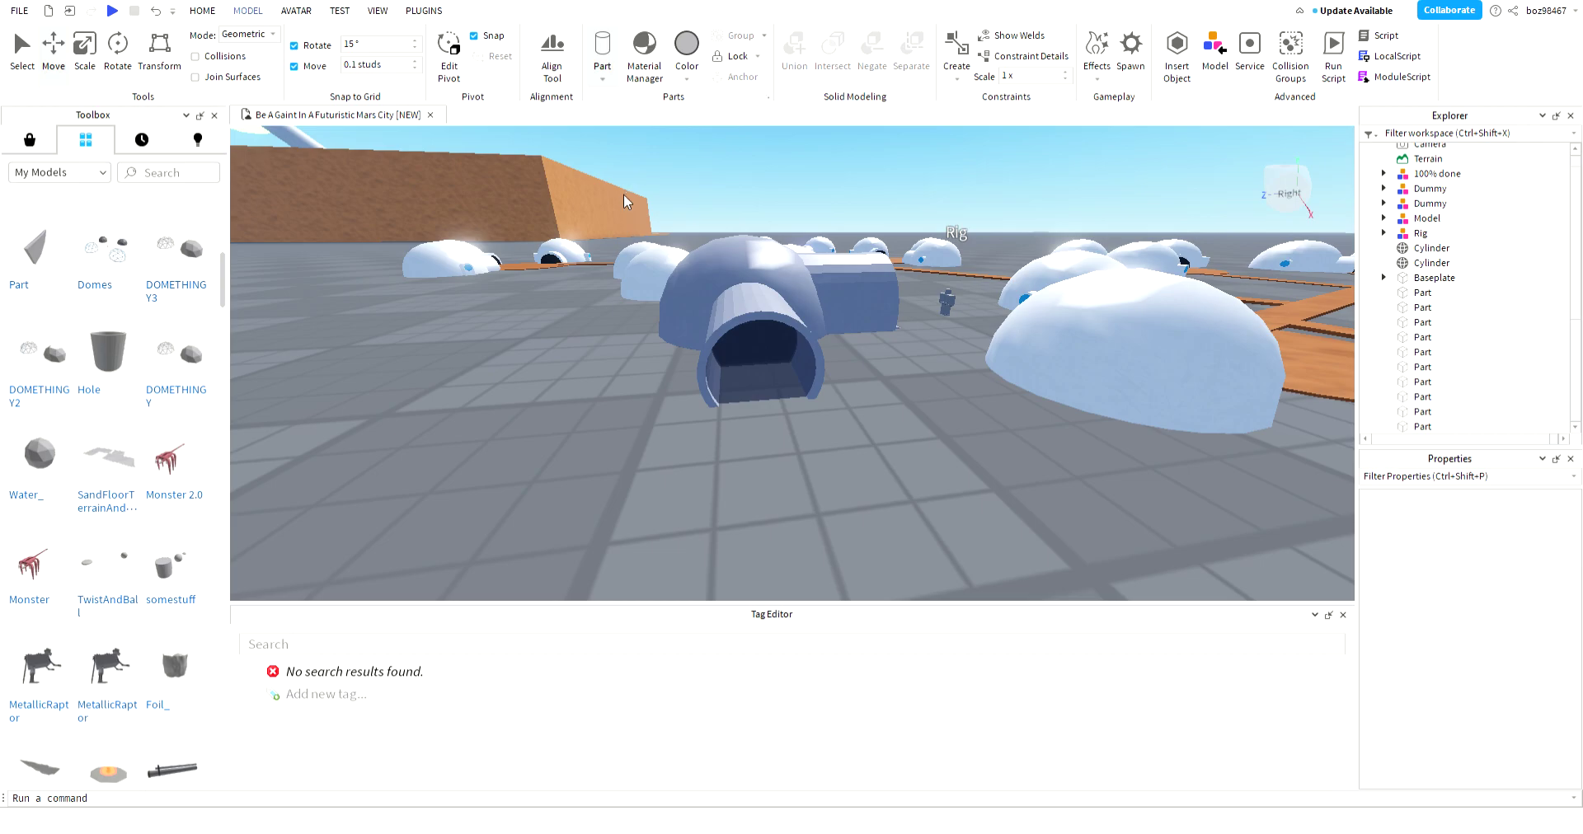
{"action": "left_click", "coordinate": [629, 101]}
{"action": "left_click_drag", "start_coordinate": [886, 317], "coordinate": [790, 419]}
{"action": "left_click", "coordinate": [95, 75]}
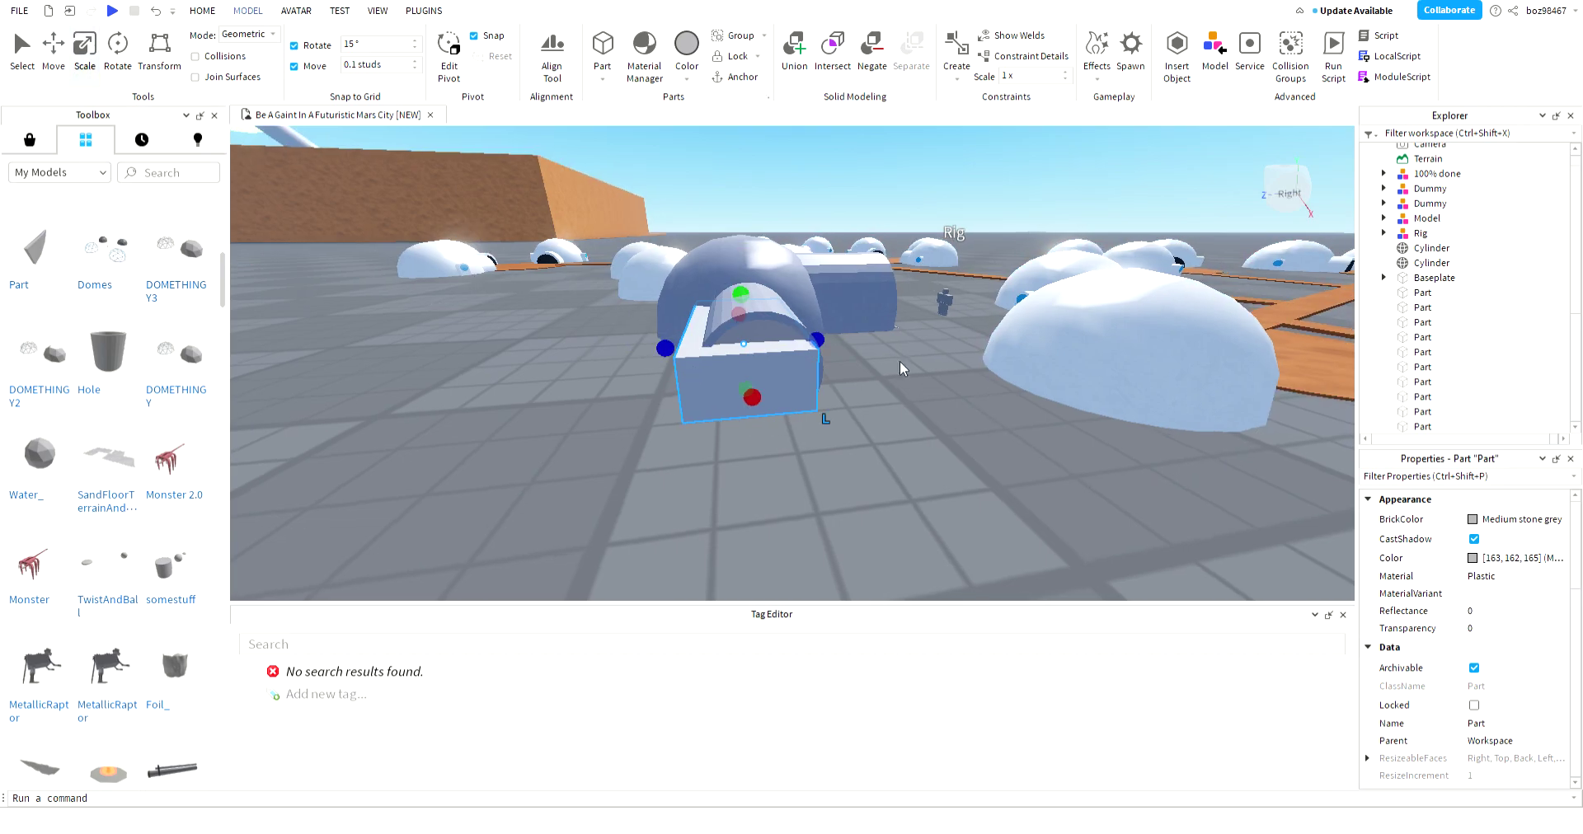
- Scale the block's height down to a thin floor slab under the tunnel opening
{"action": "scroll", "coordinate": [899, 361], "scroll_direction": "up", "scroll_amount": 5}
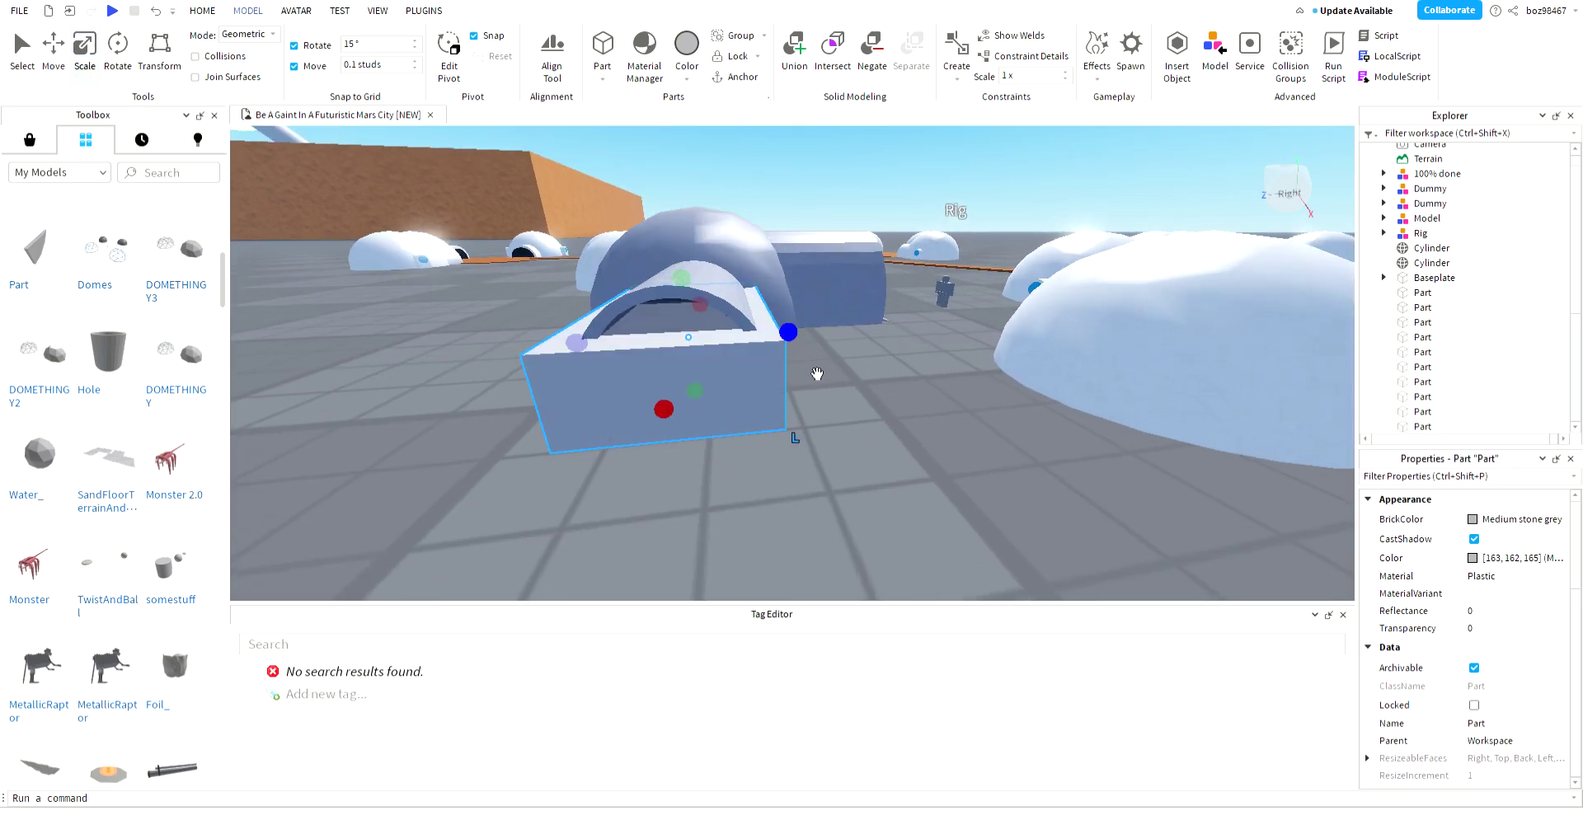
{"action": "key", "text": "w"}
{"action": "key", "text": "a"}
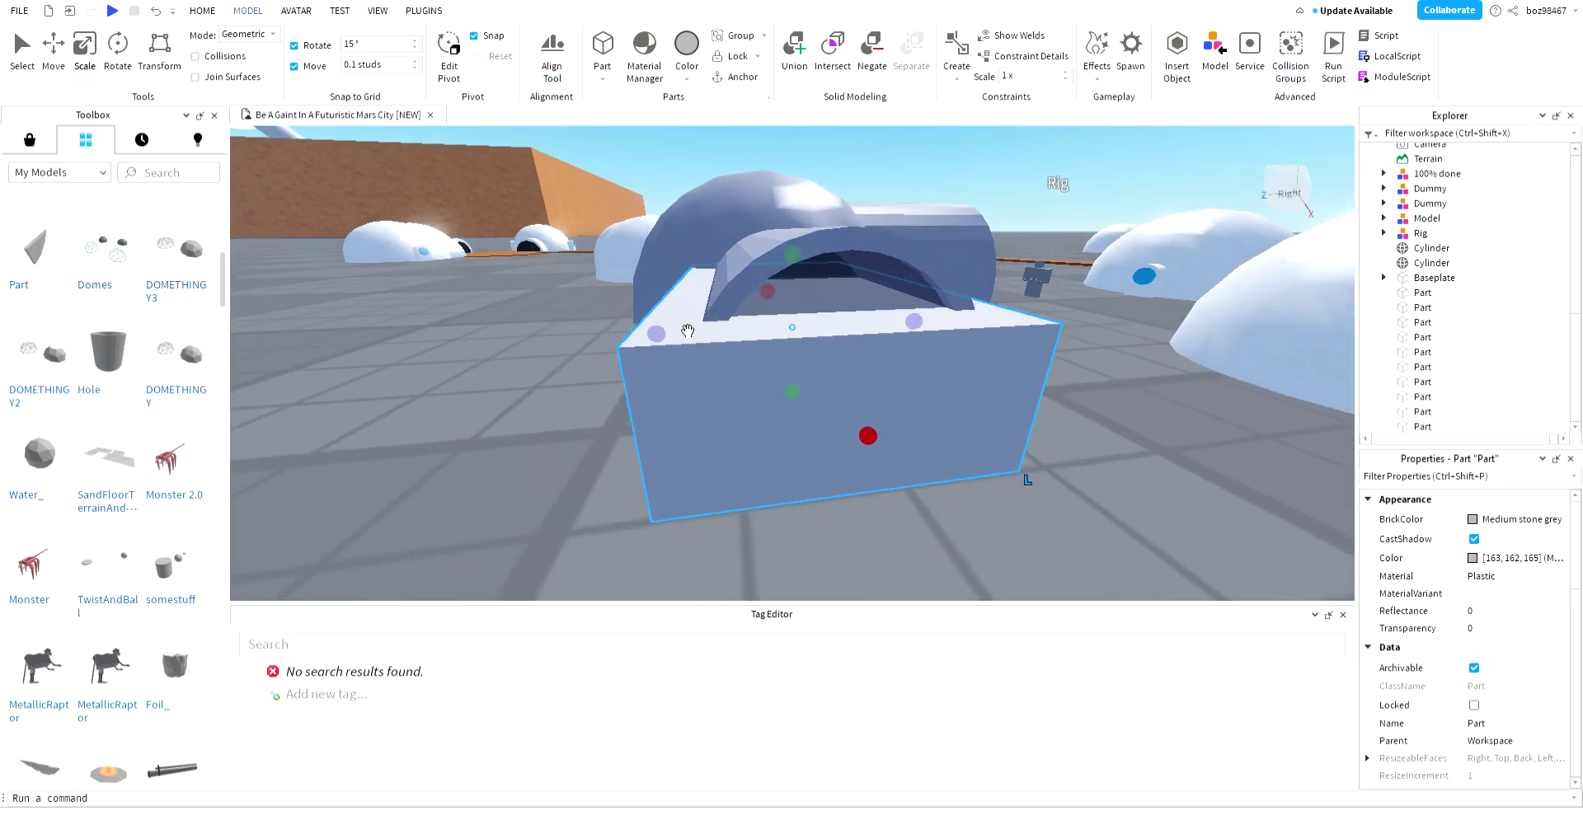
{"action": "left_click_drag", "start_coordinate": [792, 255], "coordinate": [792, 340]}
{"action": "right_click_drag", "start_coordinate": [636, 448], "coordinate": [639, 446]}
{"action": "left_click_drag", "start_coordinate": [645, 455], "coordinate": [686, 501]}
{"action": "right_click_drag", "start_coordinate": [705, 521], "coordinate": [706, 523]}
{"action": "key", "text": "d"}
{"action": "left_click_drag", "start_coordinate": [834, 453], "coordinate": [817, 456]}
{"action": "right_click_drag", "start_coordinate": [825, 462], "coordinate": [826, 462]}
{"action": "key", "text": "a"}
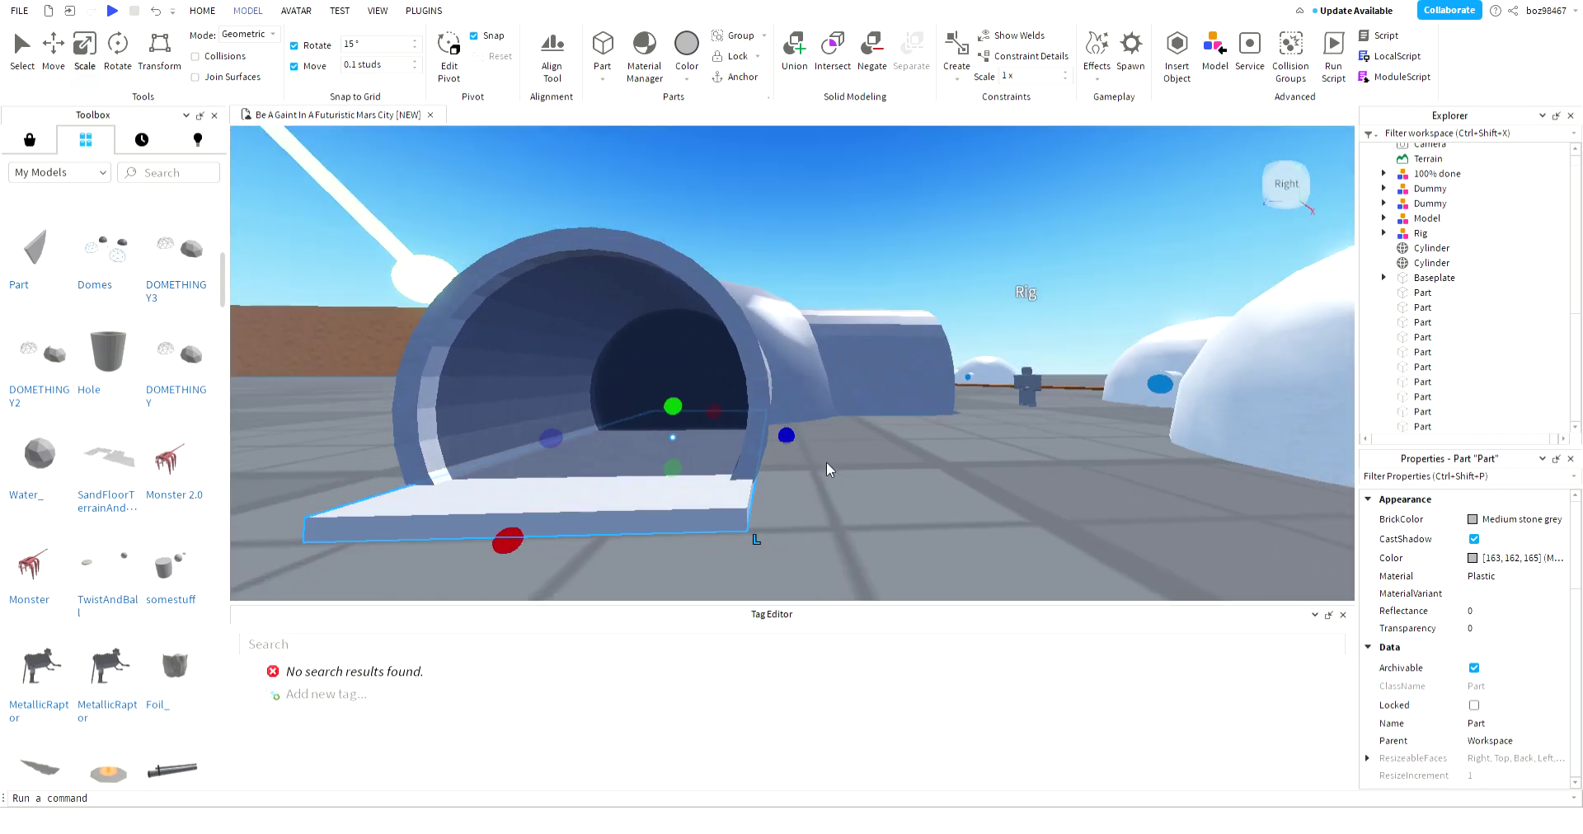
- Resize the floor slab so it spans the tunnel's width and runs back to the dome
{"action": "left_click_drag", "start_coordinate": [797, 449], "coordinate": [818, 460]}
{"action": "right_click_drag", "start_coordinate": [836, 470], "coordinate": [831, 449]}
{"action": "left_click_drag", "start_coordinate": [835, 438], "coordinate": [826, 438]}
{"action": "right_click_drag", "start_coordinate": [829, 447], "coordinate": [834, 455]}
{"action": "scroll", "coordinate": [835, 453], "scroll_direction": "up", "scroll_amount": 1}
{"action": "left_click_drag", "start_coordinate": [956, 332], "coordinate": [924, 326]}
{"action": "right_click_drag", "start_coordinate": [907, 359], "coordinate": [894, 371]}
{"action": "left_click_drag", "start_coordinate": [1028, 398], "coordinate": [1043, 409]}
{"action": "left_click", "coordinate": [816, 479]}
{"action": "right_click_drag", "start_coordinate": [812, 481], "coordinate": [809, 481]}
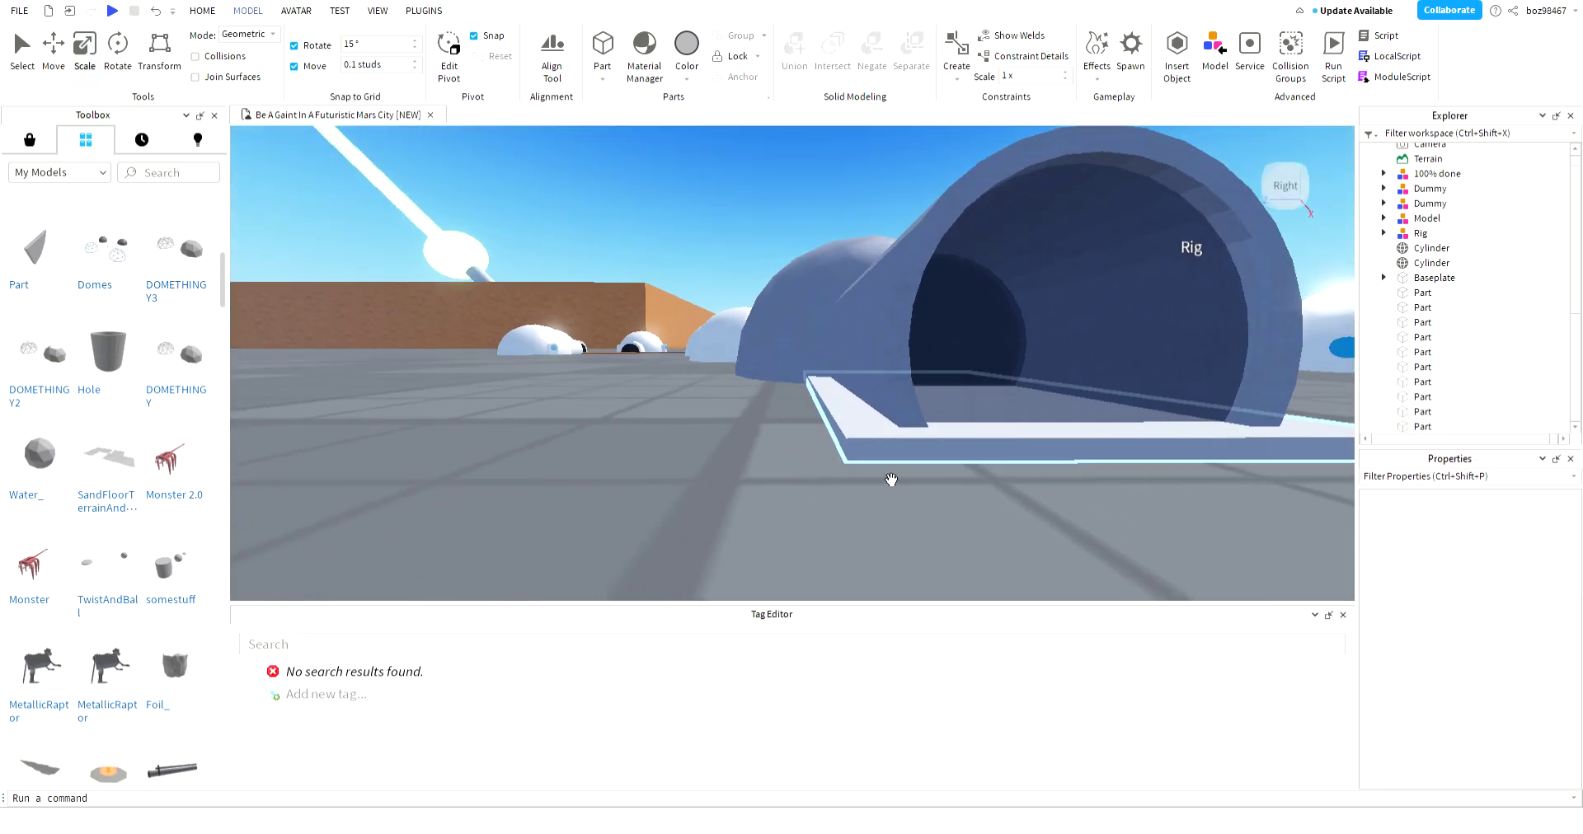
- Extend both side edges of the floor slab farther beyond the tunnel walls
{"action": "left_click", "coordinate": [887, 461]}
{"action": "left_click_drag", "start_coordinate": [789, 399], "coordinate": [780, 402]}
{"action": "right_click_drag", "start_coordinate": [769, 404], "coordinate": [804, 421]}
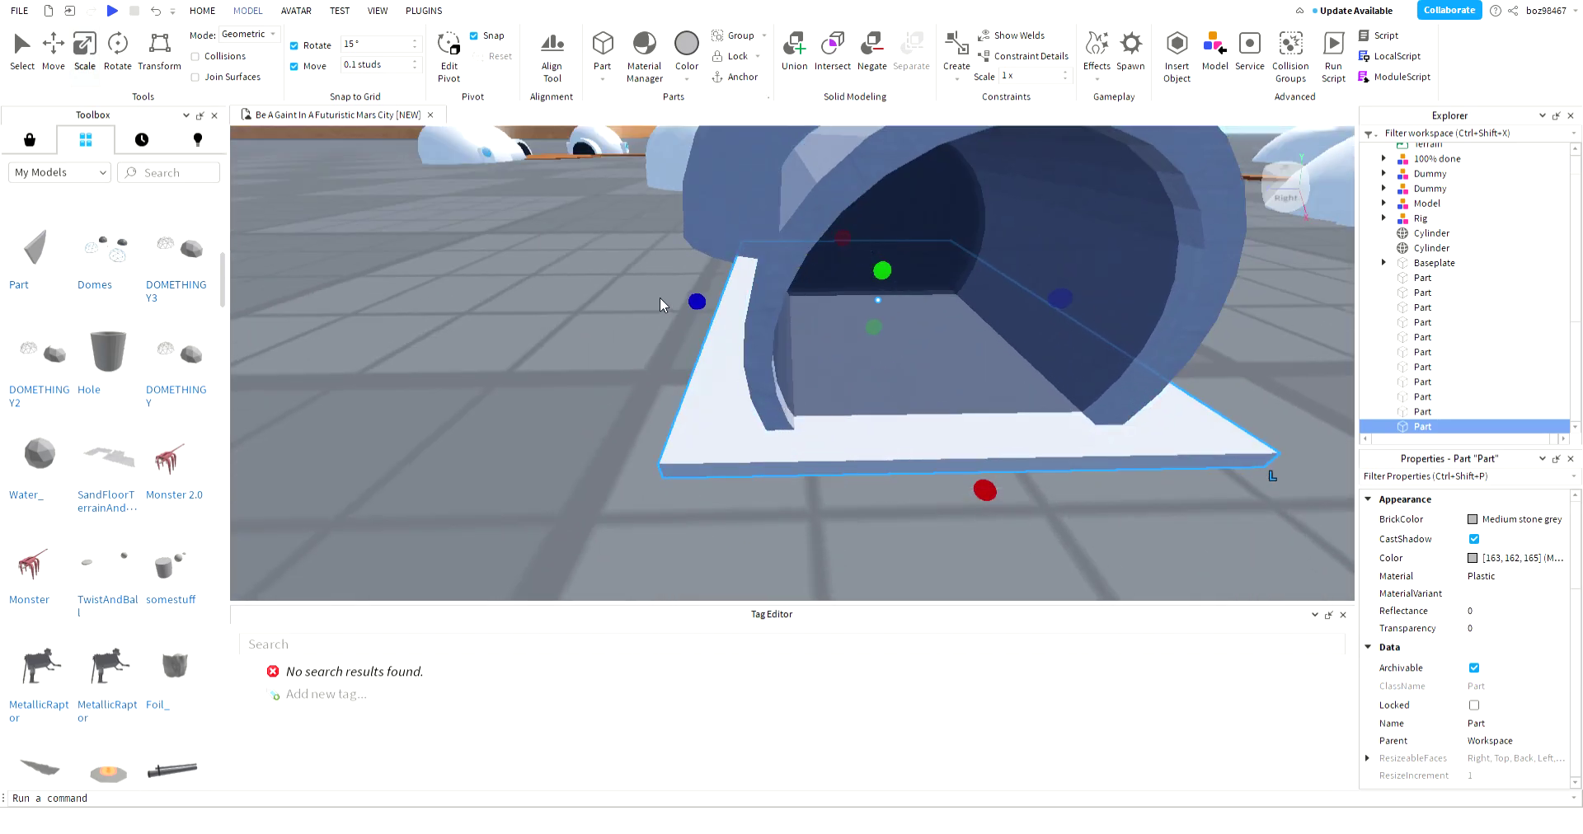
{"action": "right_click_drag", "start_coordinate": [704, 318], "coordinate": [848, 307]}
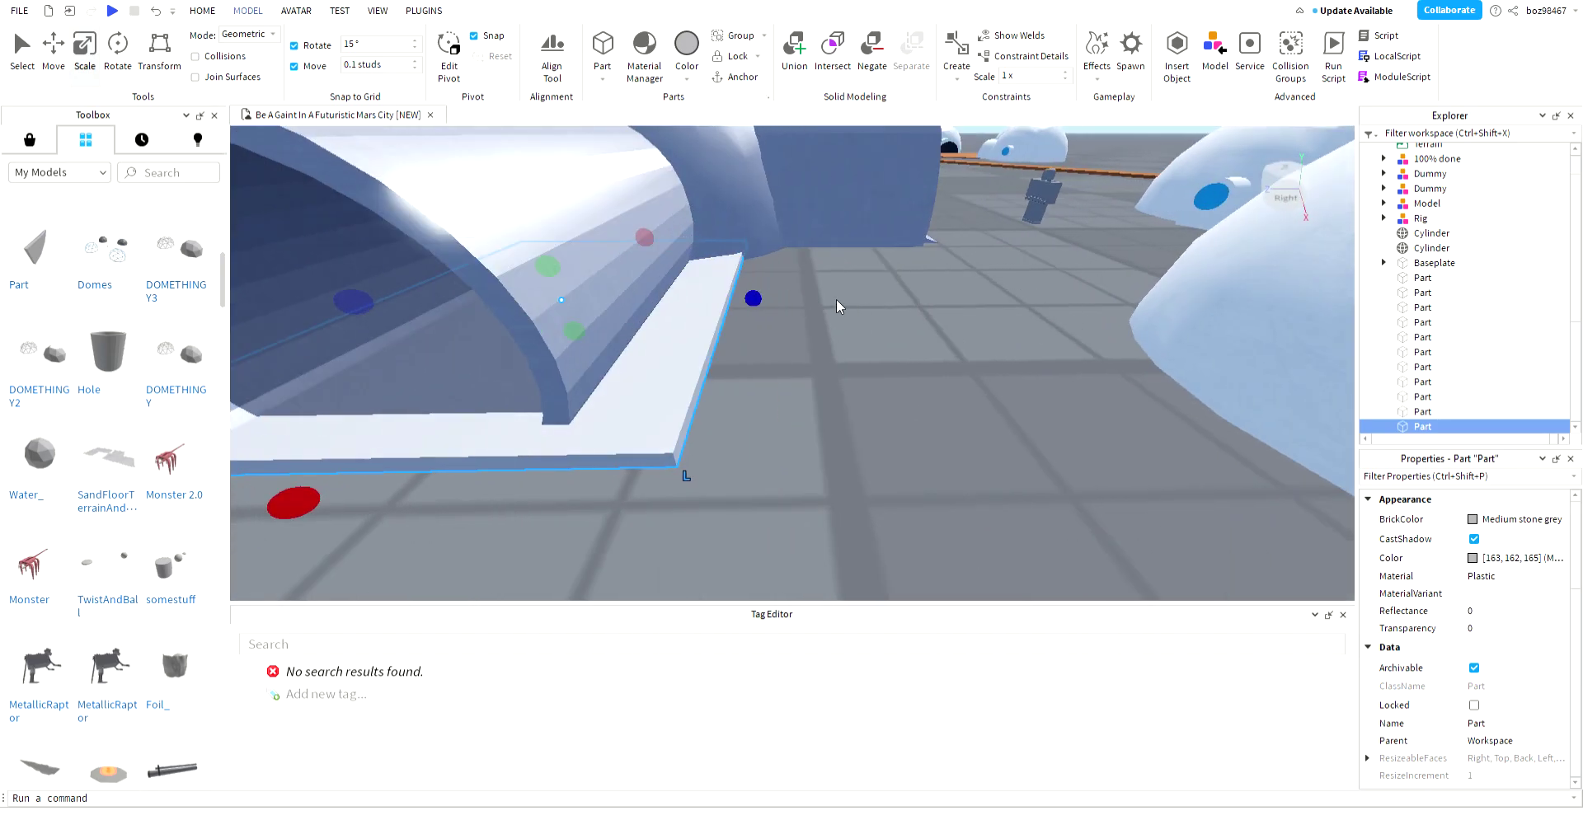
{"action": "left_click_drag", "start_coordinate": [778, 306], "coordinate": [796, 312]}
{"action": "key", "text": "a"}
{"action": "right_click_drag", "start_coordinate": [777, 375], "coordinate": [763, 420]}
{"action": "scroll", "coordinate": [763, 419], "scroll_direction": "down", "scroll_amount": 3}
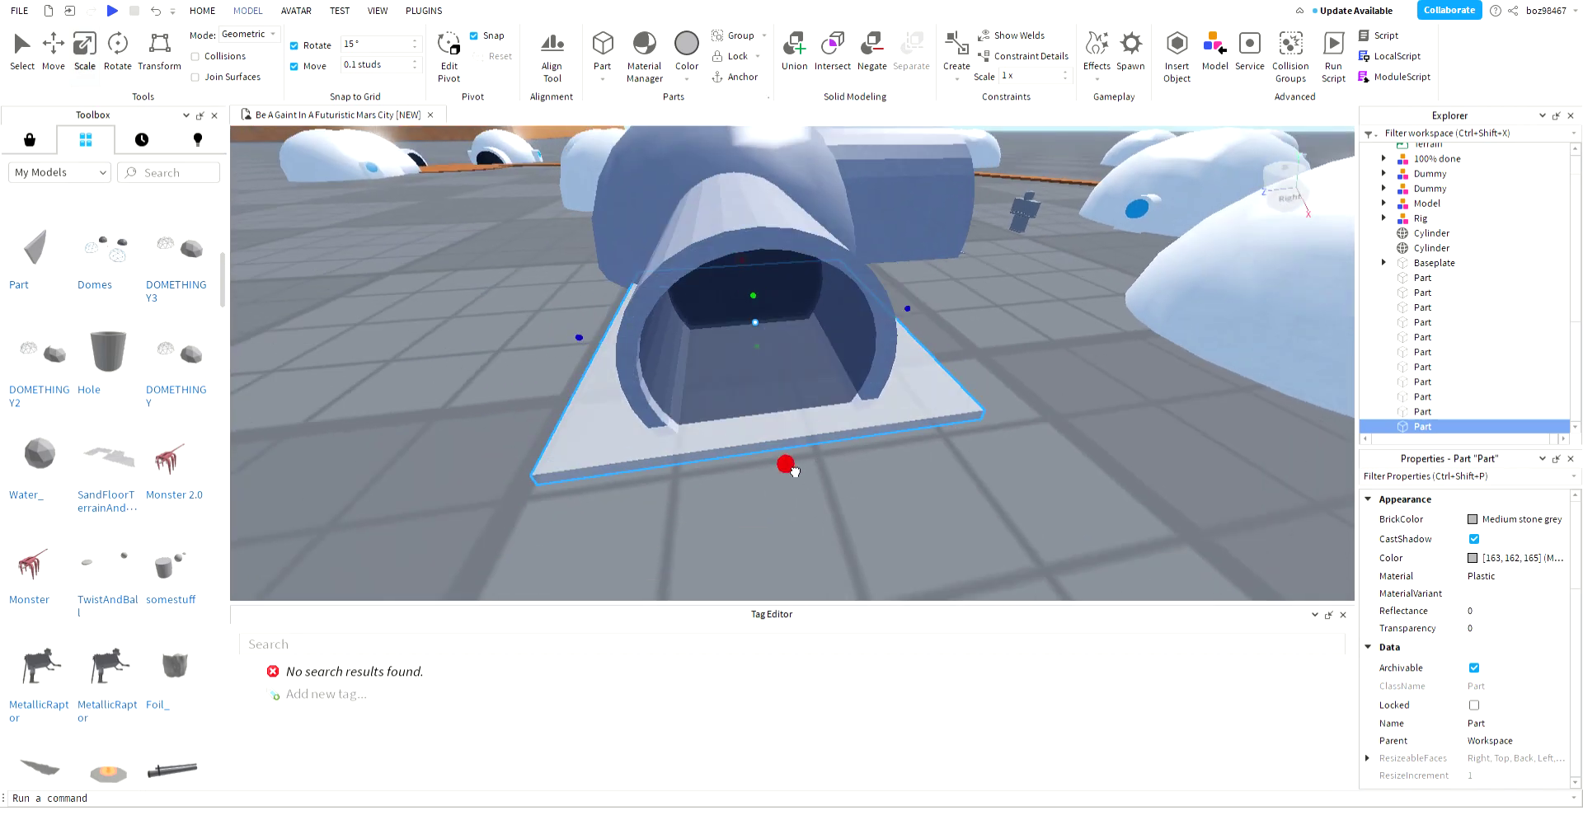
- Adjust the floor slab's length by pulling its front edge outward from the tunnel opening
{"action": "left_click_drag", "start_coordinate": [794, 471], "coordinate": [798, 482]}
{"action": "key", "text": "a"}
{"action": "right_click_drag", "start_coordinate": [820, 499], "coordinate": [904, 484]}
{"action": "left_click_drag", "start_coordinate": [924, 422], "coordinate": [945, 468]}
{"action": "left_click", "coordinate": [995, 464]}
- Copy the sloped Fossil metal trim piece from the other tunnel and place it along the floor slab's side
{"action": "scroll", "coordinate": [996, 464], "scroll_direction": "down", "scroll_amount": 8}
{"action": "right_click_drag", "start_coordinate": [996, 463], "coordinate": [899, 285]}
{"action": "scroll", "coordinate": [995, 457], "scroll_direction": "up", "scroll_amount": 4}
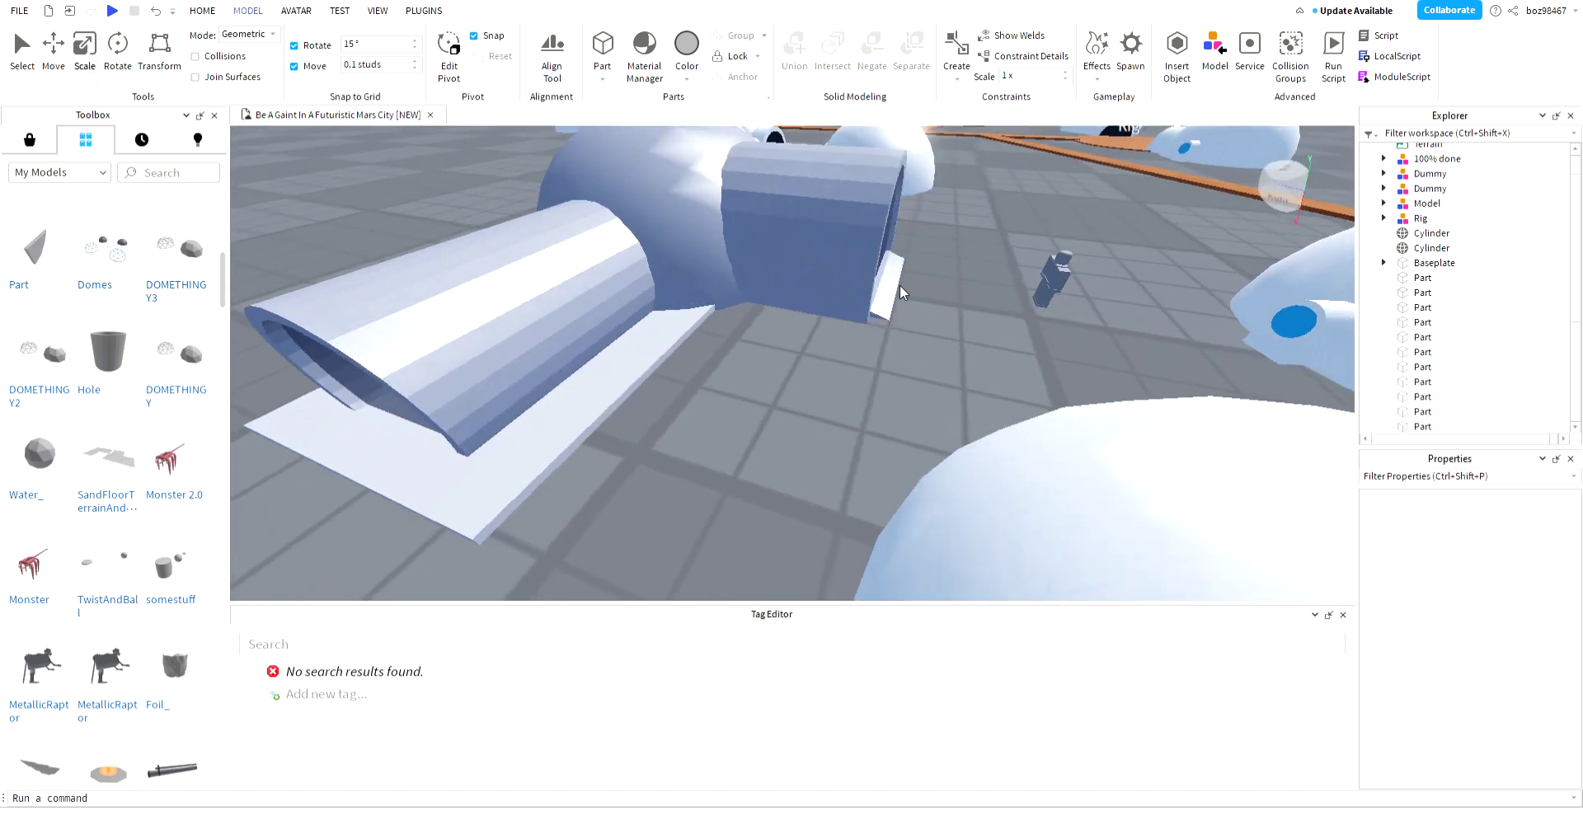
{"action": "left_click", "coordinate": [899, 288]}
{"action": "left_click_drag", "start_coordinate": [907, 306], "coordinate": [601, 456]}
{"action": "scroll", "coordinate": [709, 404], "scroll_direction": "up", "scroll_amount": 4}
{"action": "right_click_drag", "start_coordinate": [816, 445], "coordinate": [643, 336]}
- Stretch the copied sloped trim piece lengthwise to match the side of the floor slab
{"action": "left_click_drag", "start_coordinate": [620, 312], "coordinate": [913, 421]}
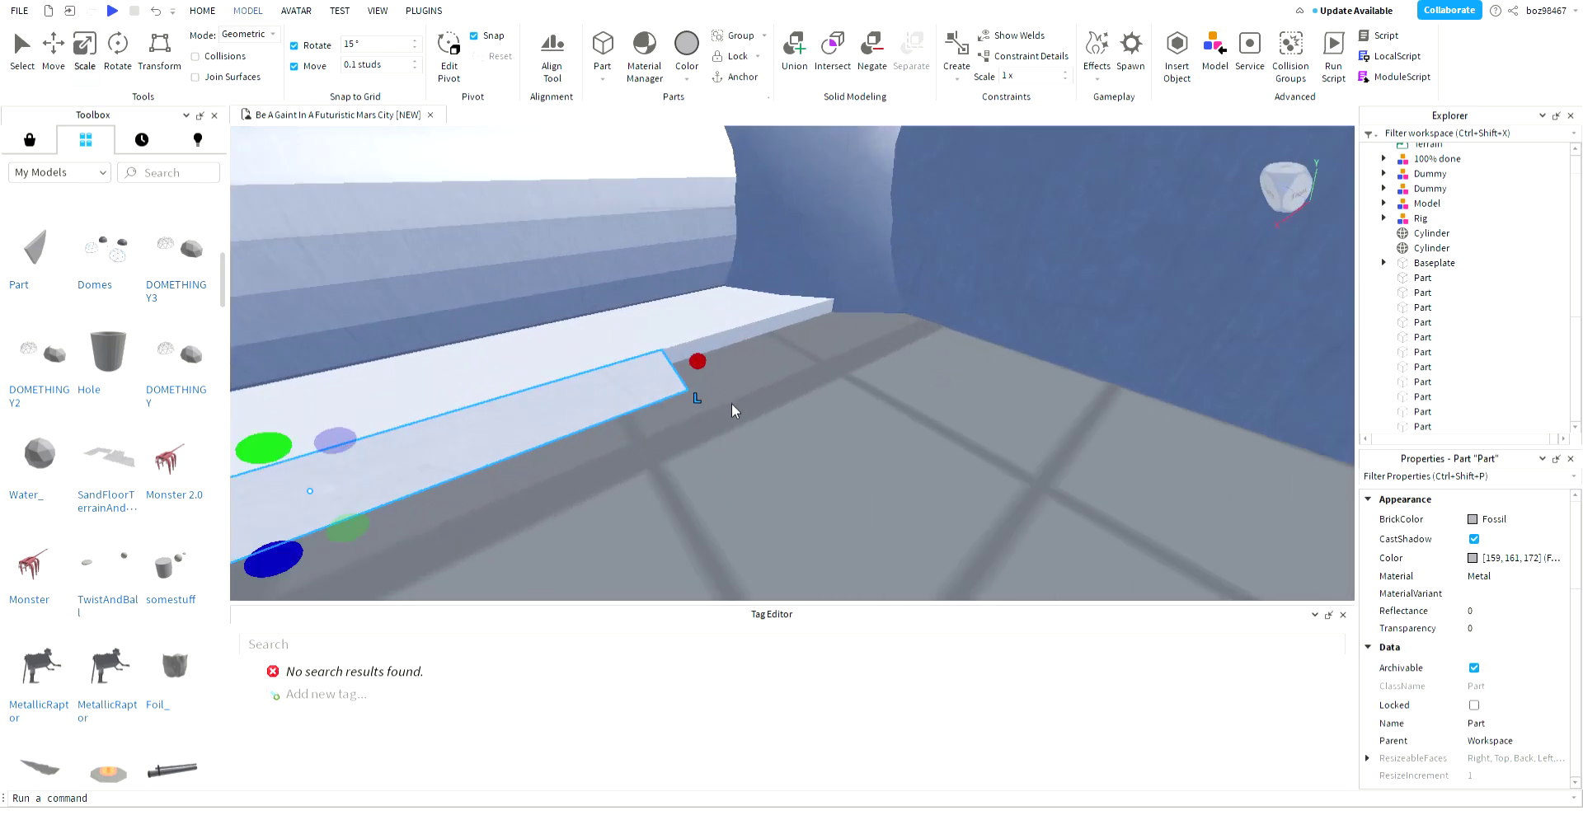
{"action": "key", "text": "a"}
{"action": "right_click_drag", "start_coordinate": [703, 372], "coordinate": [735, 454]}
{"action": "left_click_drag", "start_coordinate": [1120, 476], "coordinate": [1110, 456]}
{"action": "key", "text": "a"}
{"action": "right_click_drag", "start_coordinate": [1109, 456], "coordinate": [1245, 475]}
- Duplicate the sloped trim piece, rotate the copy around and place it along the slab's opposite side
{"action": "left_click", "coordinate": [117, 69]}
{"action": "left_click_drag", "start_coordinate": [747, 248], "coordinate": [770, 463]}
{"action": "right_click_drag", "start_coordinate": [786, 244], "coordinate": [770, 463]}
{"action": "left_click_drag", "start_coordinate": [770, 462], "coordinate": [805, 453]}
{"action": "right_click_drag", "start_coordinate": [770, 463], "coordinate": [805, 452]}
{"action": "left_click_drag", "start_coordinate": [805, 453], "coordinate": [853, 351]}
{"action": "right_click_drag", "start_coordinate": [853, 351], "coordinate": [968, 464]}
{"action": "key", "text": "d"}
{"action": "left_click", "coordinate": [1006, 328]}
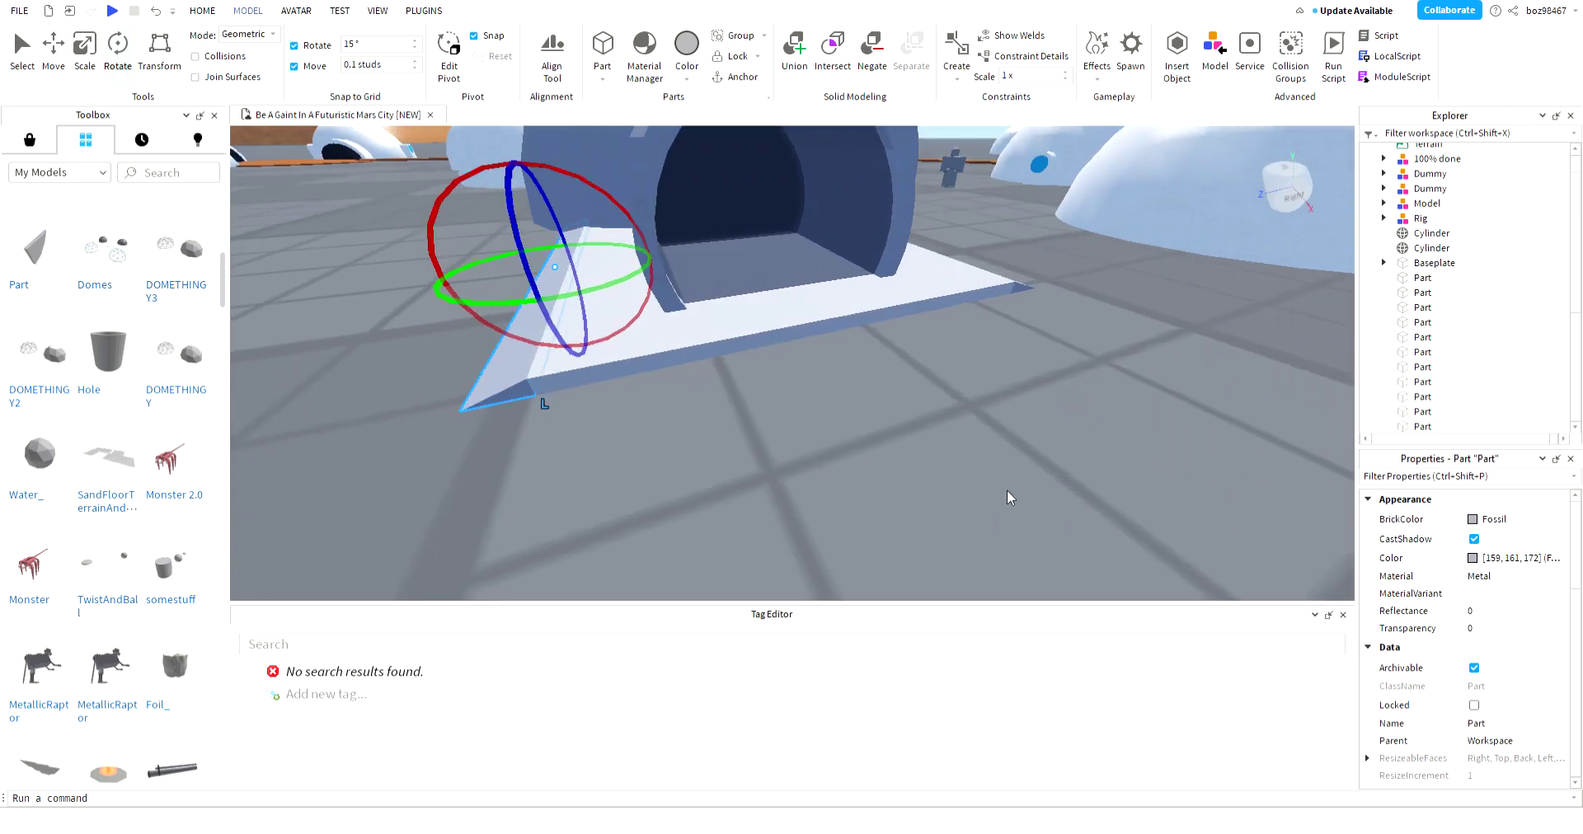
- Set the BrickColor of the floor slab and both sloped trim pieces to Smoky grey and open their material choices
{"action": "left_click", "coordinate": [1016, 293]}
{"action": "left_click", "coordinate": [1025, 291]}
{"action": "left_click", "coordinate": [981, 300], "text": "ctrl"}
{"action": "left_click", "coordinate": [503, 345], "text": "ctrl"}
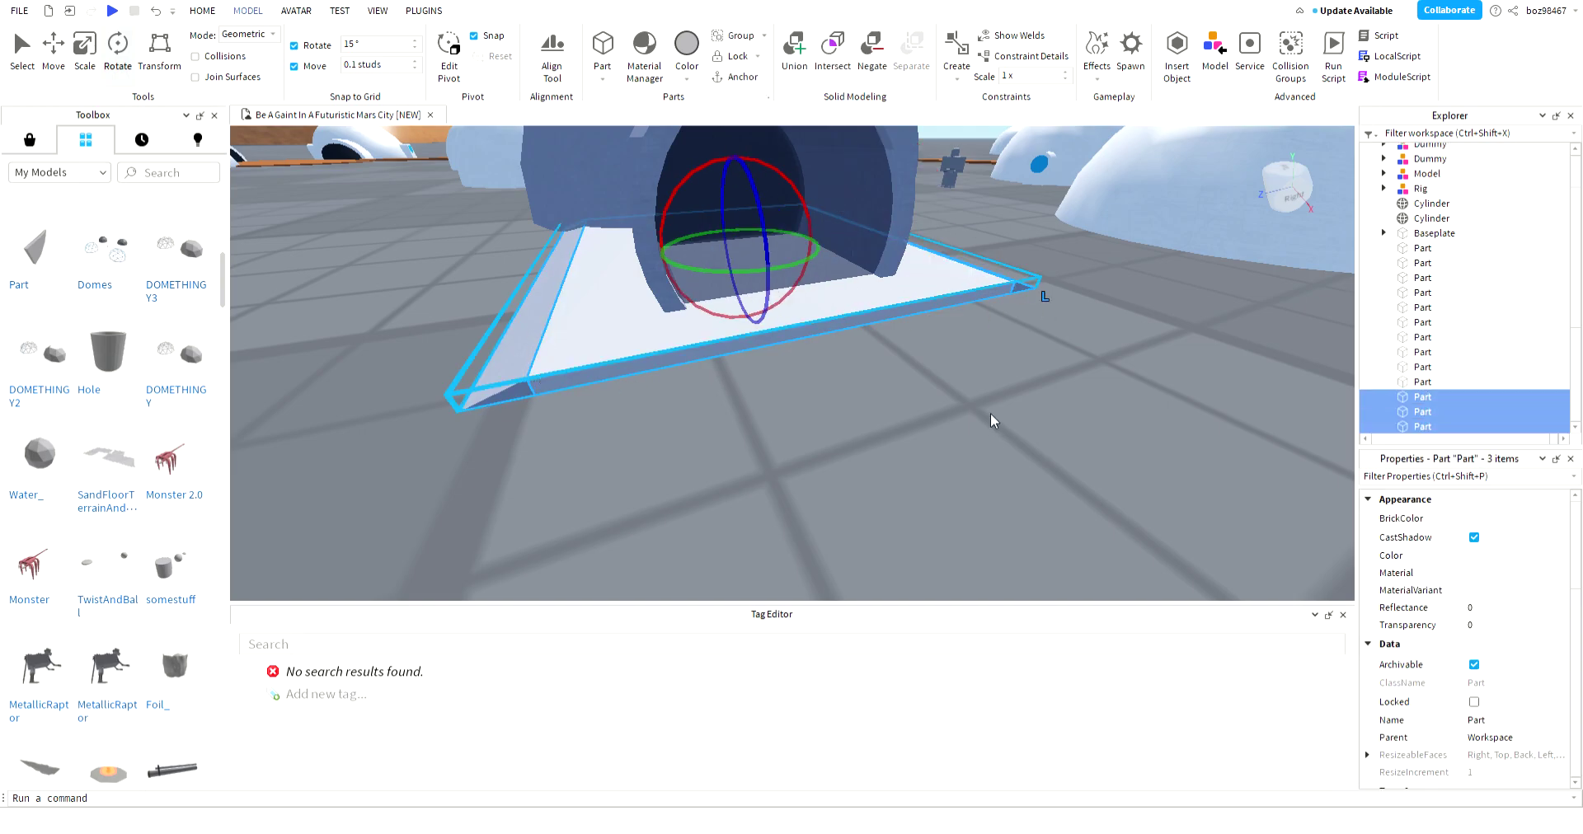
{"action": "left_click", "coordinate": [1496, 518]}
{"action": "left_click", "coordinate": [1472, 819]}
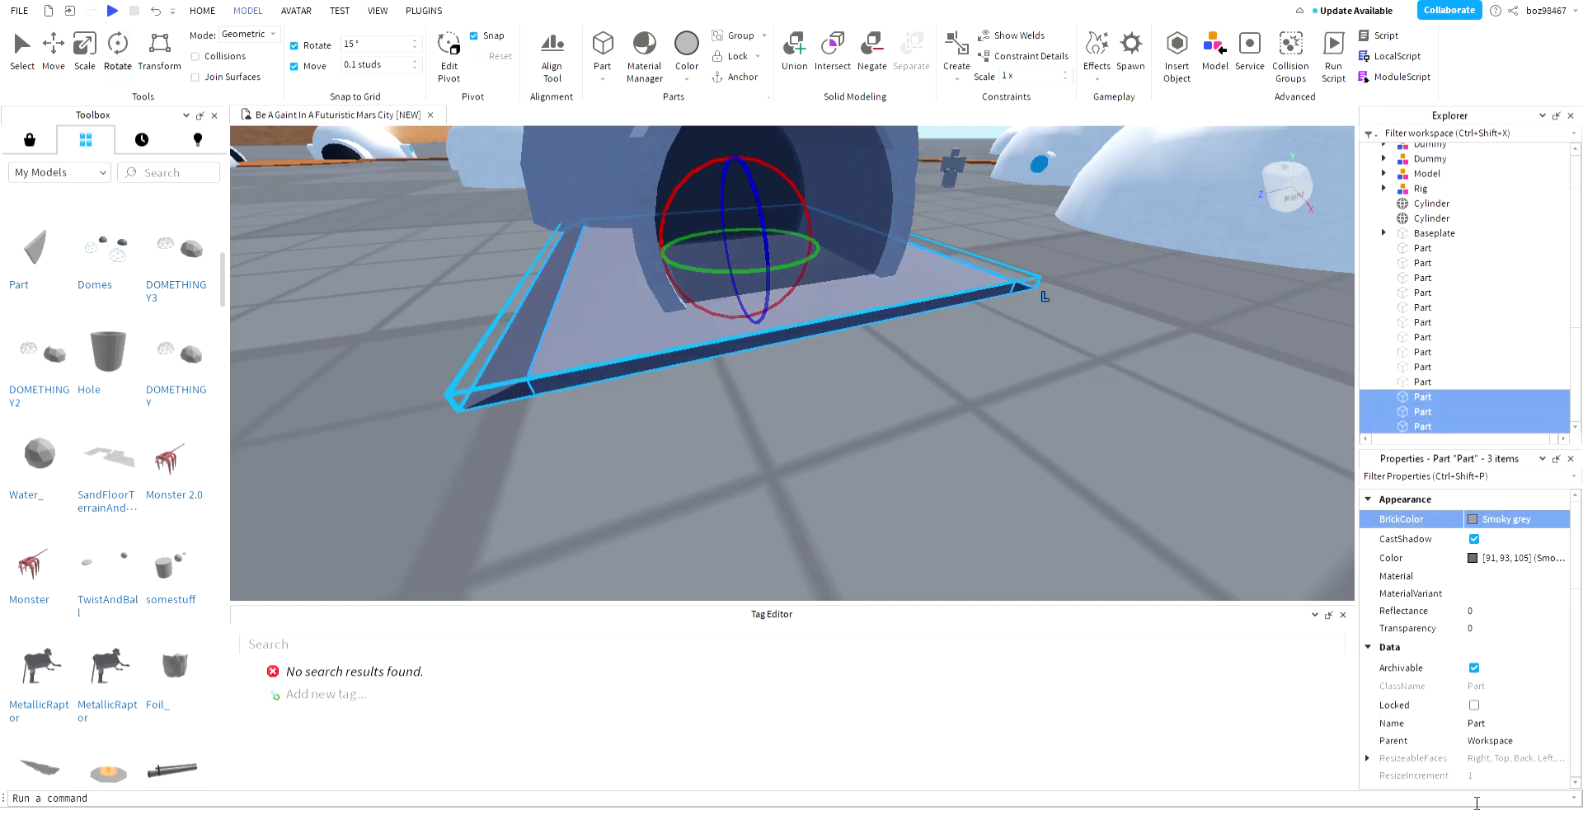
{"action": "left_click", "coordinate": [1511, 578]}
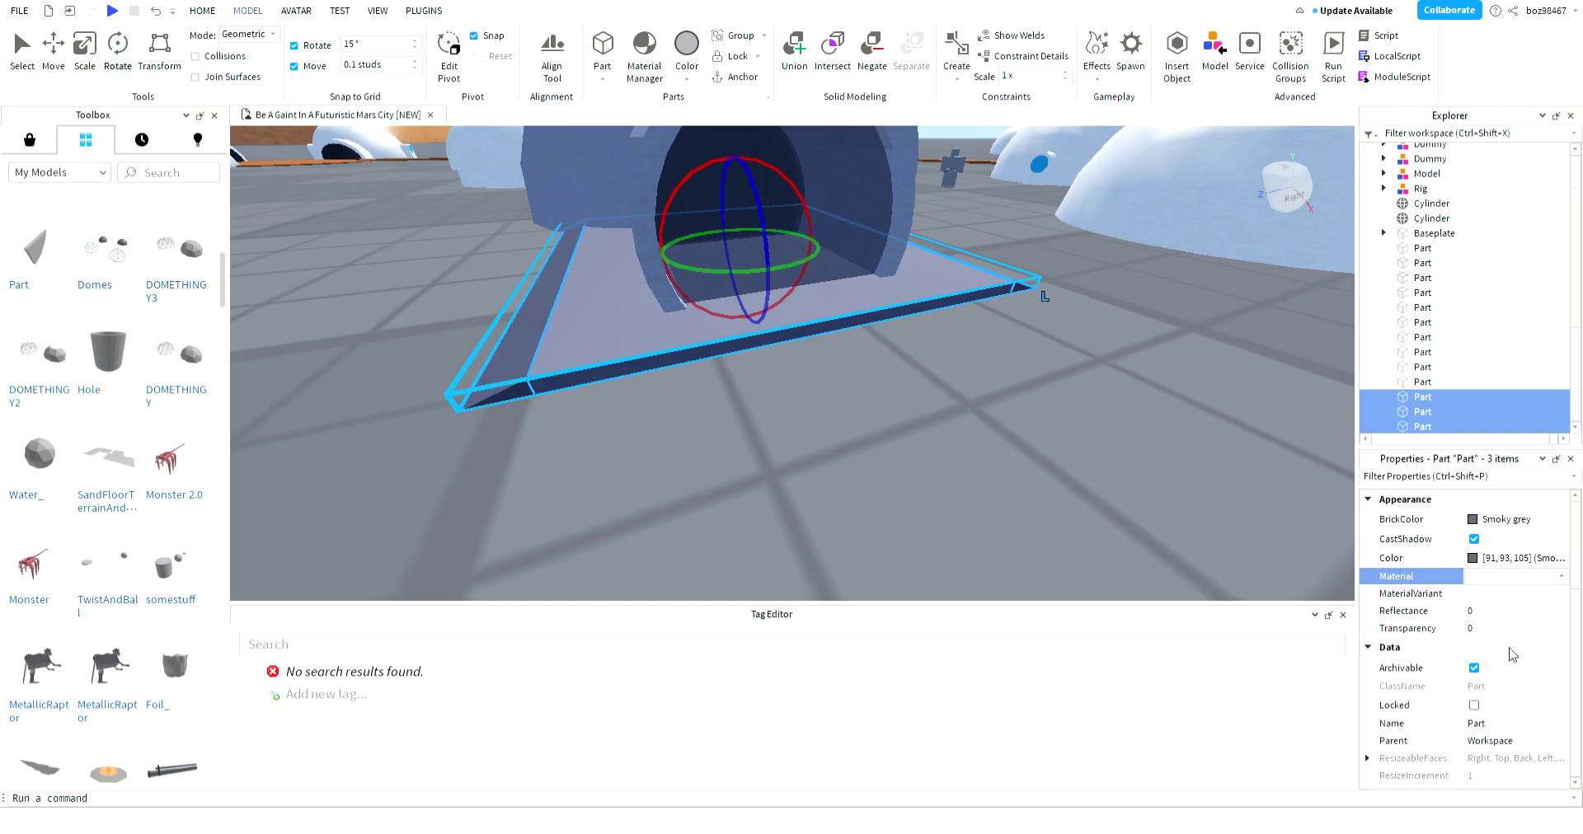